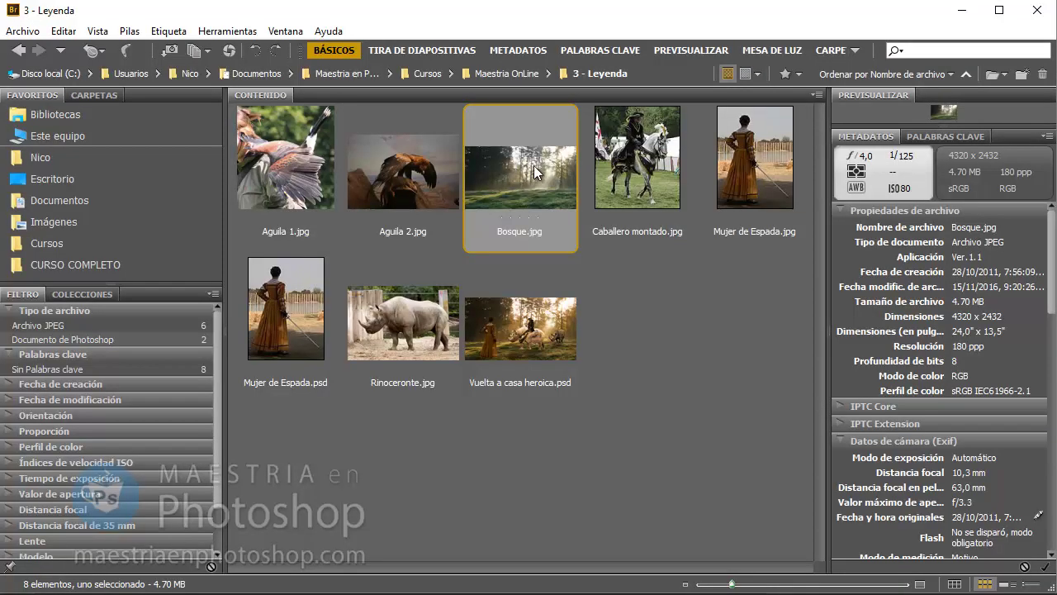
Open Bosque.jpg from Bridge in Photoshop, keeping its embedded colour profile.
{"action": "right_click", "coordinate": [535, 172]}
{"action": "left_click", "coordinate": [822, 201]}
{"action": "left_click", "coordinate": [600, 339]}
Create a new 2000×1200 px document and place the forest photo into it.
{"action": "left_click", "coordinate": [57, 14]}
{"action": "left_click", "coordinate": [66, 32]}
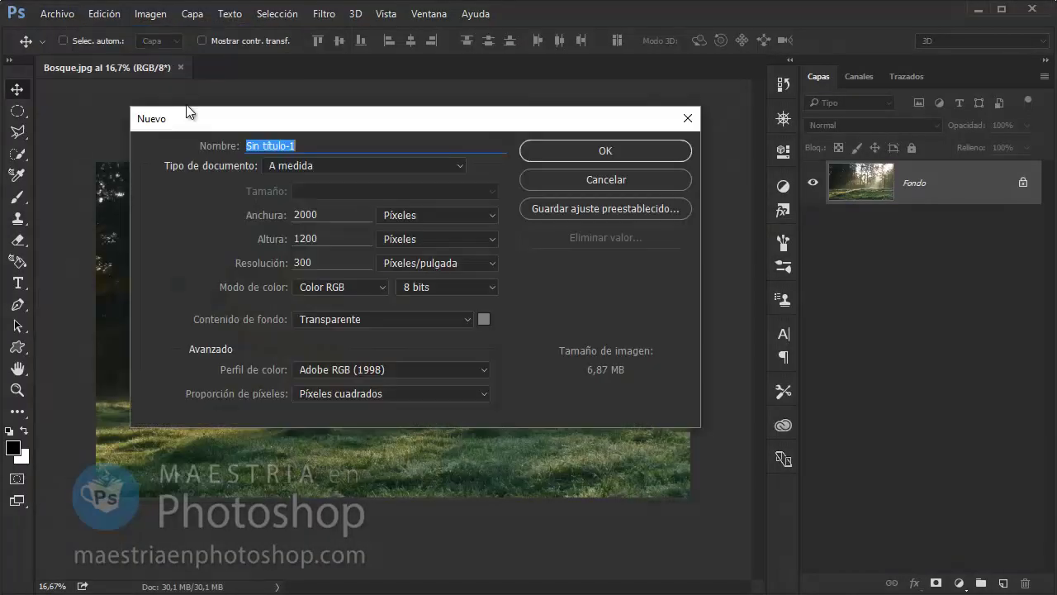
{"action": "left_click", "coordinate": [629, 149]}
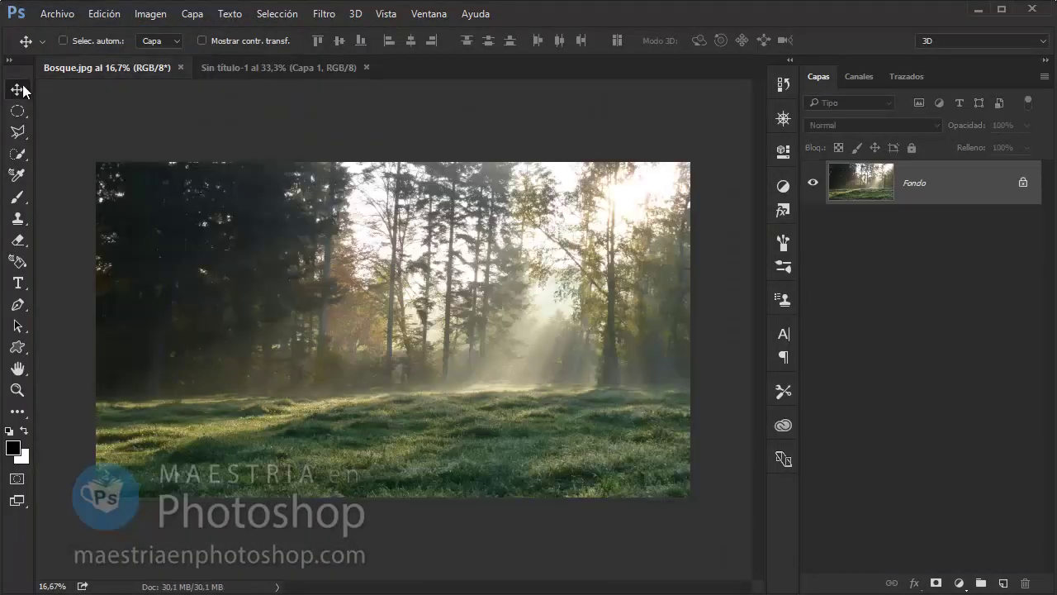
{"action": "left_click_drag", "start_coordinate": [338, 145], "coordinate": [535, 302]}
{"action": "left_click", "coordinate": [581, 323]}
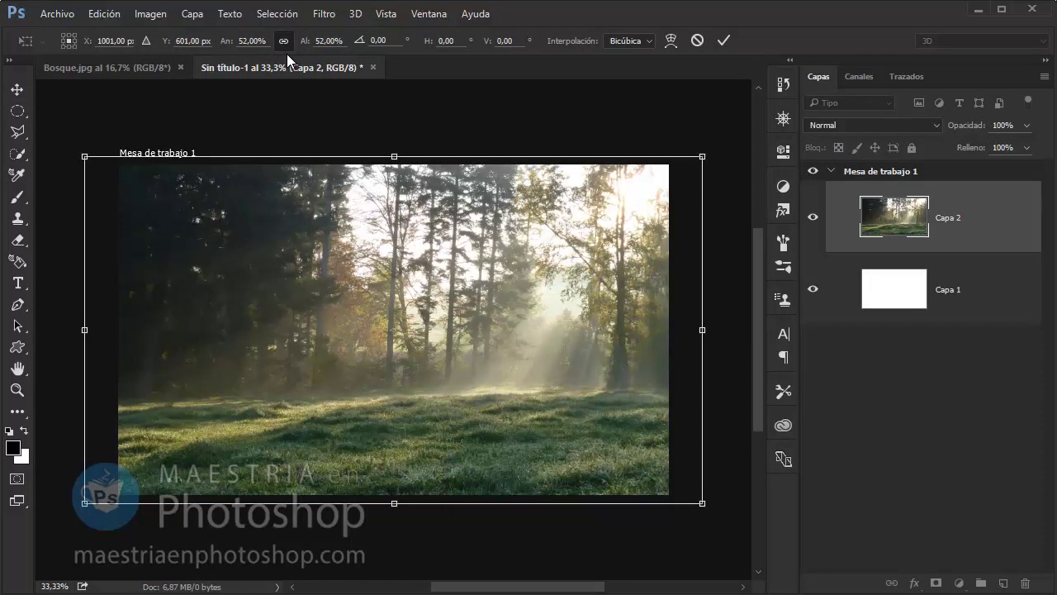
{"action": "key", "text": "Return"}
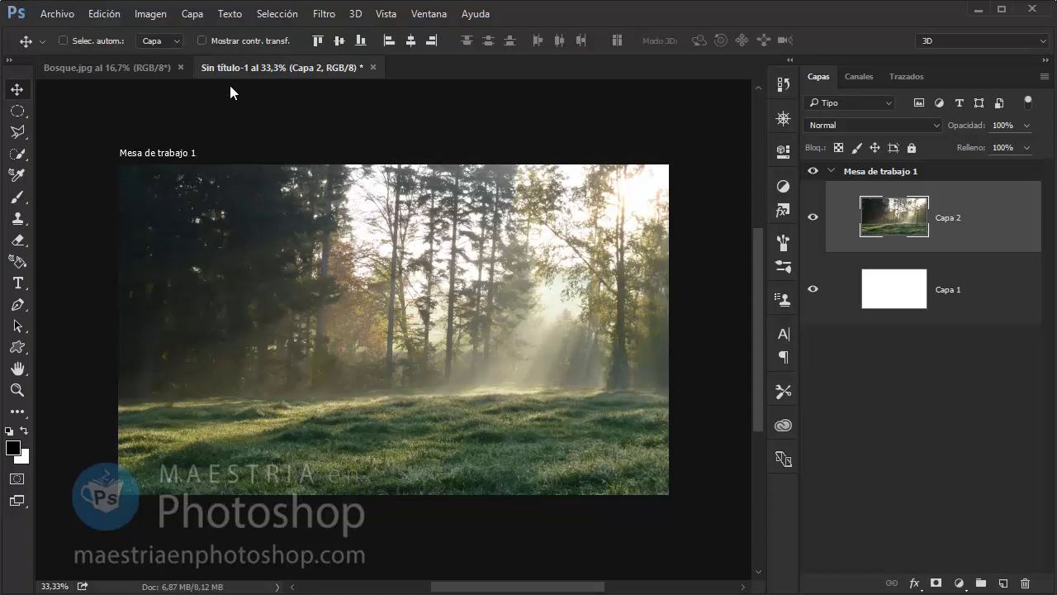
Remove the artboard and white Capa 1, leaving only the forest layer Capa 2.
{"action": "left_click_drag", "start_coordinate": [948, 191], "coordinate": [963, 169]}
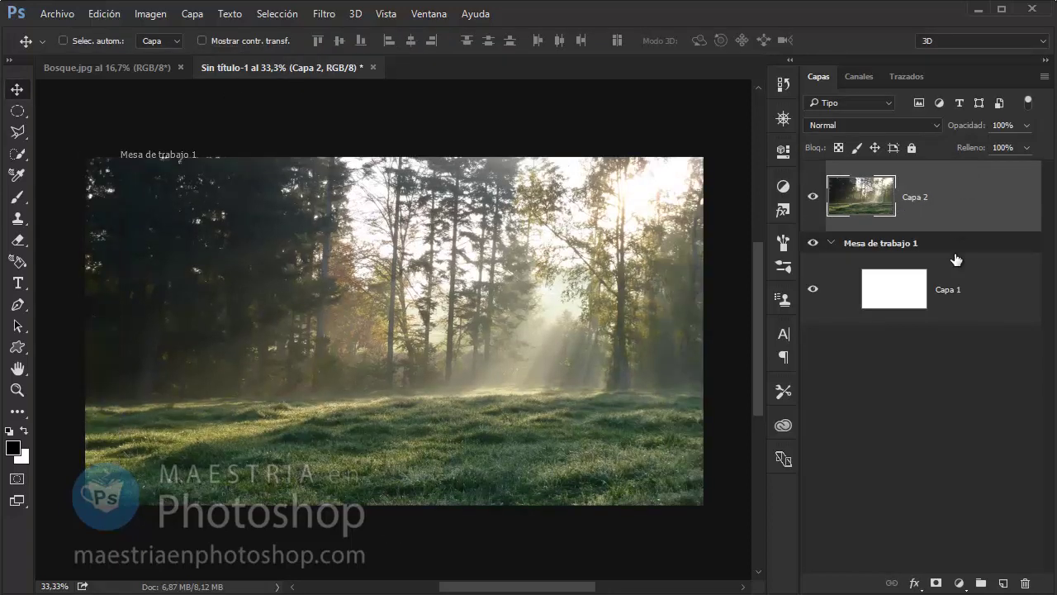
{"action": "left_click", "coordinate": [1021, 584]}
{"action": "left_click", "coordinate": [634, 245]}
{"action": "key", "text": "ctrl+z"}
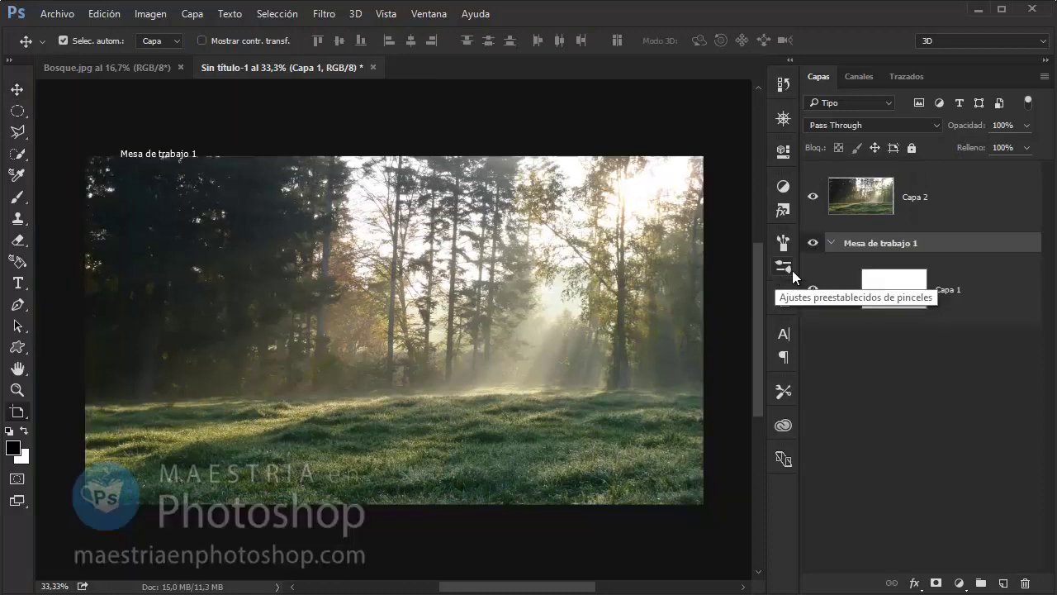
{"action": "left_click", "coordinate": [1025, 585]}
{"action": "left_click", "coordinate": [536, 245]}
{"action": "key", "text": "ctrl+z"}
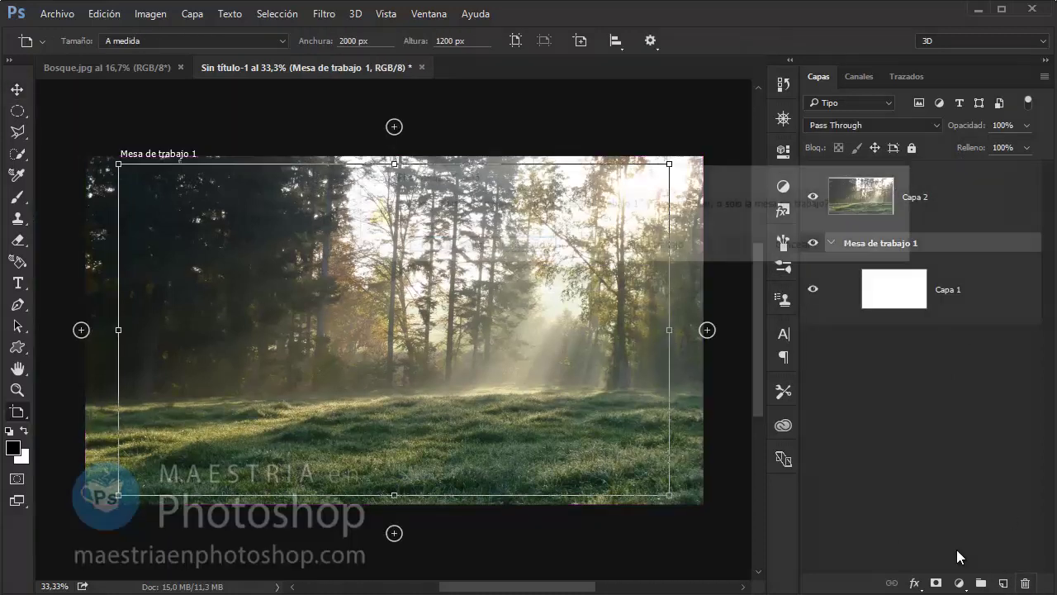
{"action": "left_click", "coordinate": [1026, 585]}
{"action": "left_click", "coordinate": [642, 244]}
{"action": "key", "text": "ctrl+z"}
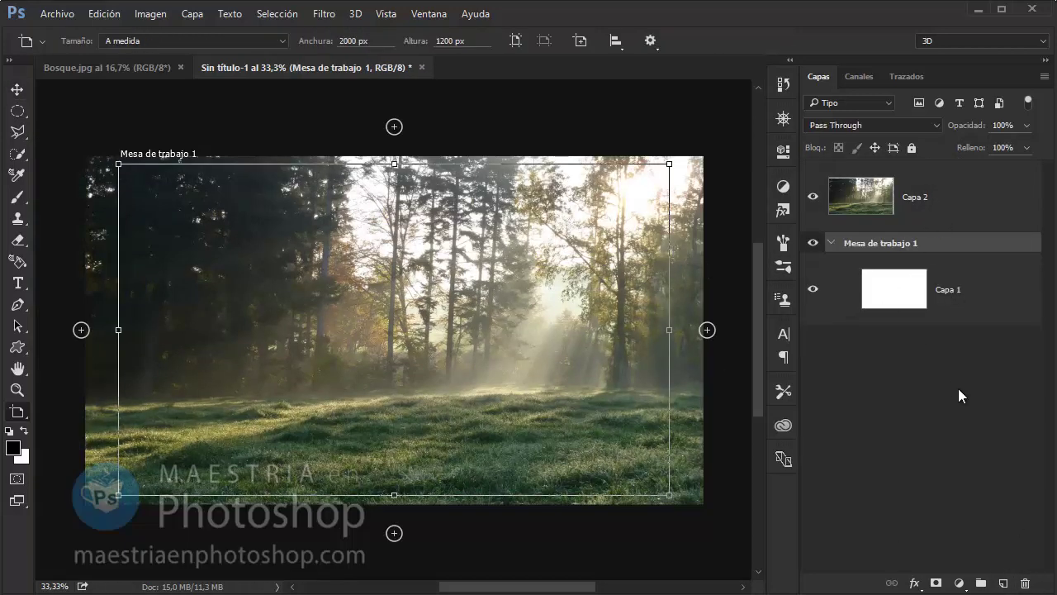
{"action": "left_click_drag", "start_coordinate": [925, 198], "coordinate": [939, 273]}
{"action": "key", "text": "z"}
{"action": "key", "text": "ctrl+0"}
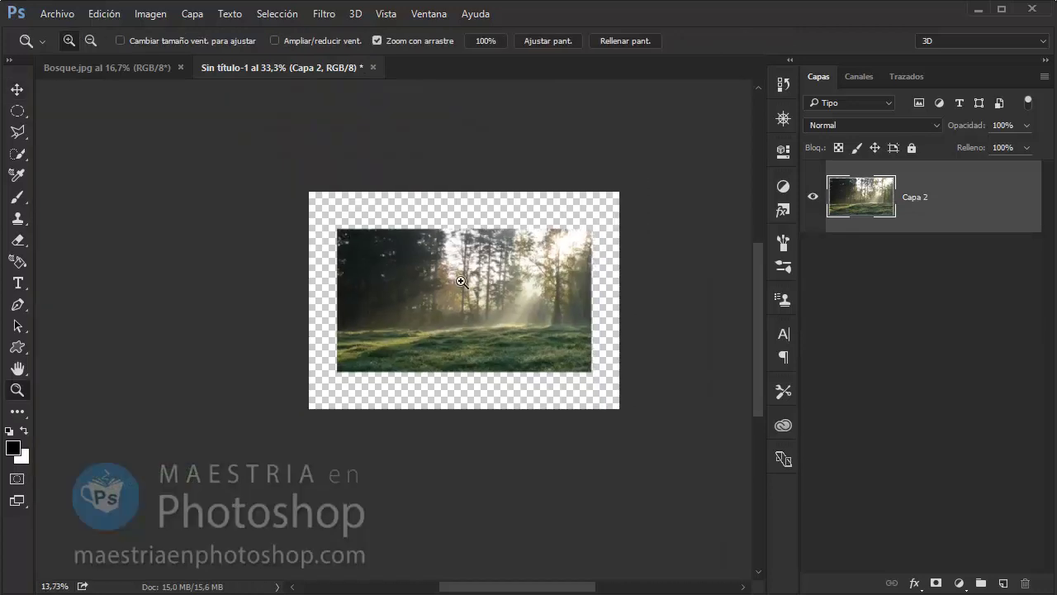
Trim the transparent pixels so the canvas fits the forest photo.
{"action": "left_click", "coordinate": [150, 13]}
{"action": "left_click", "coordinate": [266, 195]}
{"action": "left_click", "coordinate": [628, 175]}
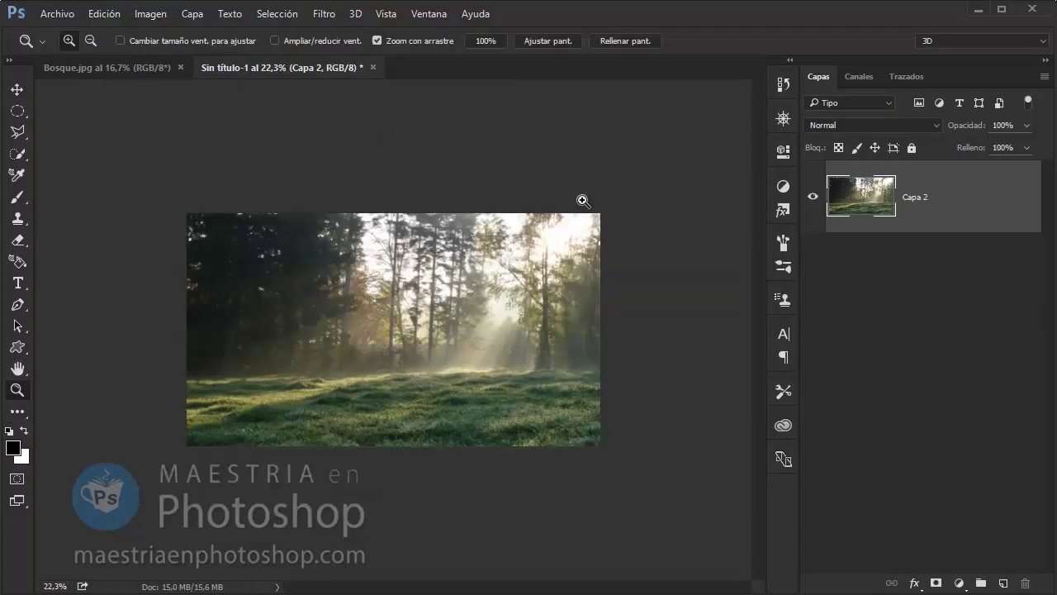
{"action": "key", "text": "ctrl+0"}
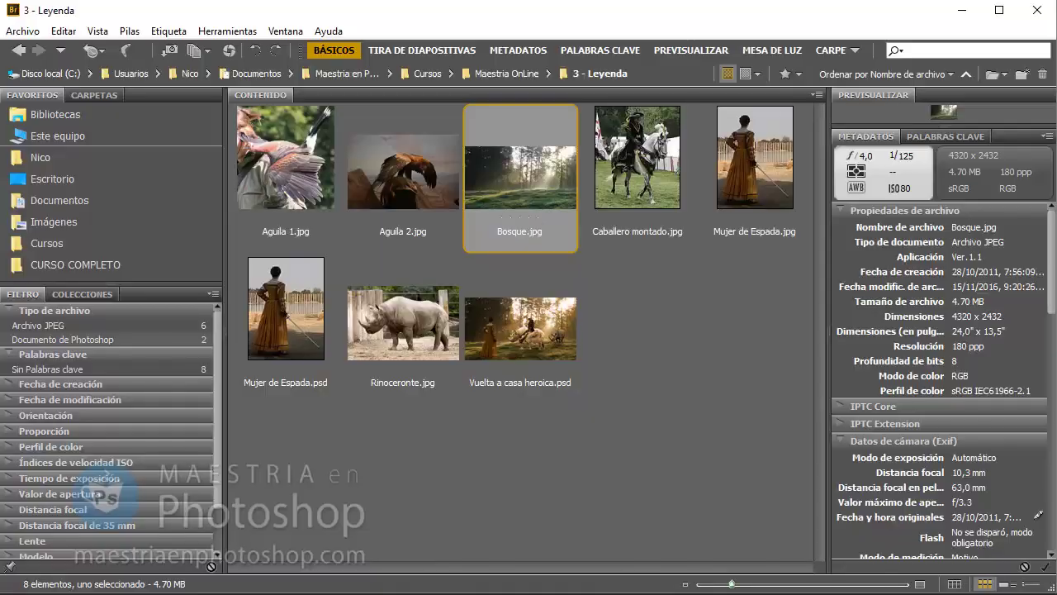
Open Mujer de Espada.psd from Bridge in Photoshop.
{"action": "left_click", "coordinate": [285, 307]}
{"action": "right_click", "coordinate": [743, 157]}
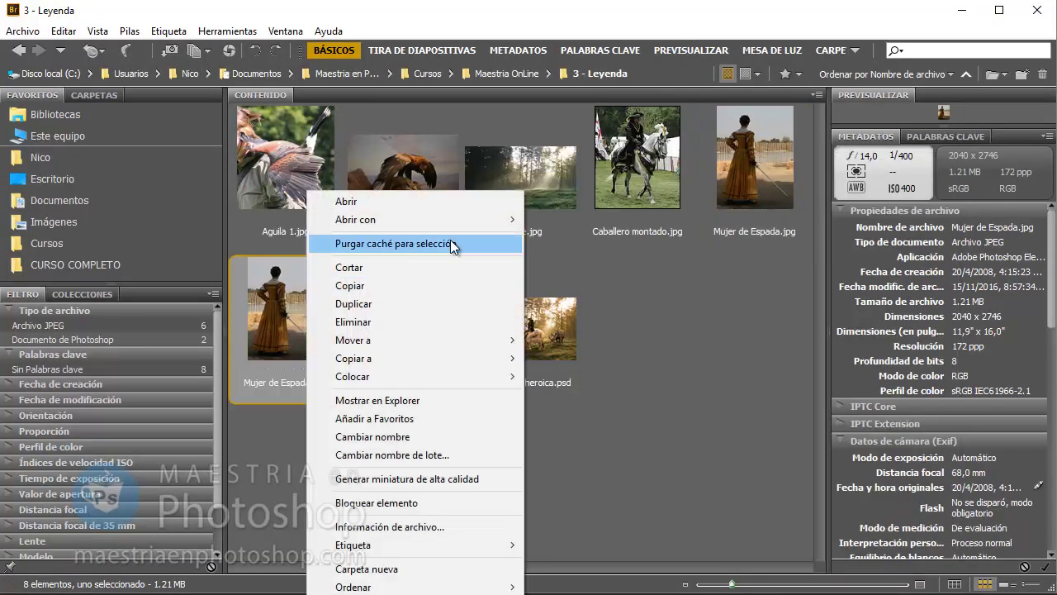
{"action": "left_click", "coordinate": [583, 238]}
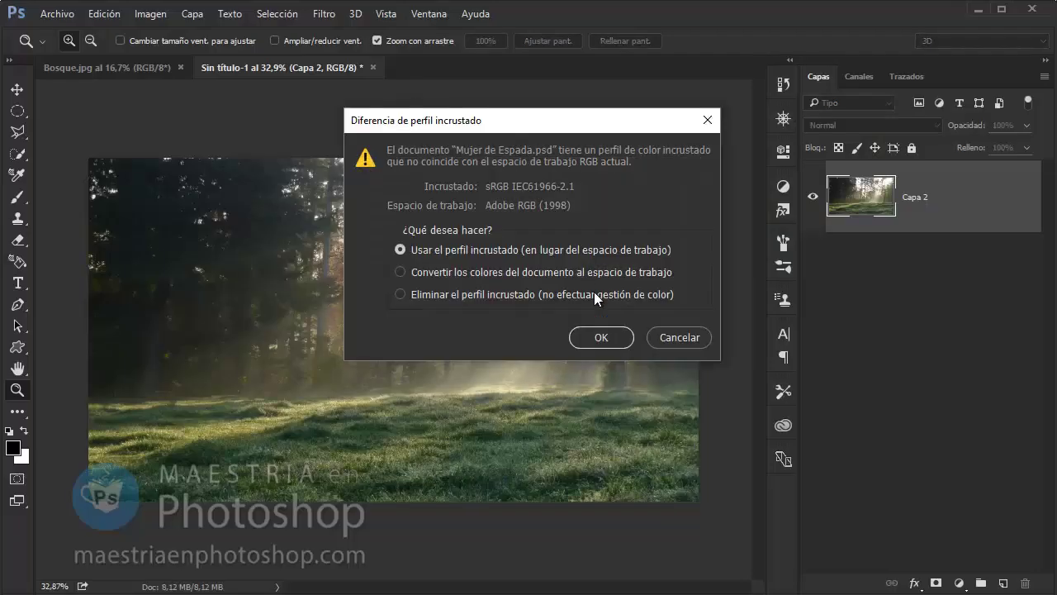
Load the Cuerpo path of Mujer de Espada.psd as a selection.
{"action": "left_click", "coordinate": [605, 332]}
{"action": "left_click", "coordinate": [858, 76]}
{"action": "left_click", "coordinate": [907, 76]}
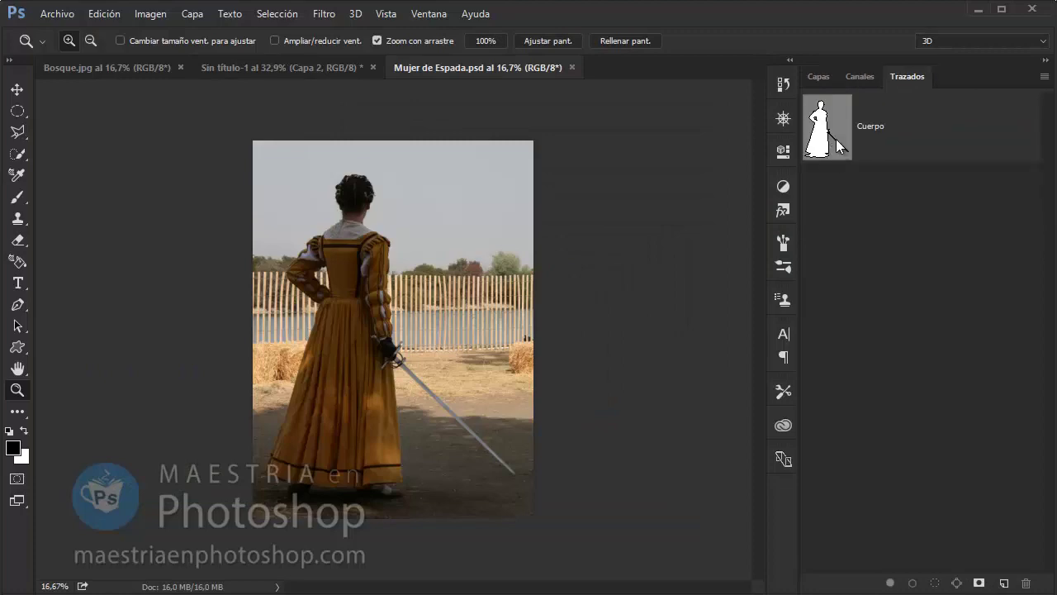
{"action": "left_click", "coordinate": [827, 127], "text": "ctrl"}
{"action": "left_click_drag", "start_coordinate": [377, 358], "coordinate": [418, 309]}
Copy the selected woman and paste her into the Sin título-1 composite.
{"action": "left_click", "coordinate": [104, 13]}
{"action": "left_click", "coordinate": [165, 99]}
{"action": "left_click", "coordinate": [225, 66]}
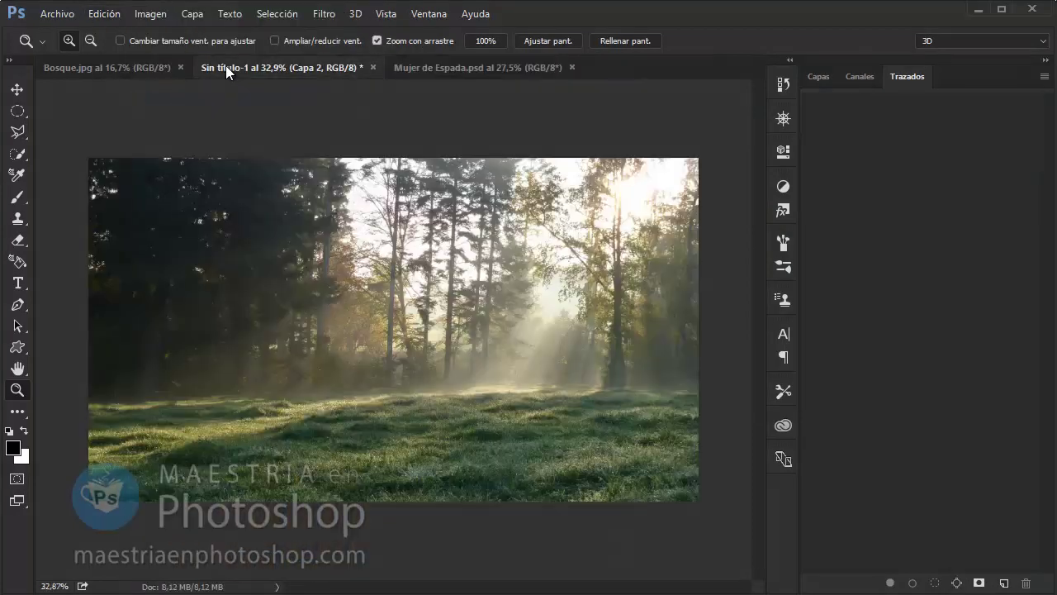
{"action": "key", "text": "ctrl+v"}
{"action": "left_click", "coordinate": [591, 322]}
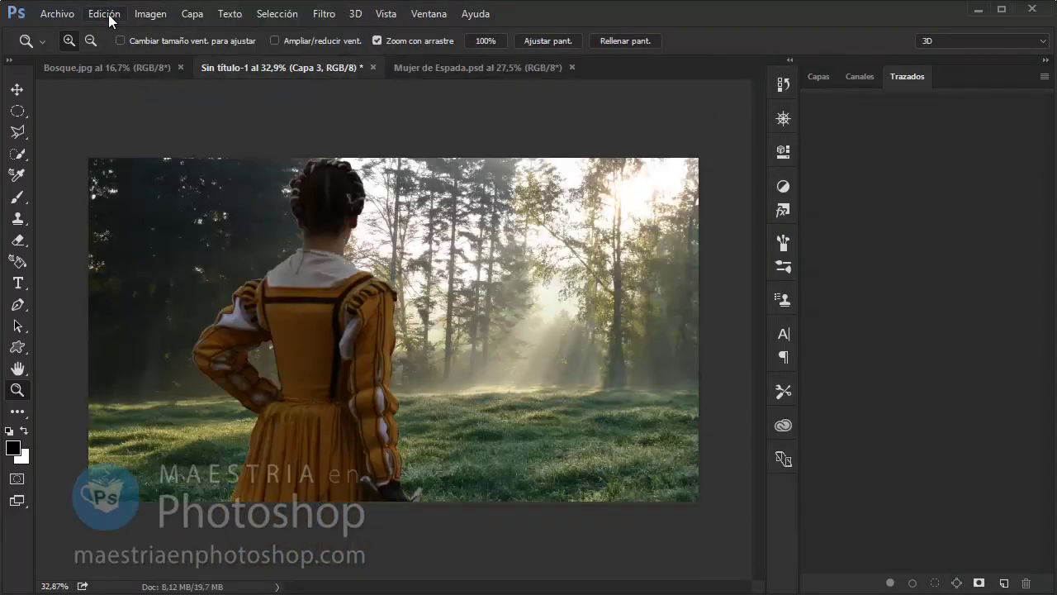
Convert Capa 3 to a smart object, scale it to about 39% and place it on the meadow's left.
{"action": "left_click", "coordinate": [818, 76]}
{"action": "right_click", "coordinate": [949, 197]}
{"action": "left_click", "coordinate": [615, 277]}
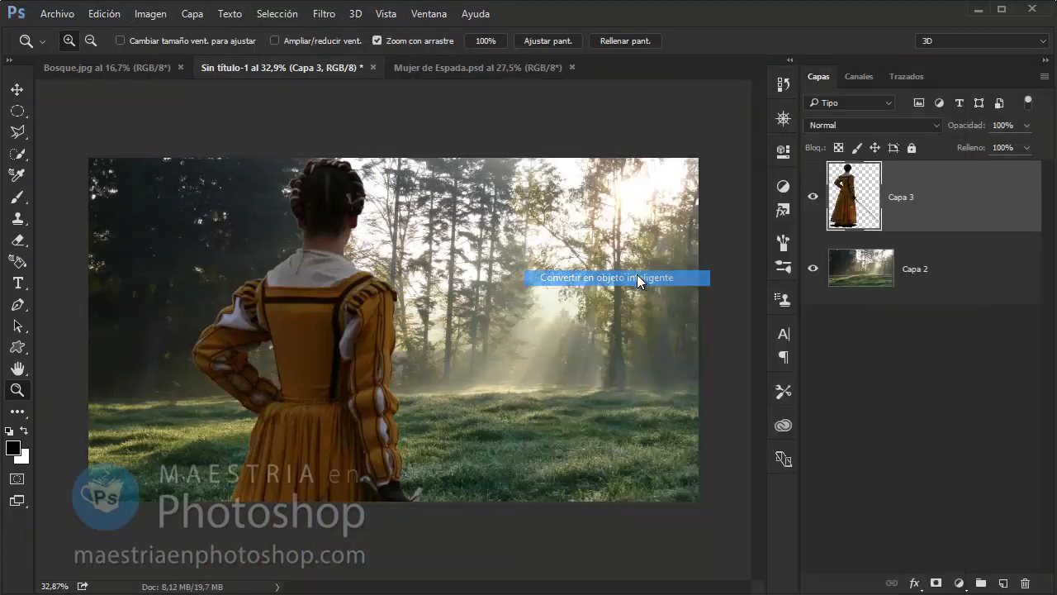
{"action": "key", "text": "ctrl+t"}
{"action": "left_click_drag", "start_coordinate": [642, 150], "coordinate": [388, 186]}
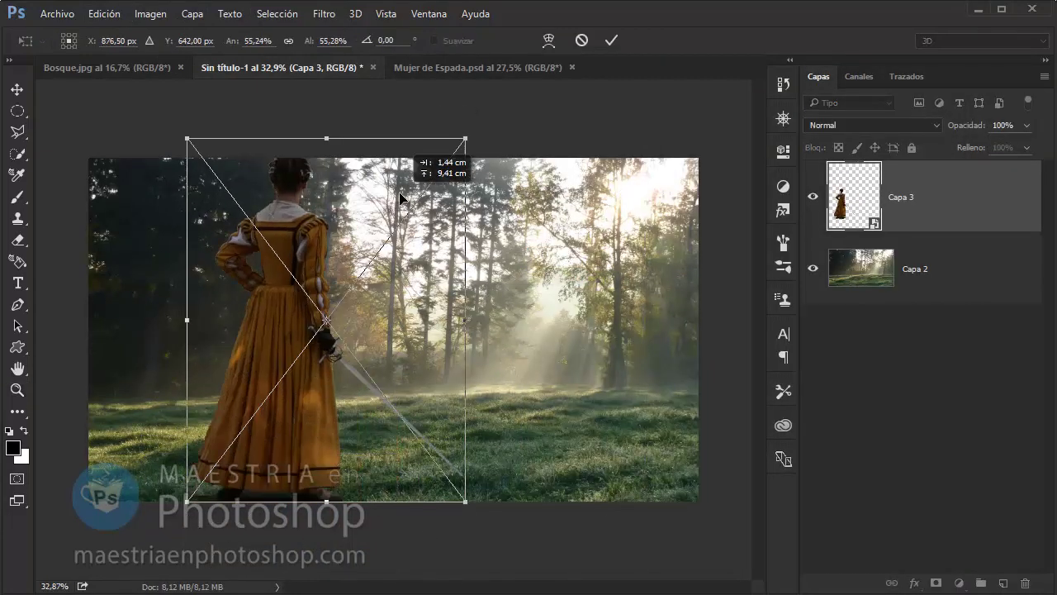
{"action": "left_click_drag", "start_coordinate": [376, 318], "coordinate": [376, 359]}
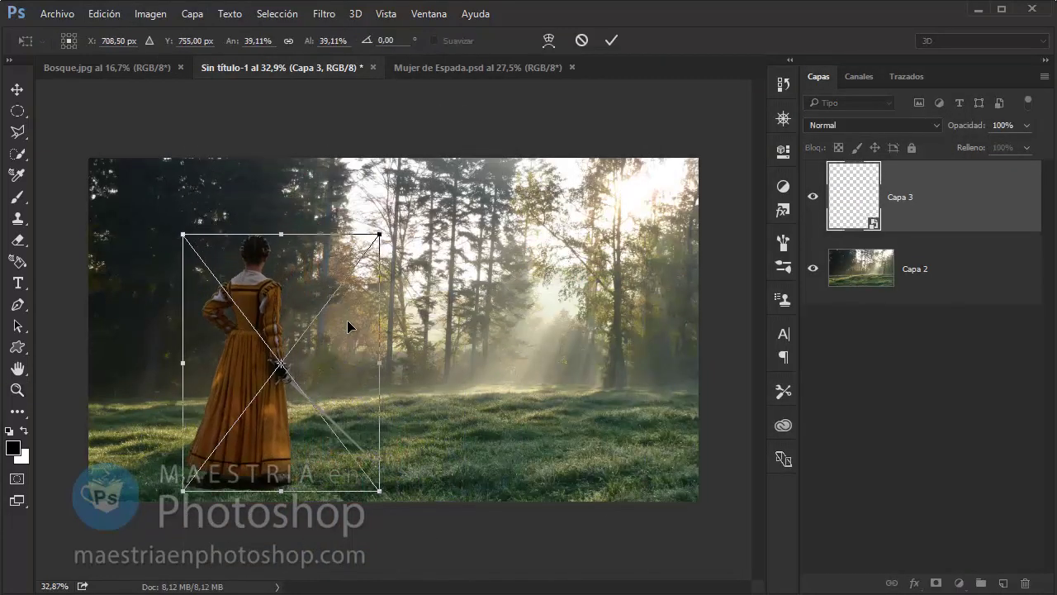
{"action": "left_click_drag", "start_coordinate": [380, 236], "coordinate": [369, 244]}
{"action": "key", "text": "Return"}
{"action": "key", "text": "z"}
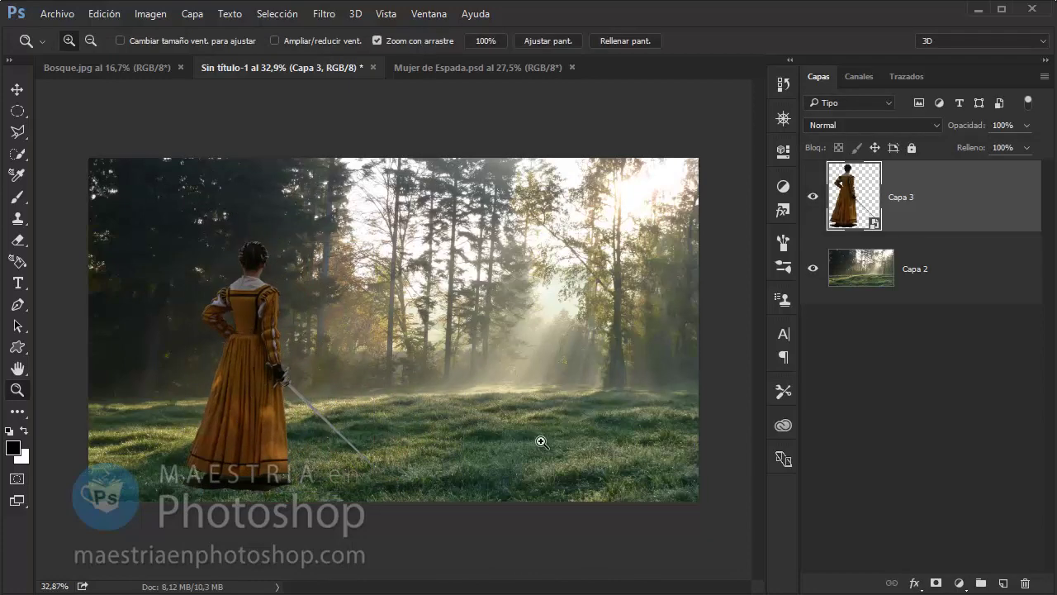
{"action": "left_click_drag", "start_coordinate": [207, 483], "coordinate": [304, 441]}
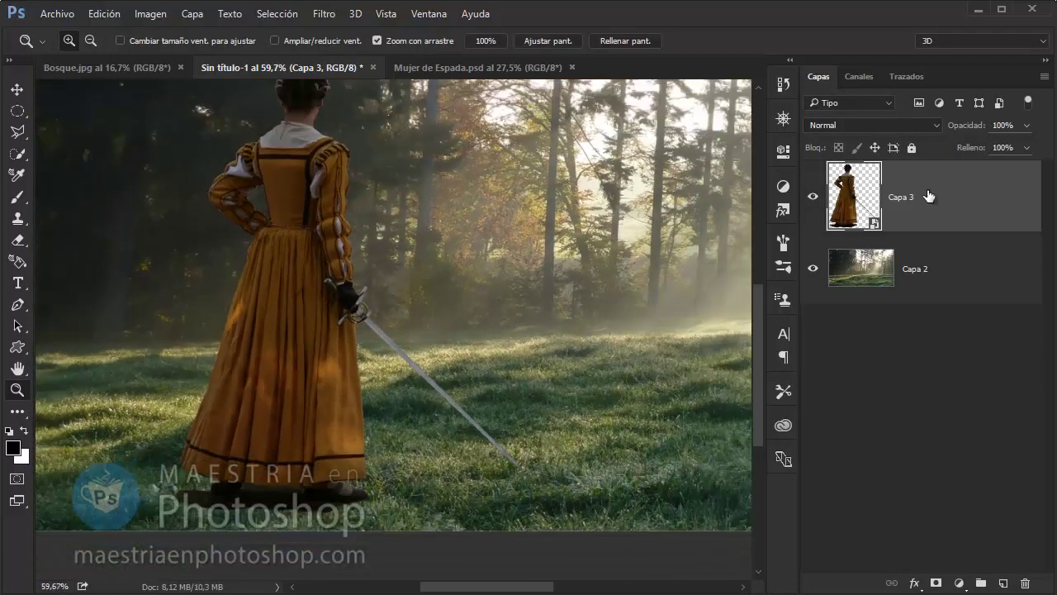
Open Igualar color on Capa 3 with Sin título-1 / Capa 2 as the source.
{"action": "right_click", "coordinate": [928, 196]}
{"action": "left_click", "coordinate": [151, 13]}
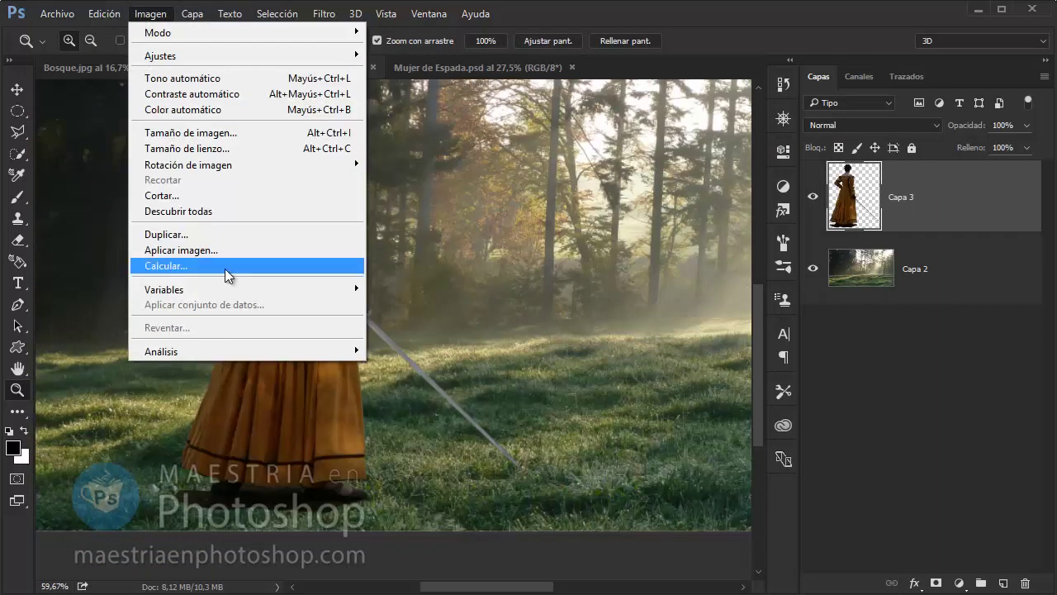
{"action": "mouse_move", "coordinate": [160, 56]}
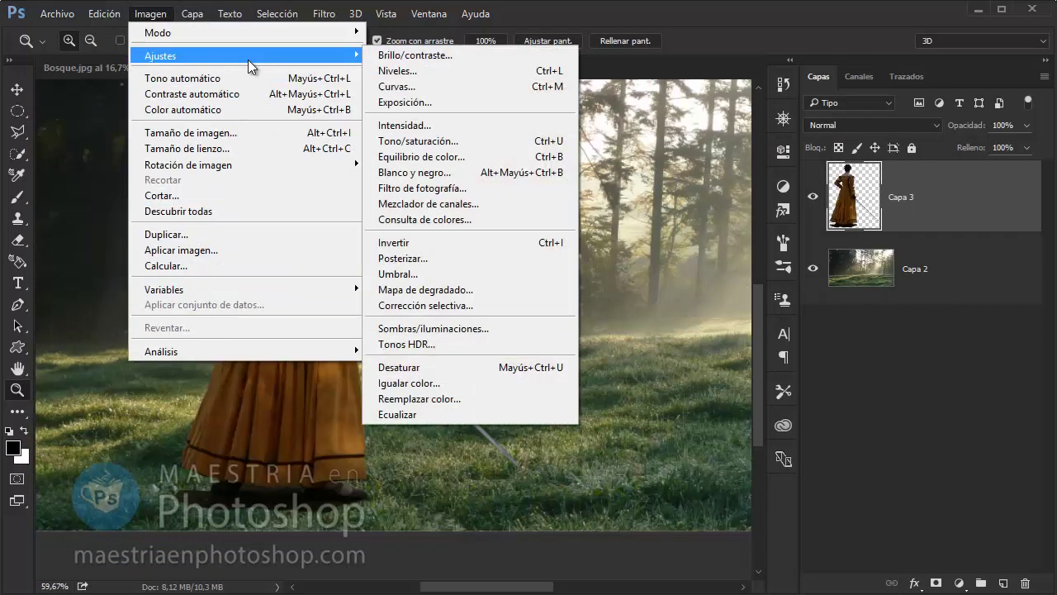
{"action": "left_click", "coordinate": [505, 381]}
{"action": "left_click", "coordinate": [448, 390]}
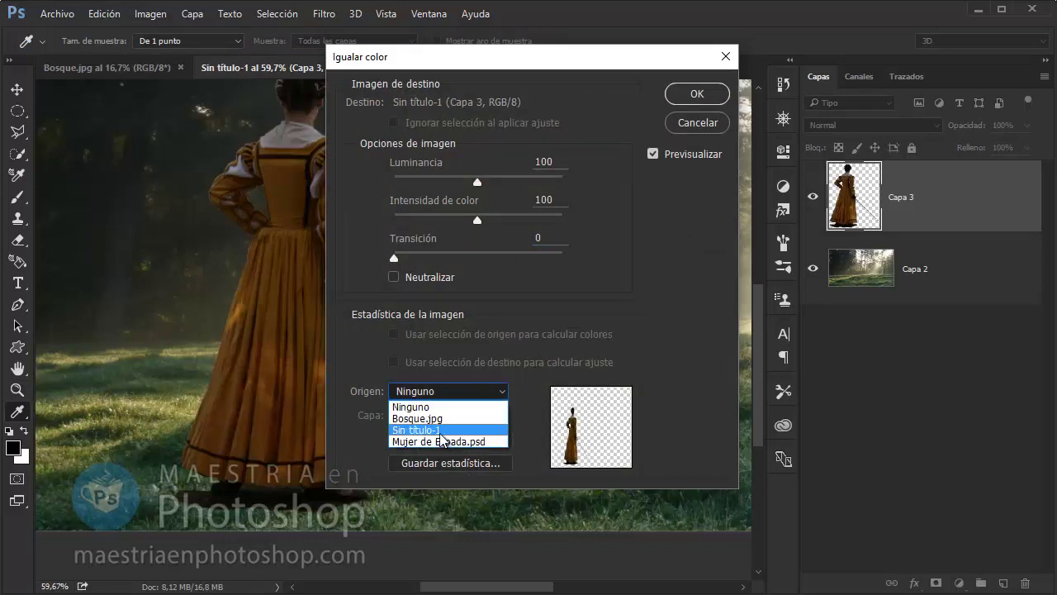
{"action": "left_click", "coordinate": [440, 429]}
{"action": "left_click", "coordinate": [476, 414]}
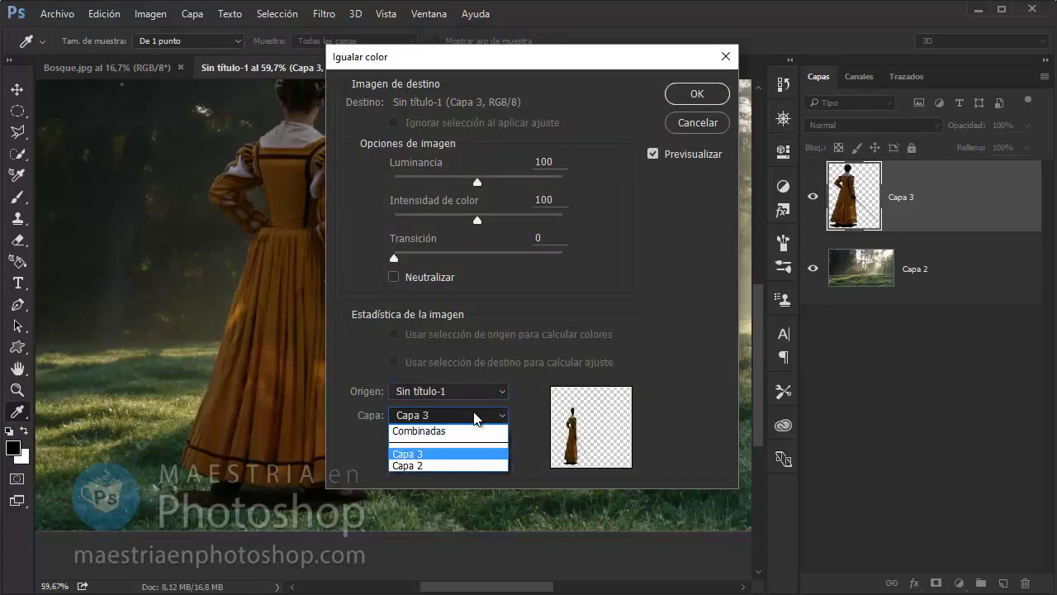
{"action": "left_click", "coordinate": [463, 465]}
Set Luminancia 35, Intensidad 107 and Transición 53, then apply the colour match.
{"action": "left_click_drag", "start_coordinate": [495, 56], "coordinate": [717, 69]}
{"action": "left_click_drag", "start_coordinate": [616, 270], "coordinate": [705, 270]}
{"action": "left_click_drag", "start_coordinate": [700, 232], "coordinate": [676, 232]}
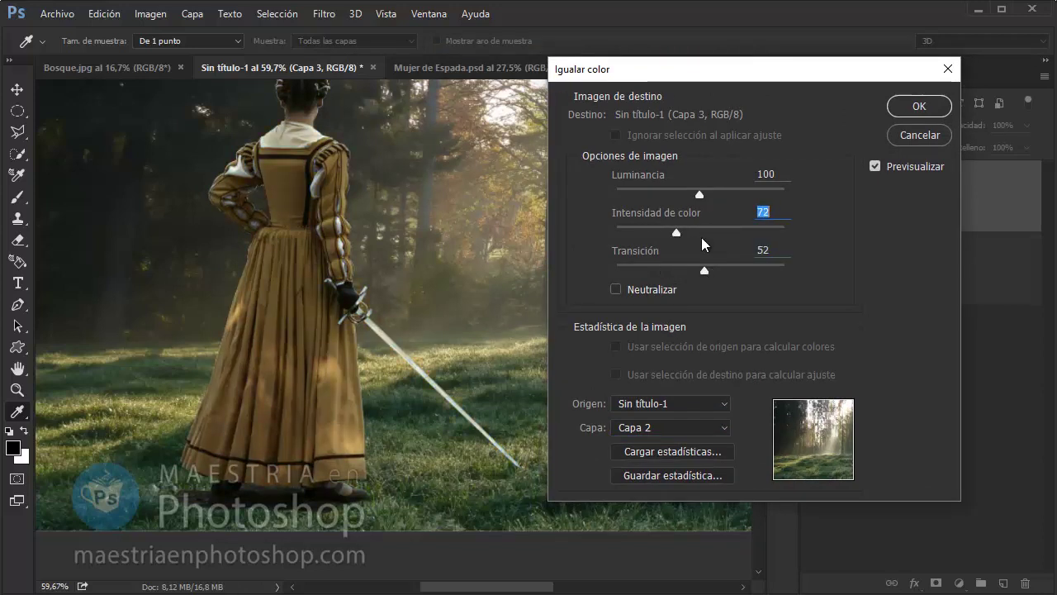
{"action": "left_click", "coordinate": [706, 231]}
{"action": "left_click_drag", "start_coordinate": [700, 194], "coordinate": [687, 195]}
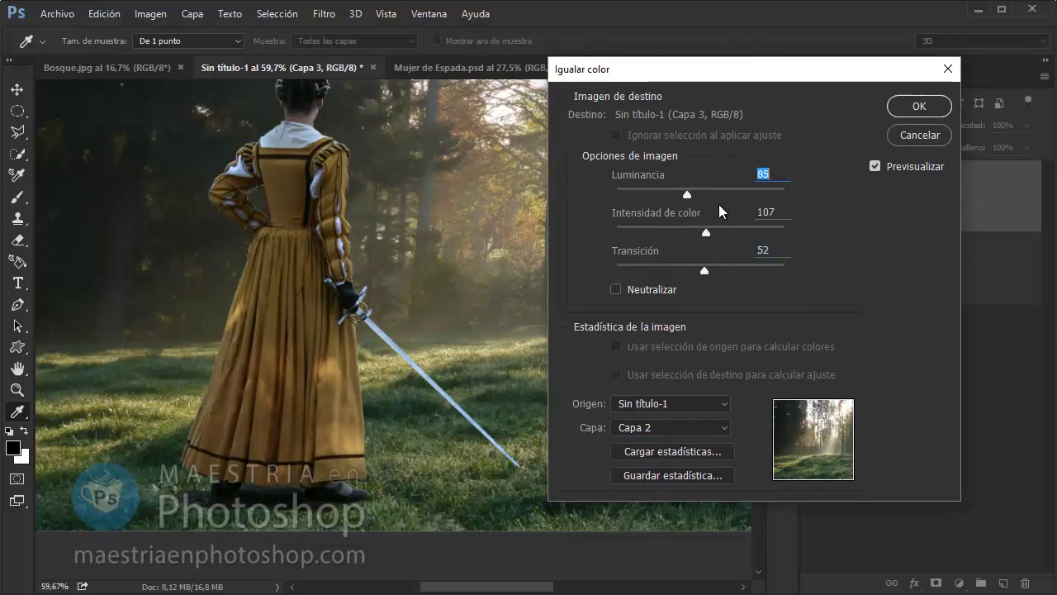
{"action": "left_click_drag", "start_coordinate": [704, 270], "coordinate": [668, 271]}
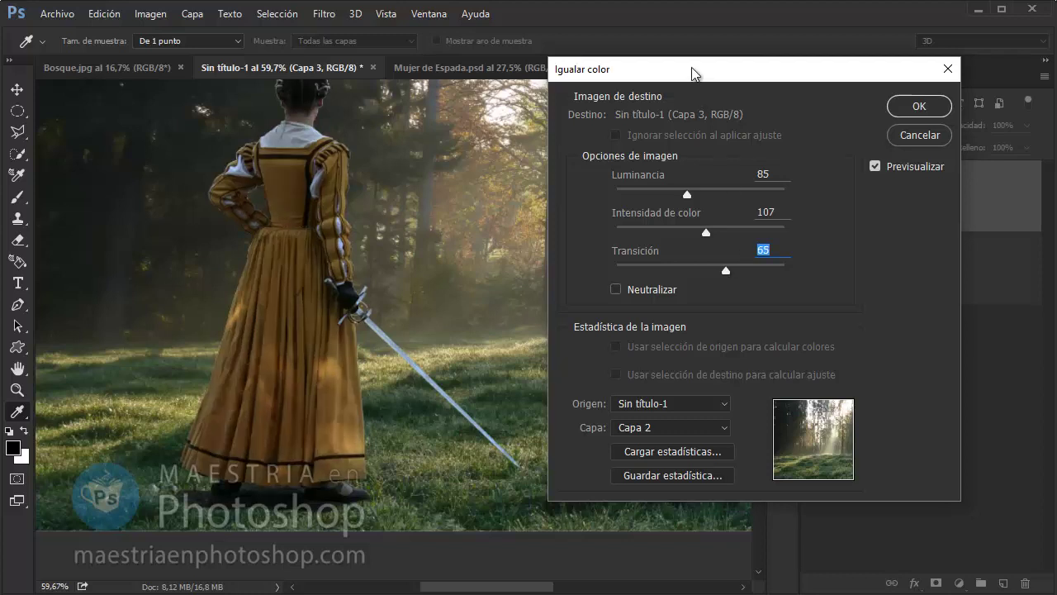
{"action": "left_click_drag", "start_coordinate": [813, 252], "coordinate": [829, 252]}
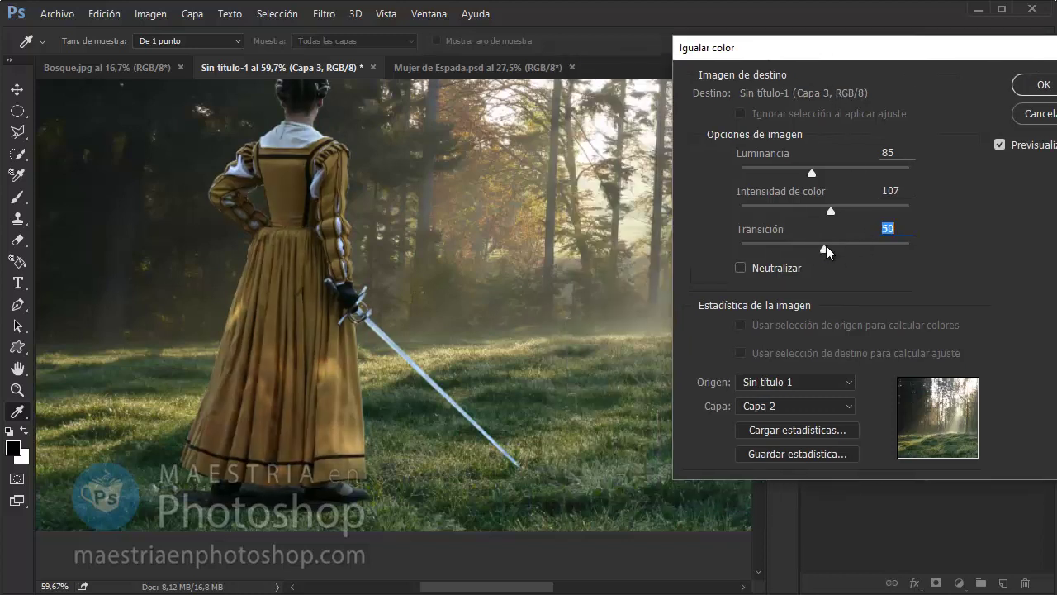
{"action": "left_click", "coordinate": [1001, 145]}
{"action": "left_click", "coordinate": [1001, 145]}
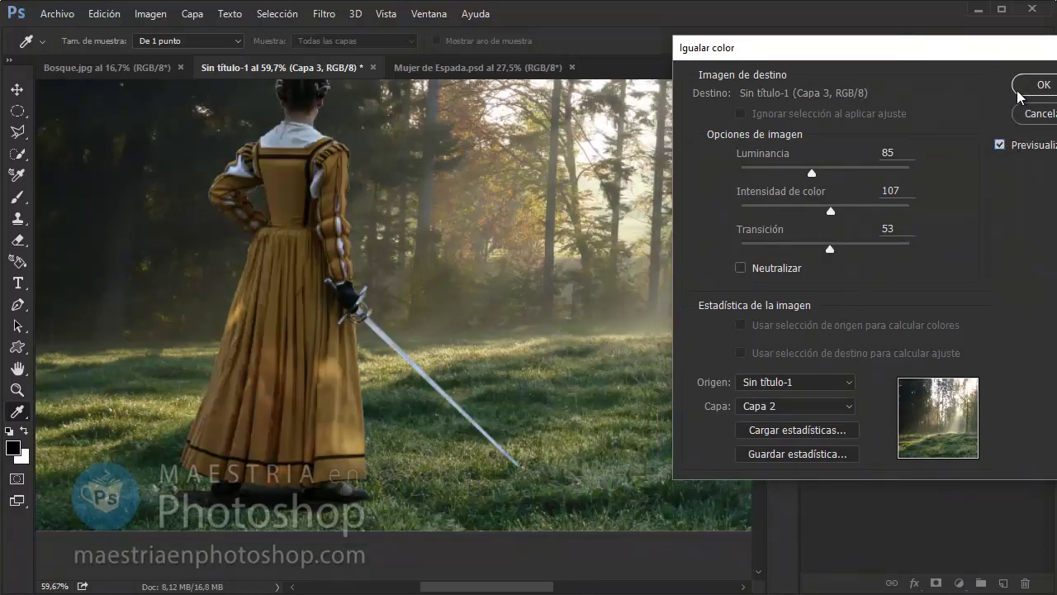
{"action": "left_click_drag", "start_coordinate": [794, 169], "coordinate": [775, 166]}
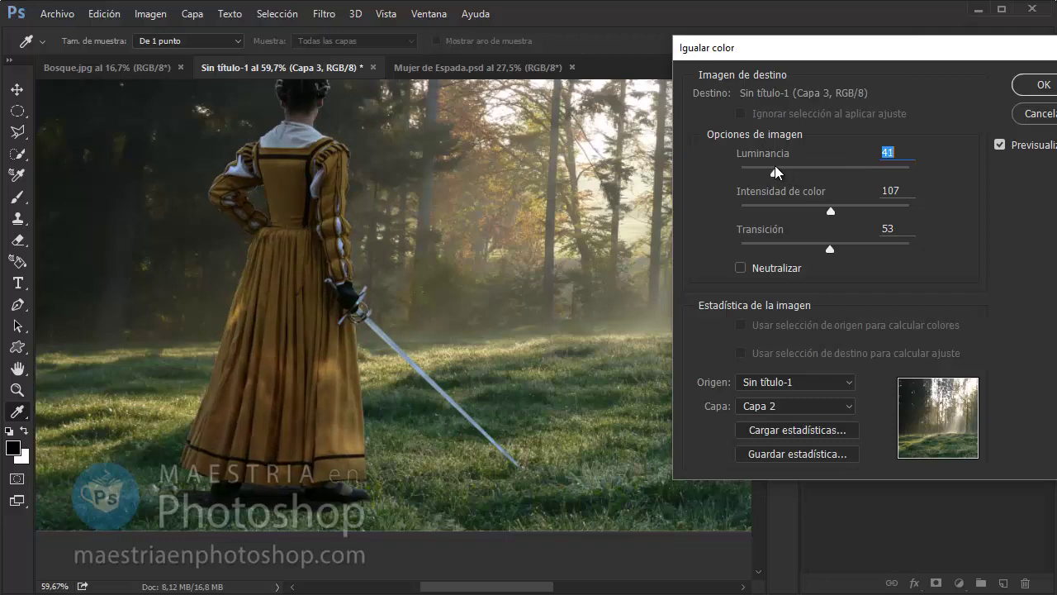
{"action": "left_click", "coordinate": [1041, 85]}
{"action": "left_click_drag", "start_coordinate": [218, 482], "coordinate": [557, 462]}
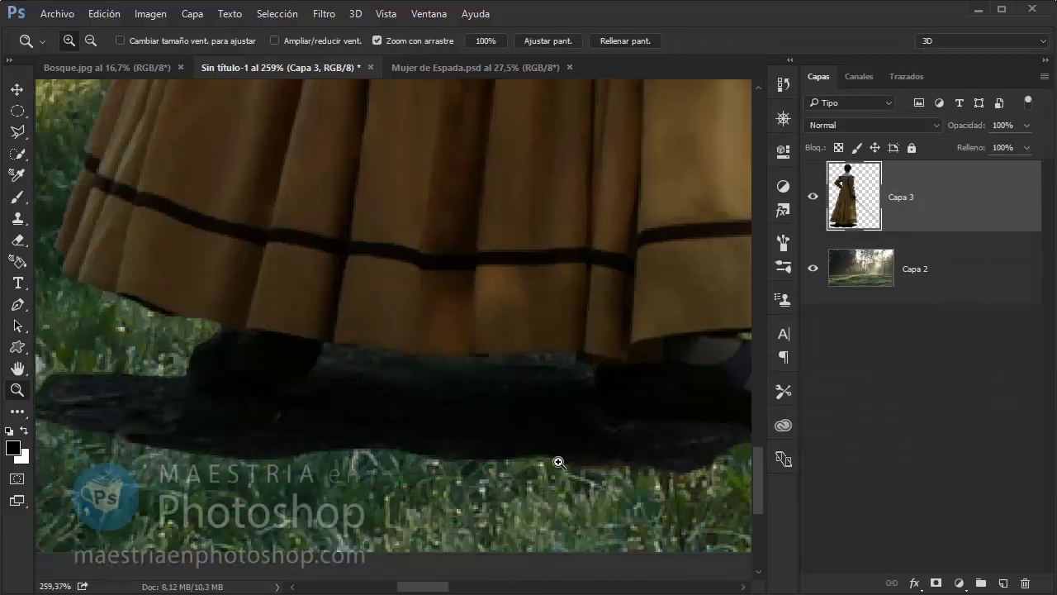
Add a layer mask to Capa 3 and paint out the shadow between the feet with a 23 px brush.
{"action": "left_click", "coordinate": [935, 582]}
{"action": "key", "text": "b"}
{"action": "right_click", "coordinate": [505, 359]}
{"action": "left_click_drag", "start_coordinate": [618, 309], "coordinate": [604, 309]}
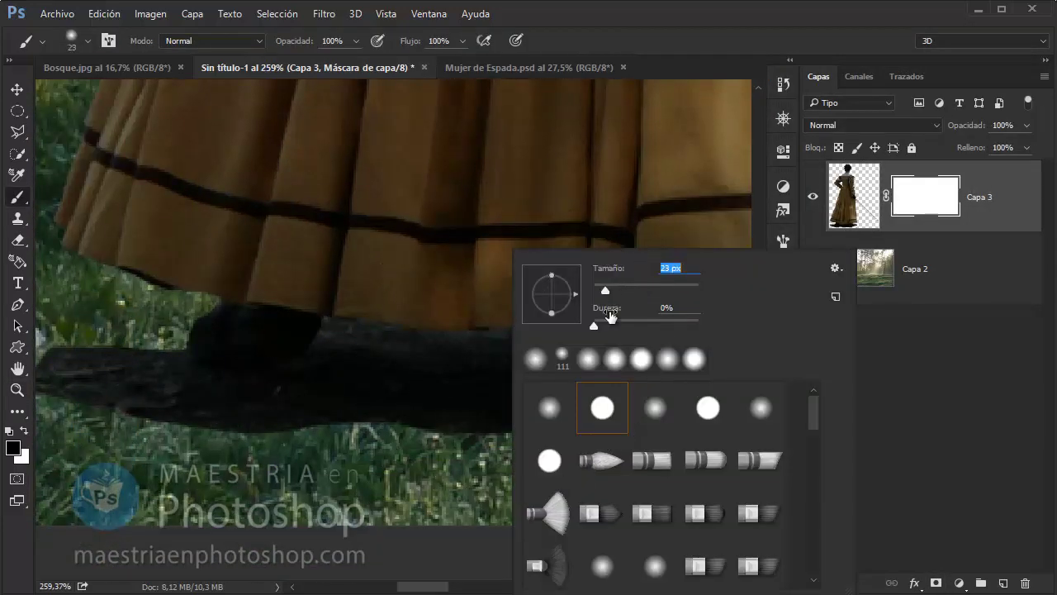
{"action": "left_click", "coordinate": [433, 395]}
{"action": "mouse_move", "coordinate": [429, 354]}
{"action": "left_mouse_down"}
{"action": "mouse_move", "coordinate": [561, 358]}
{"action": "mouse_move", "coordinate": [590, 432]}
{"action": "mouse_move", "coordinate": [382, 413]}
{"action": "mouse_move", "coordinate": [405, 352]}
{"action": "mouse_move", "coordinate": [347, 359]}
{"action": "mouse_move", "coordinate": [257, 404]}
{"action": "mouse_move", "coordinate": [130, 432]}
{"action": "mouse_move", "coordinate": [191, 382]}
{"action": "mouse_move", "coordinate": [158, 374]}
{"action": "mouse_move", "coordinate": [158, 359]}
{"action": "left_mouse_up"}
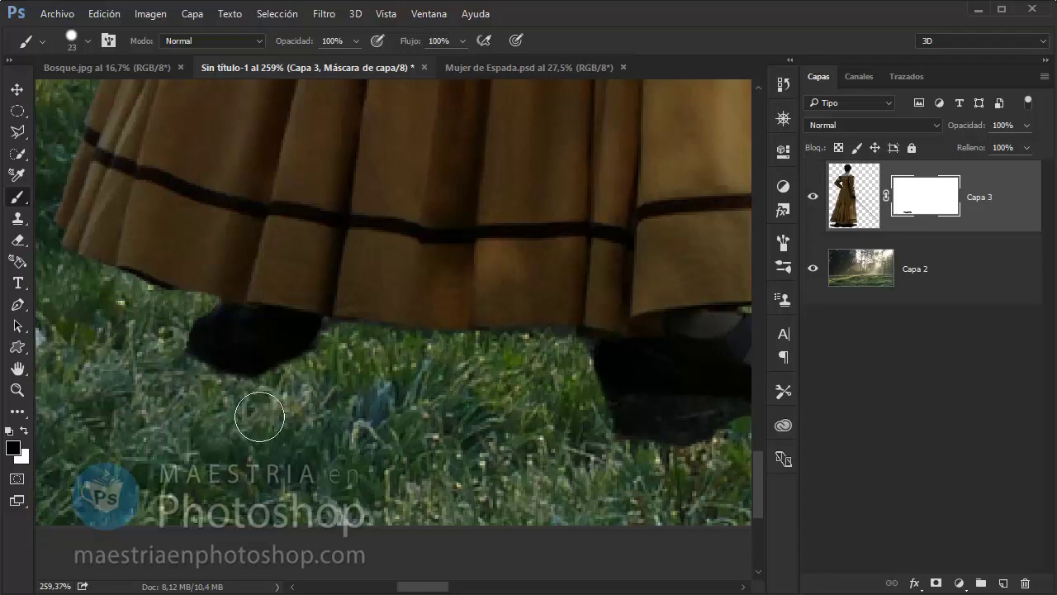
Mask out the old shadow under the left and right shoes.
{"action": "key", "text": "z"}
{"action": "left_click_drag", "start_coordinate": [338, 354], "coordinate": [389, 337]}
{"action": "key", "text": "b"}
{"action": "right_click", "coordinate": [464, 290]}
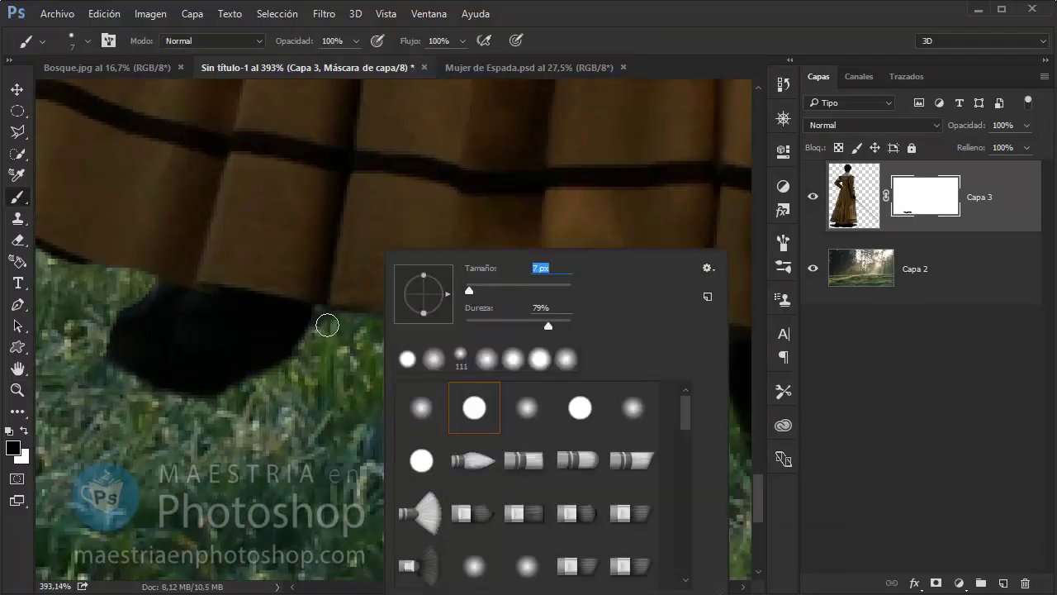
{"action": "key", "text": "Return"}
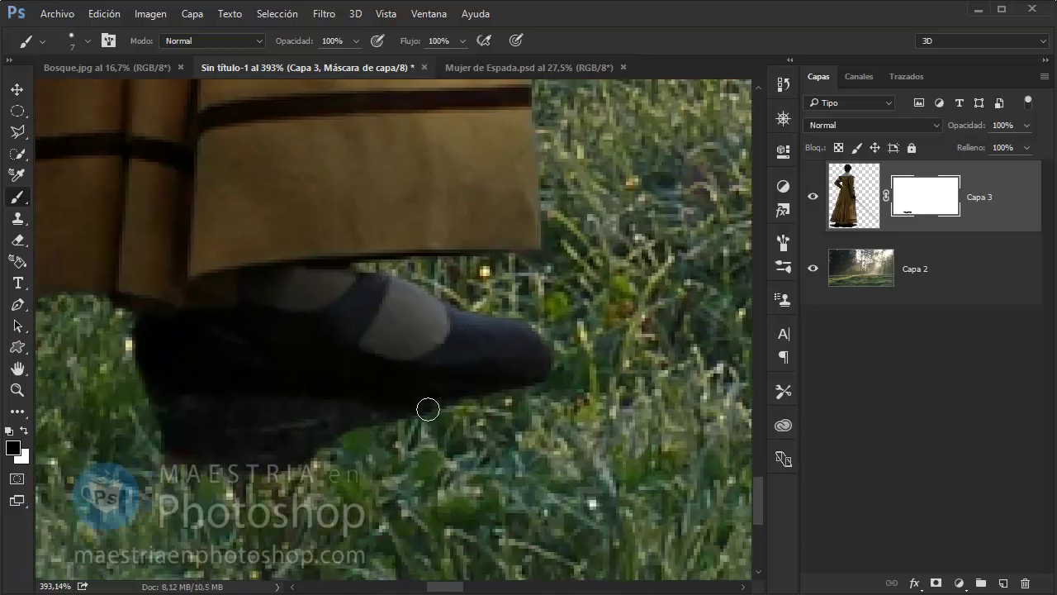
{"action": "left_click_drag", "start_coordinate": [428, 409], "coordinate": [383, 409]}
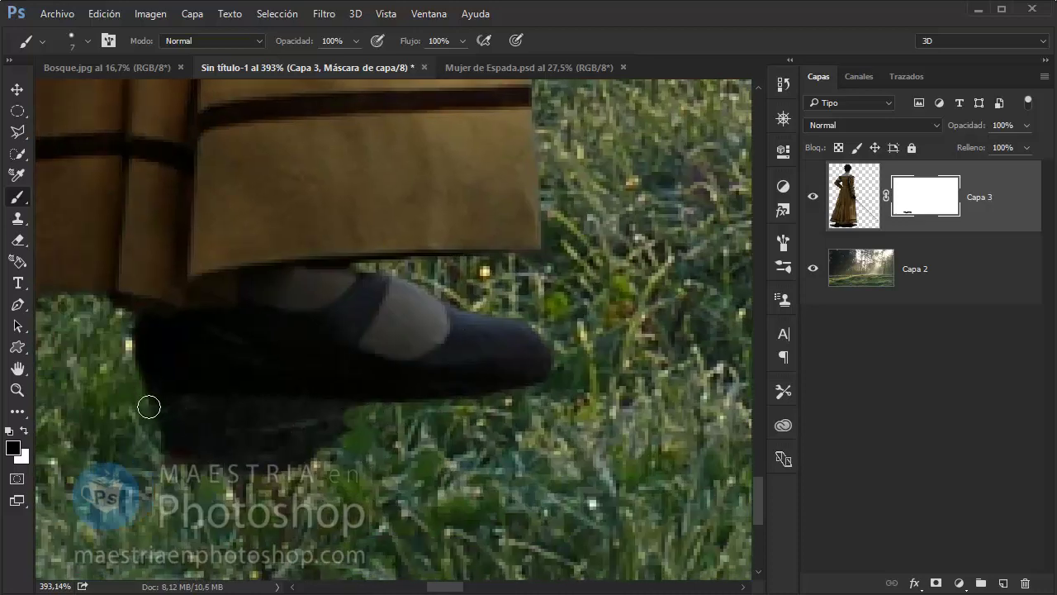
{"action": "mouse_move", "coordinate": [149, 406]}
{"action": "left_mouse_down"}
{"action": "mouse_move", "coordinate": [200, 439]}
{"action": "mouse_move", "coordinate": [393, 395]}
{"action": "left_mouse_up"}
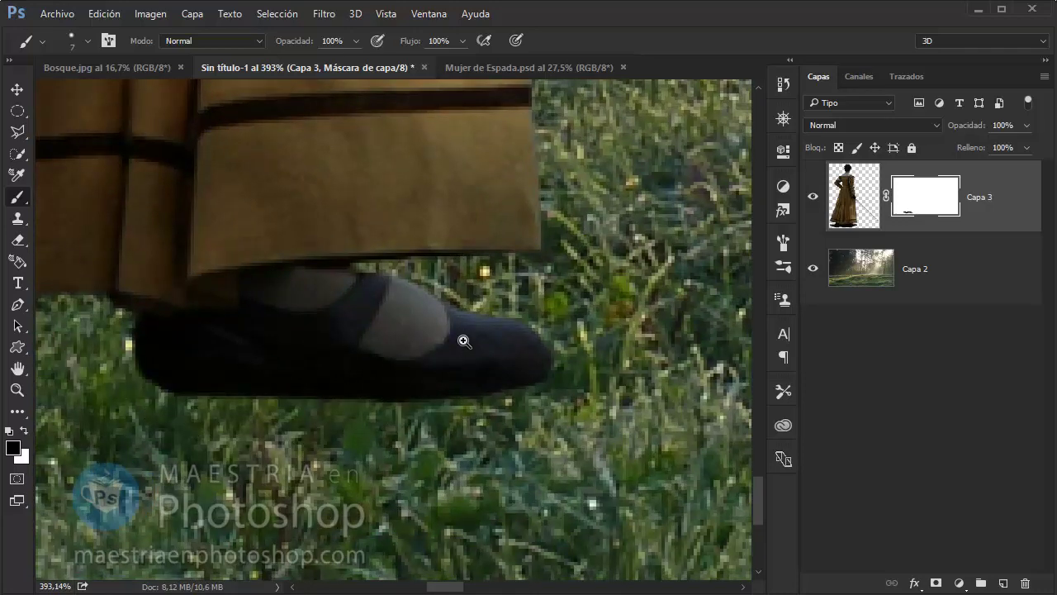
Zoom out to both shoes and set the brush size to 25 px.
{"action": "key", "text": "z"}
{"action": "mouse_move", "coordinate": [464, 341]}
{"action": "left_mouse_down"}
{"action": "mouse_move", "coordinate": [267, 354]}
{"action": "mouse_move", "coordinate": [672, 358]}
{"action": "left_mouse_up"}
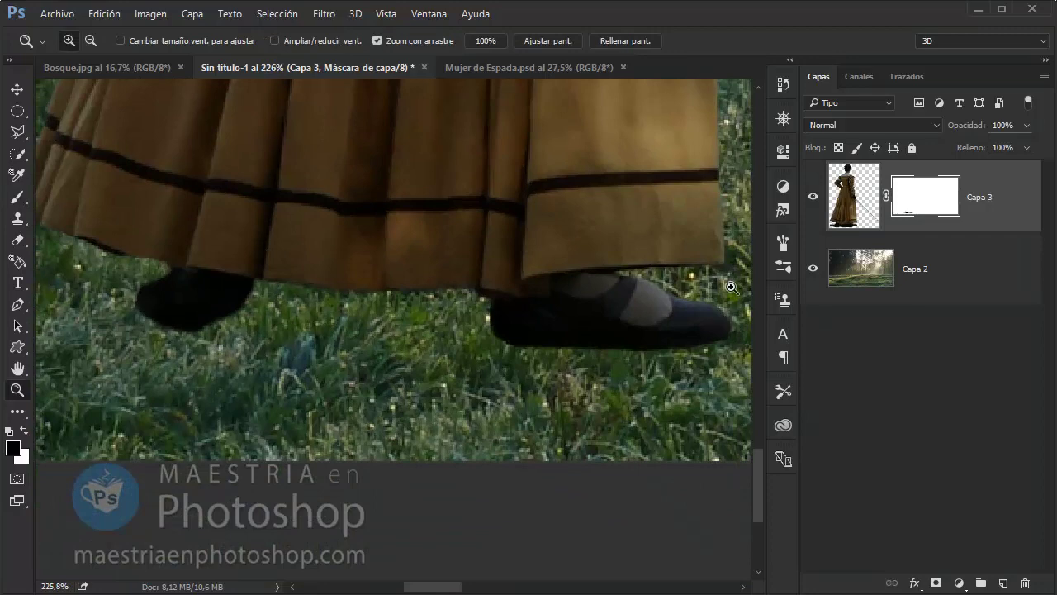
{"action": "key", "text": "b"}
{"action": "right_click", "coordinate": [710, 363]}
{"action": "type", "text": "25"}
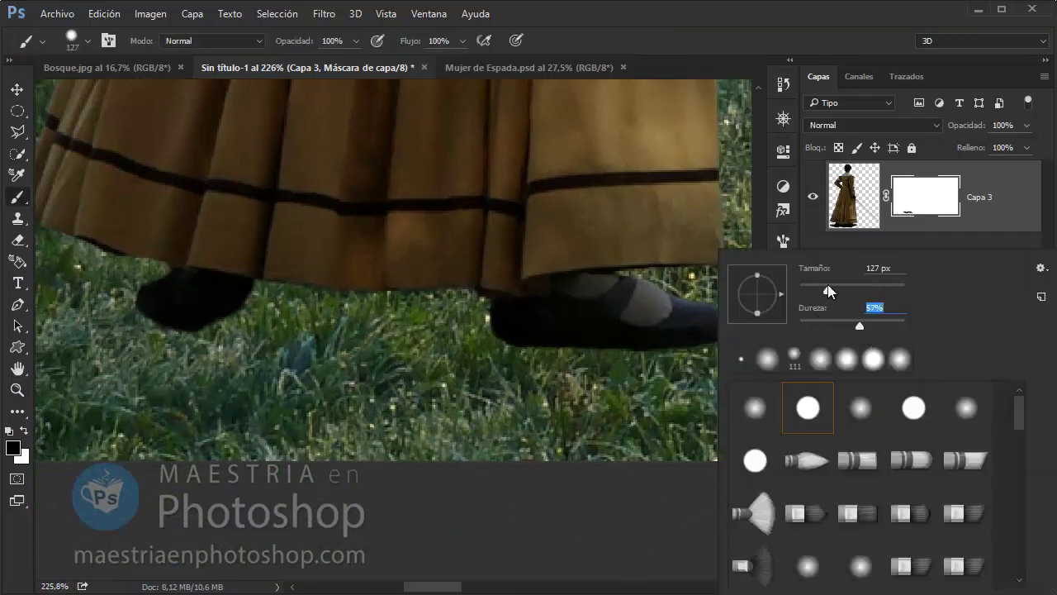
{"action": "key", "text": "Return"}
{"action": "right_click", "coordinate": [685, 388]}
{"action": "key", "text": "Escape"}
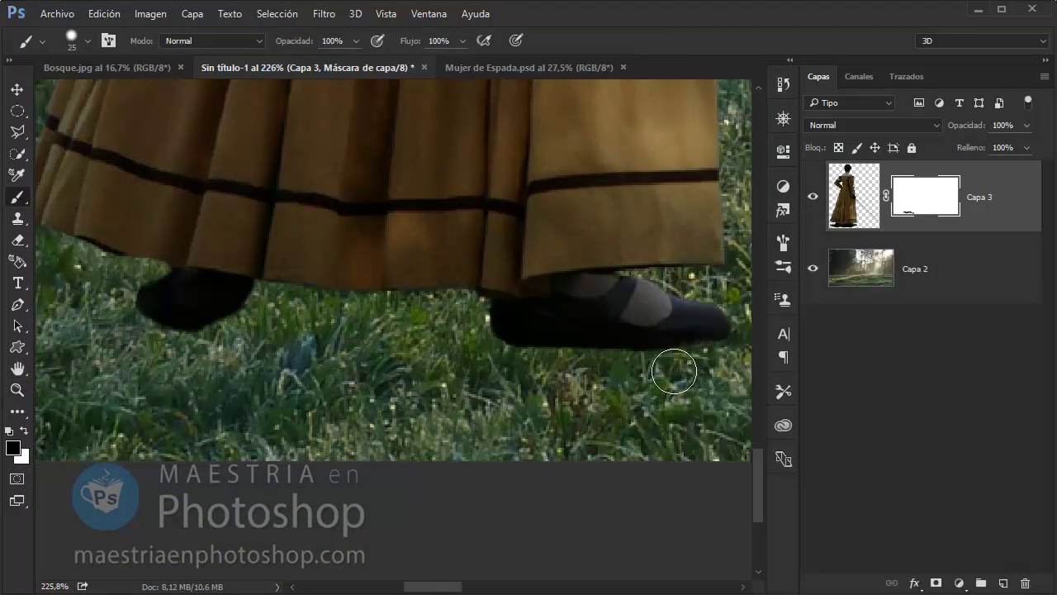
On a new layer Capa 4, paint a black shadow beneath the feet extending left along the grass.
{"action": "key", "text": "ctrl+shift+alt+n"}
{"action": "key", "text": "z"}
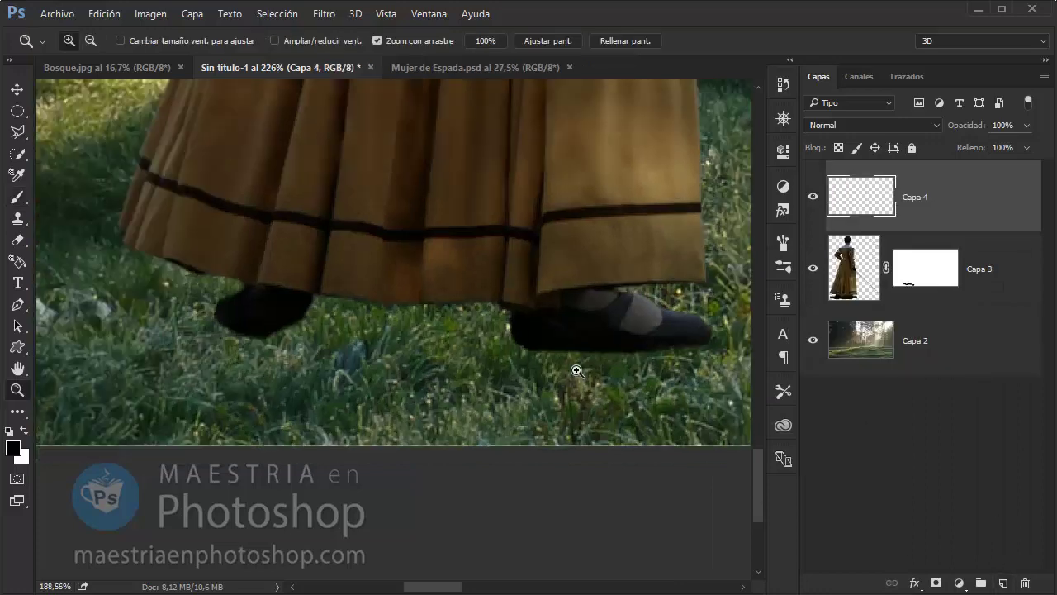
{"action": "scroll", "coordinate": [512, 366], "scroll_direction": "down", "scroll_amount": 5}
{"action": "scroll", "coordinate": [443, 427], "scroll_direction": "down", "scroll_amount": 3}
{"action": "scroll", "coordinate": [248, 498], "scroll_direction": "up", "scroll_amount": 2}
{"action": "key", "text": "b"}
{"action": "right_click", "coordinate": [416, 360]}
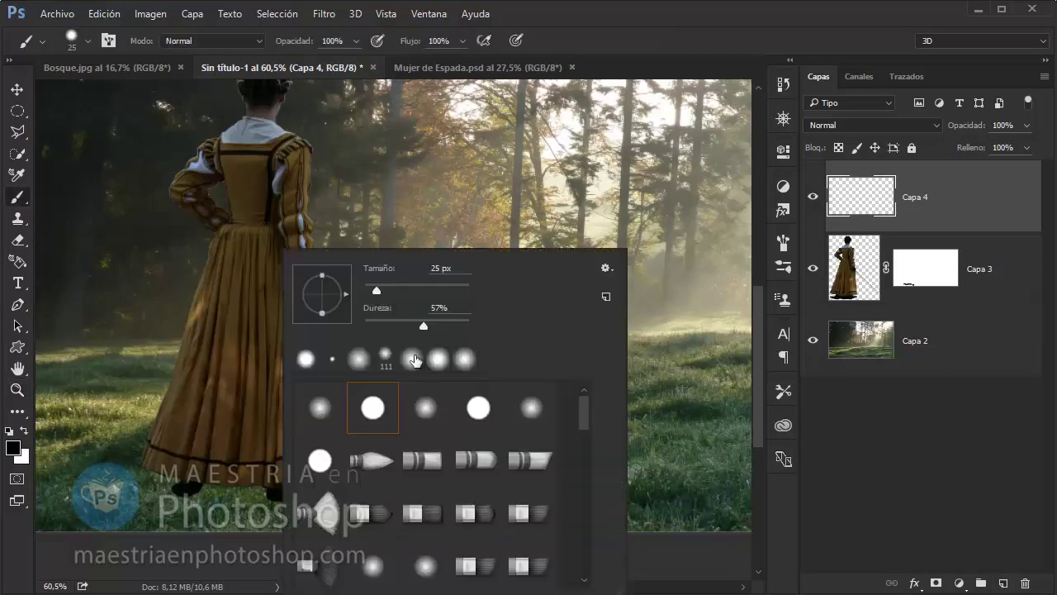
{"action": "key", "text": "Return"}
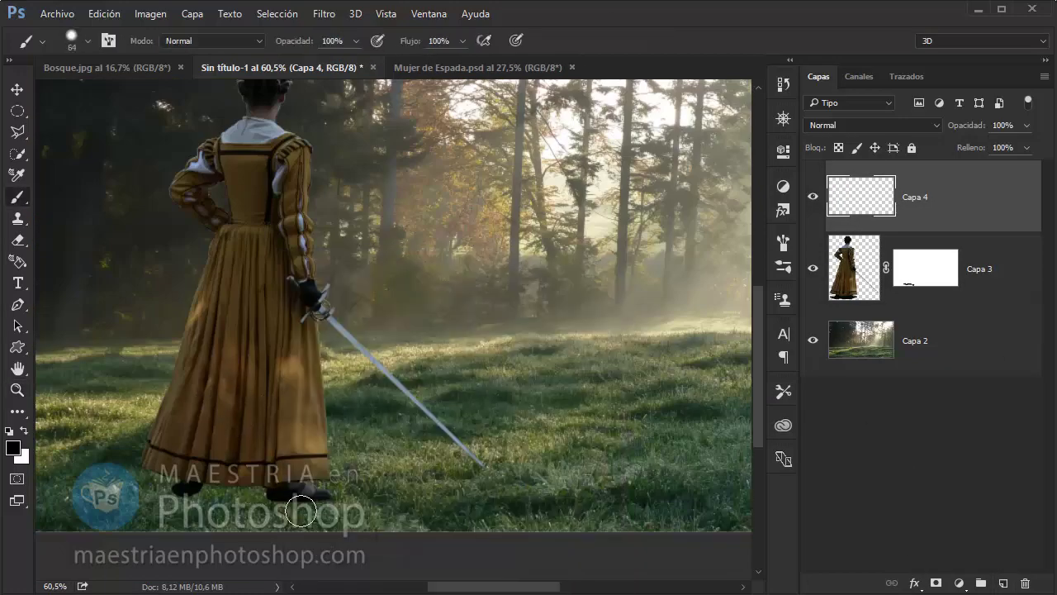
{"action": "mouse_move", "coordinate": [314, 510]}
{"action": "left_mouse_down"}
{"action": "mouse_move", "coordinate": [174, 508]}
{"action": "mouse_move", "coordinate": [88, 553]}
{"action": "mouse_move", "coordinate": [59, 532]}
{"action": "left_mouse_up"}
{"action": "scroll", "coordinate": [416, 408], "scroll_direction": "left", "scroll_amount": 5}
{"action": "scroll", "coordinate": [326, 463], "scroll_direction": "down", "scroll_amount": 2}
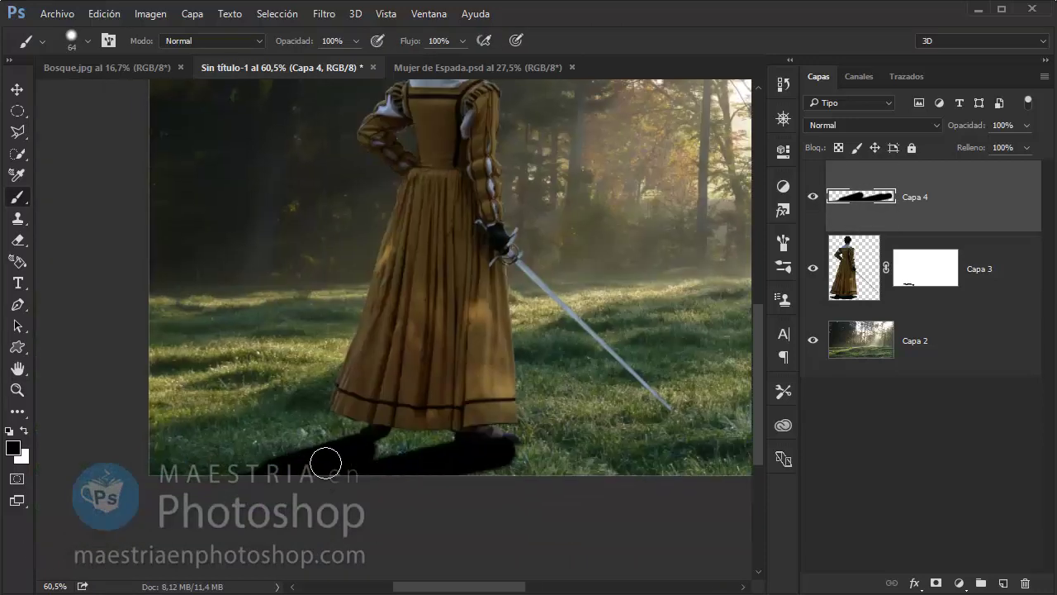
{"action": "mouse_move", "coordinate": [131, 513]}
{"action": "left_mouse_down"}
{"action": "mouse_move", "coordinate": [355, 467]}
{"action": "mouse_move", "coordinate": [300, 482]}
{"action": "mouse_move", "coordinate": [94, 488]}
{"action": "left_mouse_up"}
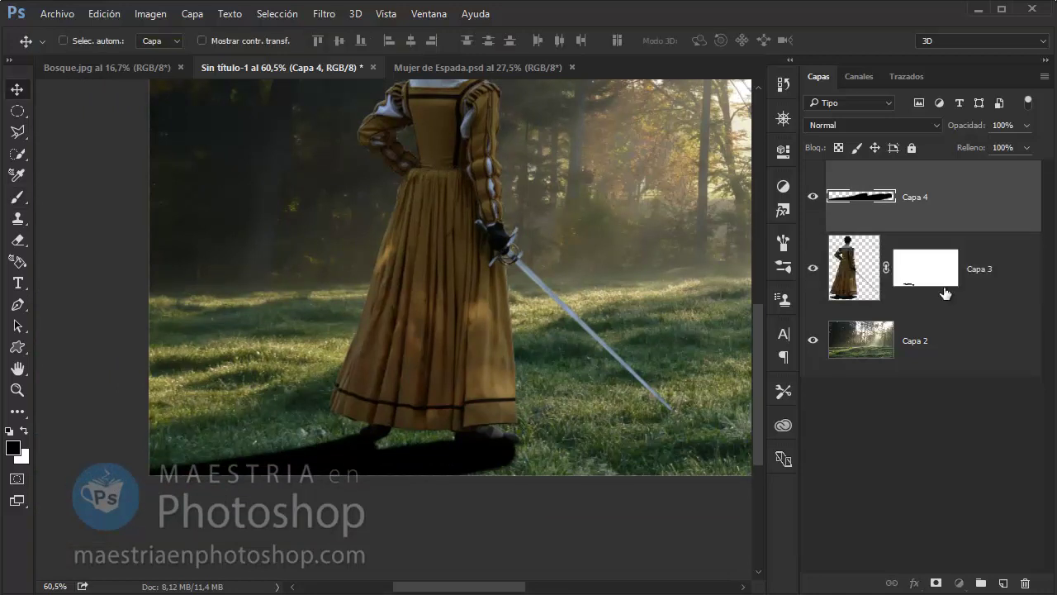
Move the shadow layer below the woman and lower its opacity.
{"action": "key", "text": "ctrl+bracketleft"}
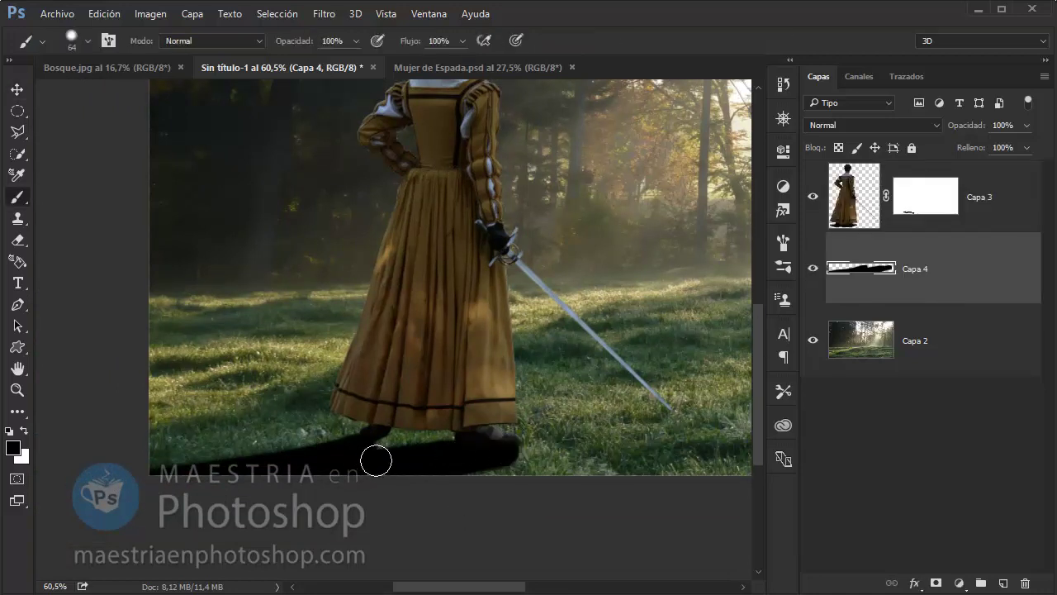
{"action": "key", "text": "v"}
{"action": "key", "text": "7"}
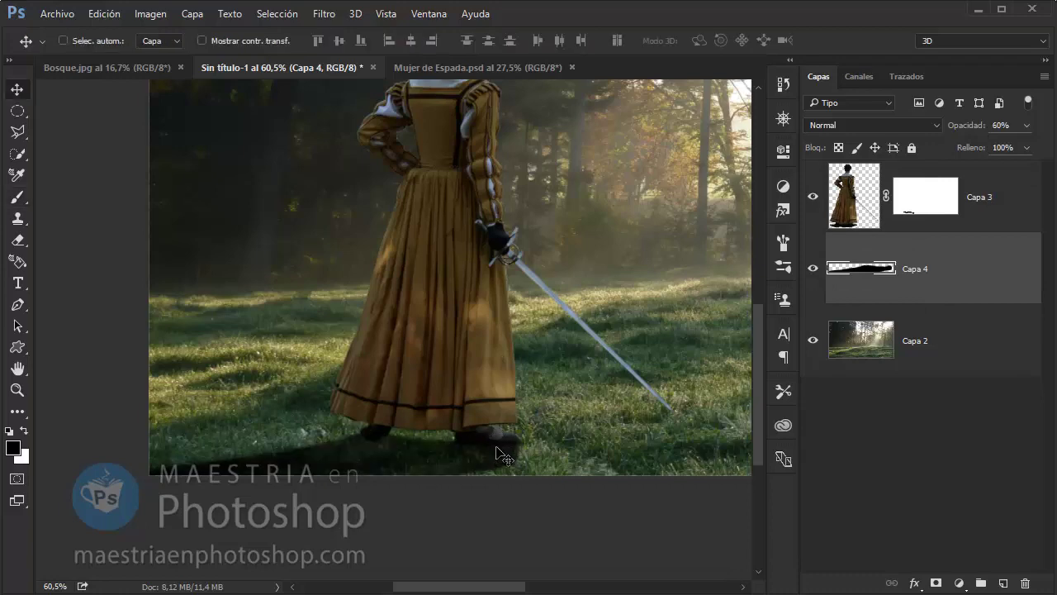
{"action": "left_click", "coordinate": [1002, 582]}
Paint a black contact shadow under the shoes with a 25 px brush and set it to 50% opacity.
{"action": "key", "text": "b"}
{"action": "scroll", "coordinate": [491, 410], "scroll_direction": "up", "scroll_amount": 5}
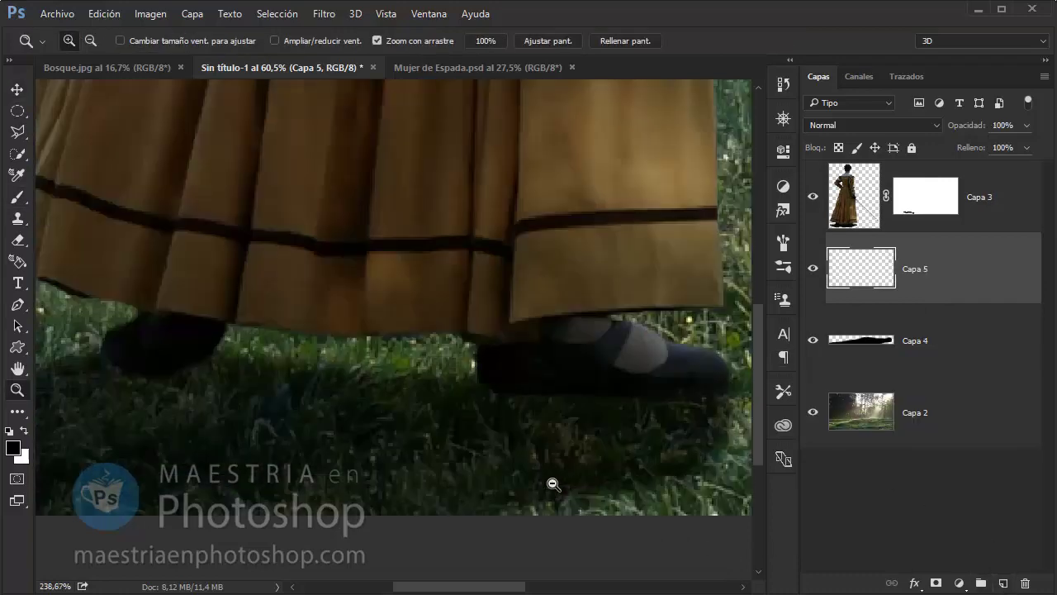
{"action": "right_click", "coordinate": [492, 410]}
{"action": "type", "text": "25"}
{"action": "key", "text": "Return"}
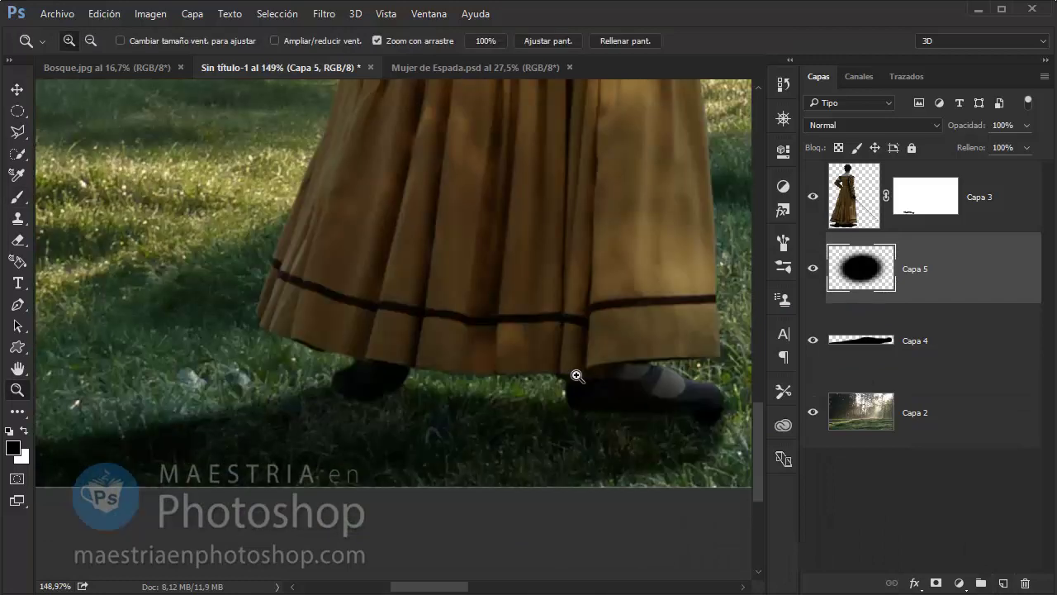
{"action": "left_click_drag", "start_coordinate": [573, 372], "coordinate": [658, 436]}
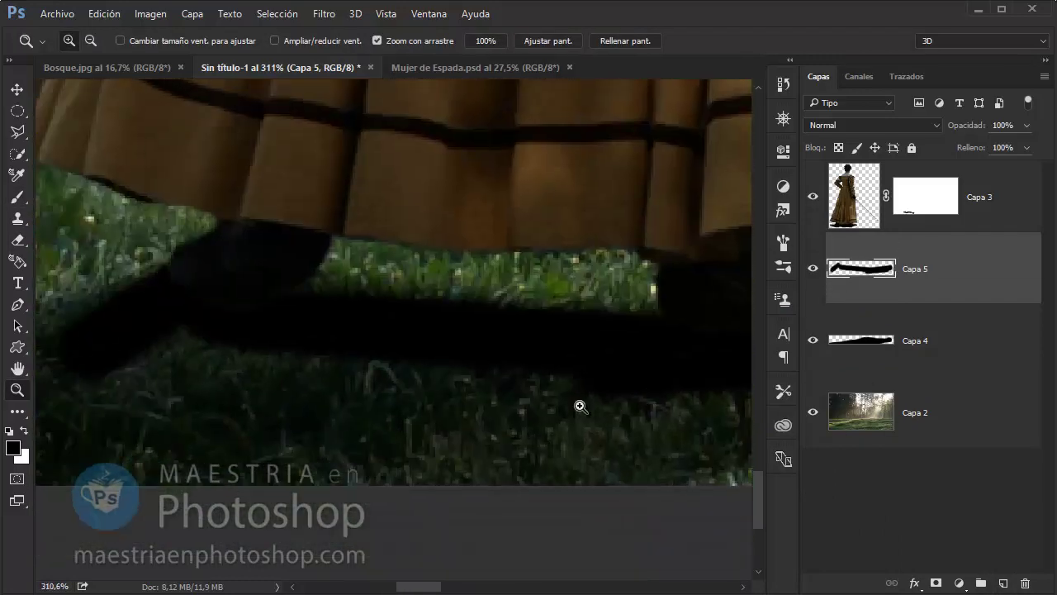
{"action": "key", "text": "b"}
{"action": "left_click_drag", "start_coordinate": [578, 408], "coordinate": [331, 396]}
{"action": "key", "text": "z"}
{"action": "key", "text": "v"}
{"action": "key", "text": "5"}
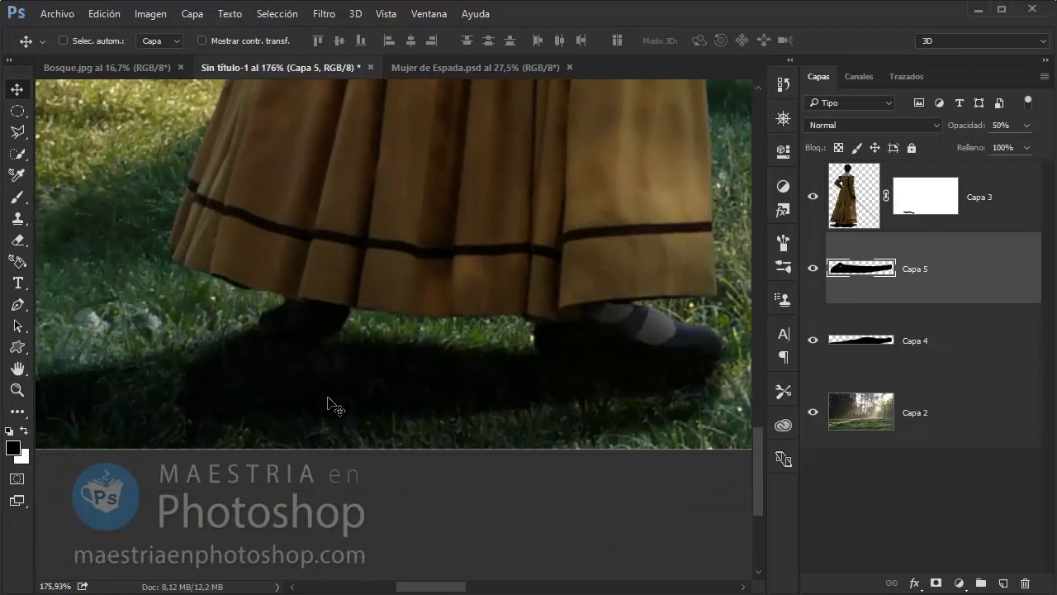
Smudge the contact shadow's edges into the grass with a soft round brush.
{"action": "right_click", "coordinate": [17, 410]}
{"action": "left_click", "coordinate": [100, 448]}
{"action": "right_click", "coordinate": [240, 380]}
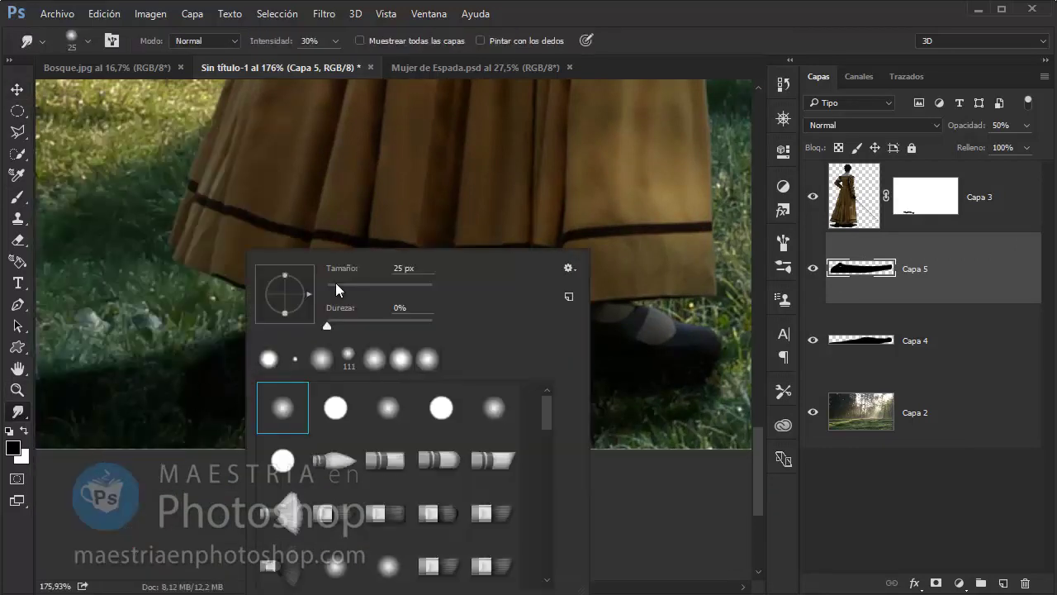
{"action": "key", "text": "Return"}
{"action": "mouse_move", "coordinate": [189, 397]}
{"action": "left_mouse_down"}
{"action": "mouse_move", "coordinate": [114, 396]}
{"action": "mouse_move", "coordinate": [504, 402]}
{"action": "left_mouse_up"}
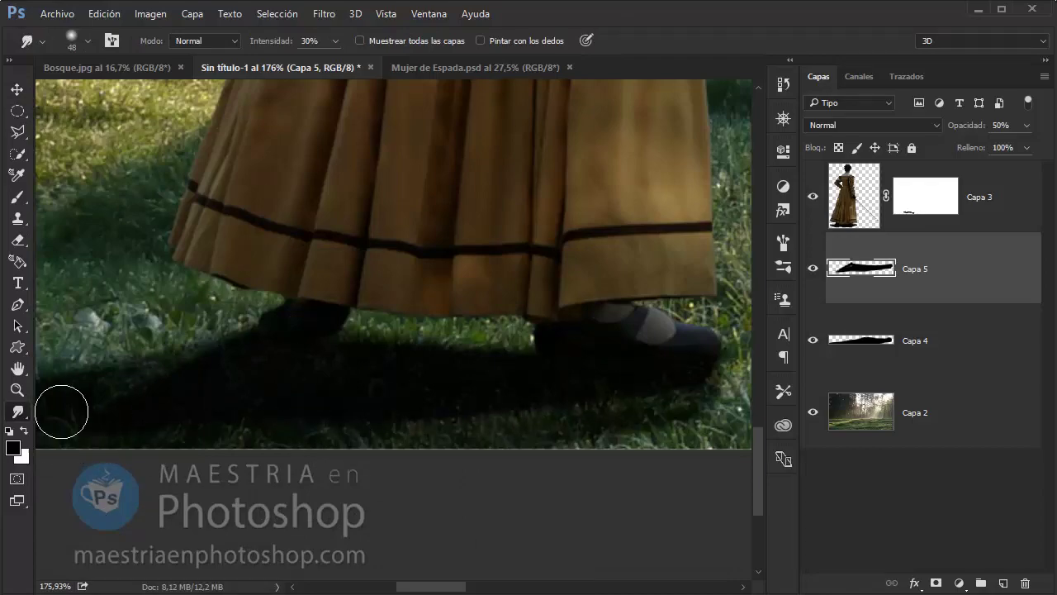
{"action": "left_click_drag", "start_coordinate": [61, 410], "coordinate": [252, 378]}
{"action": "key", "text": "z"}
{"action": "scroll", "coordinate": [438, 334], "scroll_direction": "down", "scroll_amount": 5}
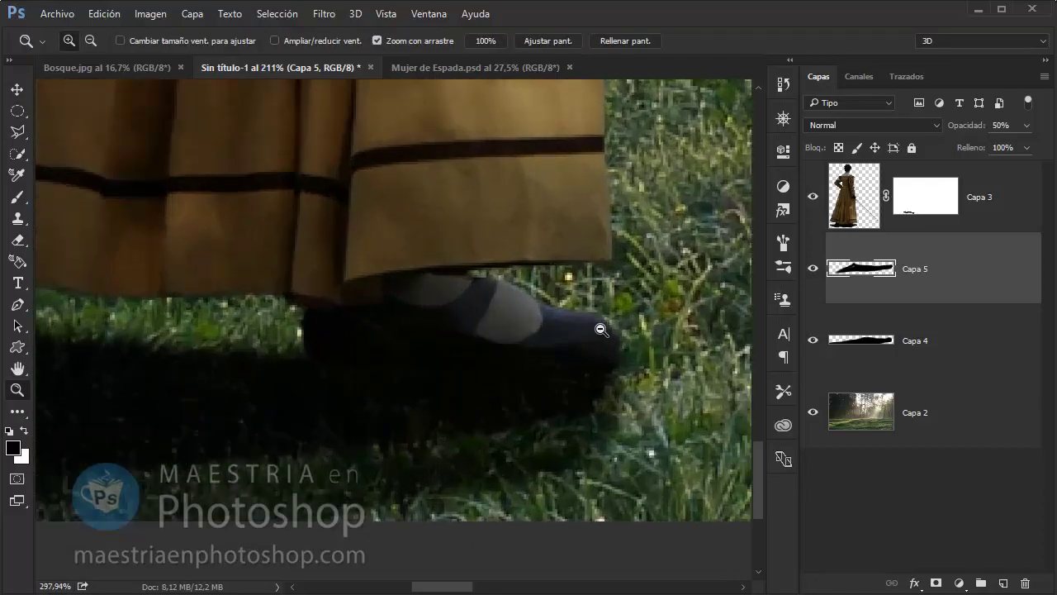
{"action": "scroll", "coordinate": [529, 314], "scroll_direction": "up", "scroll_amount": 2}
{"action": "scroll", "coordinate": [529, 314], "scroll_direction": "up", "scroll_amount": 8}
Add a layer clipped to the woman with a black darkening gradient, lowered to 70% opacity.
{"action": "left_click", "coordinate": [939, 203]}
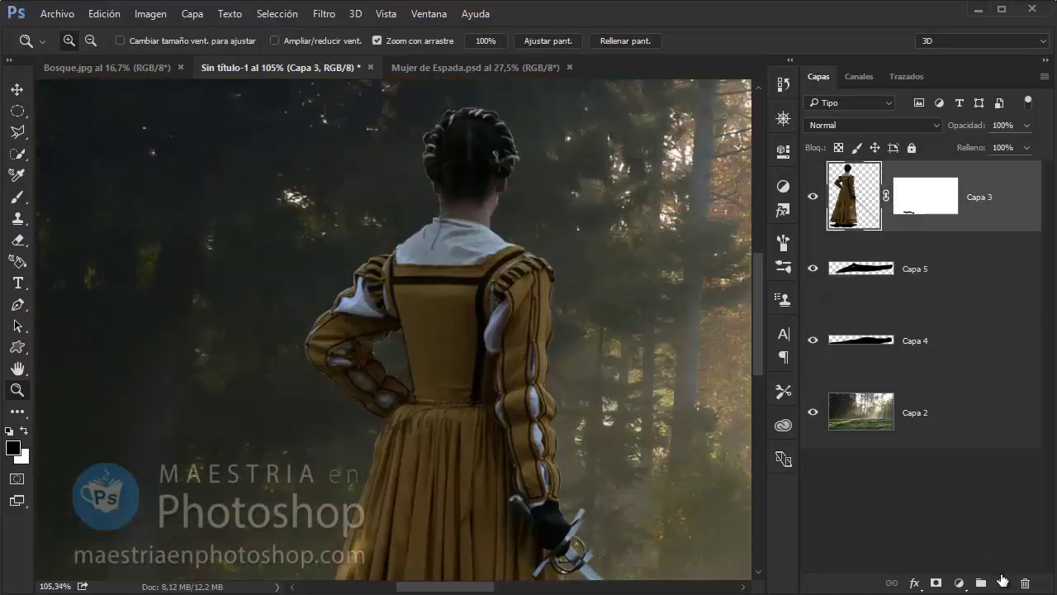
{"action": "left_click", "coordinate": [1003, 582]}
{"action": "left_click", "coordinate": [1000, 232], "text": "alt"}
{"action": "scroll", "coordinate": [535, 405], "scroll_direction": "down", "scroll_amount": 4}
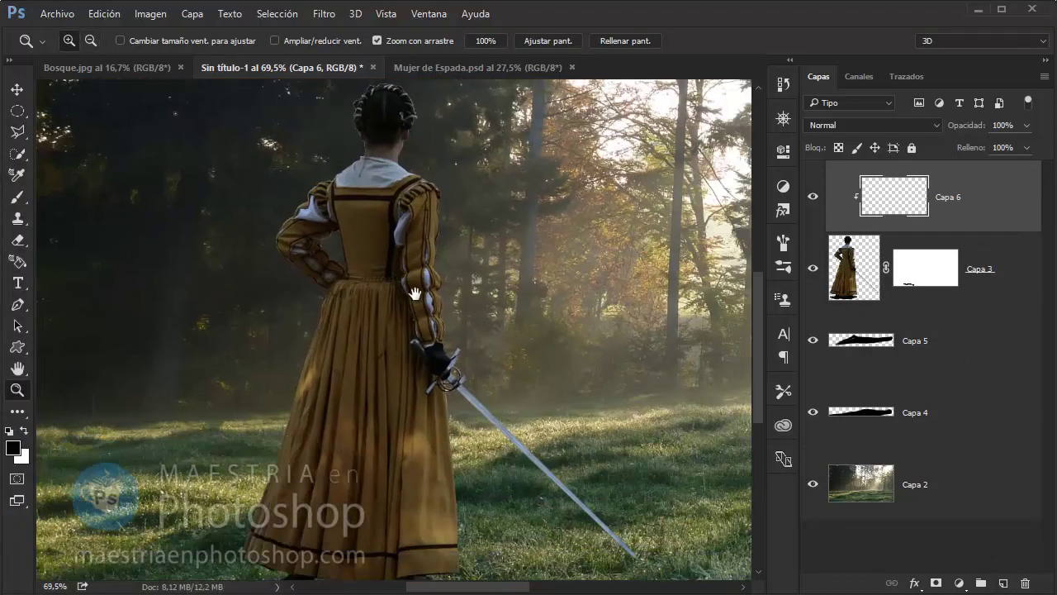
{"action": "left_click", "coordinate": [27, 411]}
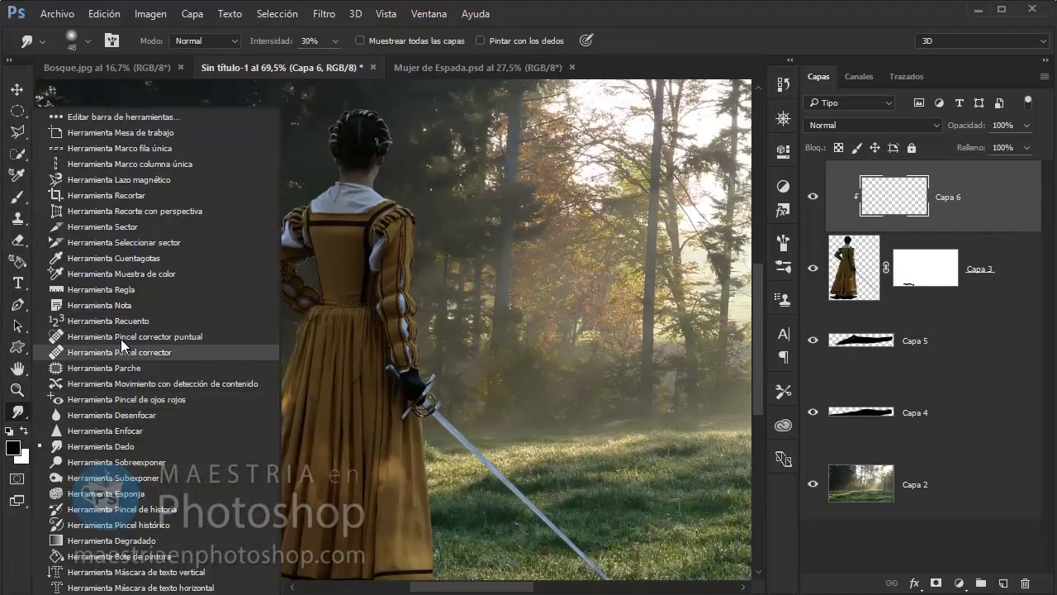
{"action": "left_click", "coordinate": [124, 529]}
{"action": "left_click_drag", "start_coordinate": [93, 386], "coordinate": [549, 216]}
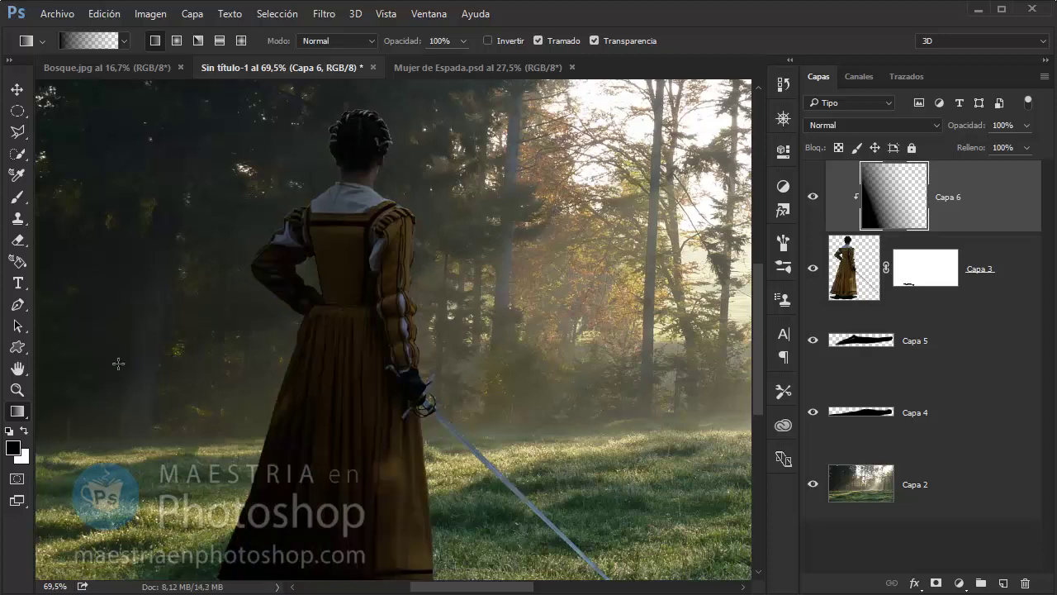
{"action": "left_click_drag", "start_coordinate": [172, 379], "coordinate": [628, 228]}
{"action": "left_click_drag", "start_coordinate": [984, 132], "coordinate": [956, 132]}
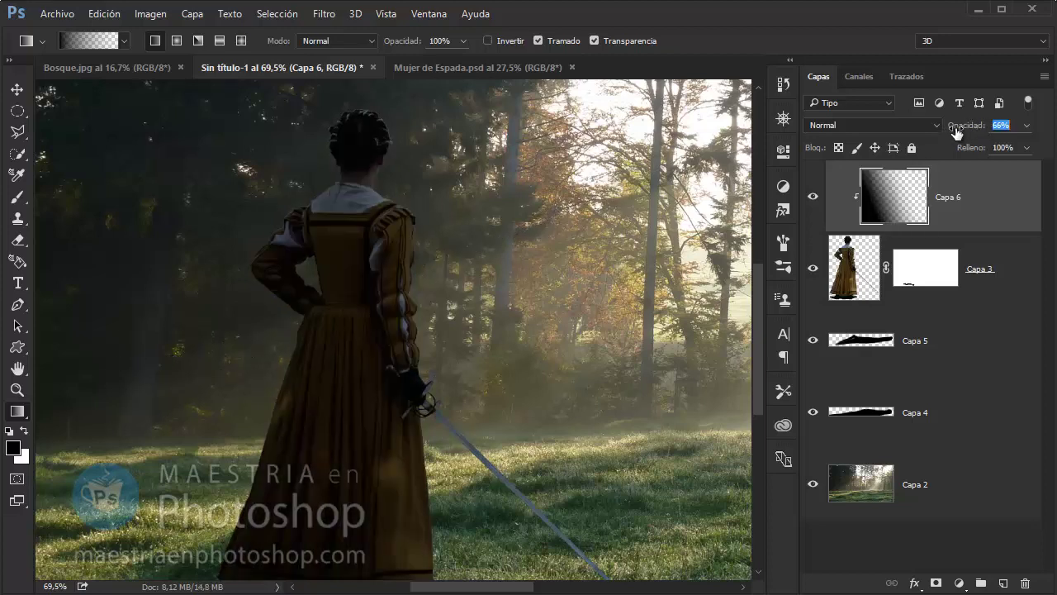
Add a mask to Capa 6 and paint the shadow off the woman's arm with a 99 px brush.
{"action": "key", "text": "b"}
{"action": "right_click", "coordinate": [569, 250]}
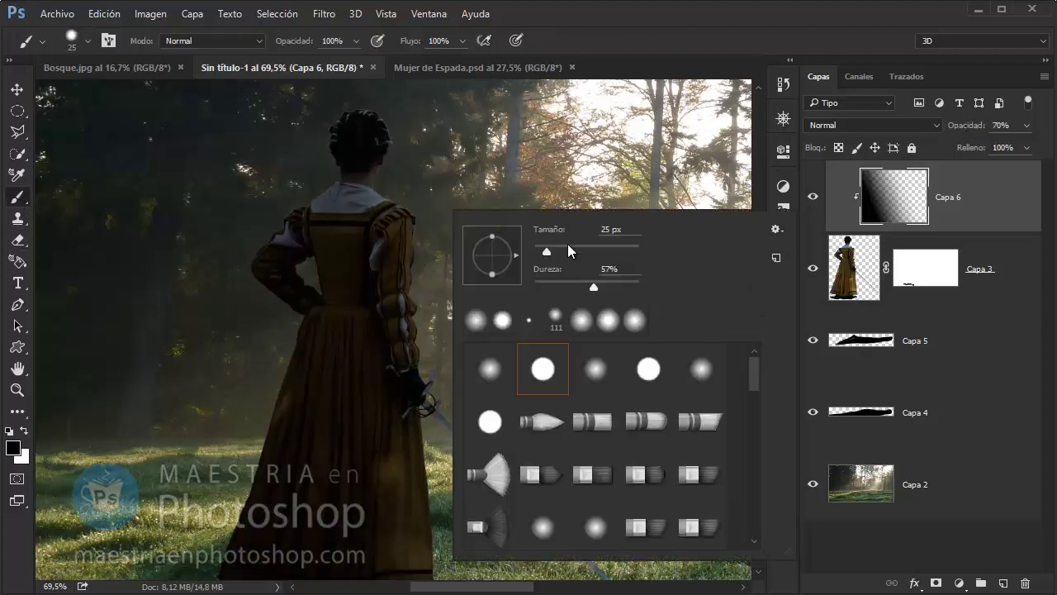
{"action": "left_click_drag", "start_coordinate": [575, 251], "coordinate": [581, 251]}
{"action": "key", "text": "Return"}
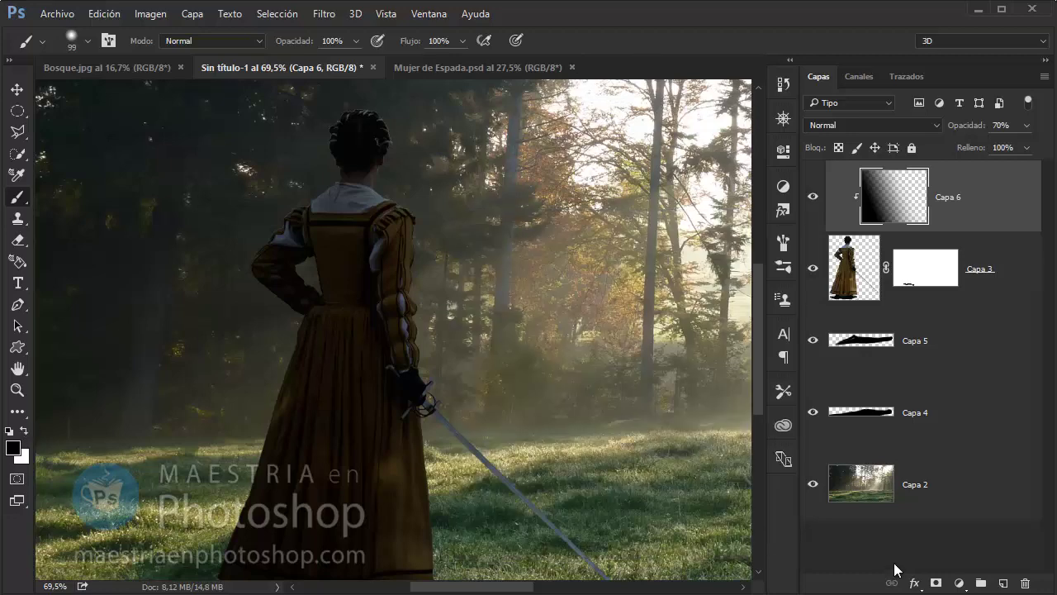
{"action": "left_click", "coordinate": [935, 582]}
{"action": "left_click_drag", "start_coordinate": [394, 148], "coordinate": [409, 331]}
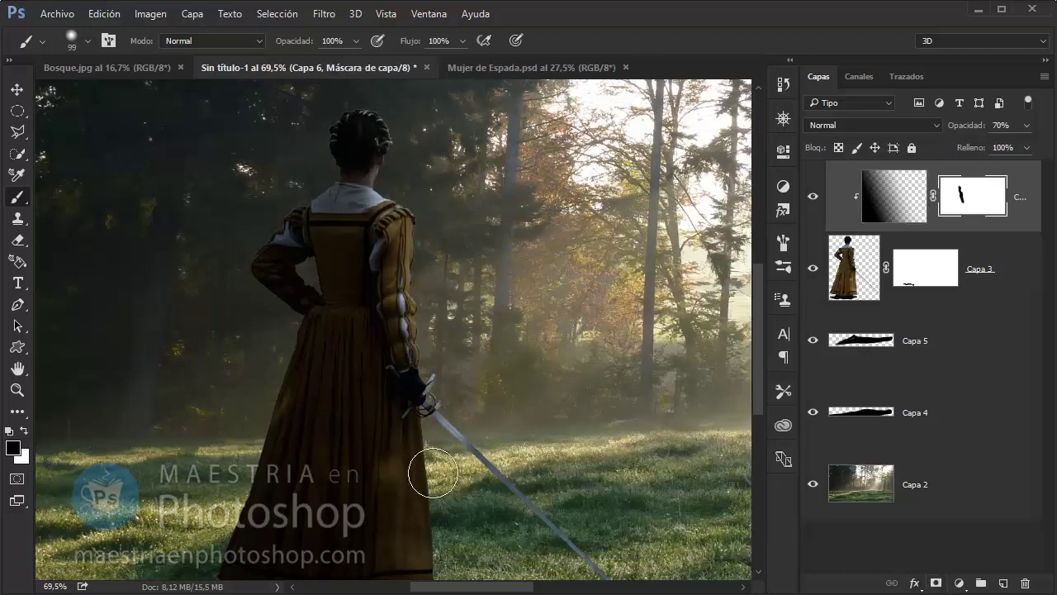
Softly lift the shadow near the woman's arm and collar with an 80 px brush at 37% opacity.
{"action": "scroll", "coordinate": [432, 473], "scroll_direction": "down", "scroll_amount": 3}
{"action": "right_click", "coordinate": [448, 437]}
{"action": "key", "text": "Return"}
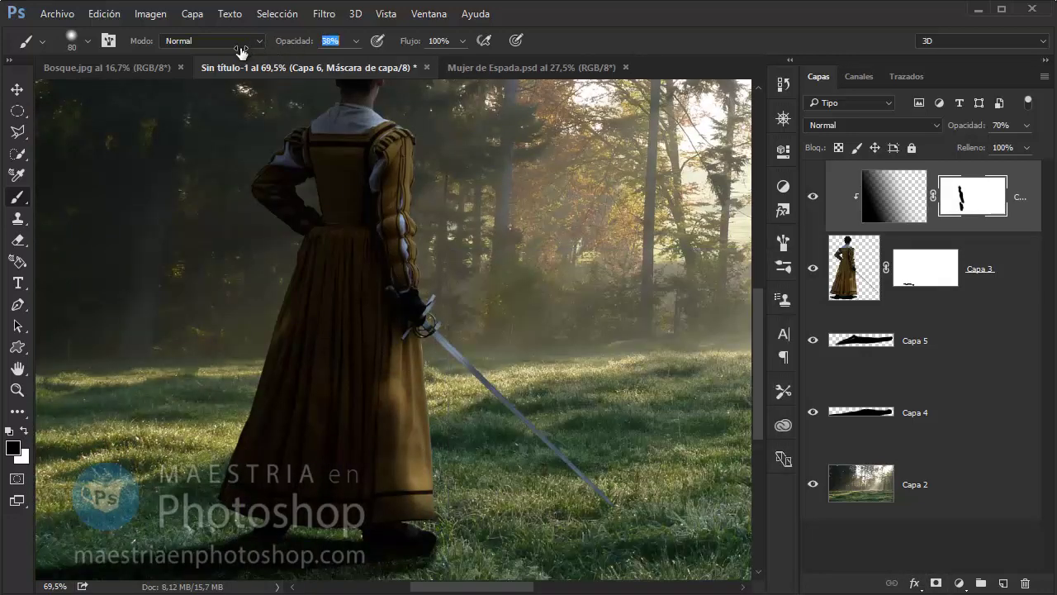
{"action": "key", "text": "3"}
{"action": "key", "text": "7"}
{"action": "left_click_drag", "start_coordinate": [388, 256], "coordinate": [367, 376]}
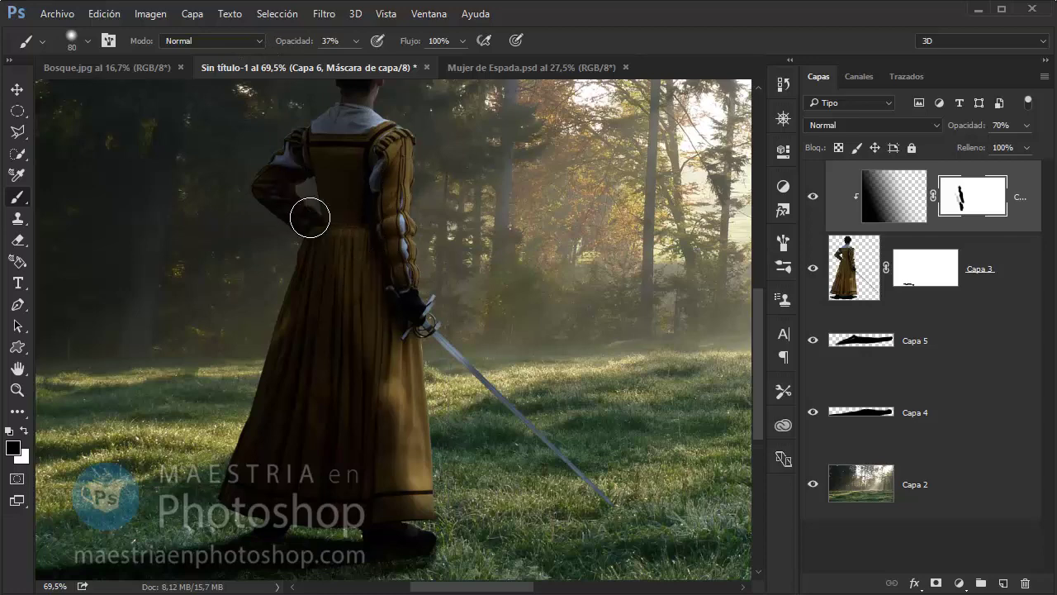
{"action": "scroll", "coordinate": [389, 125], "scroll_direction": "up", "scroll_amount": 2}
{"action": "scroll", "coordinate": [389, 125], "scroll_direction": "up", "scroll_amount": 2}
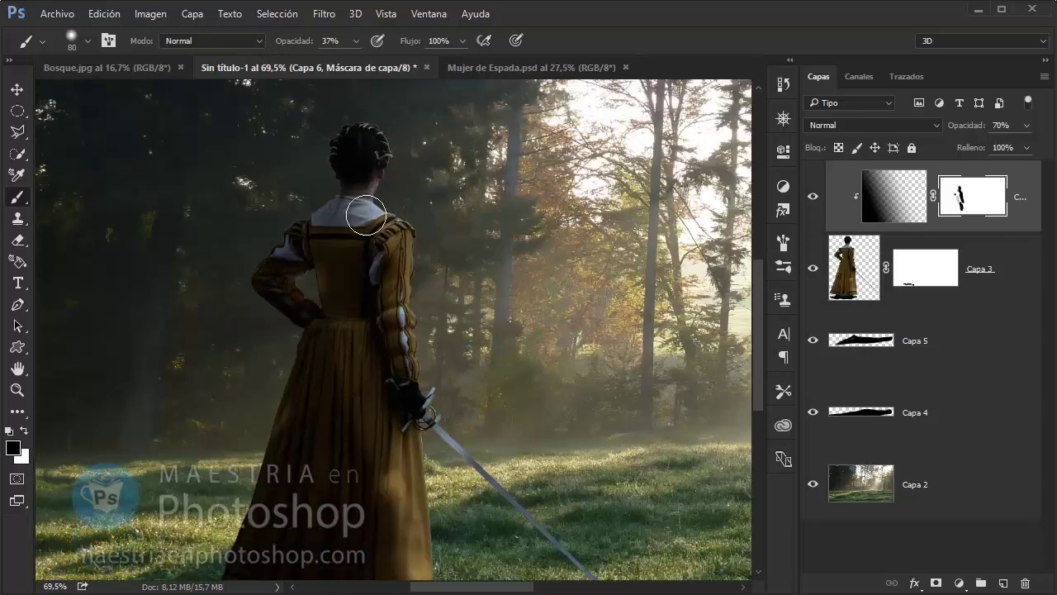
{"action": "scroll", "coordinate": [403, 397], "scroll_direction": "down", "scroll_amount": 2}
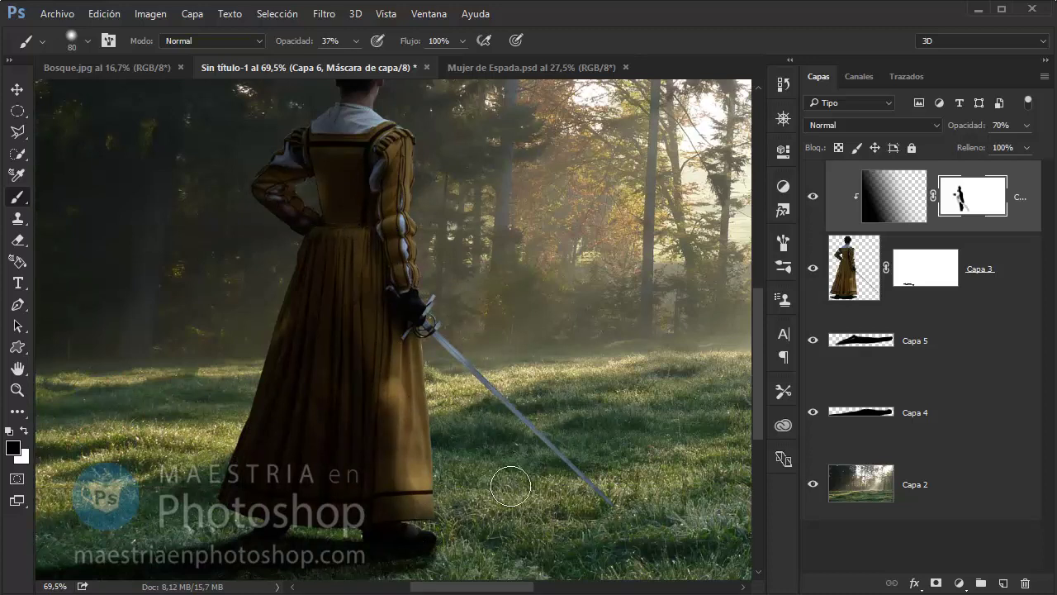
Darken the sword blade on Capa 6's pixels, then return to the mask with a 61 px brush.
{"action": "key", "text": "ctrl+2"}
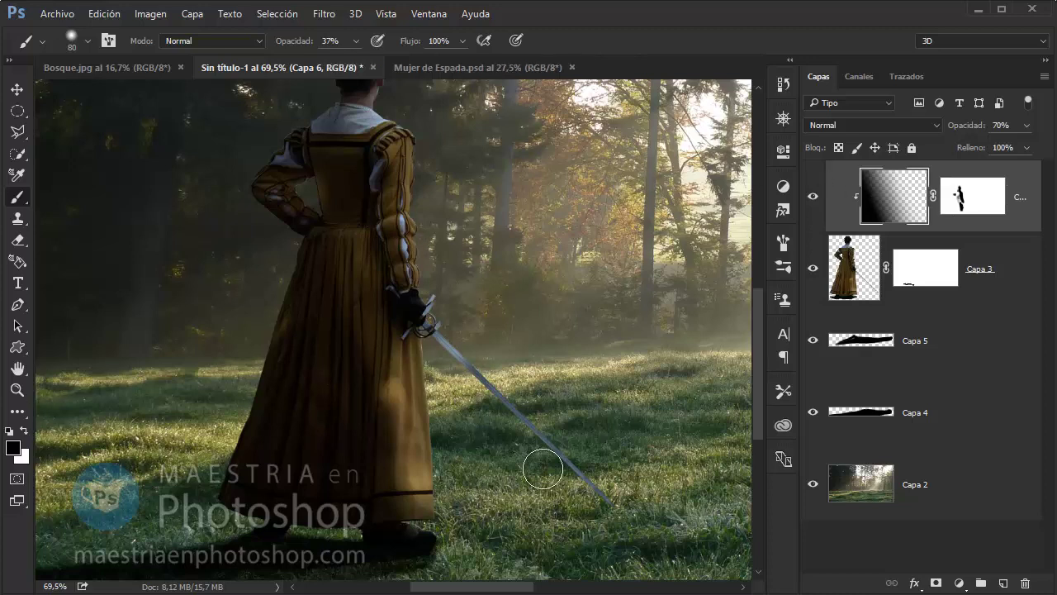
{"action": "mouse_move", "coordinate": [559, 463]}
{"action": "left_mouse_down"}
{"action": "mouse_move", "coordinate": [436, 338]}
{"action": "mouse_move", "coordinate": [473, 391]}
{"action": "left_mouse_up"}
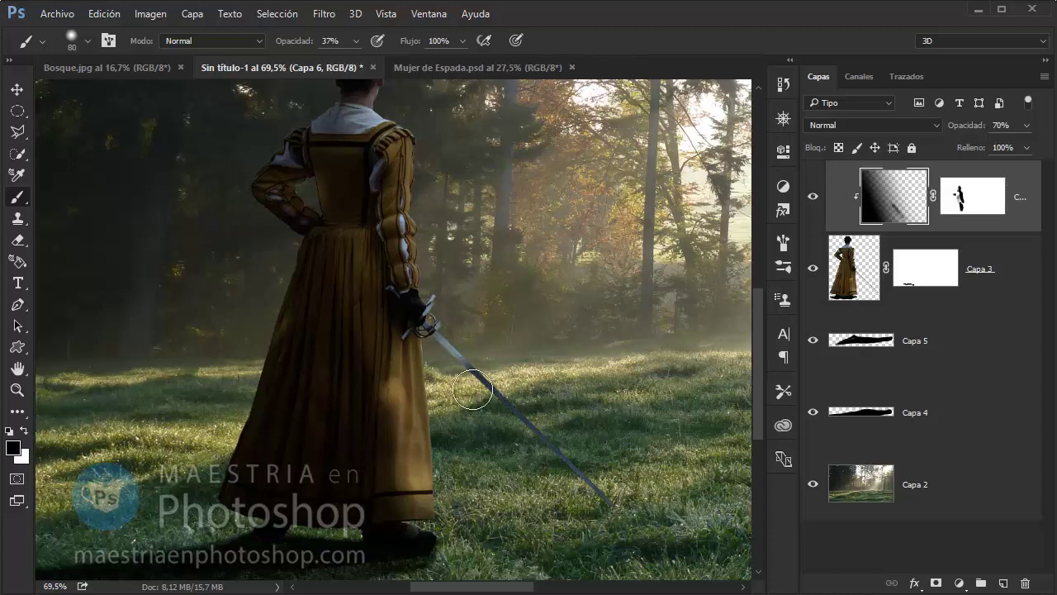
{"action": "key", "text": "ctrl+backslash"}
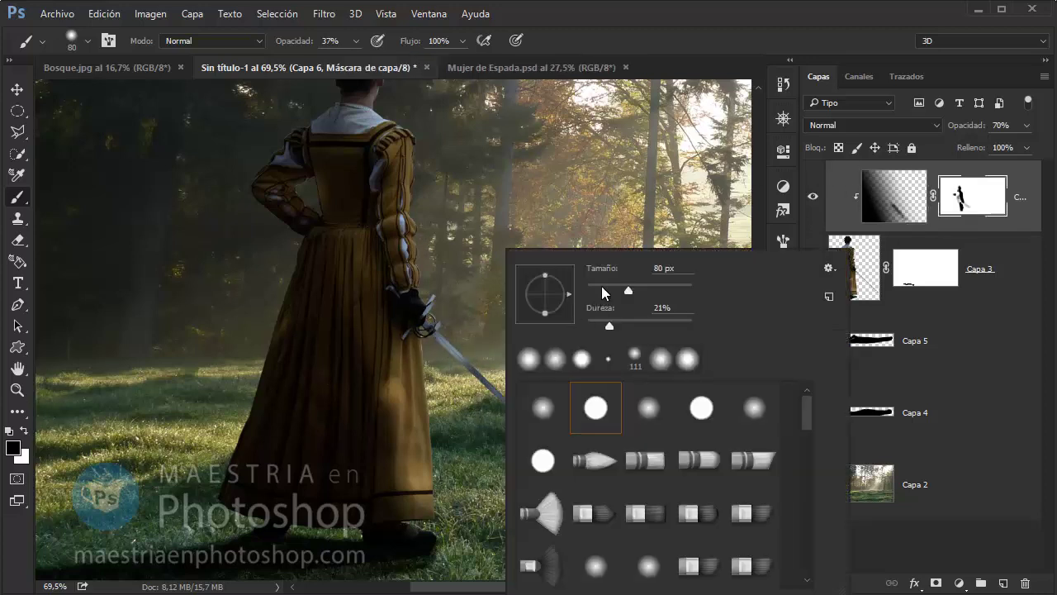
{"action": "right_click", "coordinate": [499, 334]}
{"action": "left_click_drag", "start_coordinate": [627, 290], "coordinate": [617, 290]}
{"action": "key", "text": "Return"}
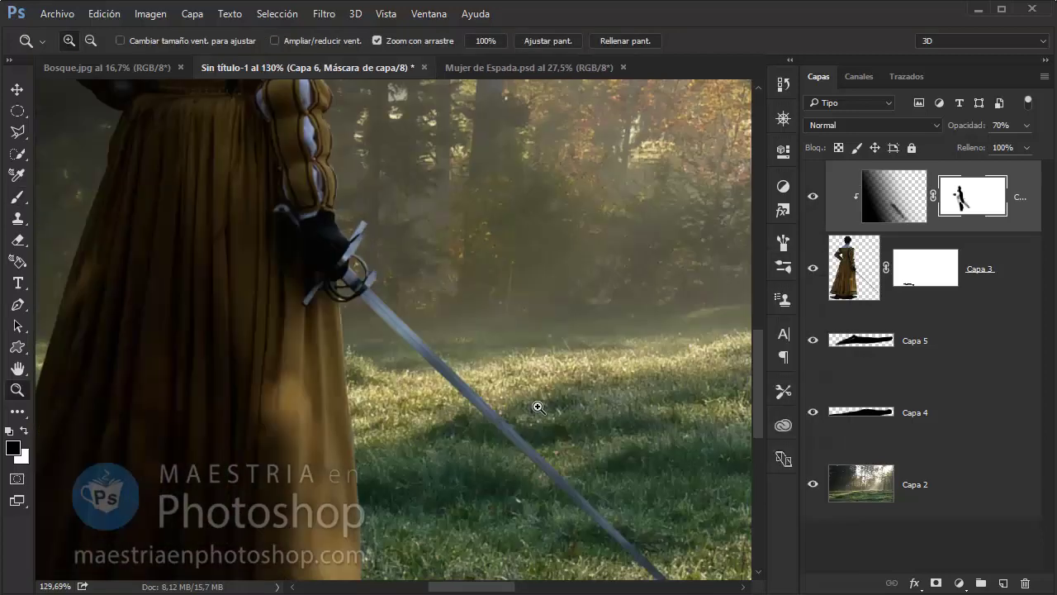
Zoom in and darken the sword blade with a straight 7 px stroke on Capa 6's pixels.
{"action": "left_click_drag", "start_coordinate": [537, 404], "coordinate": [402, 345]}
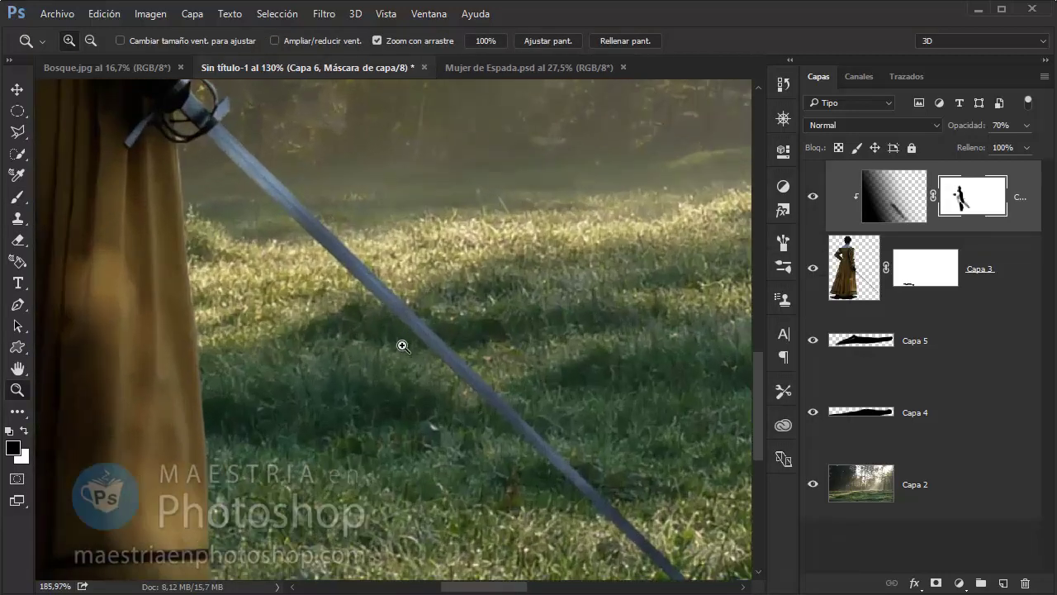
{"action": "right_click", "coordinate": [389, 365]}
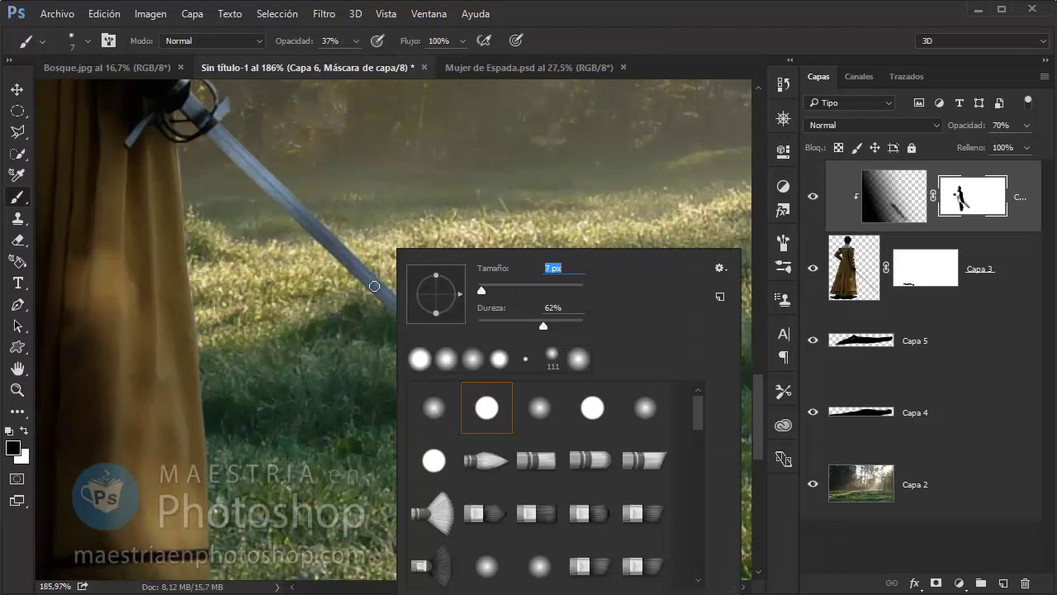
{"action": "key", "text": "Return"}
{"action": "key", "text": "ctrl+2"}
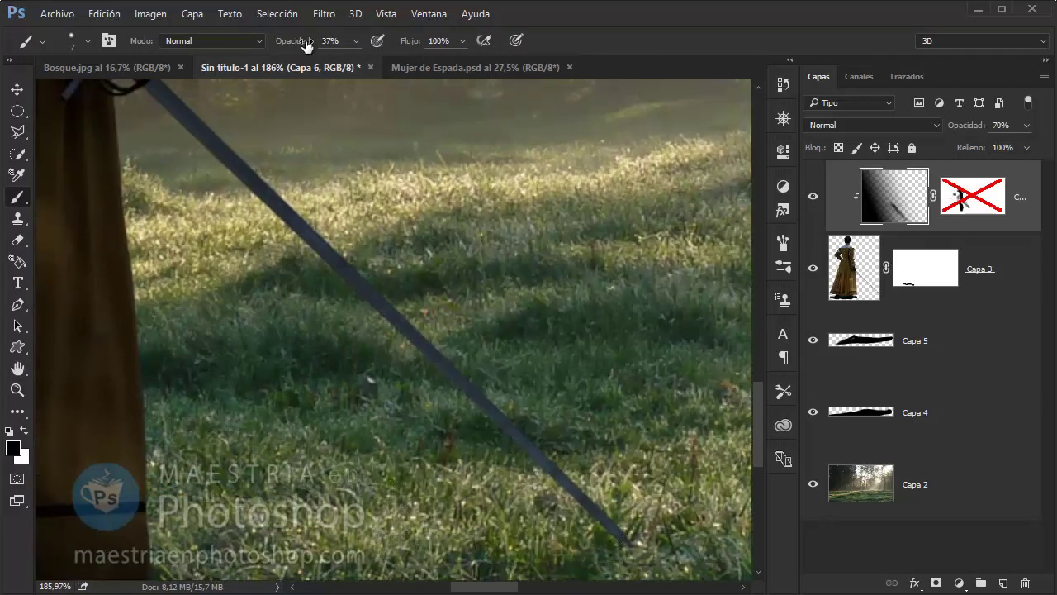
{"action": "left_click", "coordinate": [629, 549]}
{"action": "left_click", "coordinate": [145, 87], "text": "shift"}
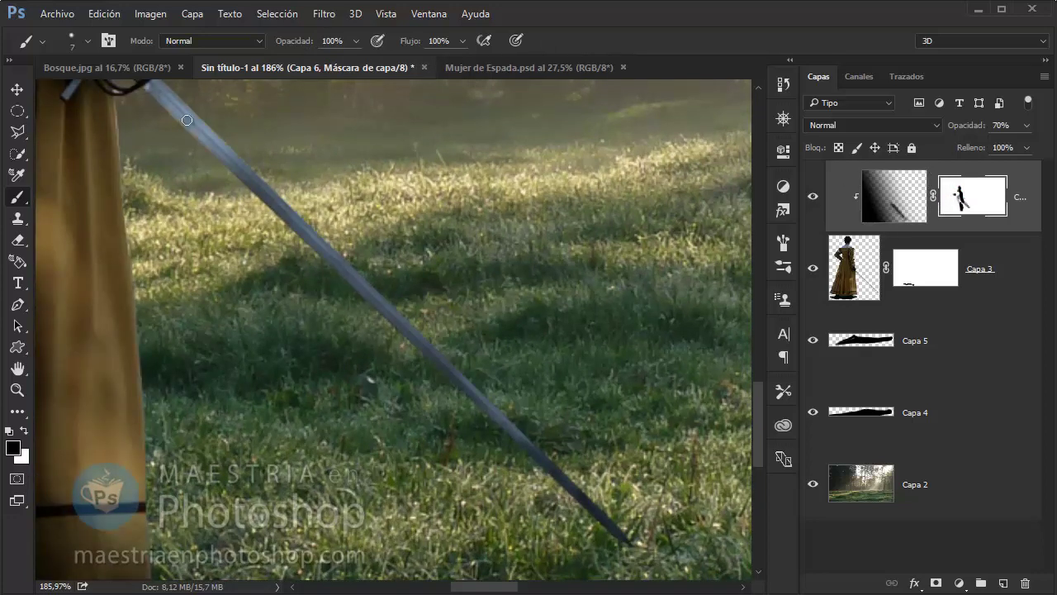
Paint a second straight white stroke from blade tip to hilt, then zoom out to the whole composition.
{"action": "key", "text": "x"}
{"action": "left_click", "coordinate": [631, 546], "text": "shift"}
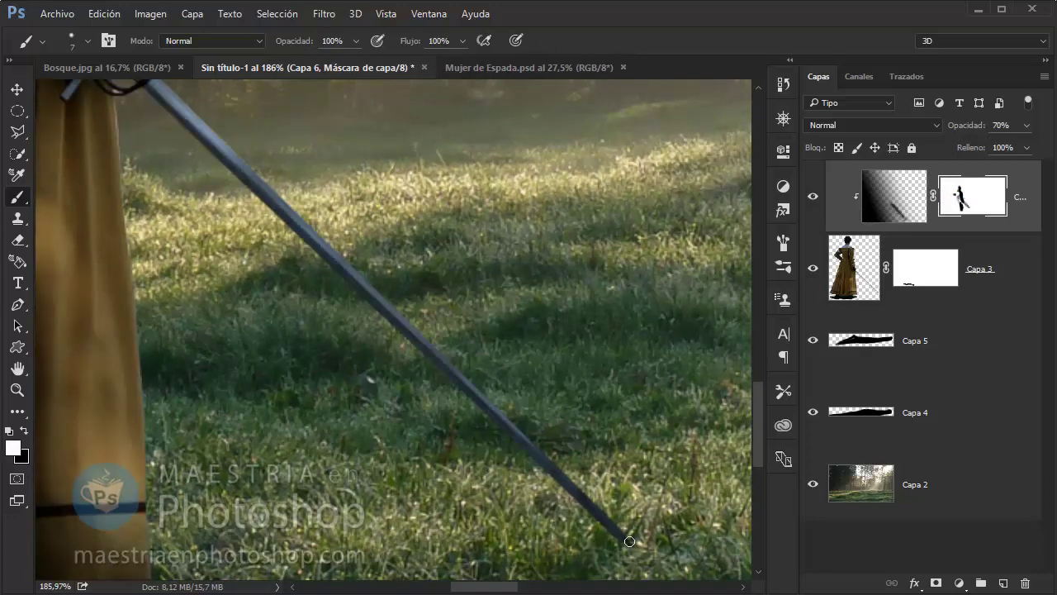
{"action": "left_click", "coordinate": [147, 82], "text": "shift"}
{"action": "key", "text": "z"}
{"action": "scroll", "coordinate": [490, 266], "scroll_direction": "down", "scroll_amount": 2}
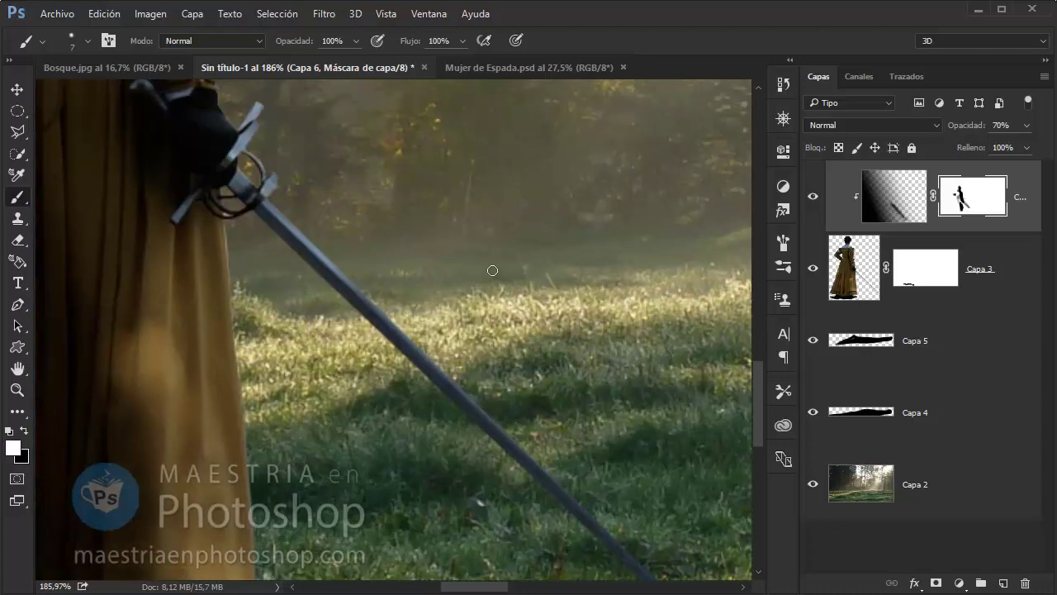
{"action": "scroll", "coordinate": [547, 238], "scroll_direction": "down", "scroll_amount": 3}
{"action": "left_click_drag", "start_coordinate": [559, 322], "coordinate": [476, 308]}
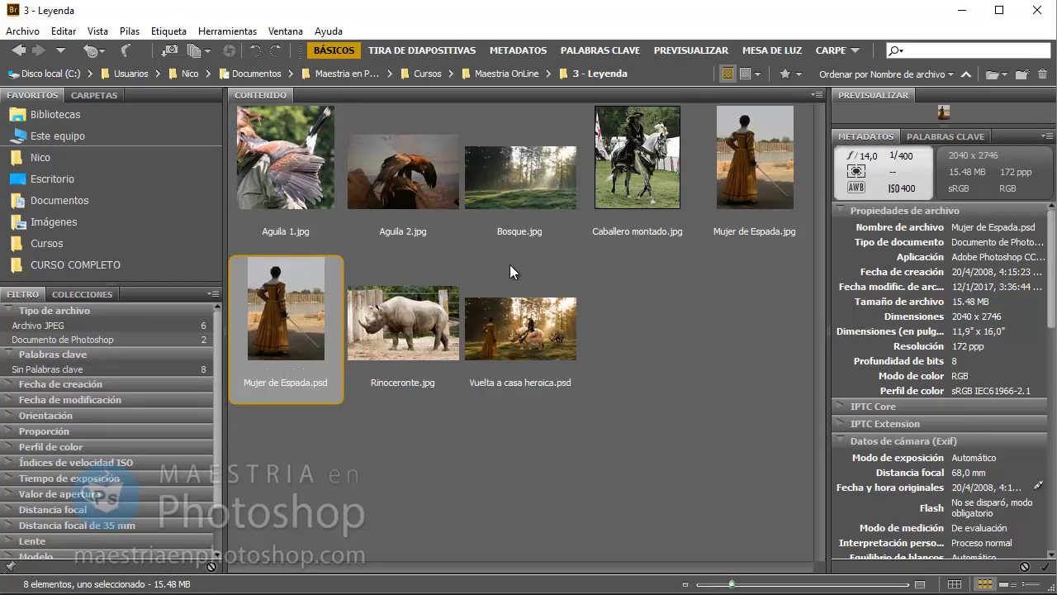
Open Caballero montado.jpg from Bridge in Photoshop.
{"action": "left_click", "coordinate": [644, 158]}
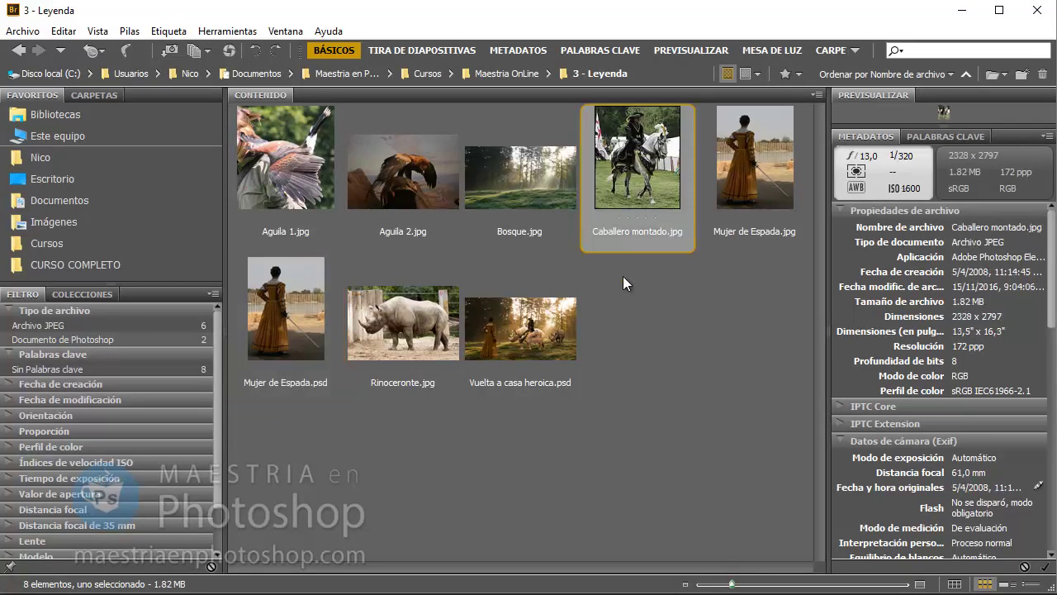
{"action": "right_click", "coordinate": [646, 147]}
{"action": "left_click", "coordinate": [597, 193]}
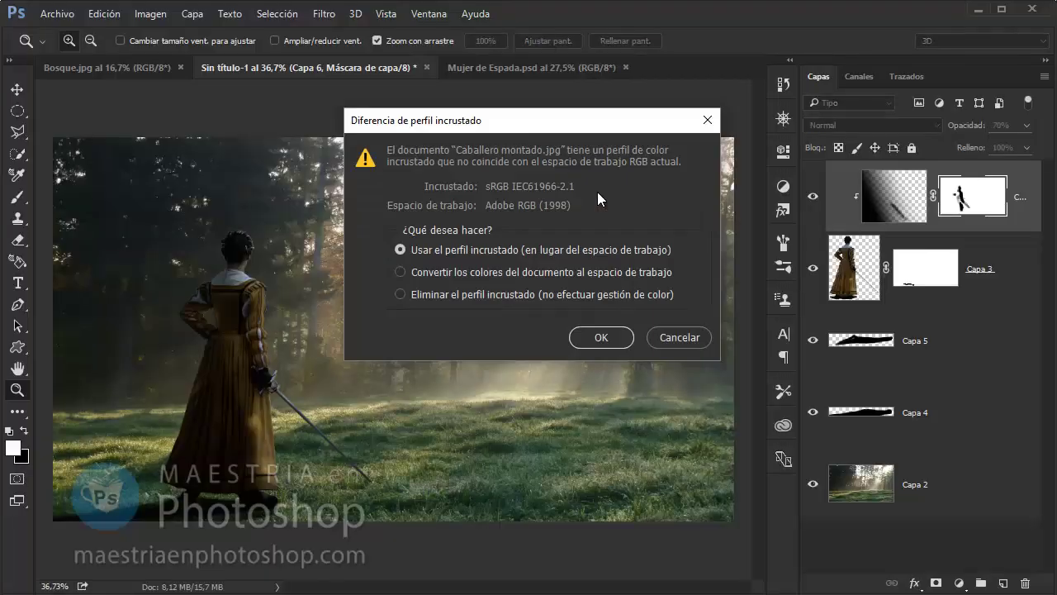
Open Caballero montado.jpg with its embedded profile and zoom in on the knight and horse.
{"action": "left_click", "coordinate": [588, 331]}
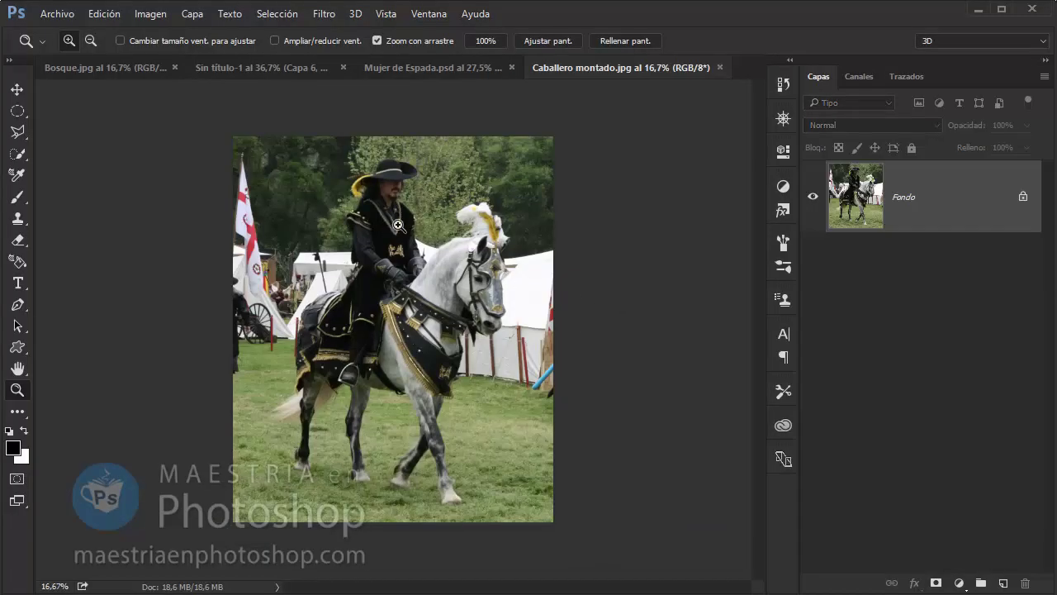
{"action": "left_click_drag", "start_coordinate": [397, 225], "coordinate": [220, 502]}
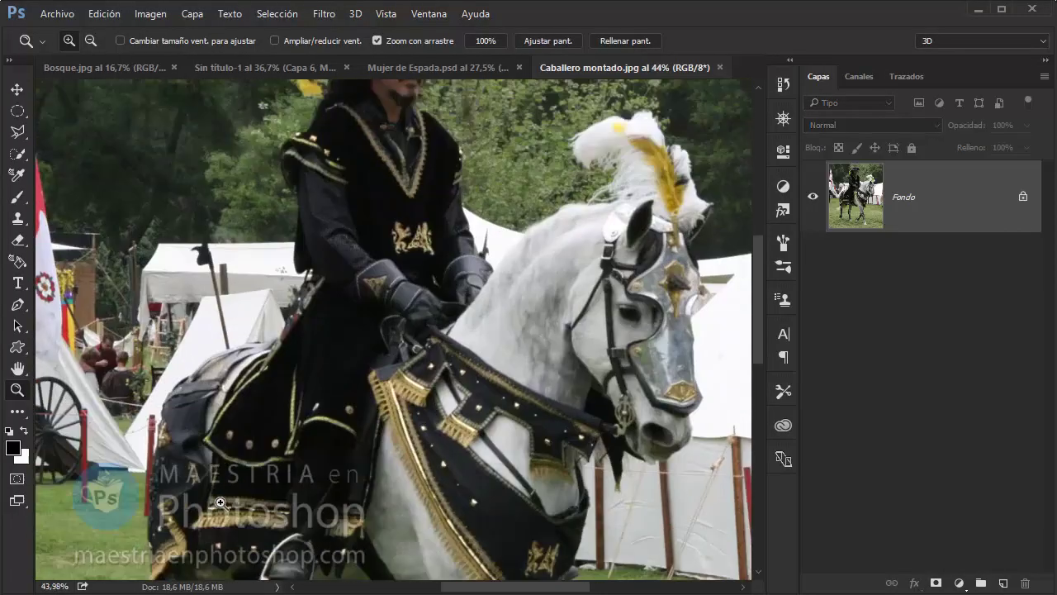
{"action": "scroll", "coordinate": [220, 502], "scroll_direction": "down", "scroll_amount": 3}
{"action": "scroll", "coordinate": [245, 510], "scroll_direction": "down", "scroll_amount": 1}
{"action": "scroll", "coordinate": [288, 485], "scroll_direction": "up", "scroll_amount": 2}
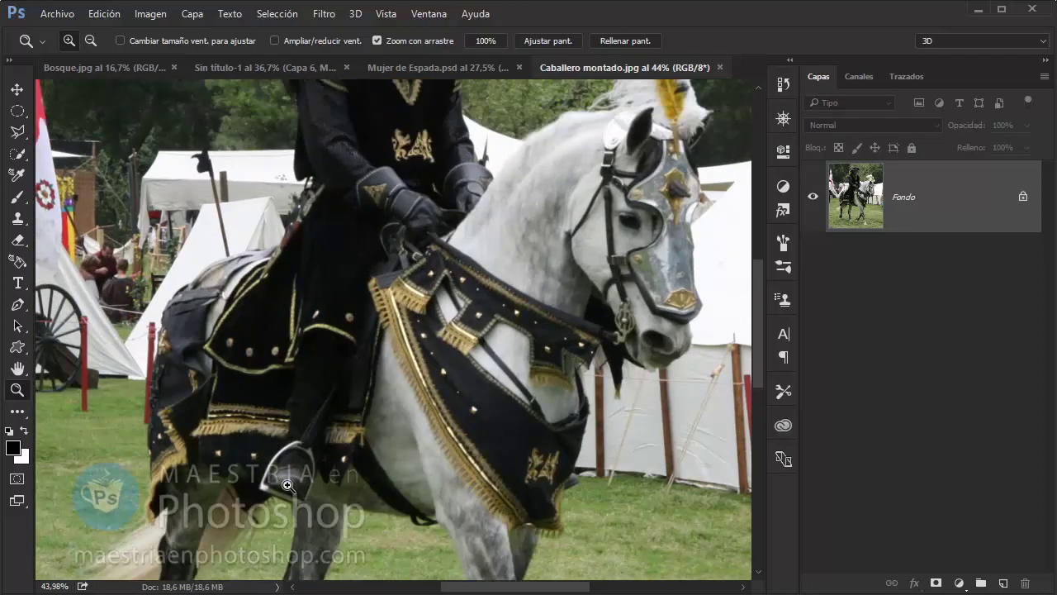
{"action": "scroll", "coordinate": [288, 469], "scroll_direction": "up", "scroll_amount": 2}
{"action": "scroll", "coordinate": [468, 345], "scroll_direction": "up", "scroll_amount": 3}
{"action": "left_click_drag", "start_coordinate": [351, 399], "coordinate": [363, 396]}
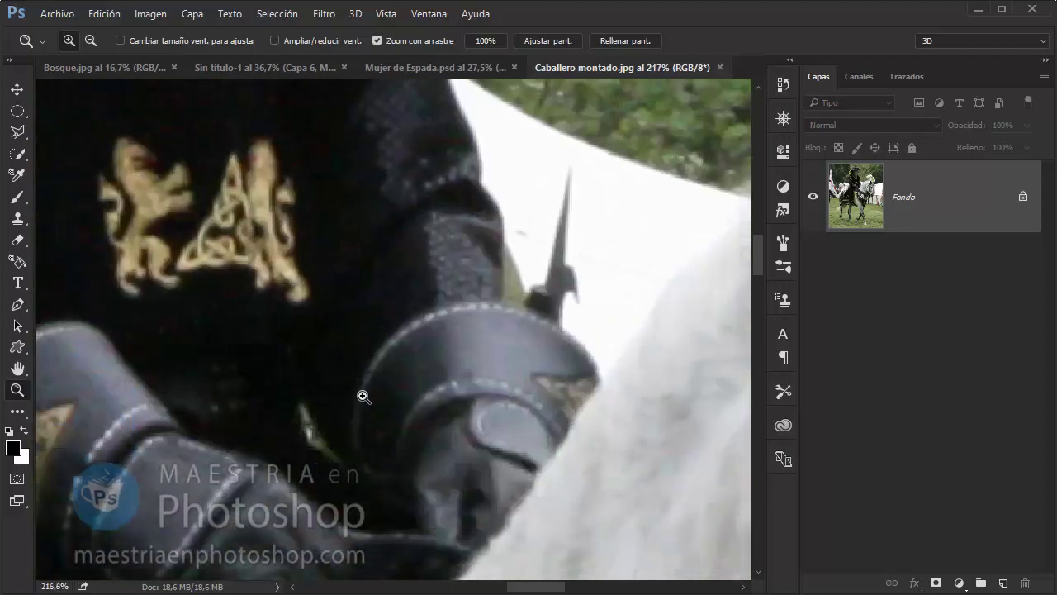
{"action": "left_click", "coordinate": [17, 304]}
Start the pen path with anchors along the rider's edge, panning up toward his face.
{"action": "left_click", "coordinate": [599, 378]}
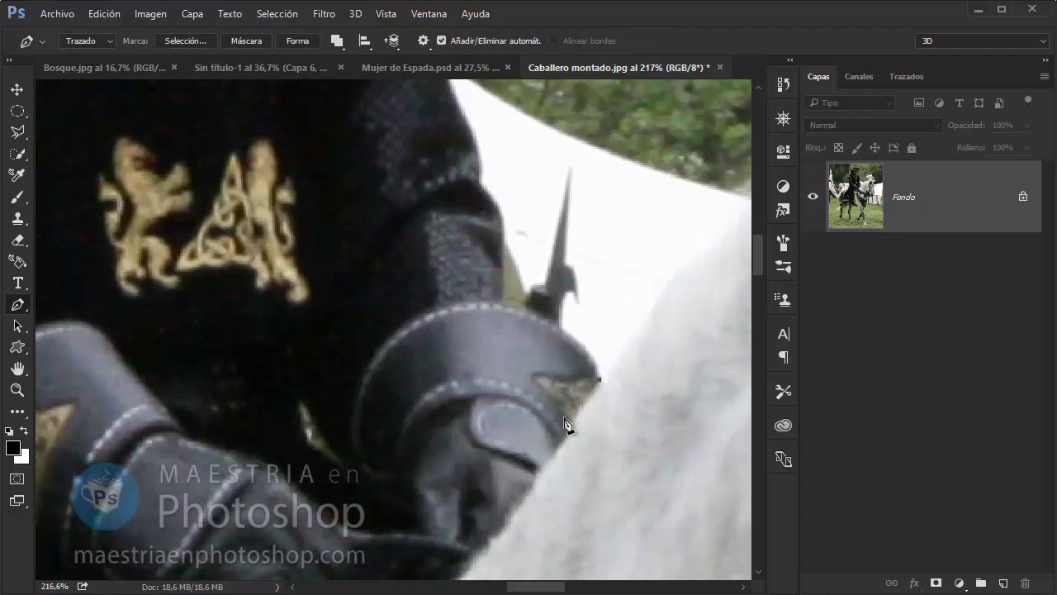
{"action": "left_click", "coordinate": [589, 348]}
{"action": "scroll", "coordinate": [589, 348], "scroll_direction": "up", "scroll_amount": 5}
{"action": "scroll", "coordinate": [604, 363], "scroll_direction": "down", "scroll_amount": 1}
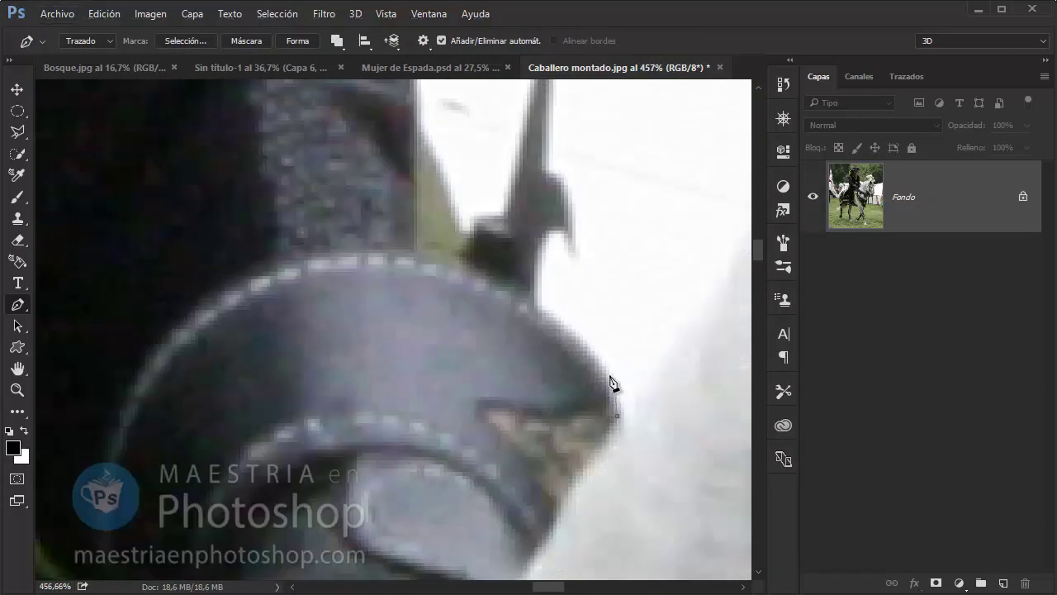
{"action": "left_click", "coordinate": [556, 317]}
{"action": "left_click_drag", "start_coordinate": [450, 187], "coordinate": [419, 349]}
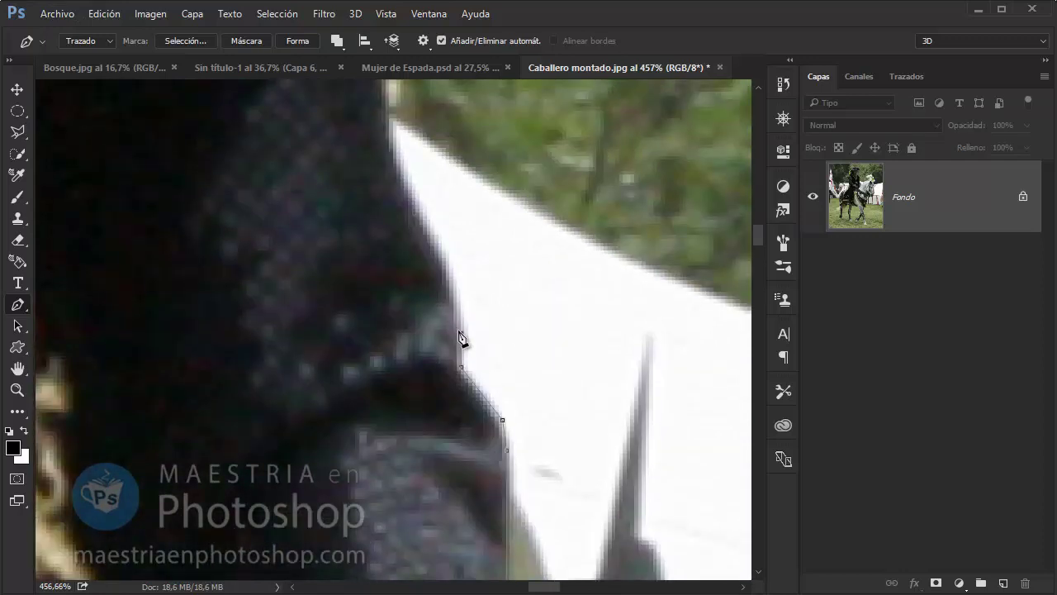
{"action": "left_click", "coordinate": [458, 306]}
{"action": "left_click_drag", "start_coordinate": [458, 306], "coordinate": [493, 435]}
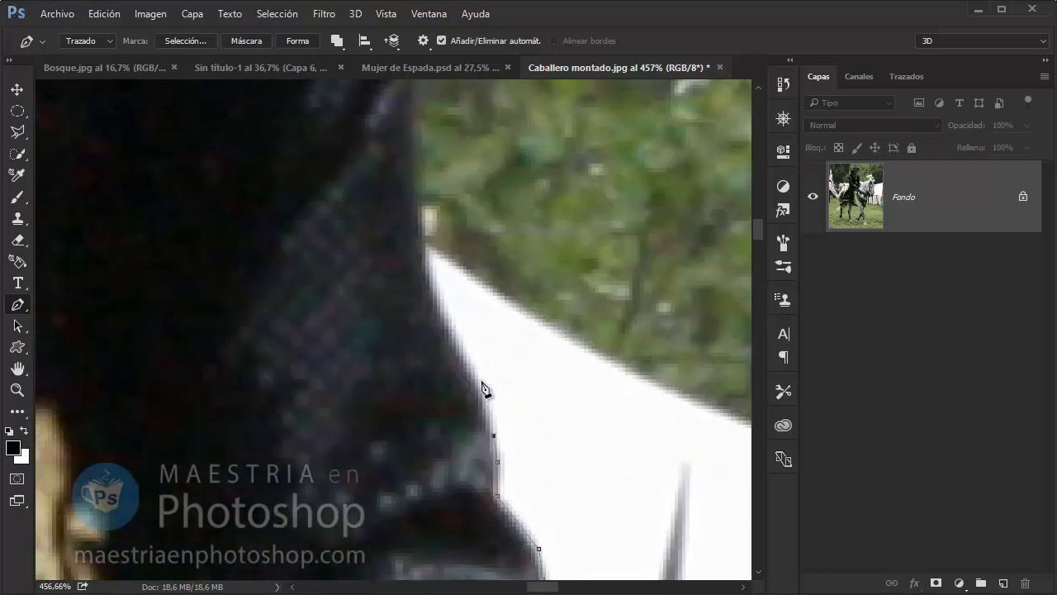
{"action": "left_click_drag", "start_coordinate": [432, 300], "coordinate": [491, 448]}
{"action": "left_click_drag", "start_coordinate": [490, 319], "coordinate": [542, 417]}
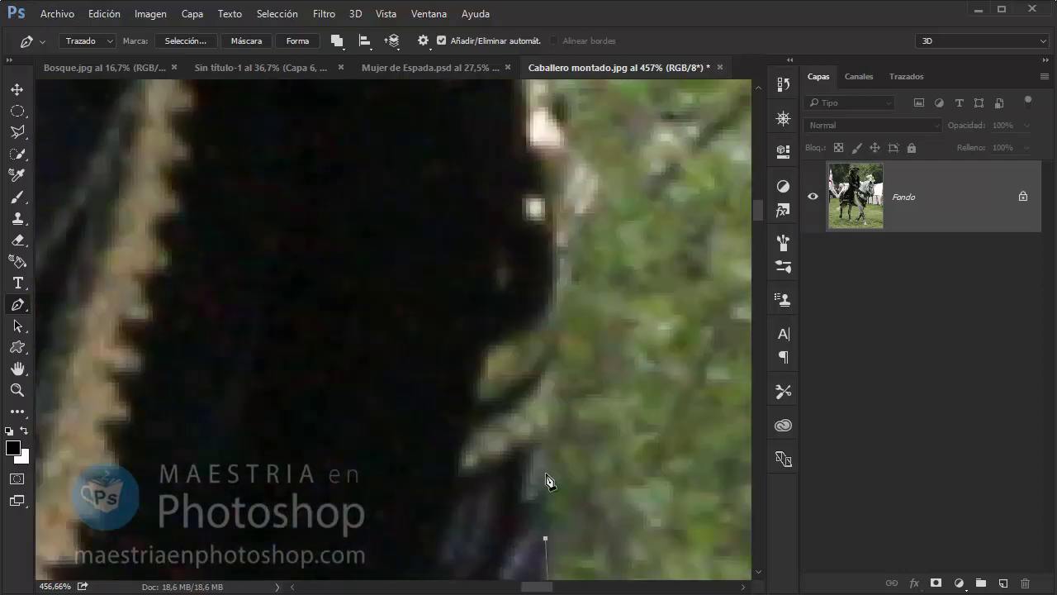
{"action": "left_click", "coordinate": [545, 476]}
{"action": "left_click_drag", "start_coordinate": [618, 267], "coordinate": [642, 347]}
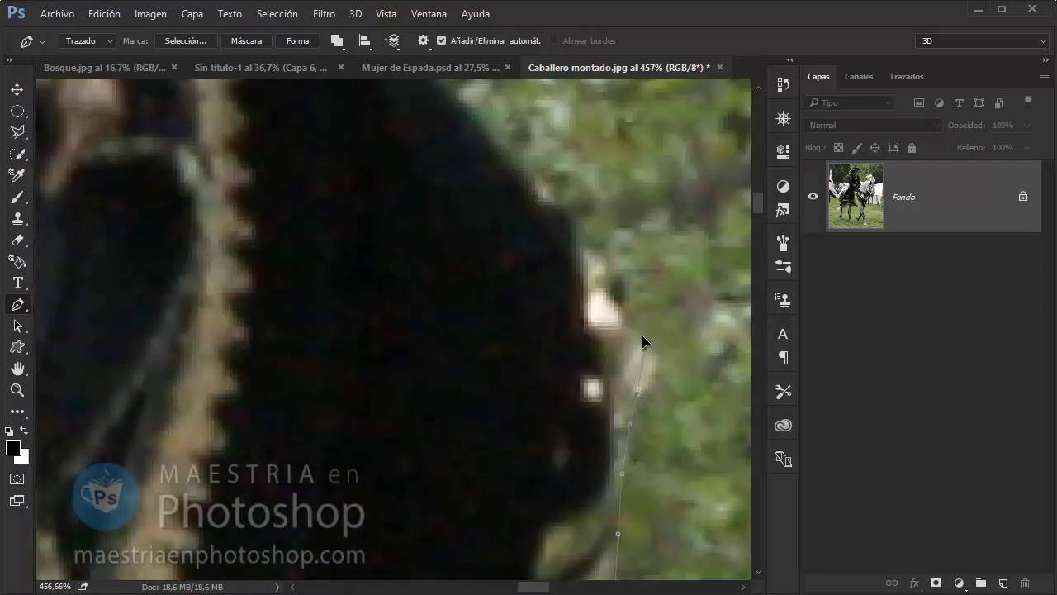
{"action": "mouse_move", "coordinate": [578, 218]}
{"action": "left_mouse_down"}
{"action": "mouse_move", "coordinate": [719, 389]}
{"action": "mouse_move", "coordinate": [686, 401]}
{"action": "mouse_move", "coordinate": [569, 306]}
{"action": "mouse_move", "coordinate": [465, 323]}
{"action": "left_mouse_up"}
{"action": "left_click_drag", "start_coordinate": [350, 260], "coordinate": [390, 388]}
Trace curved anchors beside the face, along the hat brim, and around the hat's top and left edge.
{"action": "left_click_drag", "start_coordinate": [337, 411], "coordinate": [386, 382]}
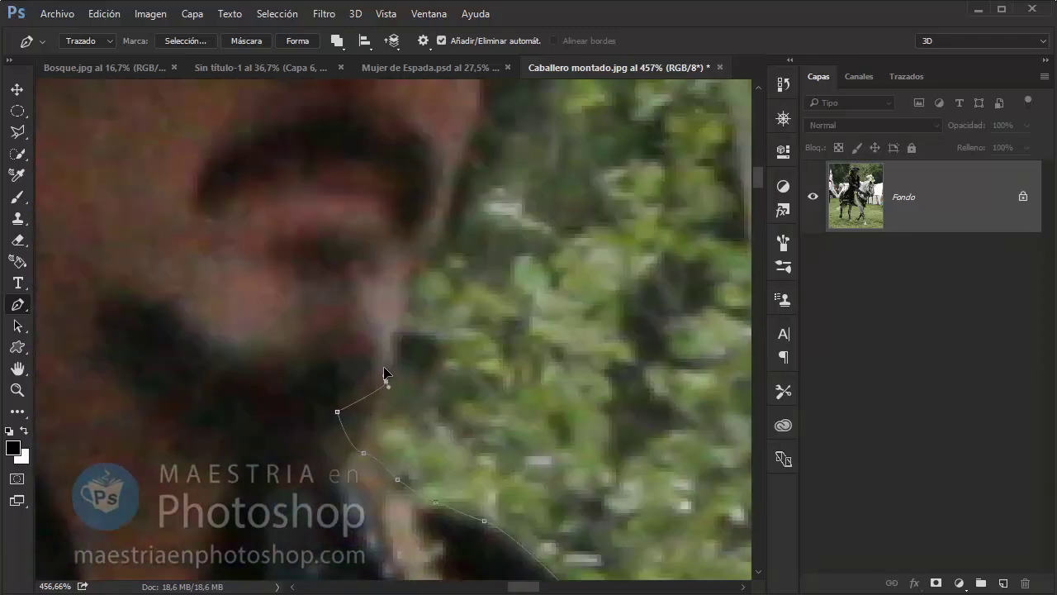
{"action": "mouse_move", "coordinate": [413, 266]}
{"action": "left_mouse_down"}
{"action": "mouse_move", "coordinate": [396, 350]}
{"action": "mouse_move", "coordinate": [443, 460]}
{"action": "left_mouse_up"}
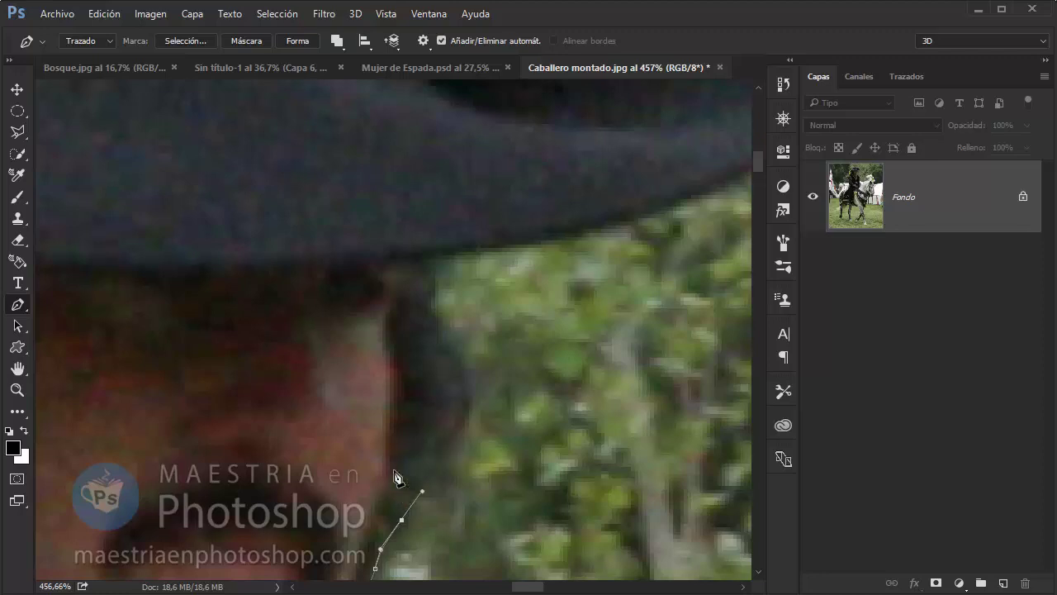
{"action": "left_click", "coordinate": [405, 417]}
{"action": "left_click", "coordinate": [406, 361]}
{"action": "left_click", "coordinate": [405, 327]}
{"action": "left_click", "coordinate": [409, 272]}
{"action": "mouse_move", "coordinate": [628, 242]}
{"action": "left_mouse_down"}
{"action": "mouse_move", "coordinate": [405, 333]}
{"action": "mouse_move", "coordinate": [459, 314]}
{"action": "left_mouse_up"}
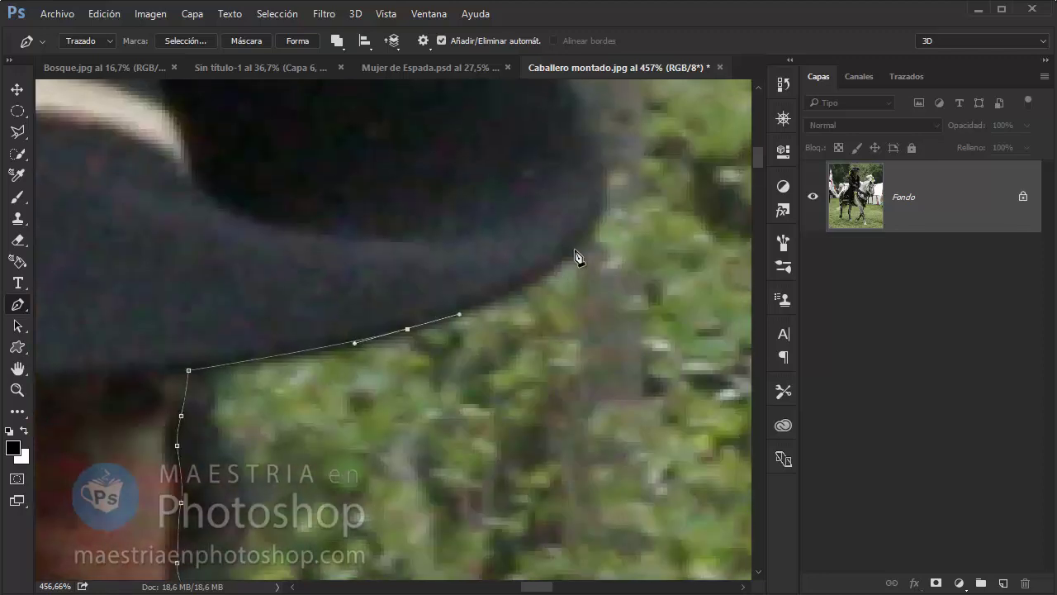
{"action": "left_click_drag", "start_coordinate": [576, 256], "coordinate": [550, 453]}
{"action": "left_click_drag", "start_coordinate": [568, 432], "coordinate": [606, 382]}
{"action": "mouse_move", "coordinate": [555, 284]}
{"action": "left_mouse_down"}
{"action": "mouse_move", "coordinate": [514, 252]}
{"action": "mouse_move", "coordinate": [674, 410]}
{"action": "left_mouse_up"}
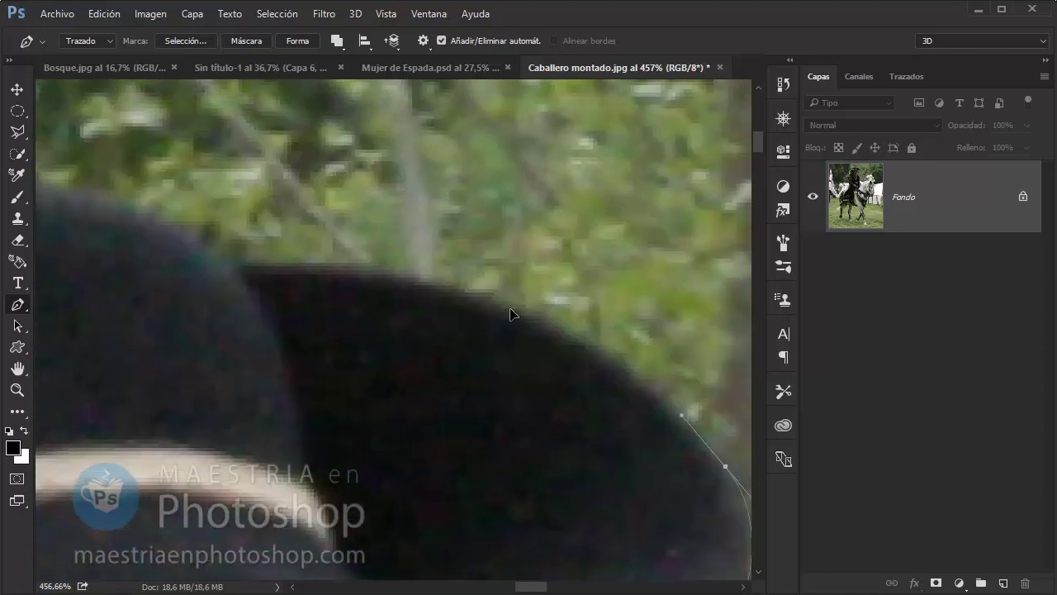
{"action": "left_click_drag", "start_coordinate": [510, 311], "coordinate": [418, 289]}
{"action": "mouse_move", "coordinate": [254, 266]}
{"action": "left_mouse_down"}
{"action": "mouse_move", "coordinate": [221, 268]}
{"action": "mouse_move", "coordinate": [512, 358]}
{"action": "left_mouse_up"}
{"action": "left_click_drag", "start_coordinate": [342, 259], "coordinate": [202, 260]}
{"action": "left_click_drag", "start_coordinate": [153, 324], "coordinate": [498, 269]}
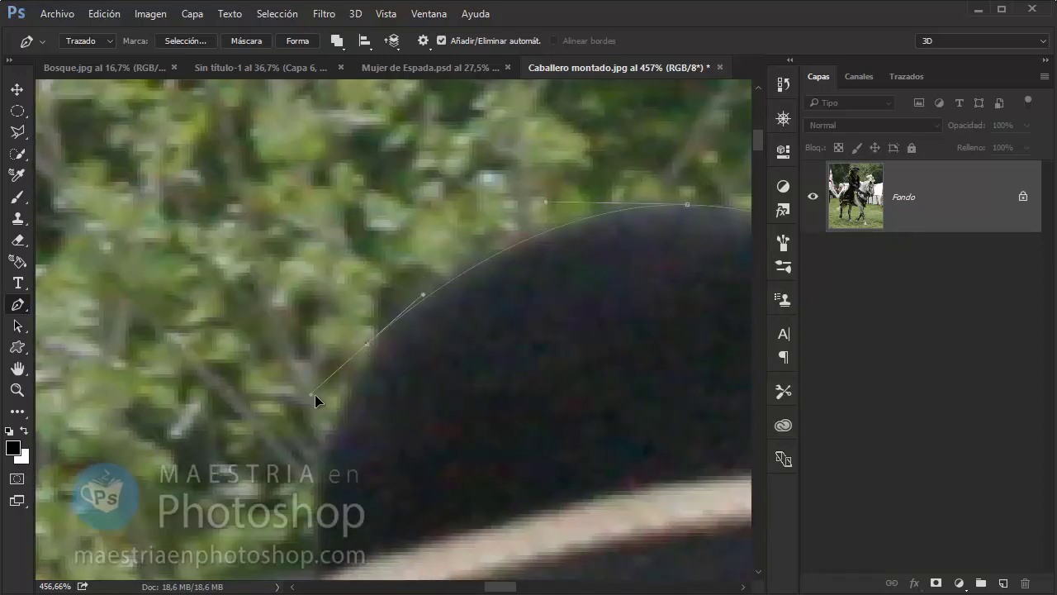
{"action": "left_click_drag", "start_coordinate": [360, 355], "coordinate": [308, 432]}
Continue the path along the brown hat band and back along the brim.
{"action": "mouse_move", "coordinate": [318, 545]}
{"action": "left_mouse_down"}
{"action": "mouse_move", "coordinate": [359, 228]}
{"action": "mouse_move", "coordinate": [540, 267]}
{"action": "left_mouse_up"}
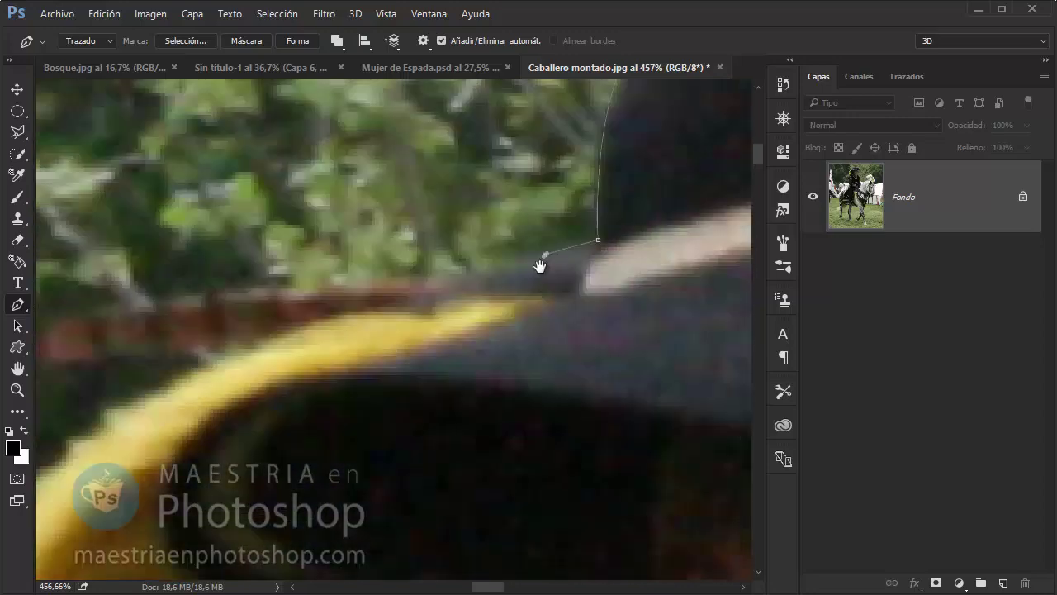
{"action": "mouse_move", "coordinate": [458, 267]}
{"action": "left_mouse_down"}
{"action": "mouse_move", "coordinate": [485, 277]}
{"action": "mouse_move", "coordinate": [368, 279]}
{"action": "left_mouse_up"}
{"action": "left_click", "coordinate": [313, 288]}
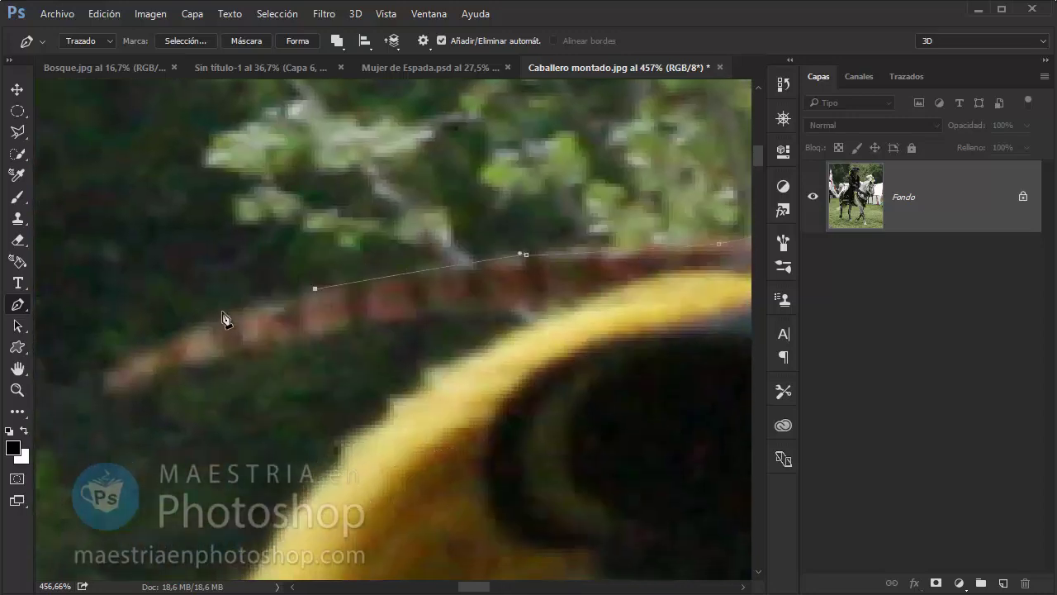
{"action": "left_click", "coordinate": [177, 328]}
{"action": "left_click", "coordinate": [93, 371]}
{"action": "left_click_drag", "start_coordinate": [69, 419], "coordinate": [239, 305]}
{"action": "left_click", "coordinate": [208, 317]}
{"action": "left_click_drag", "start_coordinate": [375, 253], "coordinate": [483, 226]}
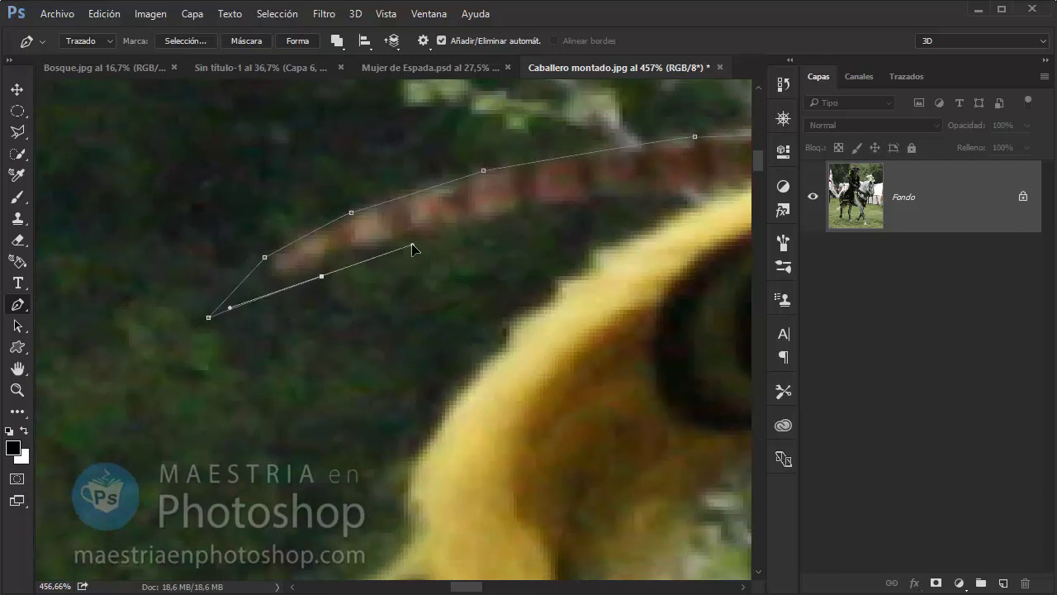
{"action": "left_click_drag", "start_coordinate": [602, 205], "coordinate": [685, 204]}
{"action": "mouse_move", "coordinate": [625, 253]}
{"action": "left_mouse_down"}
{"action": "mouse_move", "coordinate": [306, 205]}
{"action": "mouse_move", "coordinate": [272, 233]}
{"action": "left_mouse_up"}
Add anchors down the hat's yellow edge.
{"action": "left_click_drag", "start_coordinate": [218, 295], "coordinate": [314, 197]}
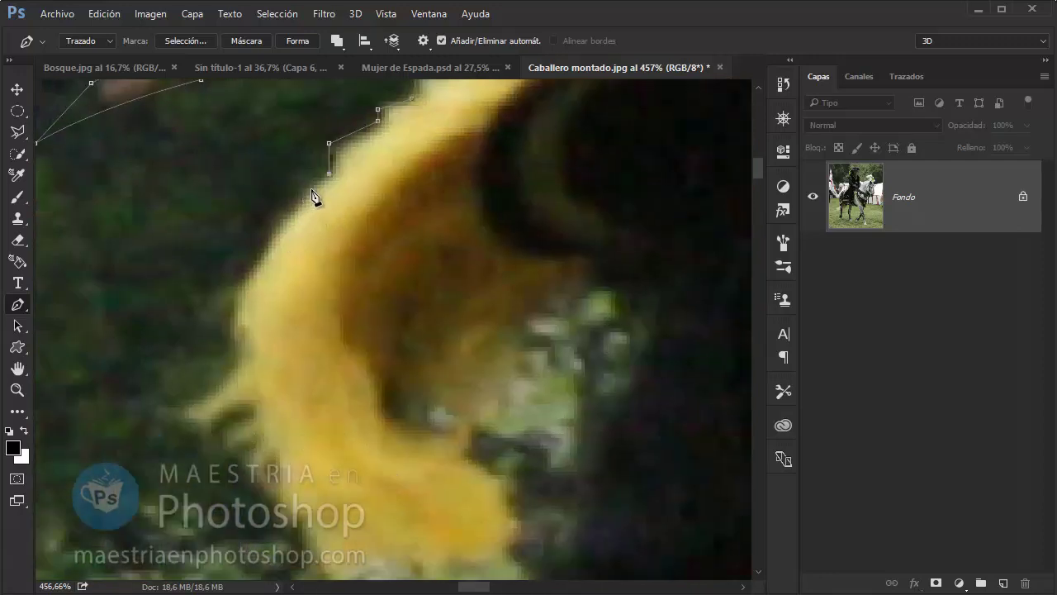
{"action": "left_click", "coordinate": [185, 426]}
{"action": "left_click", "coordinate": [204, 449]}
{"action": "left_click", "coordinate": [235, 464]}
{"action": "left_click", "coordinate": [261, 479]}
{"action": "left_click_drag", "start_coordinate": [276, 506], "coordinate": [244, 315]}
{"action": "left_click", "coordinate": [245, 315]}
Place Pen anchors down the knight's dark back edge, curving the path along it.
{"action": "left_click", "coordinate": [499, 397]}
{"action": "scroll", "coordinate": [413, 255], "scroll_direction": "down", "scroll_amount": 5}
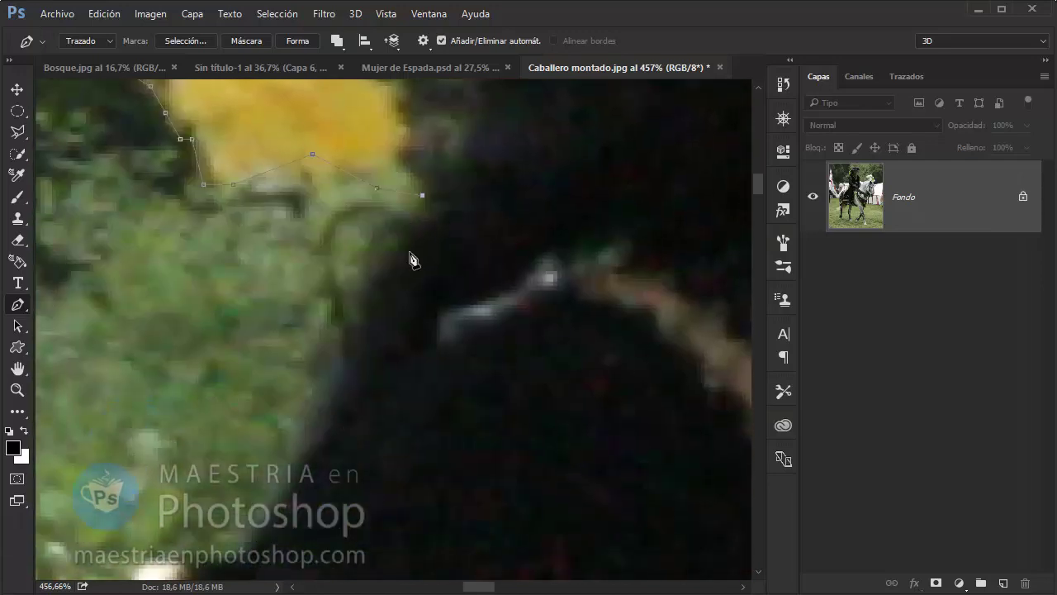
{"action": "left_click", "coordinate": [375, 288]}
{"action": "left_click", "coordinate": [365, 318]}
{"action": "left_click", "coordinate": [359, 333]}
{"action": "scroll", "coordinate": [365, 343], "scroll_direction": "up", "scroll_amount": 3}
{"action": "scroll", "coordinate": [363, 355], "scroll_direction": "up", "scroll_amount": 2}
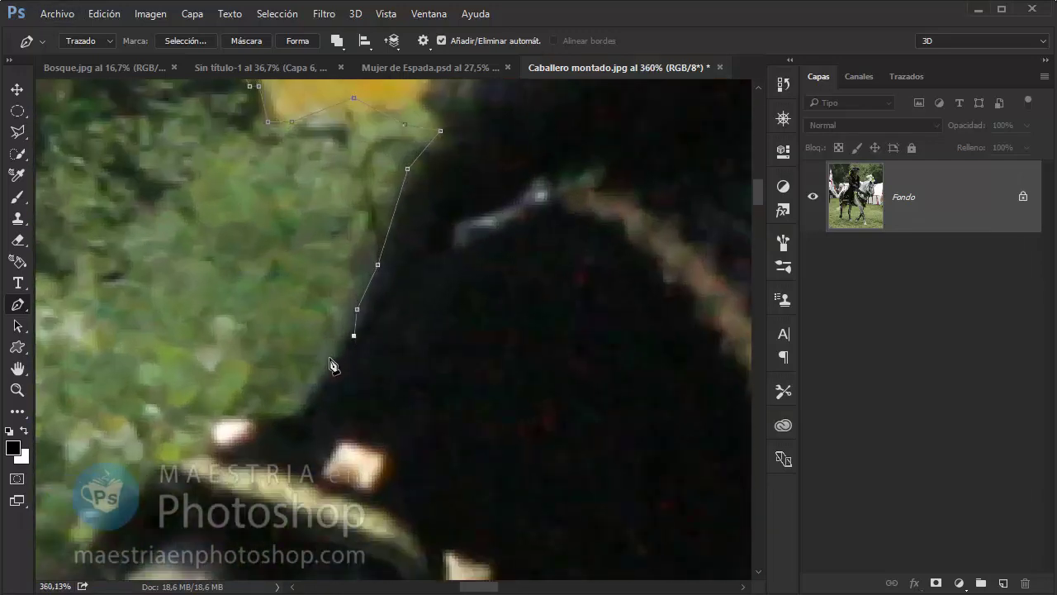
{"action": "left_click", "coordinate": [329, 369]}
{"action": "left_click", "coordinate": [308, 402]}
{"action": "left_click_drag", "start_coordinate": [267, 425], "coordinate": [353, 373]}
{"action": "left_click", "coordinate": [297, 383]}
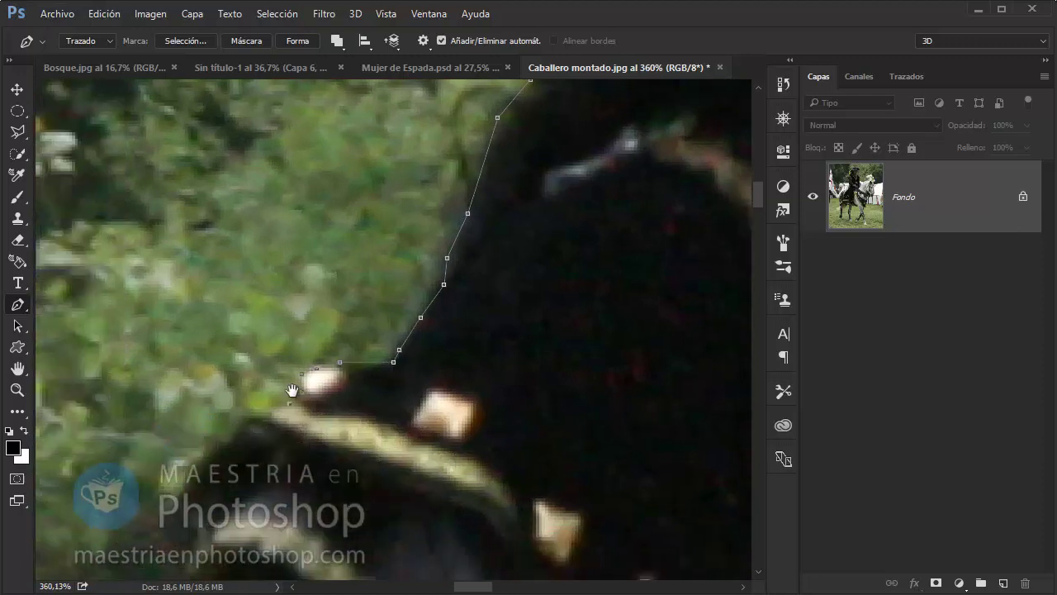
{"action": "left_click", "coordinate": [283, 405]}
{"action": "left_click_drag", "start_coordinate": [232, 418], "coordinate": [312, 376]}
{"action": "left_click", "coordinate": [259, 443]}
Continue the path down the cape's edge, adding a smooth anchor around its curve.
{"action": "scroll", "coordinate": [260, 442], "scroll_direction": "down", "scroll_amount": 4}
{"action": "left_click", "coordinate": [238, 284]}
{"action": "left_click", "coordinate": [248, 344]}
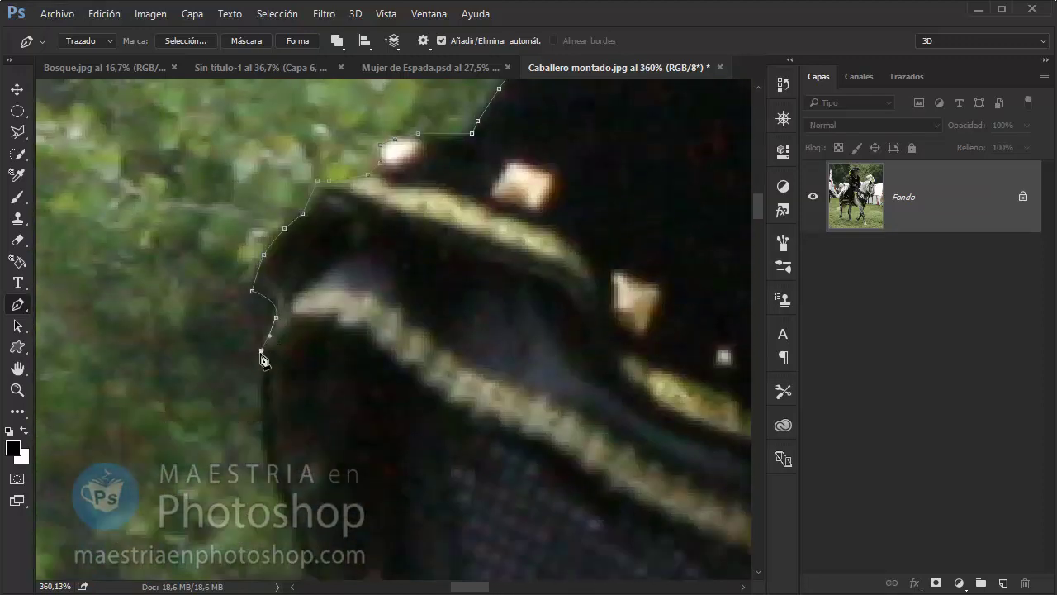
{"action": "scroll", "coordinate": [248, 344], "scroll_direction": "down", "scroll_amount": 3}
{"action": "left_click_drag", "start_coordinate": [252, 312], "coordinate": [280, 367]}
{"action": "left_click", "coordinate": [307, 429]}
{"action": "left_click", "coordinate": [323, 454]}
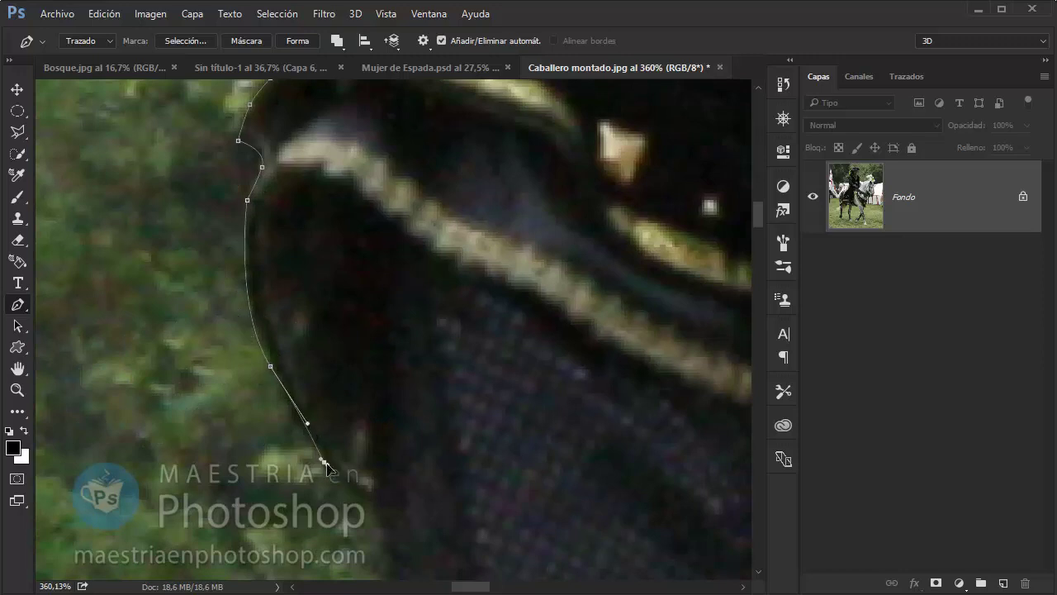
{"action": "left_click_drag", "start_coordinate": [355, 500], "coordinate": [372, 502]}
{"action": "scroll", "coordinate": [373, 502], "scroll_direction": "down", "scroll_amount": 3}
{"action": "left_click", "coordinate": [368, 444]}
{"action": "scroll", "coordinate": [337, 363], "scroll_direction": "down", "scroll_amount": 3}
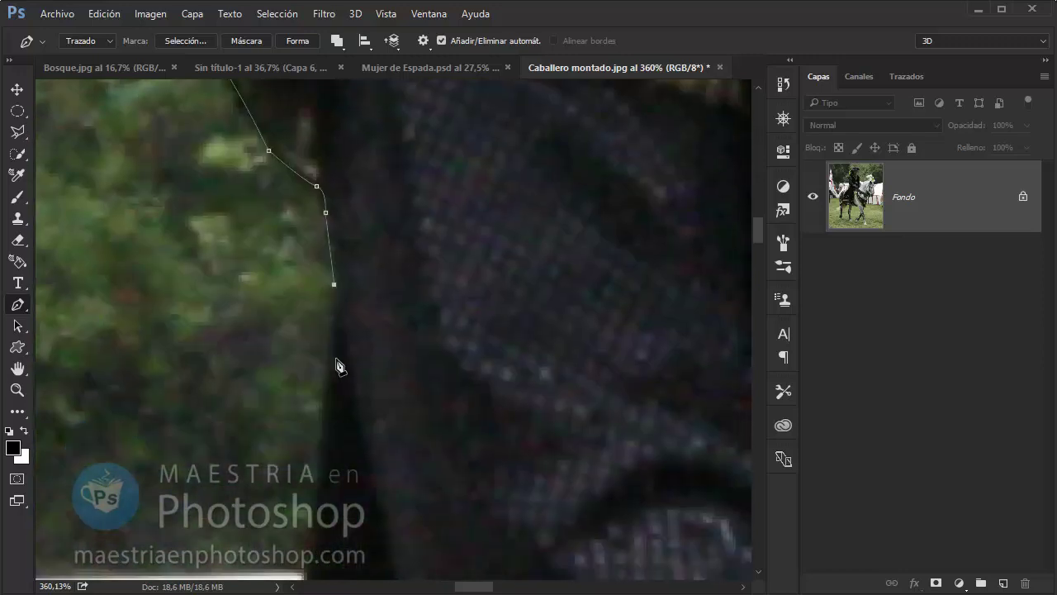
{"action": "scroll", "coordinate": [329, 423], "scroll_direction": "down", "scroll_amount": 2}
{"action": "left_click", "coordinate": [304, 418]}
{"action": "scroll", "coordinate": [304, 418], "scroll_direction": "down", "scroll_amount": 3}
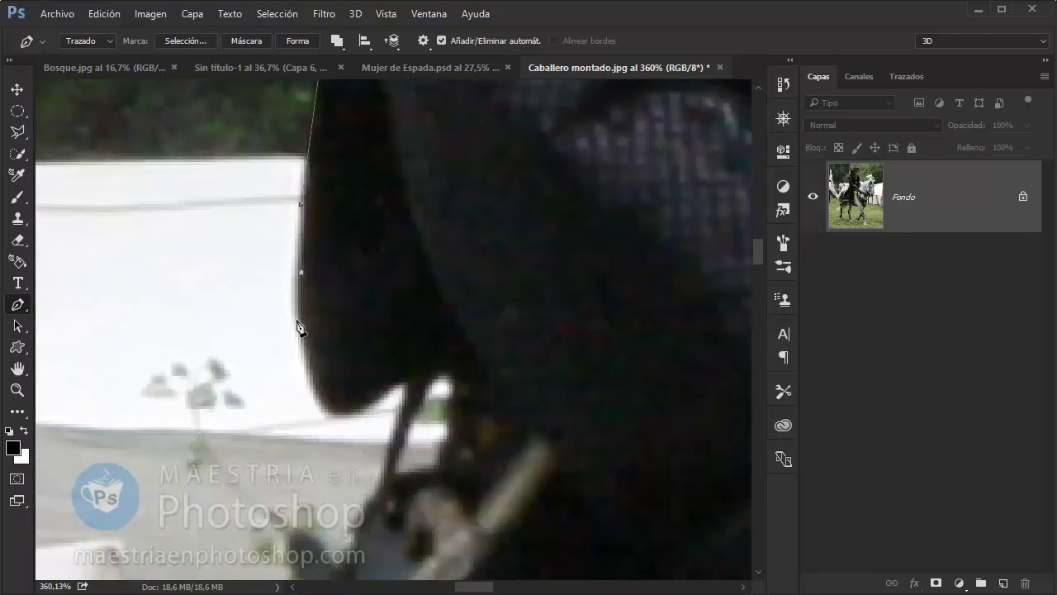
{"action": "left_click_drag", "start_coordinate": [349, 409], "coordinate": [381, 402]}
Pan down to the gold-trimmed saddle cloth and add anchors along its trim.
{"action": "scroll", "coordinate": [408, 408], "scroll_direction": "down", "scroll_amount": 3}
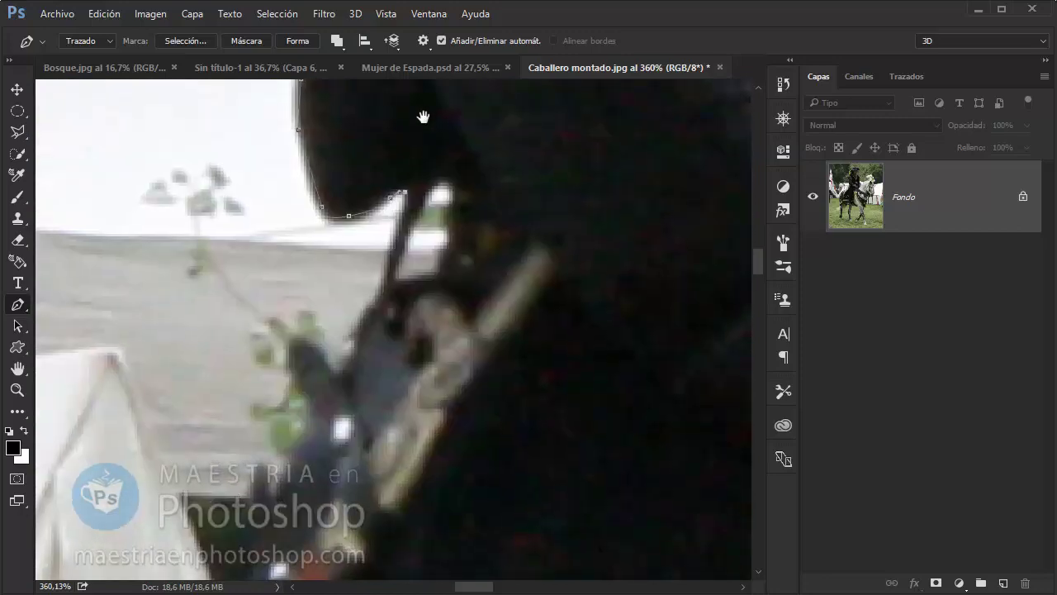
{"action": "scroll", "coordinate": [420, 113], "scroll_direction": "down", "scroll_amount": 1}
{"action": "scroll", "coordinate": [471, 248], "scroll_direction": "down", "scroll_amount": 2}
{"action": "scroll", "coordinate": [452, 251], "scroll_direction": "up", "scroll_amount": 3}
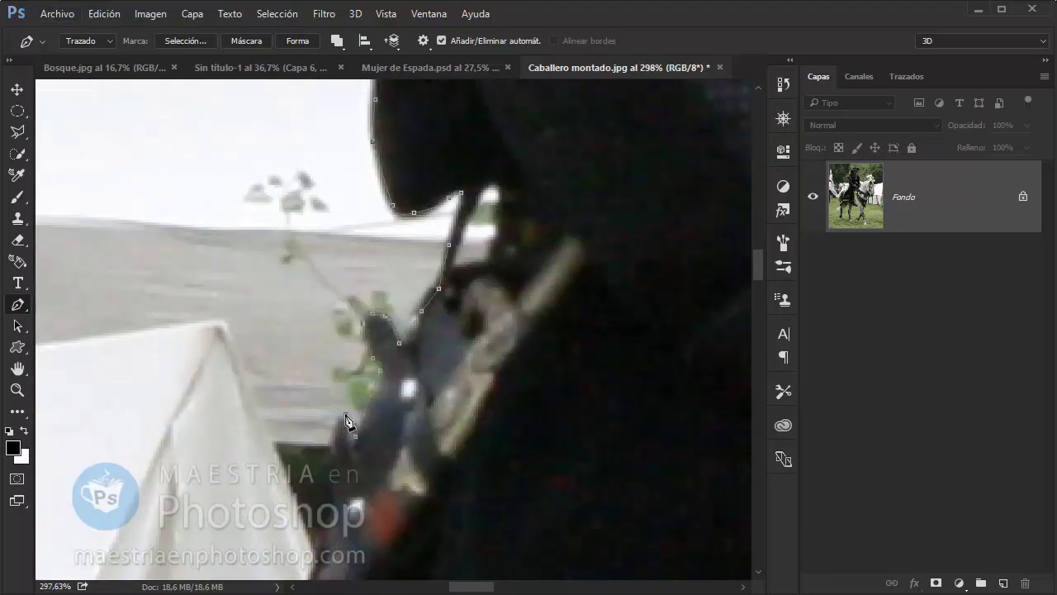
{"action": "scroll", "coordinate": [337, 467], "scroll_direction": "down", "scroll_amount": 3}
{"action": "scroll", "coordinate": [344, 373], "scroll_direction": "down", "scroll_amount": 2}
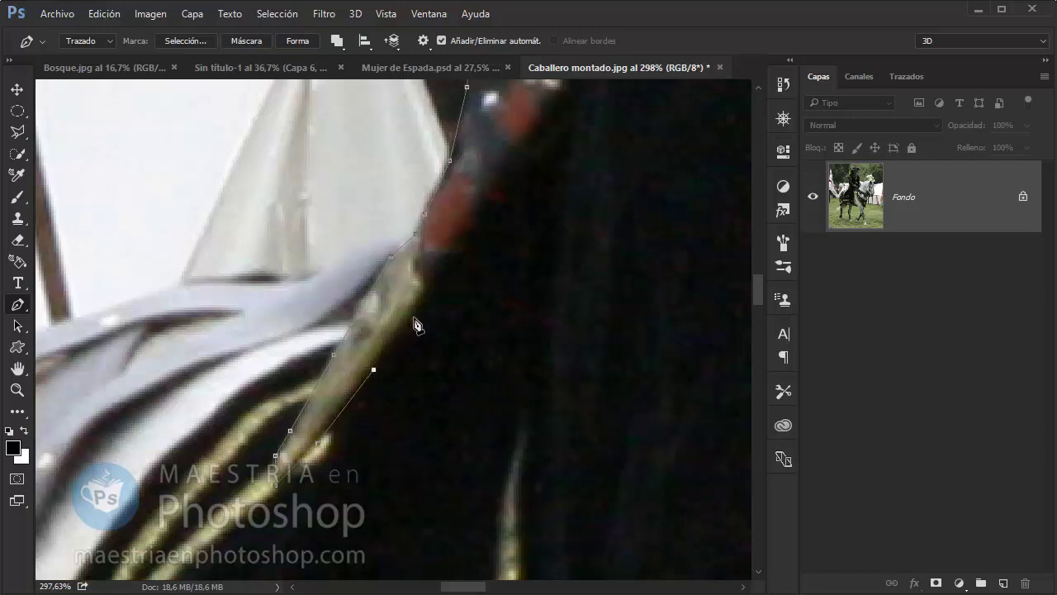
{"action": "scroll", "coordinate": [479, 339], "scroll_direction": "down", "scroll_amount": 5}
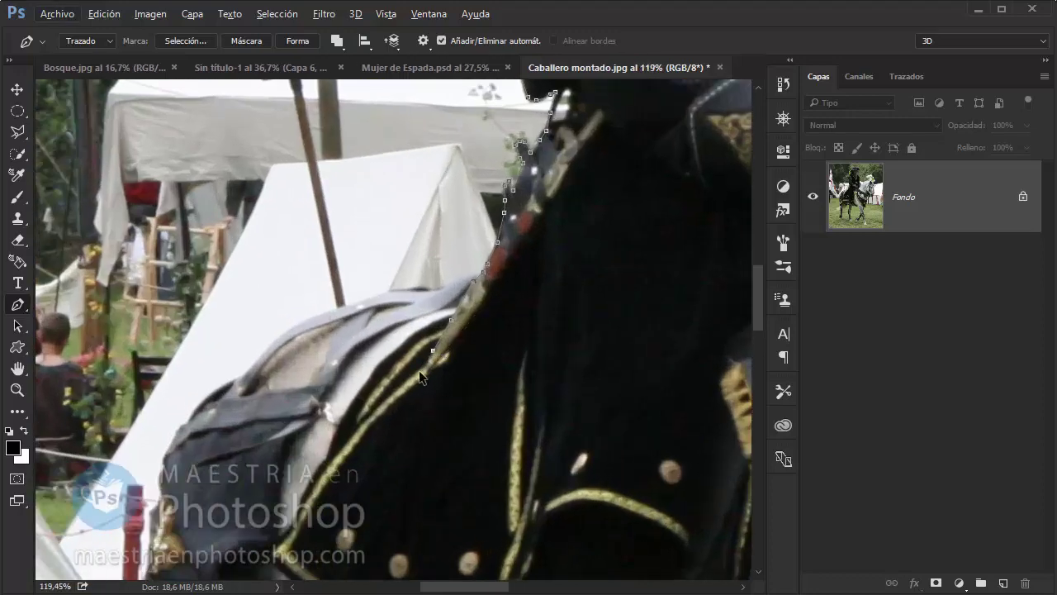
{"action": "scroll", "coordinate": [397, 364], "scroll_direction": "up", "scroll_amount": 5}
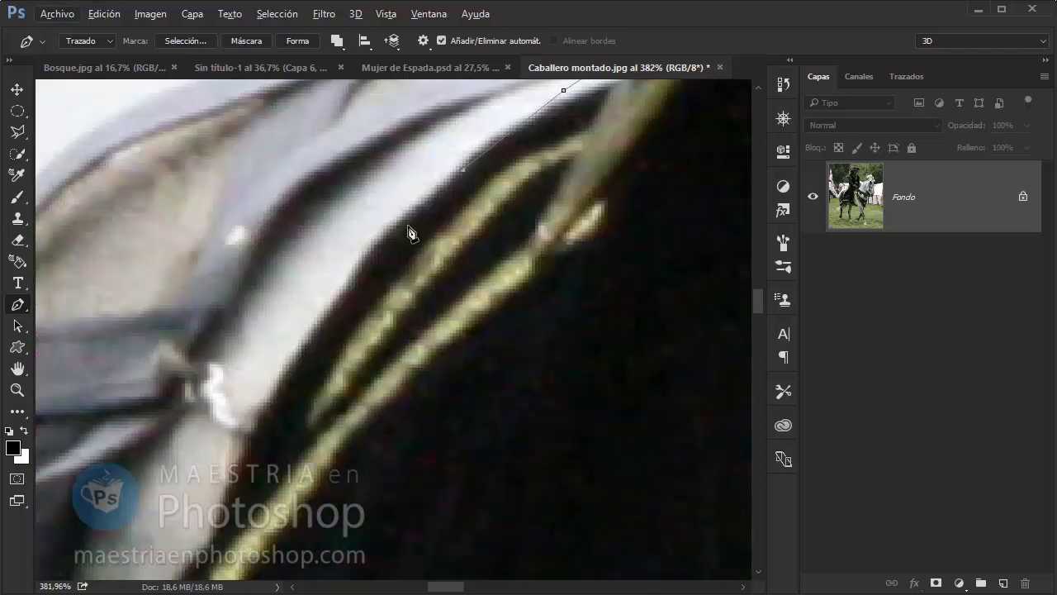
{"action": "left_click_drag", "start_coordinate": [270, 402], "coordinate": [340, 175]}
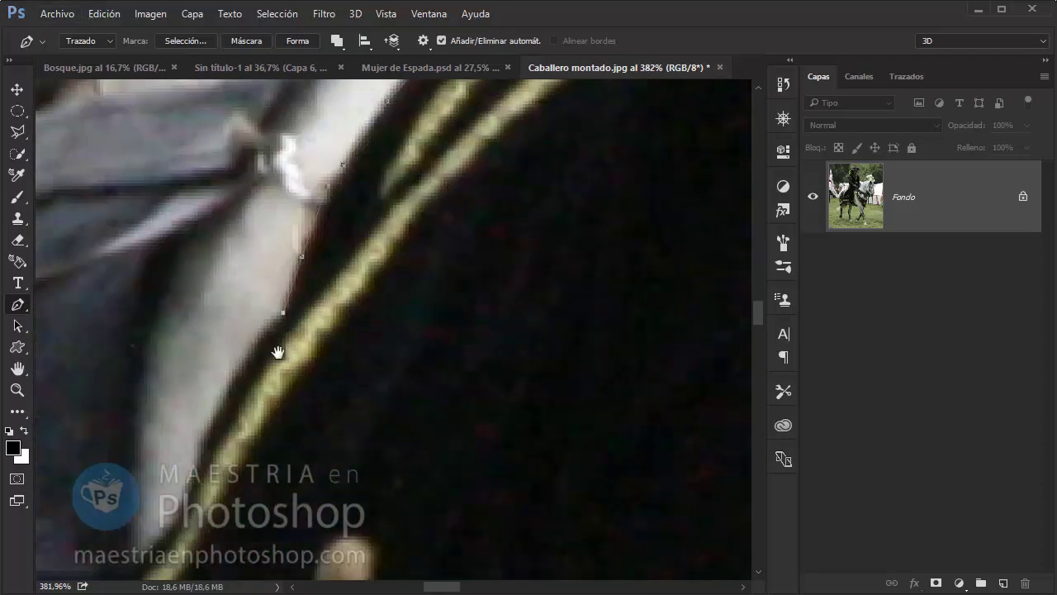
{"action": "left_click_drag", "start_coordinate": [277, 353], "coordinate": [382, 270]}
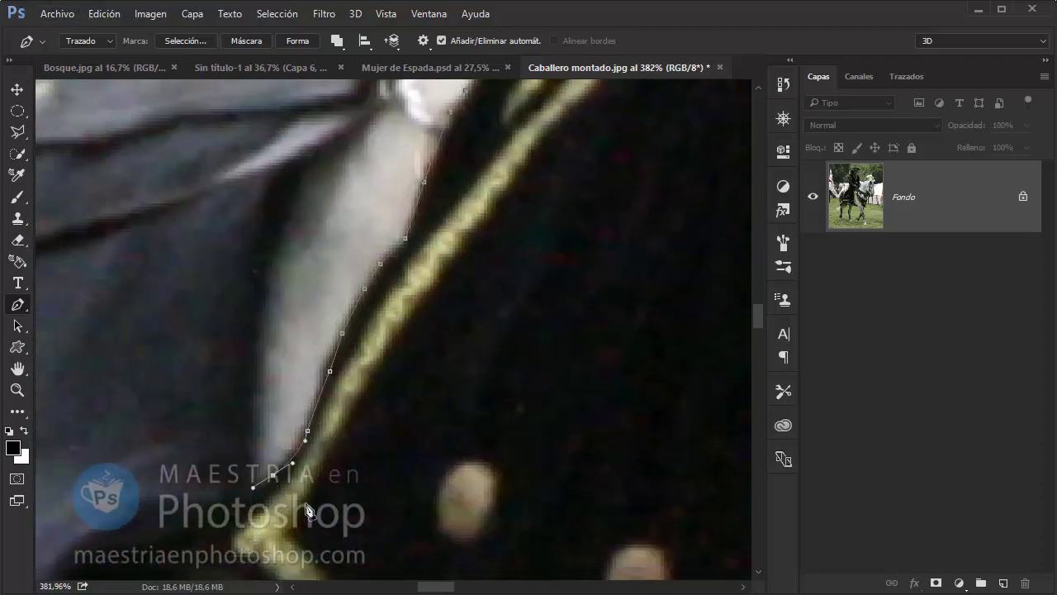
{"action": "scroll", "coordinate": [376, 240], "scroll_direction": "down", "scroll_amount": 3}
{"action": "left_click", "coordinate": [369, 246]}
{"action": "scroll", "coordinate": [370, 246], "scroll_direction": "up", "scroll_amount": 2}
{"action": "left_click", "coordinate": [417, 265]}
{"action": "left_click", "coordinate": [436, 283]}
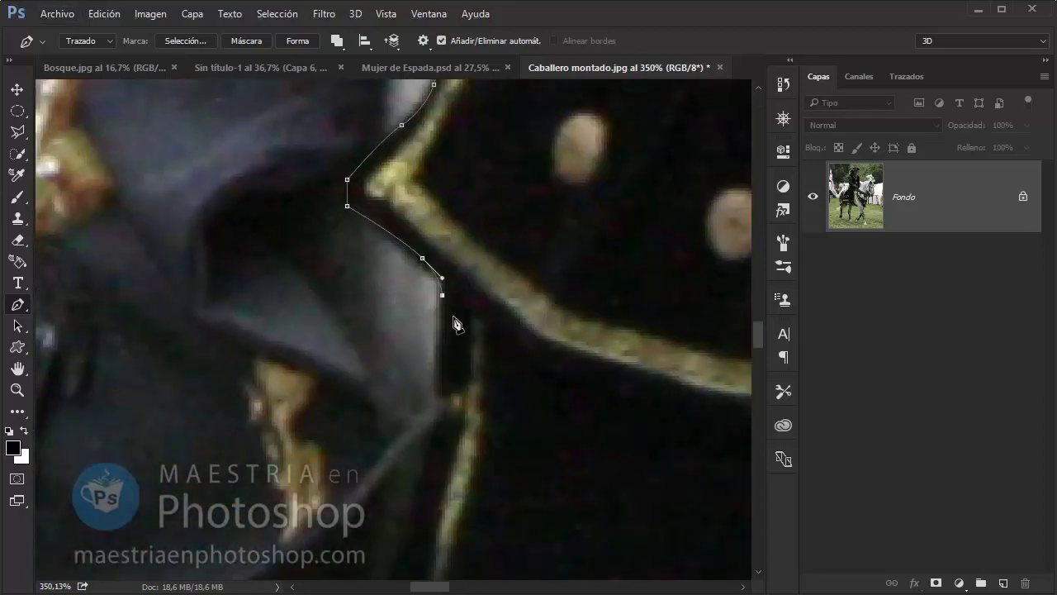
{"action": "scroll", "coordinate": [455, 319], "scroll_direction": "down", "scroll_amount": 4}
{"action": "scroll", "coordinate": [491, 360], "scroll_direction": "up", "scroll_amount": 3}
{"action": "scroll", "coordinate": [491, 366], "scroll_direction": "down", "scroll_amount": 4}
Extend the path down the saddle cloth toward the caparison's bottom.
{"action": "scroll", "coordinate": [297, 212], "scroll_direction": "up", "scroll_amount": 2}
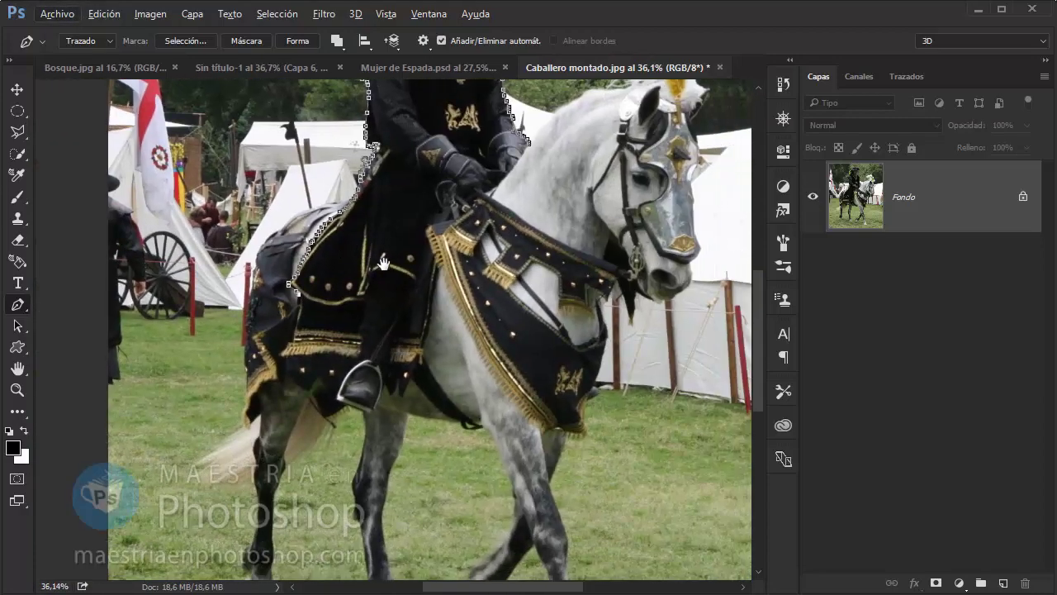
{"action": "scroll", "coordinate": [297, 212], "scroll_direction": "up", "scroll_amount": 2}
{"action": "scroll", "coordinate": [297, 212], "scroll_direction": "up", "scroll_amount": 2}
{"action": "scroll", "coordinate": [297, 212], "scroll_direction": "up", "scroll_amount": 2}
{"action": "scroll", "coordinate": [372, 252], "scroll_direction": "left", "scroll_amount": 2}
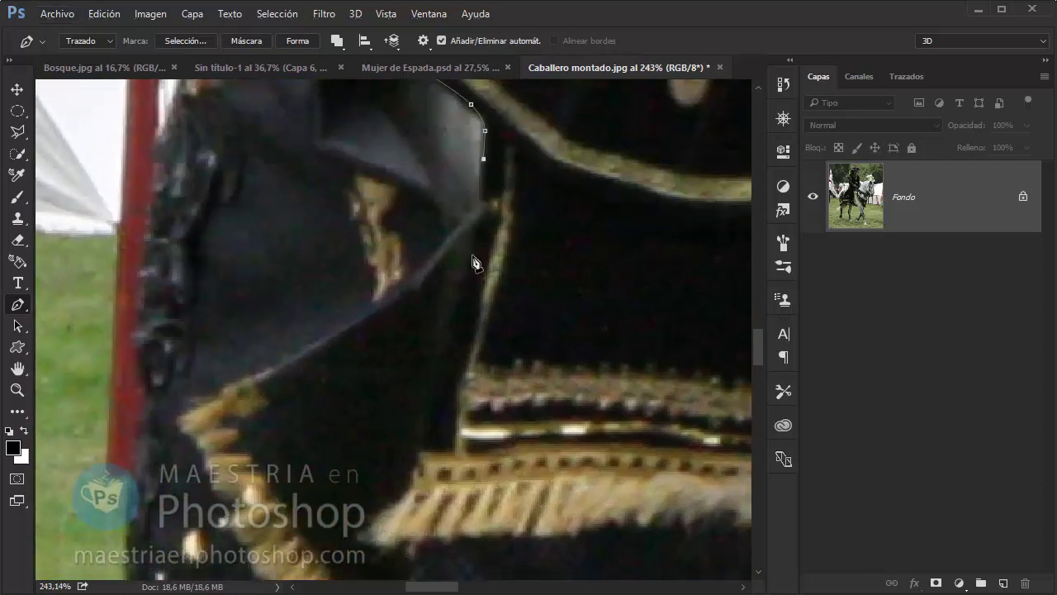
{"action": "left_click", "coordinate": [474, 244]}
{"action": "left_click", "coordinate": [468, 279]}
{"action": "scroll", "coordinate": [452, 295], "scroll_direction": "down", "scroll_amount": 1}
{"action": "left_click", "coordinate": [450, 304]}
{"action": "left_click", "coordinate": [424, 397]}
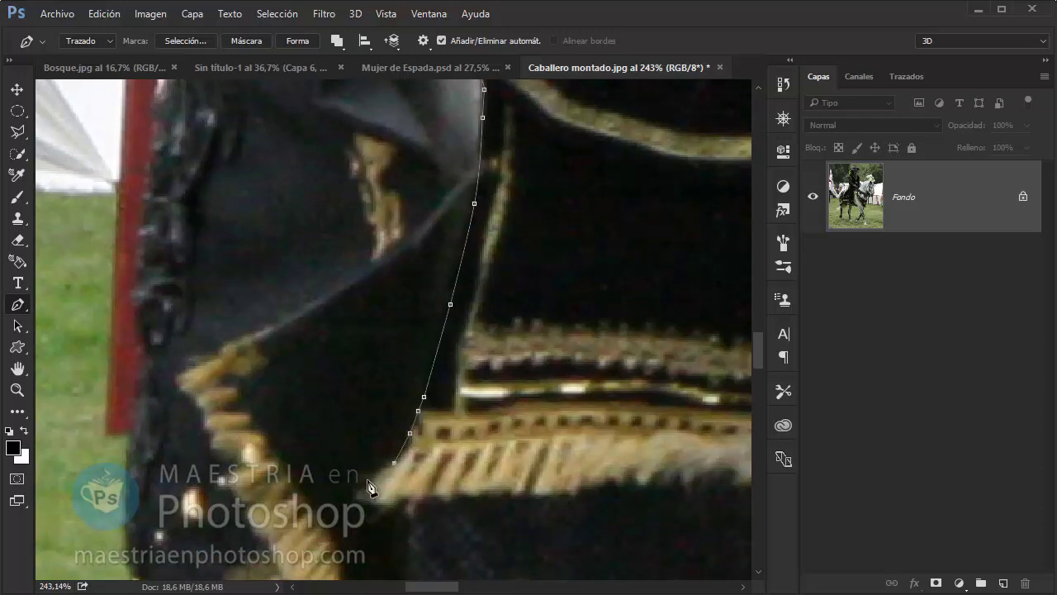
Trace the fringed bottom edge and stirrup, then pan toward the horse's head.
{"action": "left_click", "coordinate": [467, 504]}
{"action": "left_click", "coordinate": [578, 495]}
{"action": "scroll", "coordinate": [349, 426], "scroll_direction": "right", "scroll_amount": 2}
{"action": "scroll", "coordinate": [395, 502], "scroll_direction": "down", "scroll_amount": 2}
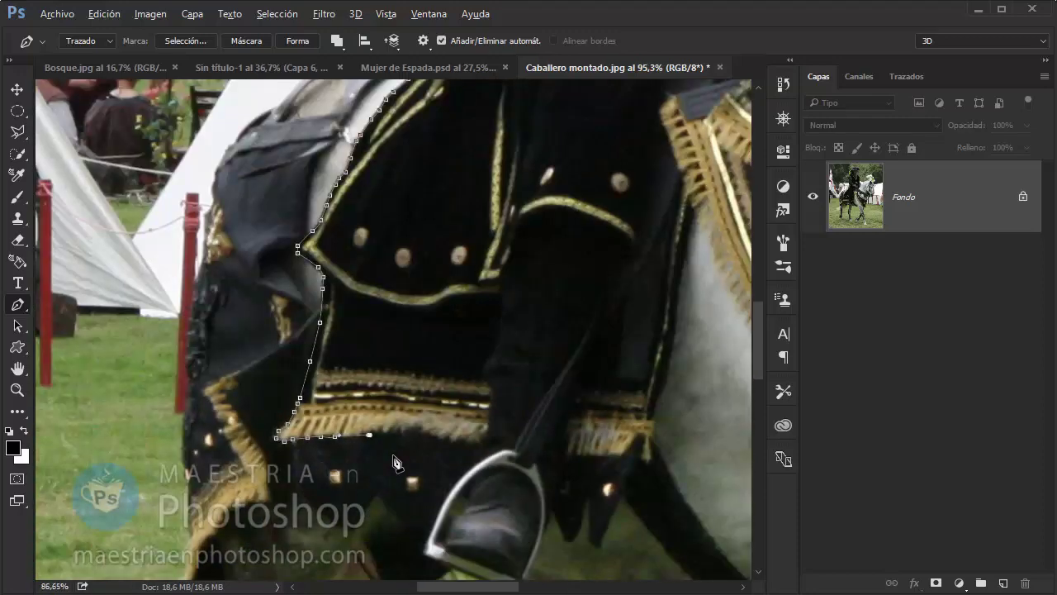
{"action": "scroll", "coordinate": [394, 502], "scroll_direction": "down", "scroll_amount": 1}
{"action": "left_click", "coordinate": [343, 484]}
{"action": "left_click", "coordinate": [356, 496]}
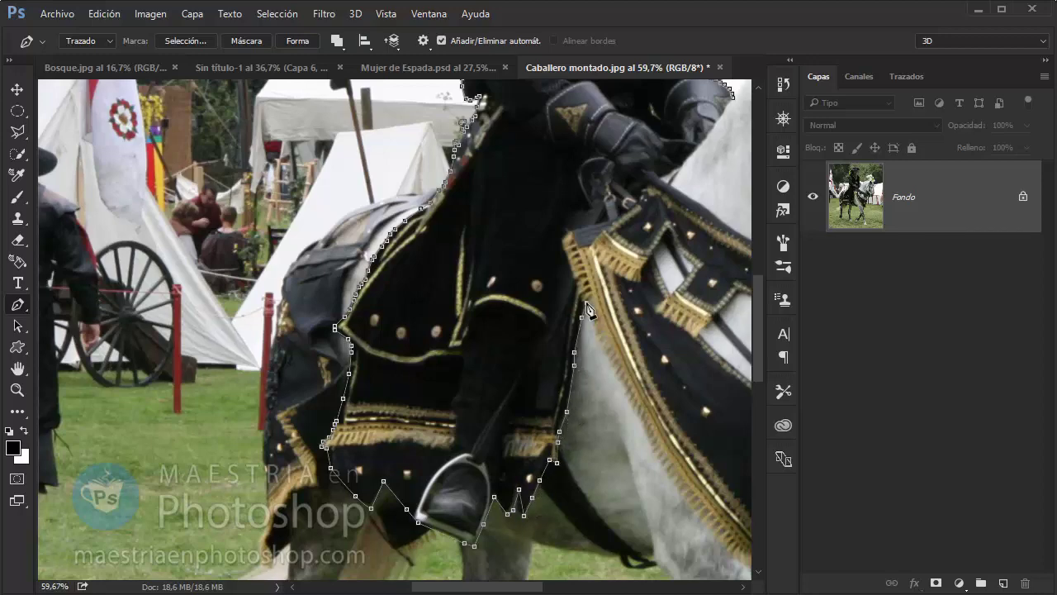
{"action": "scroll", "coordinate": [588, 309], "scroll_direction": "up", "scroll_amount": 3}
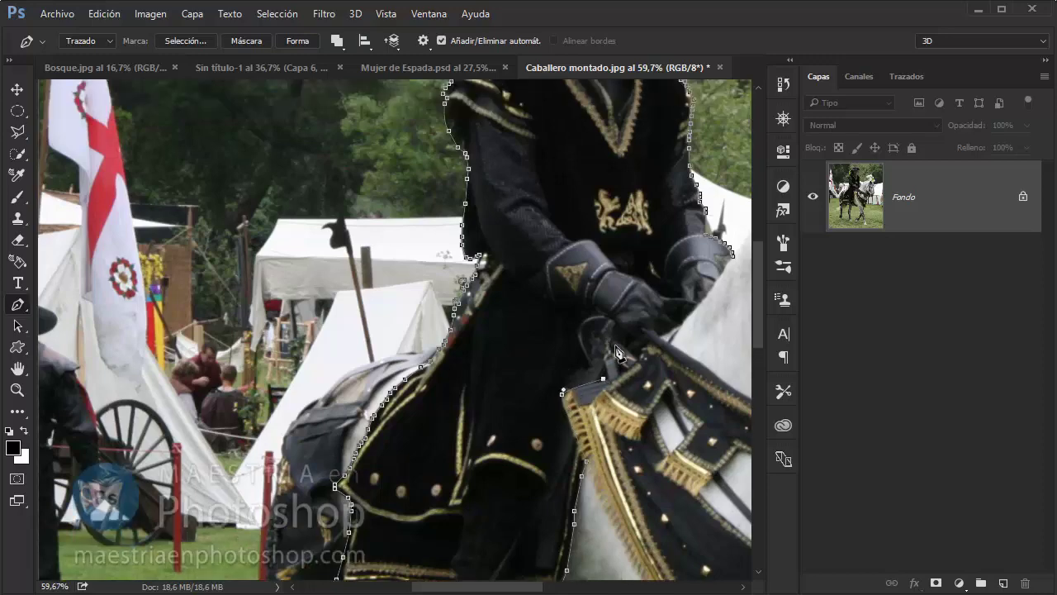
{"action": "left_click_drag", "start_coordinate": [601, 348], "coordinate": [370, 253]}
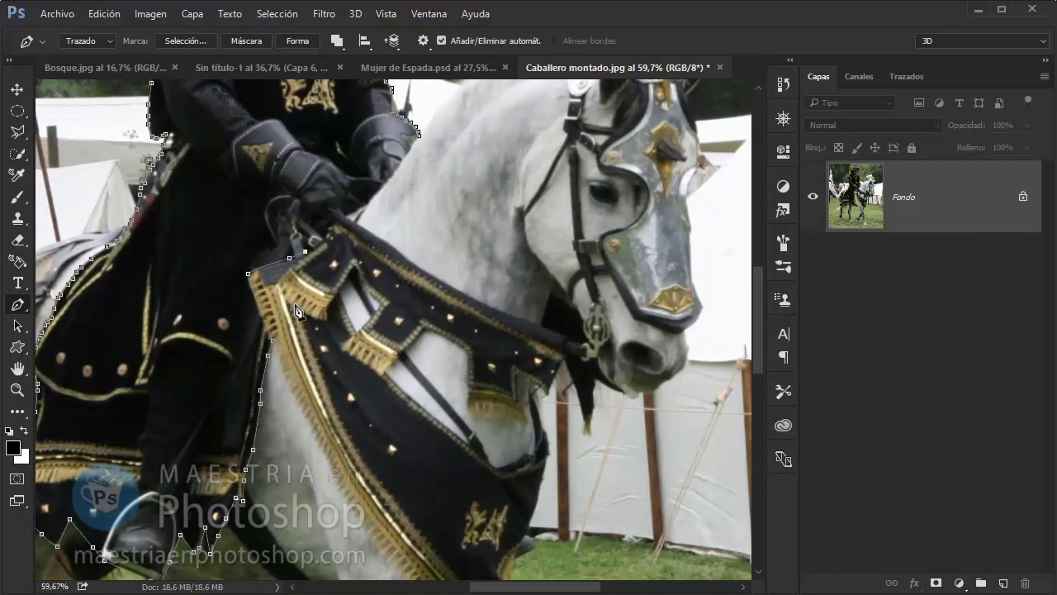
{"action": "scroll", "coordinate": [298, 313], "scroll_direction": "down", "scroll_amount": 2}
{"action": "left_click_drag", "start_coordinate": [382, 481], "coordinate": [444, 545]}
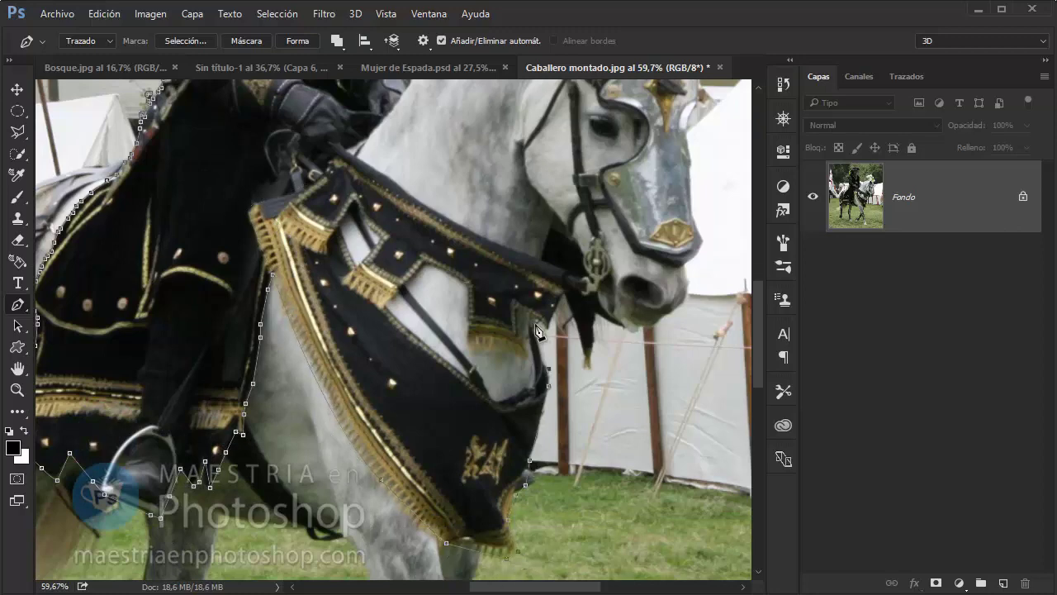
{"action": "scroll", "coordinate": [551, 334], "scroll_direction": "up", "scroll_amount": 2}
Finish tracing the neck caparison's top edge along the horse's neck toward the glove.
{"action": "left_click", "coordinate": [476, 298]}
{"action": "left_click", "coordinate": [395, 248]}
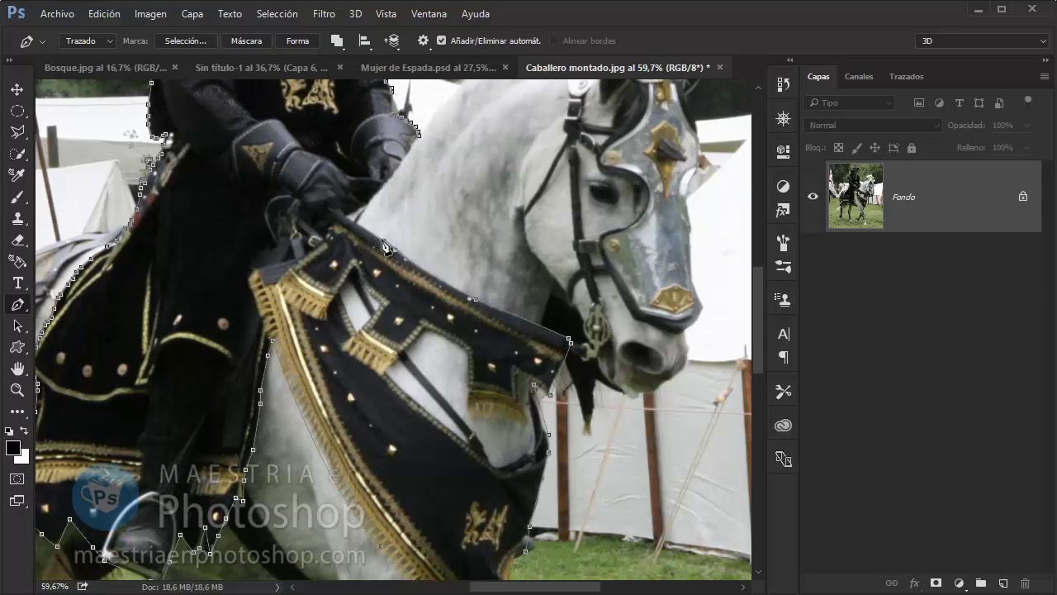
{"action": "left_click", "coordinate": [371, 230]}
{"action": "scroll", "coordinate": [363, 239], "scroll_direction": "up", "scroll_amount": 2}
{"action": "left_click", "coordinate": [364, 265]}
{"action": "right_click", "coordinate": [421, 213]}
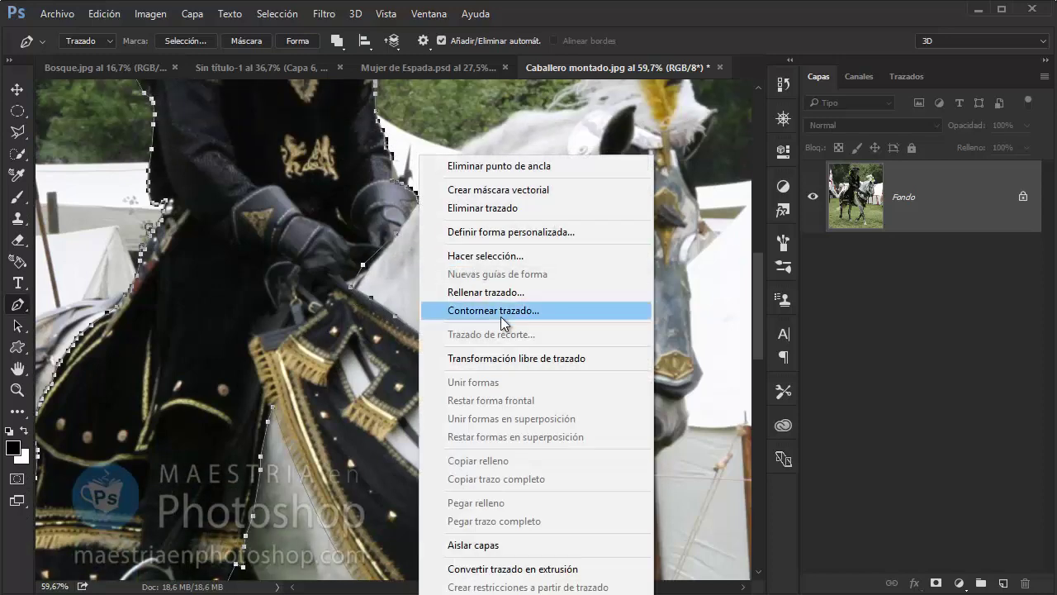
{"action": "key", "text": "Escape"}
Save the work path in the Paths panel as Trazado 1.
{"action": "left_click", "coordinate": [906, 76]}
{"action": "double_click", "coordinate": [876, 138]}
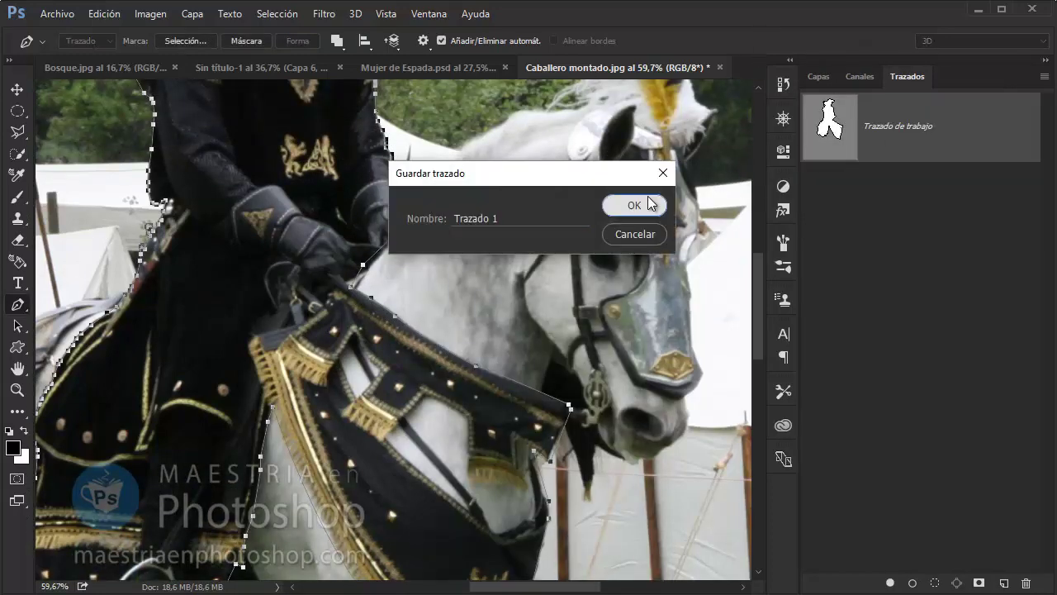
{"action": "left_click", "coordinate": [636, 203]}
Make a selection from Trazado 1 with feather radius 0.
{"action": "right_click", "coordinate": [413, 154]}
{"action": "left_click", "coordinate": [477, 260]}
{"action": "type", "text": "0"}
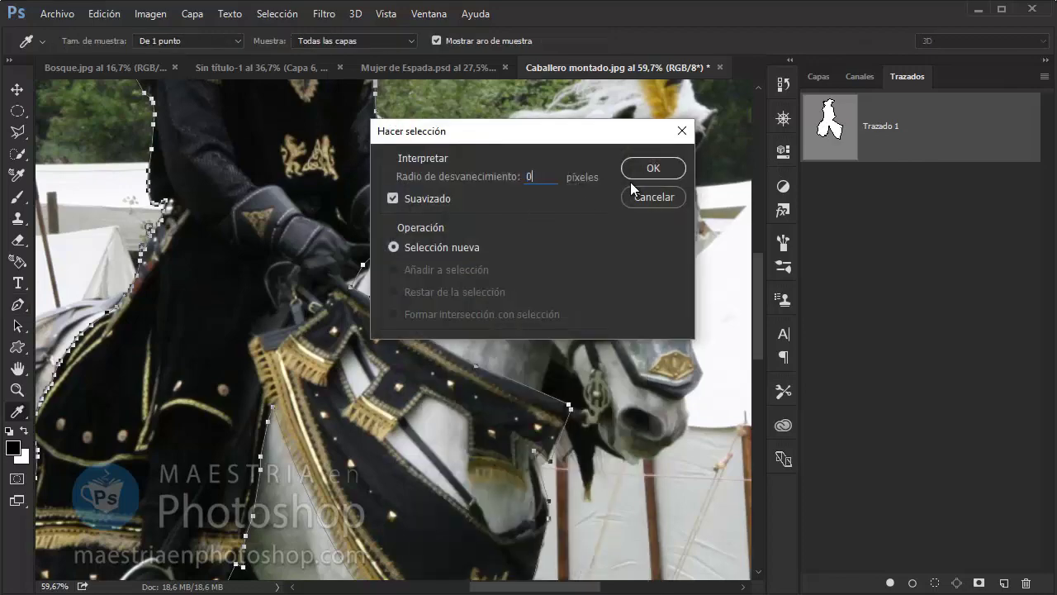
{"action": "key", "text": "Return"}
{"action": "key", "text": "p"}
{"action": "scroll", "coordinate": [541, 310], "scroll_direction": "up", "scroll_amount": 3}
{"action": "scroll", "coordinate": [541, 310], "scroll_direction": "down", "scroll_amount": 2}
Copy the selected knight and paste it into the forest composite Sin título-1.
{"action": "left_click", "coordinate": [104, 14]}
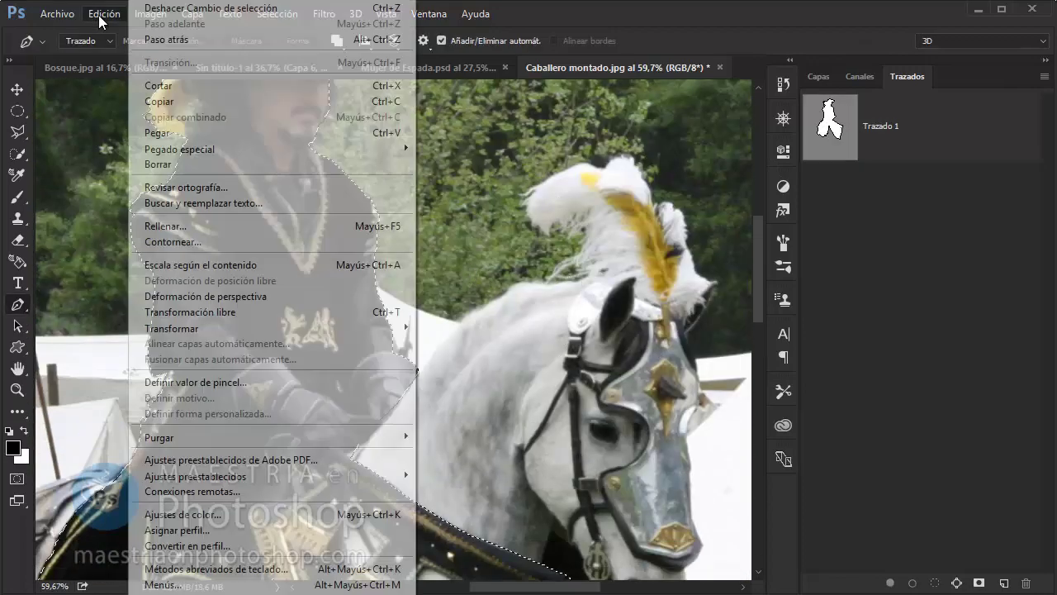
{"action": "left_click", "coordinate": [148, 101]}
{"action": "left_click", "coordinate": [215, 67]}
{"action": "key", "text": "ctrl+v"}
{"action": "left_click", "coordinate": [590, 322]}
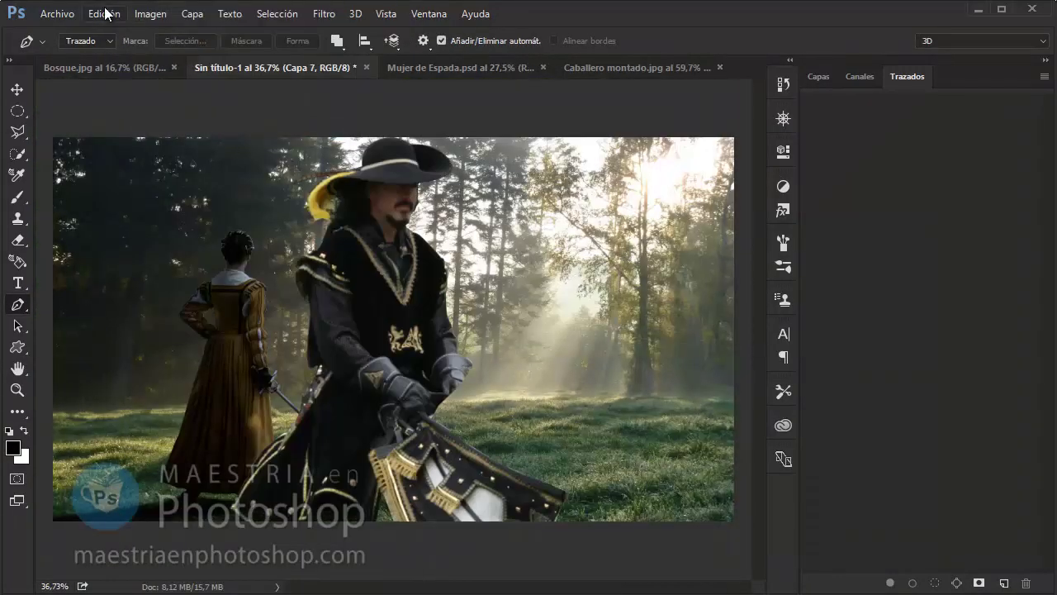
Flip the pasted knight horizontally (Voltear horizontal) to face the swordswoman.
{"action": "left_click", "coordinate": [104, 13]}
{"action": "left_click", "coordinate": [460, 502]}
{"action": "left_click", "coordinate": [104, 13]}
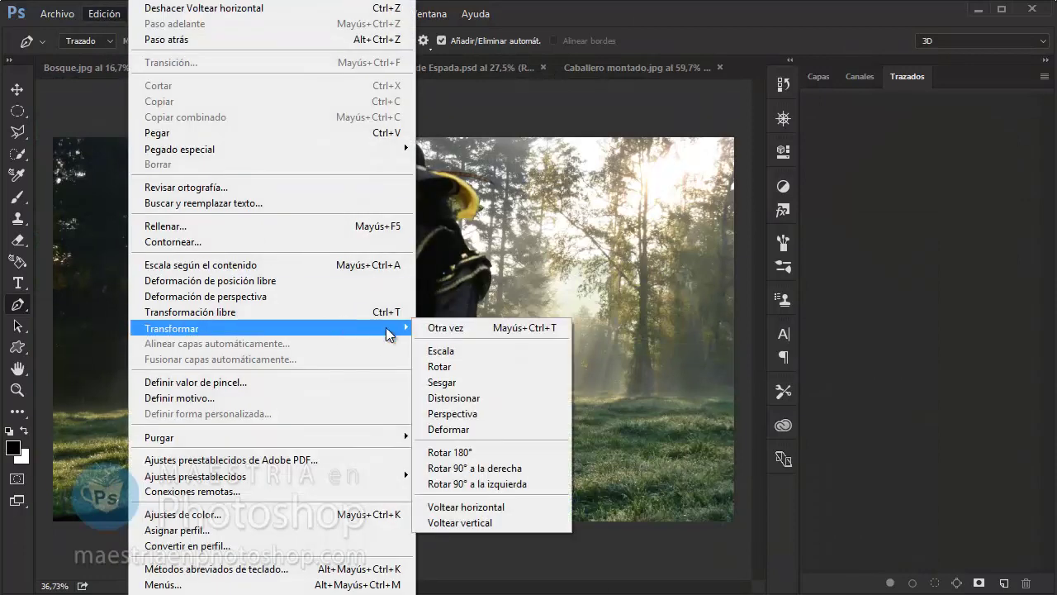
{"action": "left_click", "coordinate": [436, 349]}
{"action": "left_click", "coordinate": [283, 41]}
{"action": "type", "text": "59"}
{"action": "key", "text": "Escape"}
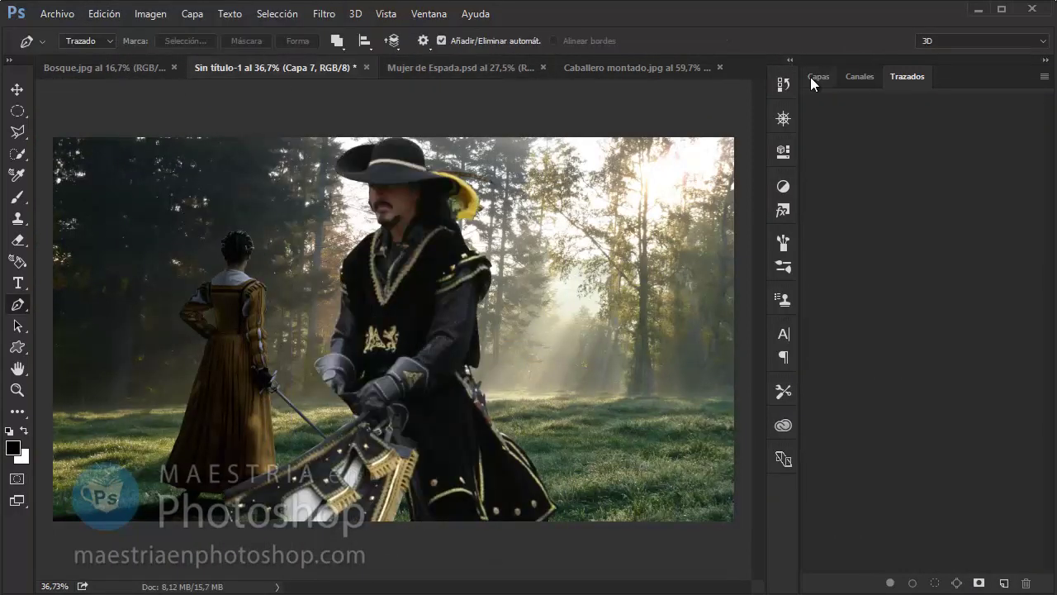
Convert the knight layer to a smart object and free-transform it to about 31%, centre-right.
{"action": "left_click", "coordinate": [815, 76]}
{"action": "right_click", "coordinate": [934, 175]}
{"action": "left_click", "coordinate": [608, 280]}
{"action": "left_click", "coordinate": [99, 15]}
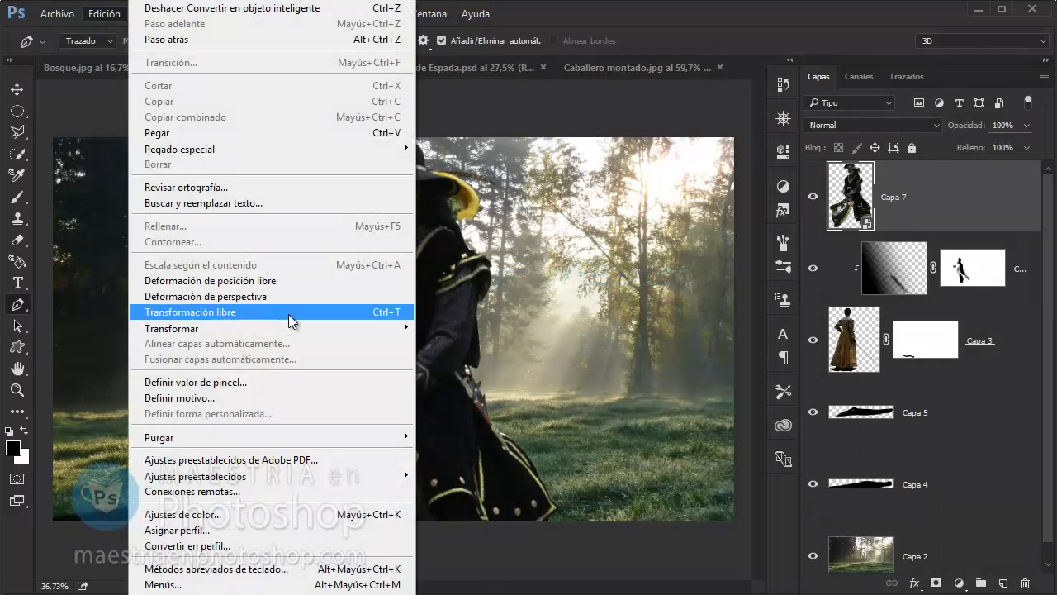
{"action": "left_click", "coordinate": [248, 311]}
{"action": "mouse_move", "coordinate": [552, 151]}
{"action": "left_mouse_down"}
{"action": "mouse_move", "coordinate": [567, 211]}
{"action": "mouse_move", "coordinate": [508, 293]}
{"action": "left_mouse_up"}
{"action": "left_click_drag", "start_coordinate": [549, 244], "coordinate": [578, 224]}
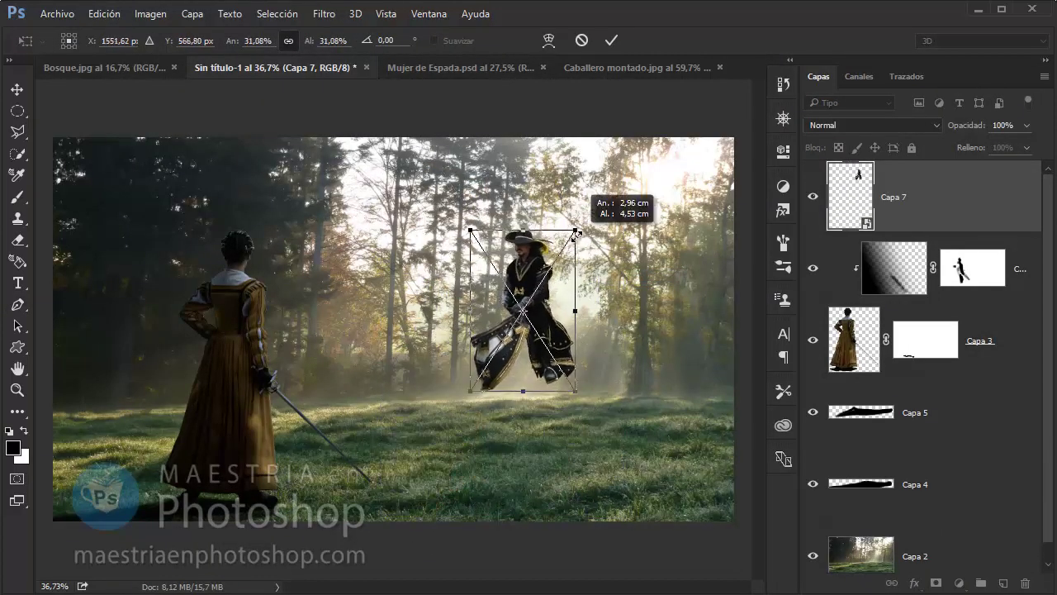
{"action": "key", "text": "Return"}
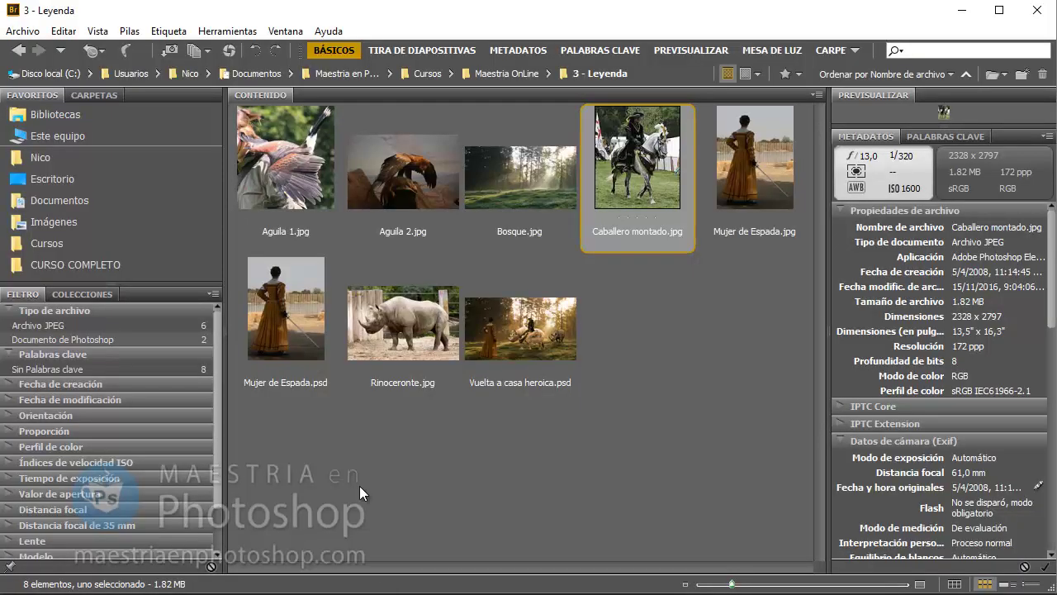
Open Rinoceronte.jpg from Bridge in Photoshop, accepting its colour profile.
{"action": "right_click", "coordinate": [413, 354]}
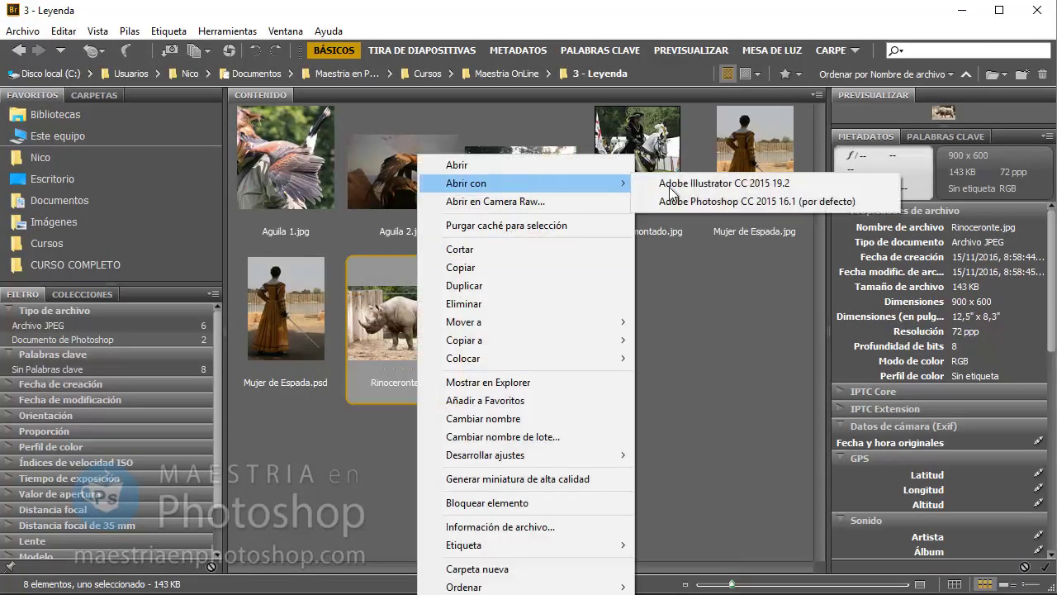
{"action": "left_click", "coordinate": [704, 198]}
{"action": "left_click", "coordinate": [619, 319]}
Quick-select the rhino's body, subtract ground under the belly and front legs, then enter Quick Mask.
{"action": "left_click", "coordinate": [16, 390]}
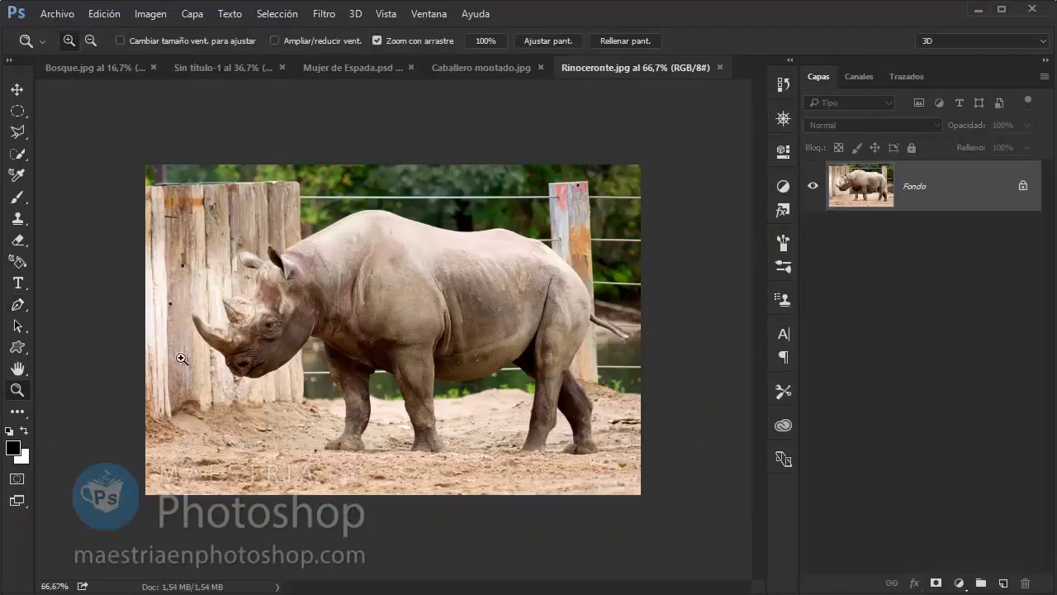
{"action": "key", "text": "ctrl+0"}
{"action": "right_click", "coordinate": [16, 153]}
{"action": "left_click", "coordinate": [116, 152]}
{"action": "mouse_move", "coordinate": [298, 246]}
{"action": "left_mouse_down"}
{"action": "mouse_move", "coordinate": [599, 301]}
{"action": "mouse_move", "coordinate": [331, 319]}
{"action": "mouse_move", "coordinate": [501, 286]}
{"action": "mouse_move", "coordinate": [430, 495]}
{"action": "mouse_move", "coordinate": [644, 435]}
{"action": "left_mouse_up"}
{"action": "mouse_move", "coordinate": [553, 405]}
{"action": "left_mouse_down"}
{"action": "mouse_move", "coordinate": [413, 426]}
{"action": "mouse_move", "coordinate": [297, 388]}
{"action": "mouse_move", "coordinate": [289, 363]}
{"action": "left_mouse_up"}
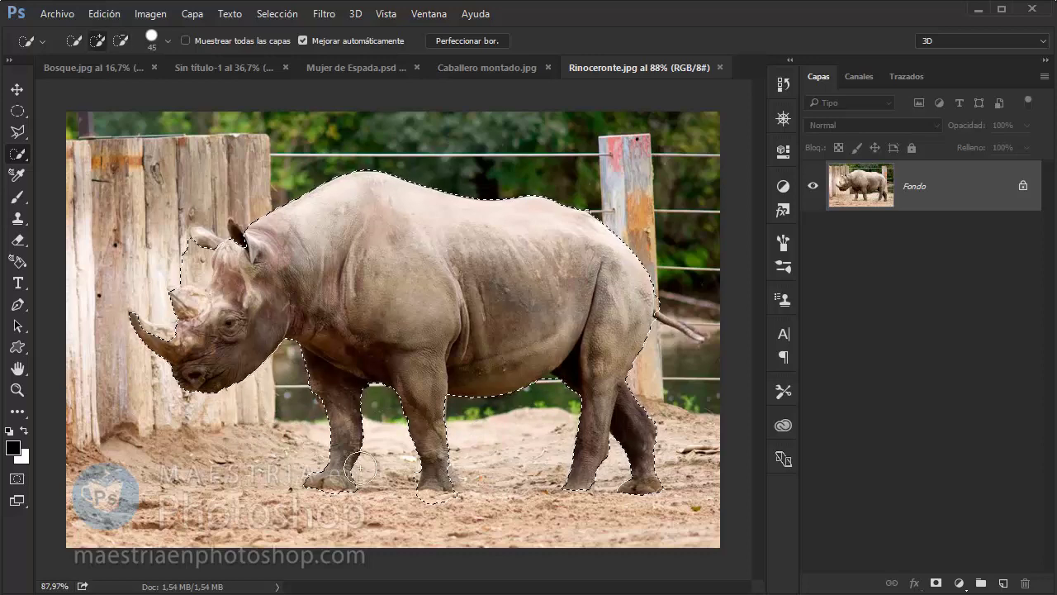
{"action": "left_click_drag", "start_coordinate": [309, 448], "coordinate": [405, 477]}
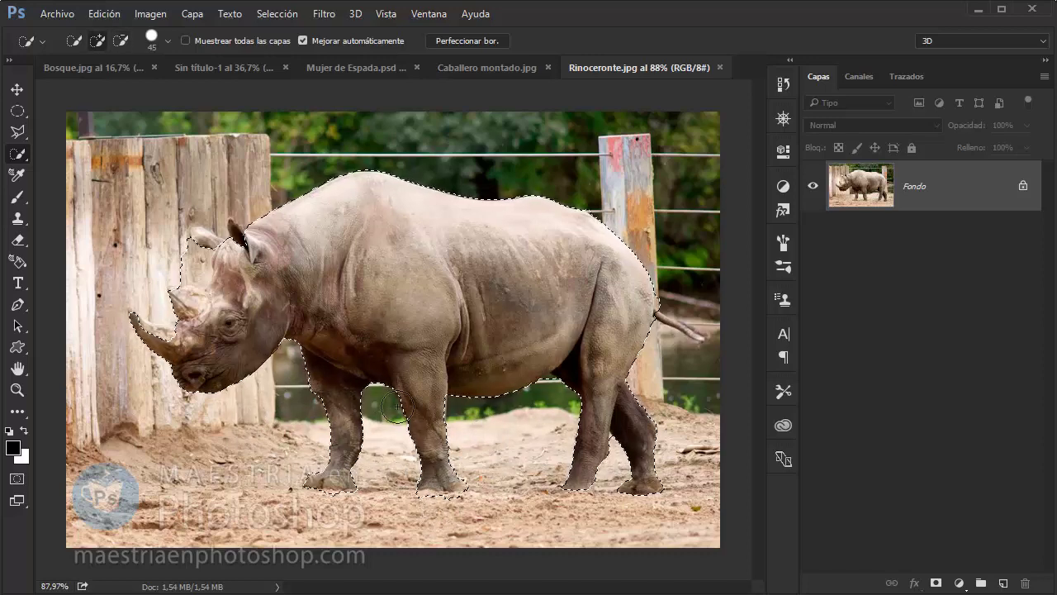
{"action": "left_click", "coordinate": [16, 478]}
Zoom in on the rhino's tail and paint the tail into the quick mask.
{"action": "key", "text": "z"}
{"action": "left_click_drag", "start_coordinate": [707, 328], "coordinate": [725, 336]}
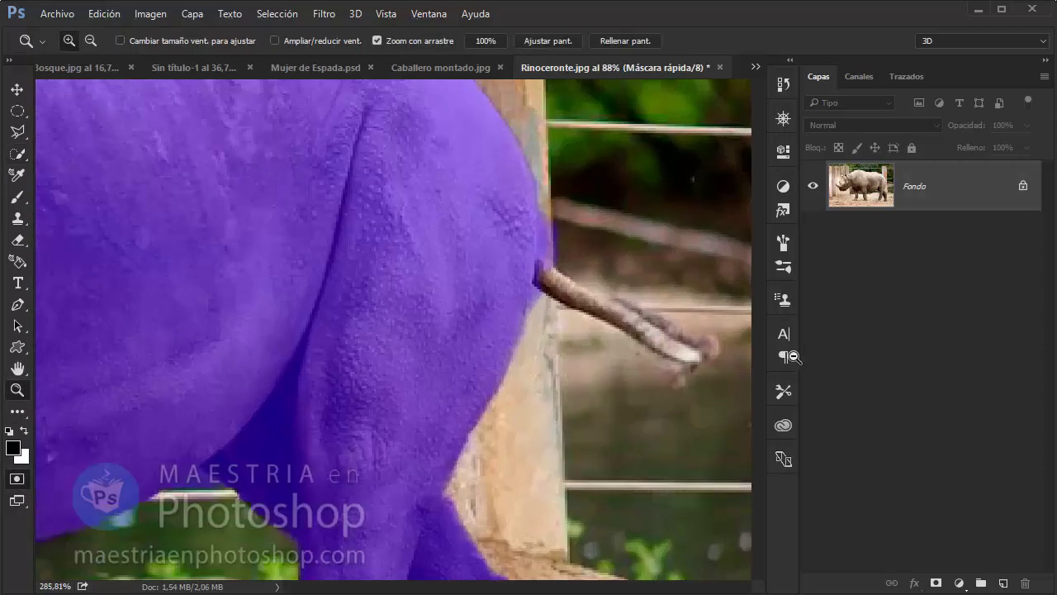
{"action": "left_click", "coordinate": [20, 198]}
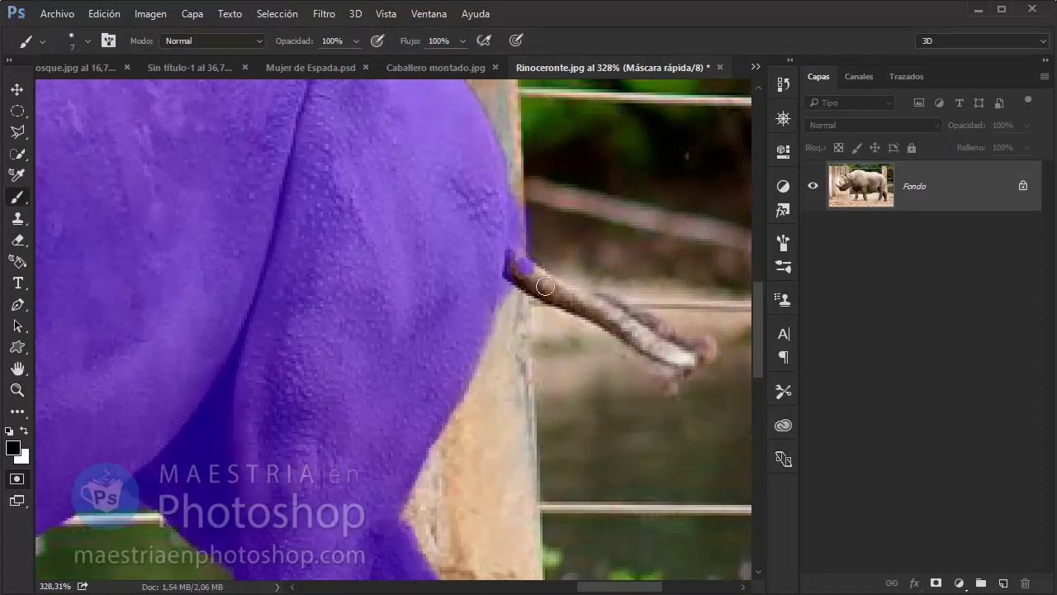
{"action": "mouse_move", "coordinate": [545, 286]}
{"action": "left_mouse_down"}
{"action": "mouse_move", "coordinate": [685, 357]}
{"action": "mouse_move", "coordinate": [537, 295]}
{"action": "mouse_move", "coordinate": [510, 254]}
{"action": "left_mouse_up"}
Paint the rhino's ear and horn into the quick mask.
{"action": "key", "text": "x"}
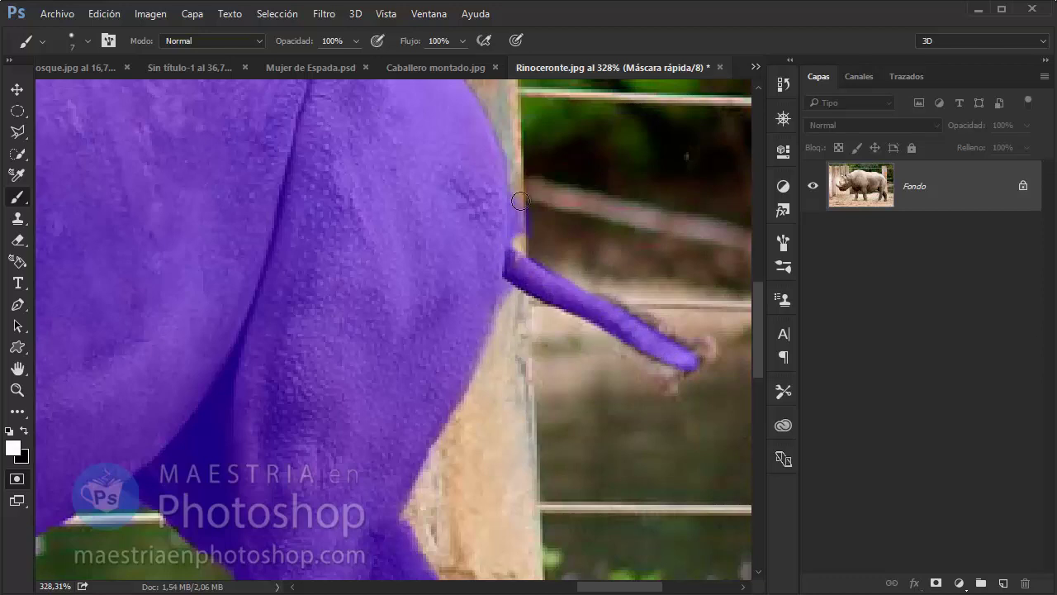
{"action": "scroll", "coordinate": [520, 177], "scroll_direction": "up", "scroll_amount": 1}
{"action": "scroll", "coordinate": [525, 248], "scroll_direction": "up", "scroll_amount": 1}
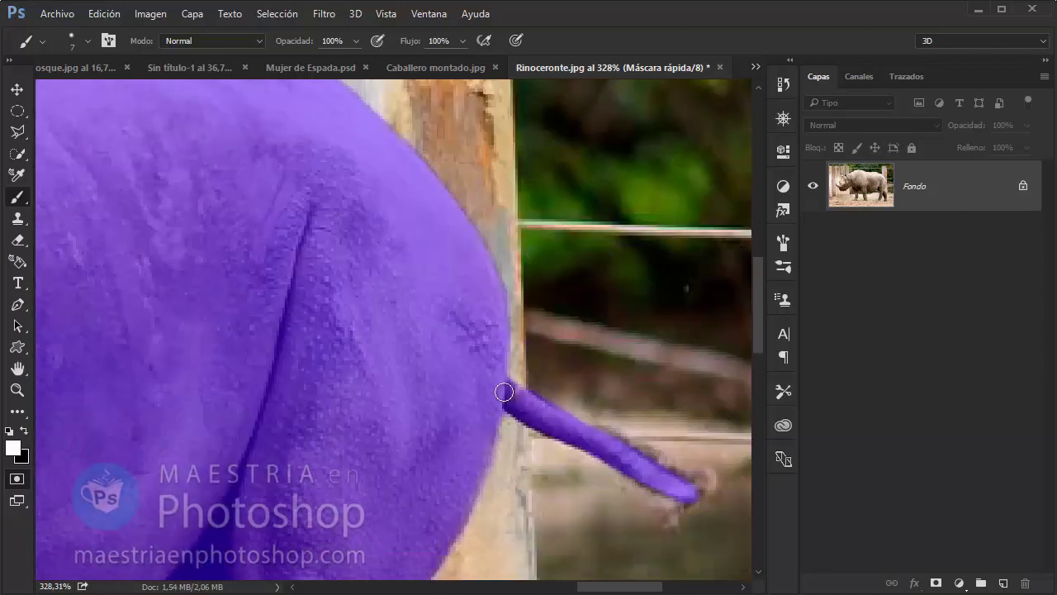
{"action": "key", "text": "x"}
{"action": "scroll", "coordinate": [318, 253], "scroll_direction": "up", "scroll_amount": 1}
{"action": "scroll", "coordinate": [319, 253], "scroll_direction": "up", "scroll_amount": 1}
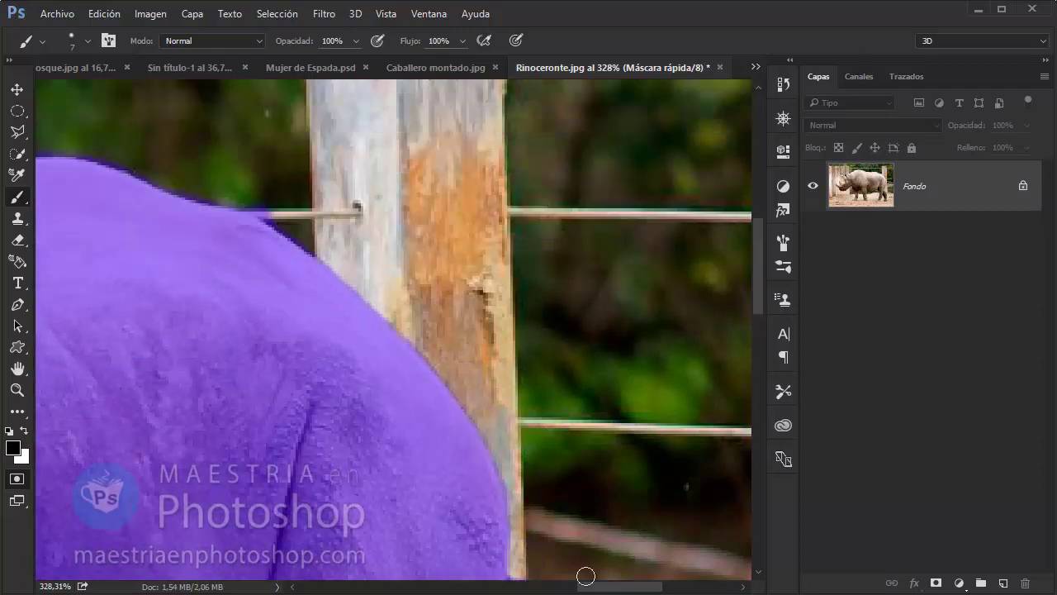
{"action": "left_click_drag", "start_coordinate": [586, 586], "coordinate": [414, 578]}
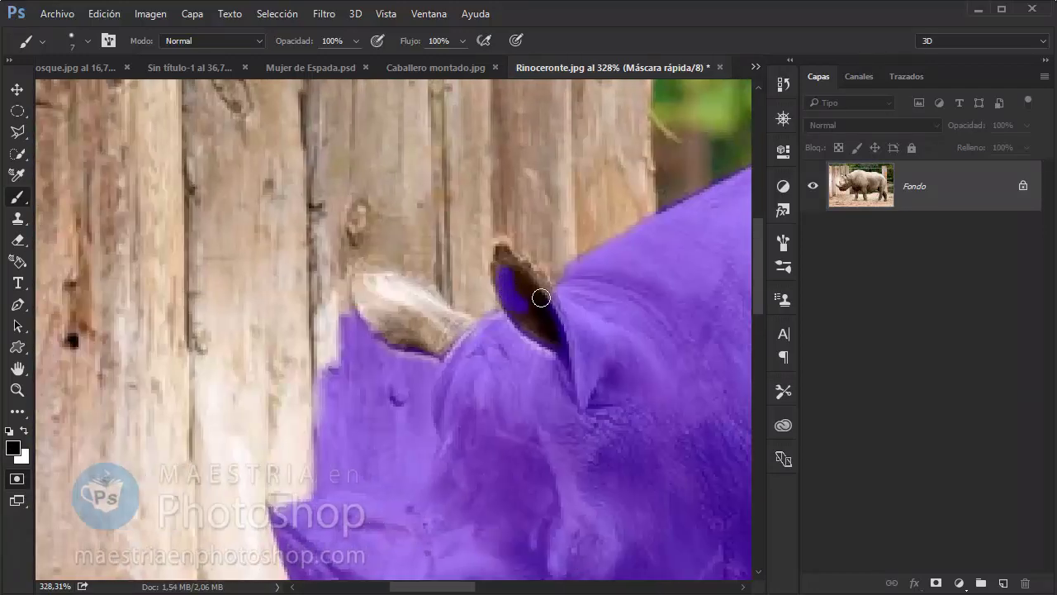
{"action": "mouse_move", "coordinate": [511, 262]}
{"action": "left_mouse_down"}
{"action": "mouse_move", "coordinate": [507, 310]}
{"action": "mouse_move", "coordinate": [554, 347]}
{"action": "mouse_move", "coordinate": [534, 306]}
{"action": "left_mouse_up"}
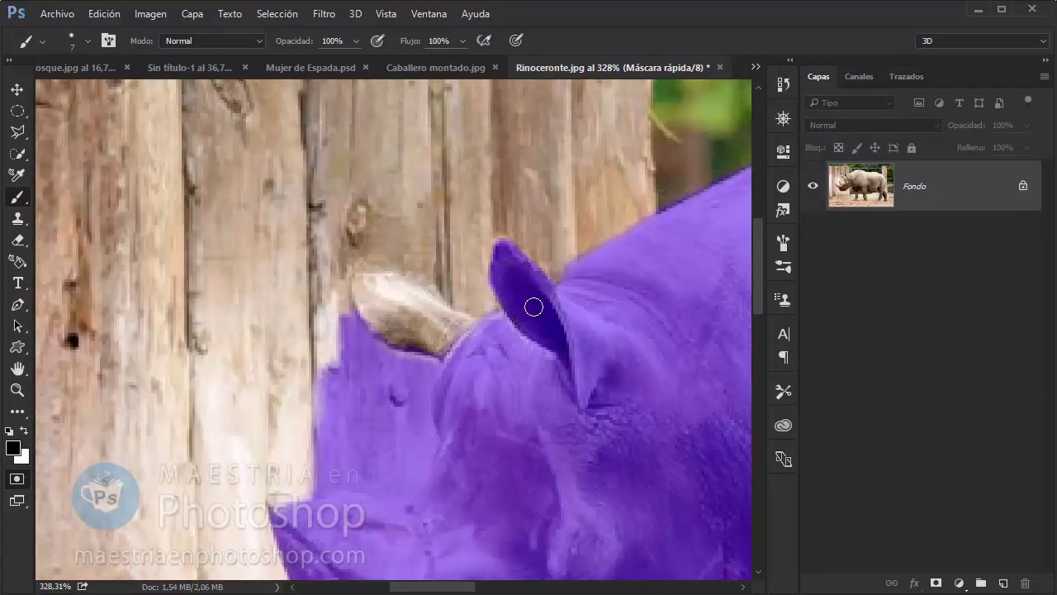
{"action": "mouse_move", "coordinate": [439, 301]}
{"action": "left_mouse_down"}
{"action": "mouse_move", "coordinate": [371, 279]}
{"action": "mouse_move", "coordinate": [368, 318]}
{"action": "mouse_move", "coordinate": [430, 347]}
{"action": "mouse_move", "coordinate": [378, 304]}
{"action": "mouse_move", "coordinate": [438, 330]}
{"action": "left_mouse_up"}
Erase the mask from the wood below the horn with a straight line along the ear.
{"action": "key", "text": "x"}
{"action": "mouse_move", "coordinate": [345, 322]}
{"action": "left_mouse_down"}
{"action": "mouse_move", "coordinate": [420, 368]}
{"action": "mouse_move", "coordinate": [420, 388]}
{"action": "left_mouse_up"}
{"action": "scroll", "coordinate": [428, 440], "scroll_direction": "down", "scroll_amount": 2}
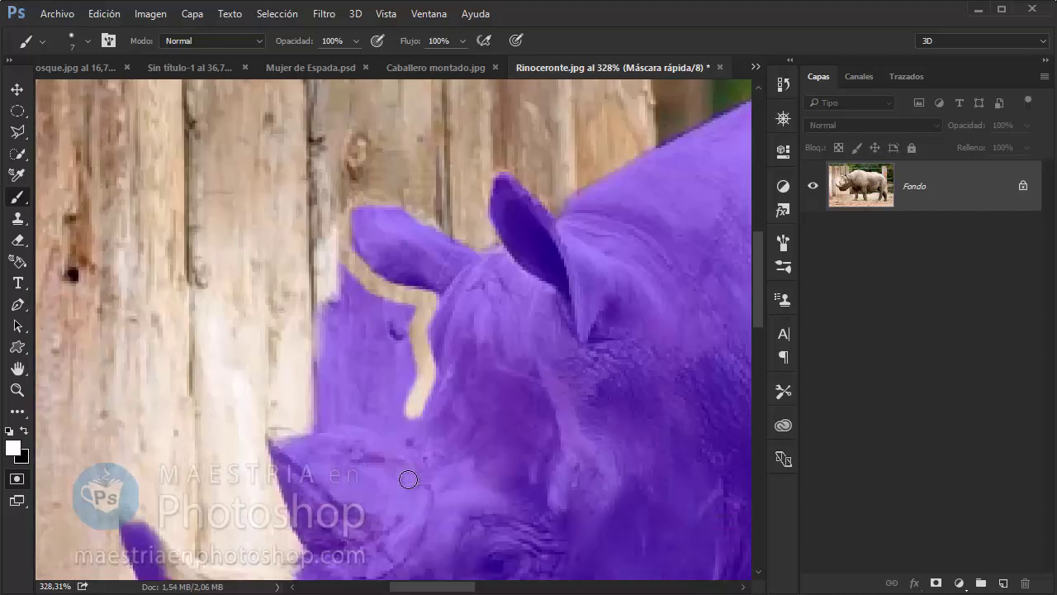
{"action": "left_click", "coordinate": [406, 429], "text": "shift"}
{"action": "left_click", "coordinate": [318, 417], "text": "shift"}
{"action": "key", "text": "x"}
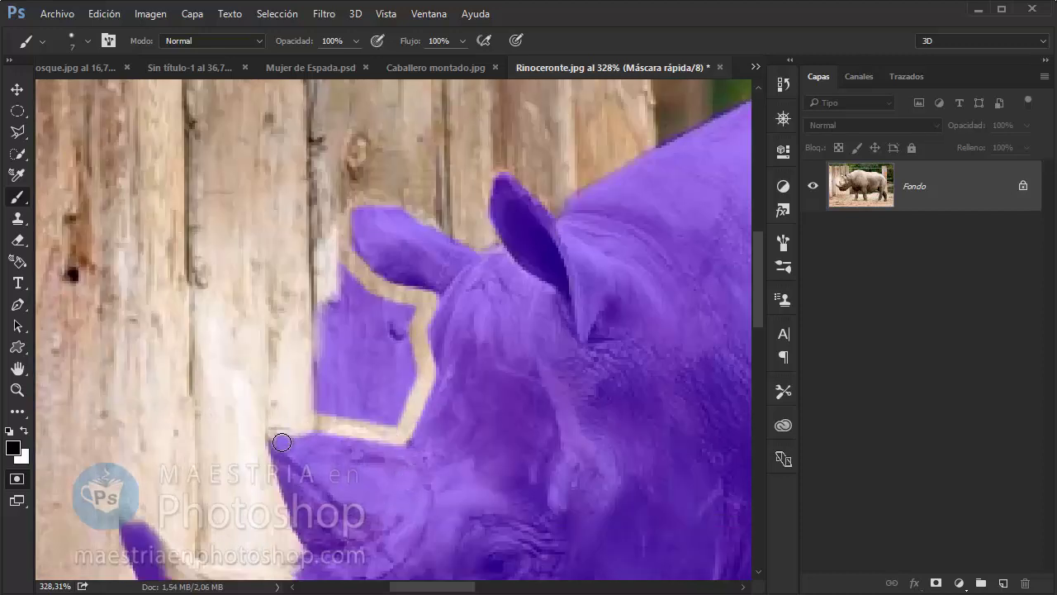
With a larger brush, erase stray mask from the wood above the horn.
{"action": "right_click", "coordinate": [363, 379]}
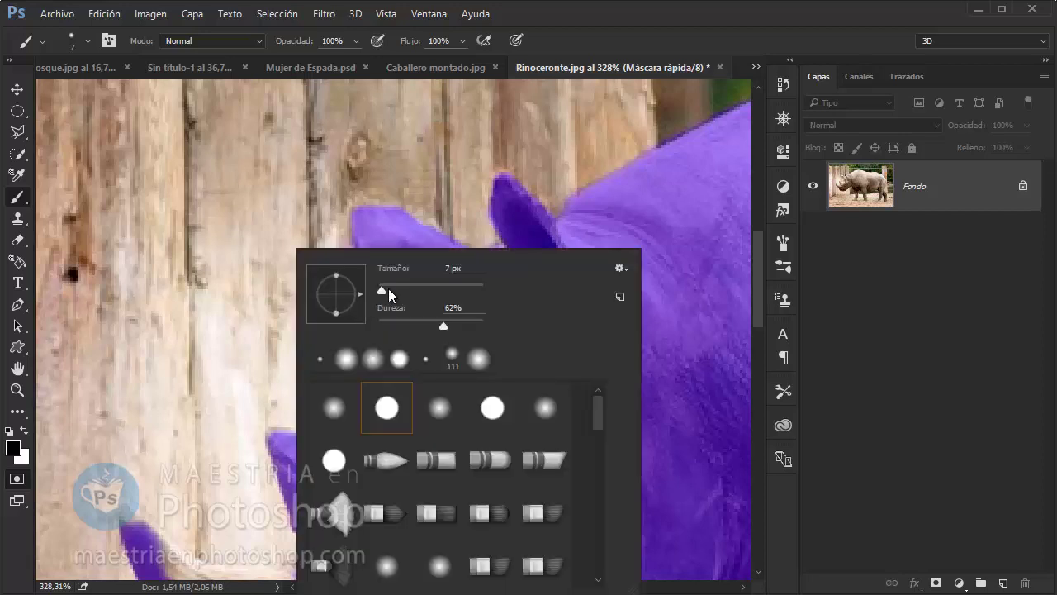
{"action": "left_click", "coordinate": [253, 295]}
{"action": "key", "text": "x"}
{"action": "mouse_move", "coordinate": [252, 298]}
{"action": "left_mouse_down"}
{"action": "mouse_move", "coordinate": [383, 319]}
{"action": "mouse_move", "coordinate": [391, 413]}
{"action": "left_mouse_up"}
{"action": "right_click", "coordinate": [391, 413]}
{"action": "left_click_drag", "start_coordinate": [483, 294], "coordinate": [480, 295]}
{"action": "key", "text": "Return"}
{"action": "left_click_drag", "start_coordinate": [318, 326], "coordinate": [385, 413]}
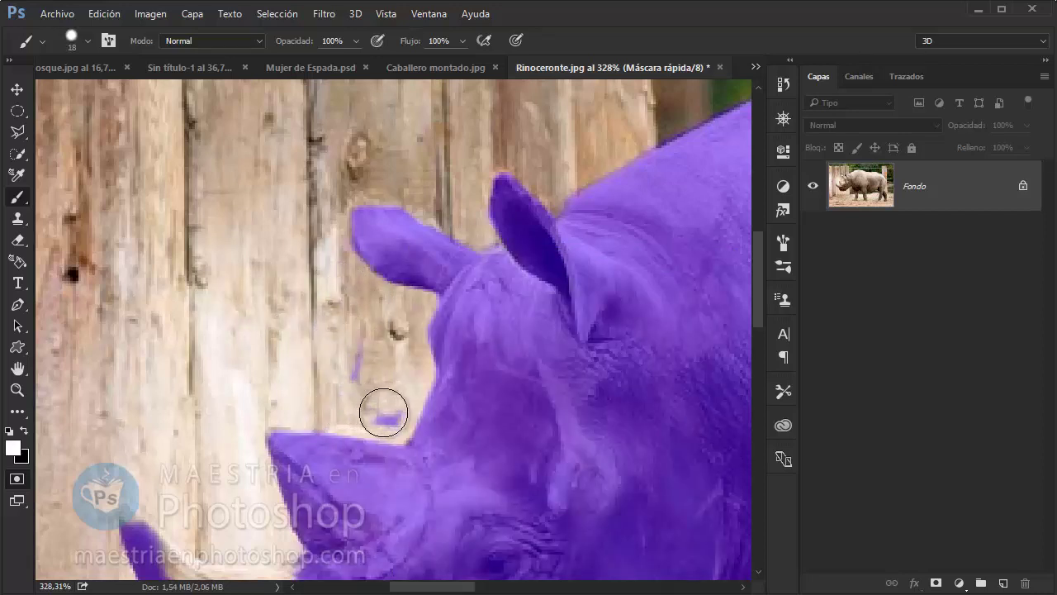
Paint the rest of the horn into the mask with a smaller brush.
{"action": "scroll", "coordinate": [372, 372], "scroll_direction": "down", "scroll_amount": 3}
{"action": "key", "text": "x"}
{"action": "right_click", "coordinate": [318, 246]}
{"action": "key", "text": "Return"}
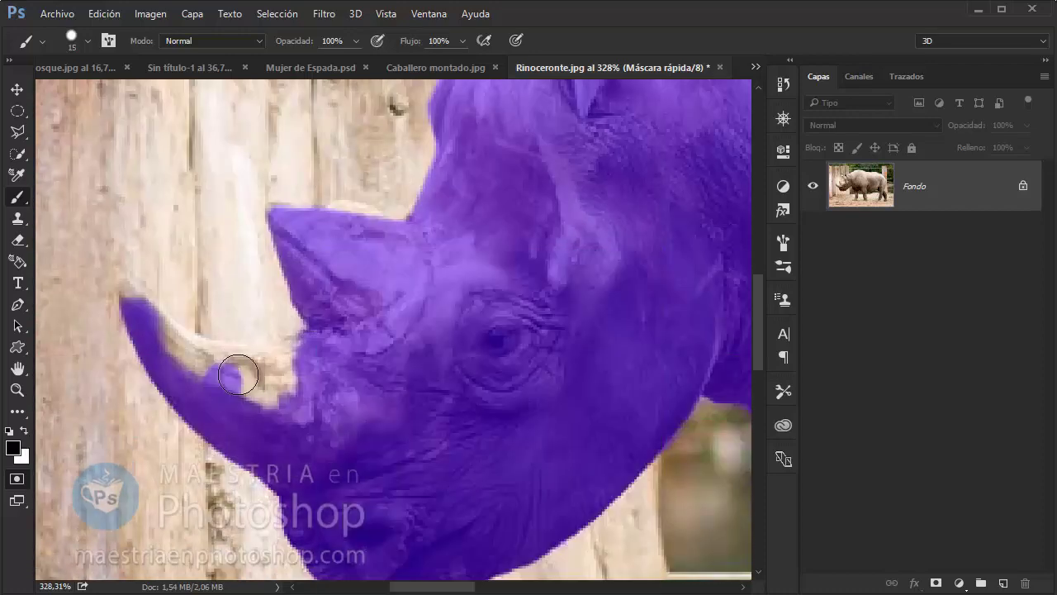
{"action": "mouse_move", "coordinate": [236, 366]}
{"action": "left_mouse_down"}
{"action": "mouse_move", "coordinate": [259, 413]}
{"action": "mouse_move", "coordinate": [184, 363]}
{"action": "mouse_move", "coordinate": [306, 361]}
{"action": "mouse_move", "coordinate": [171, 348]}
{"action": "left_mouse_up"}
Zoom in on the horn tip and fill its mask gap with a 3 px brush.
{"action": "right_click", "coordinate": [170, 348]}
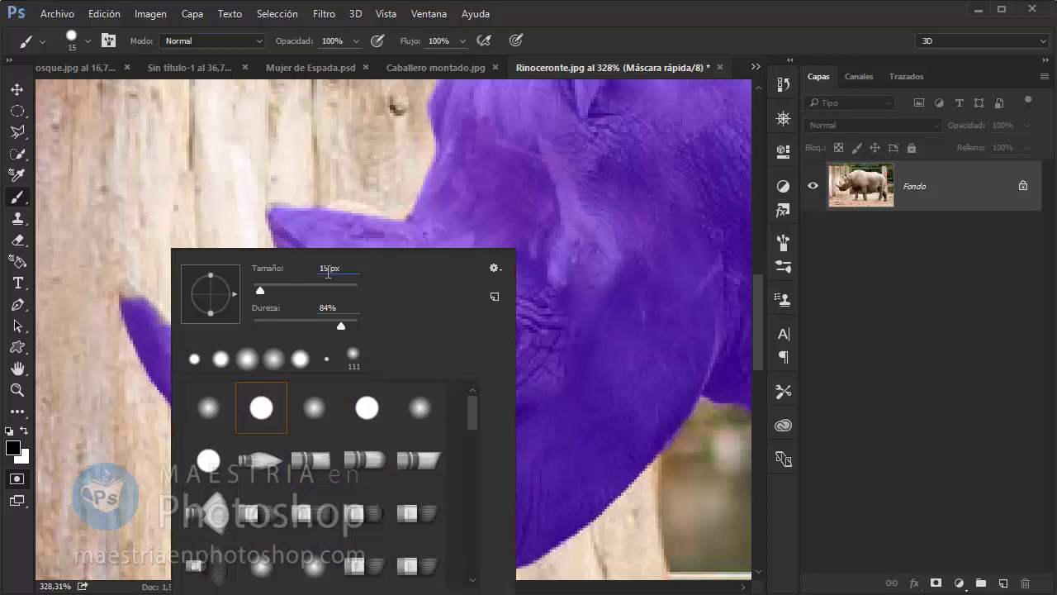
{"action": "type", "text": "10"}
{"action": "key", "text": "Return"}
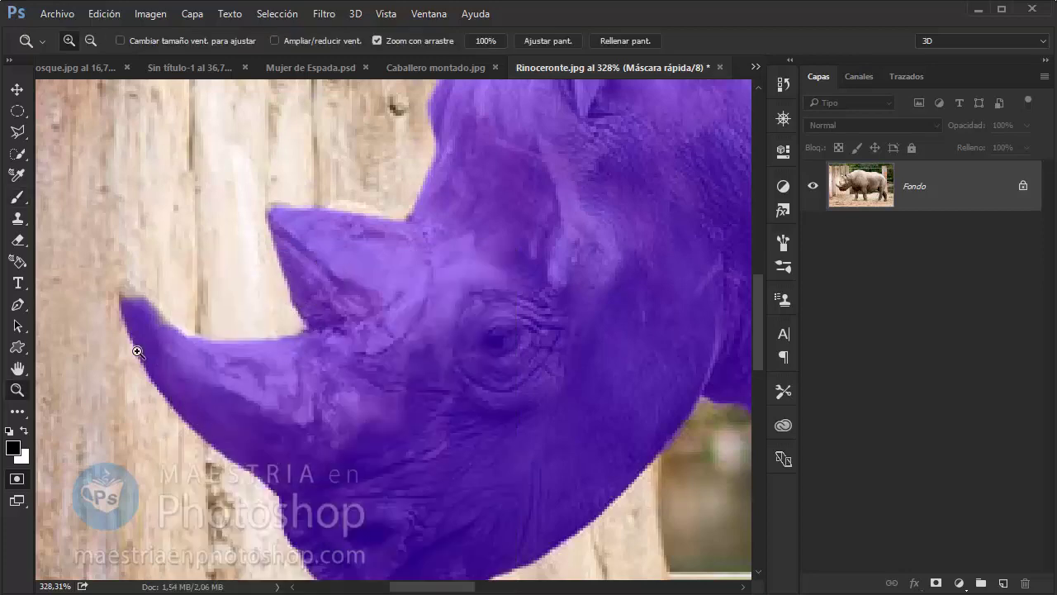
{"action": "left_click_drag", "start_coordinate": [134, 346], "coordinate": [281, 366]}
{"action": "right_click", "coordinate": [159, 285]}
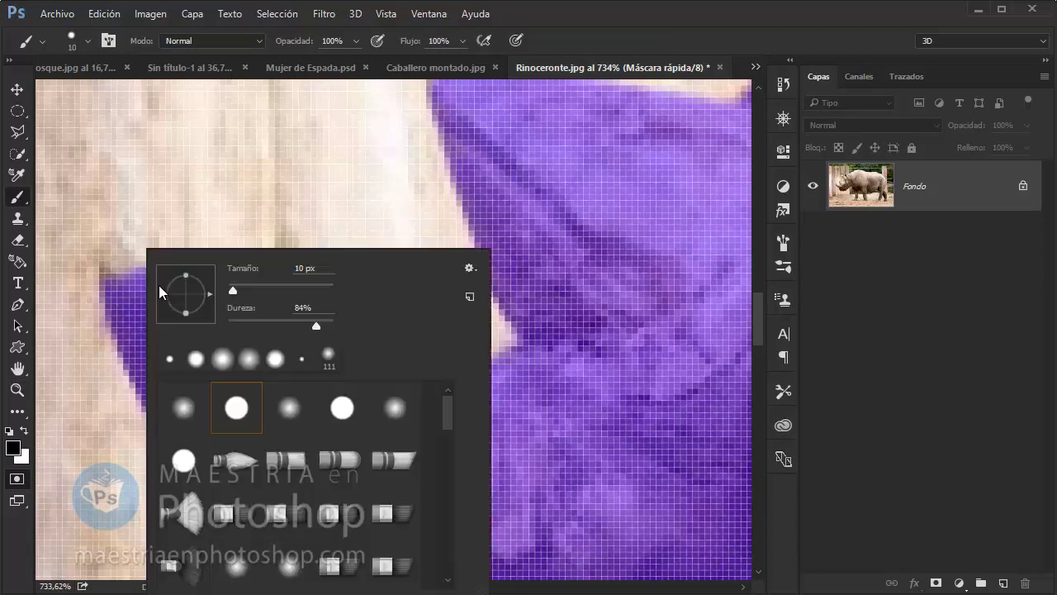
{"action": "type", "text": "3"}
{"action": "key", "text": "Return"}
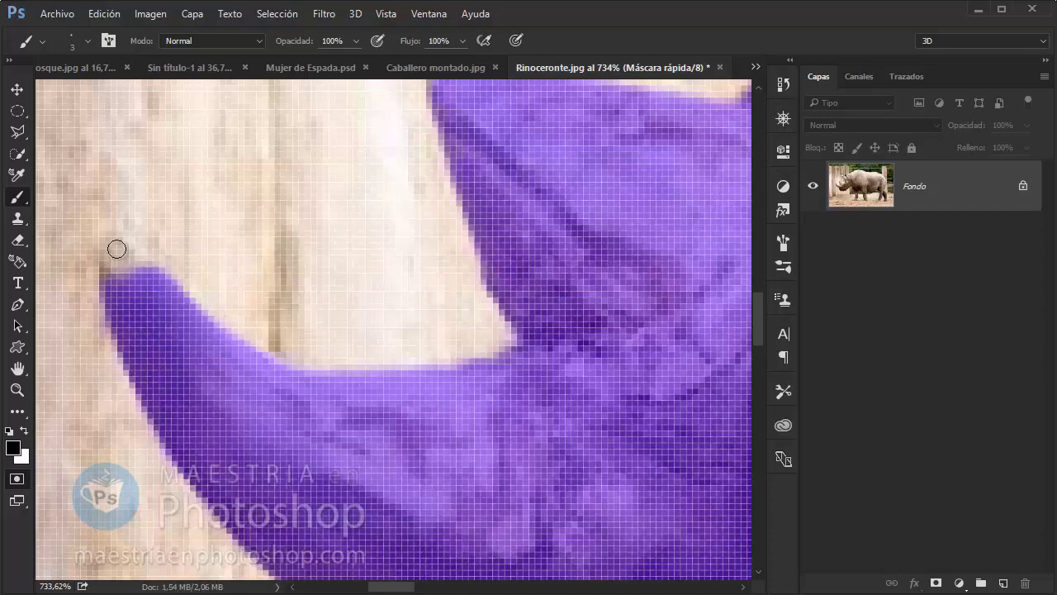
{"action": "mouse_move", "coordinate": [161, 276]}
{"action": "left_mouse_down"}
{"action": "mouse_move", "coordinate": [111, 248]}
{"action": "mouse_move", "coordinate": [116, 277]}
{"action": "mouse_move", "coordinate": [299, 396]}
{"action": "mouse_move", "coordinate": [445, 320]}
{"action": "mouse_move", "coordinate": [438, 389]}
{"action": "left_mouse_up"}
Extend the mask along the bottom edge of the left foot.
{"action": "right_click", "coordinate": [437, 390]}
{"action": "key", "text": "Escape"}
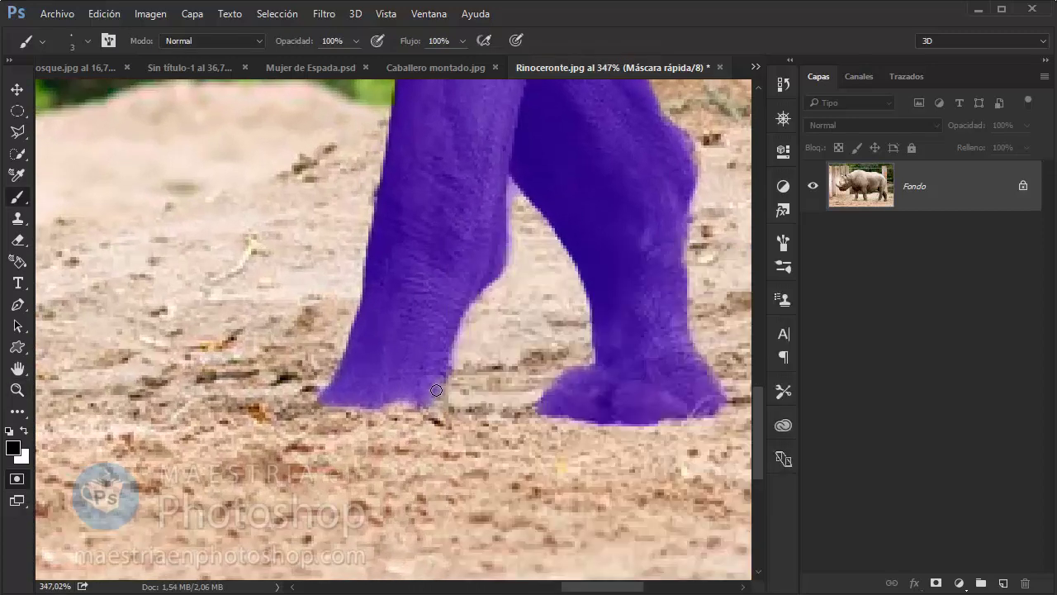
{"action": "left_click_drag", "start_coordinate": [436, 400], "coordinate": [347, 404]}
{"action": "scroll", "coordinate": [702, 424], "scroll_direction": "up", "scroll_amount": 1}
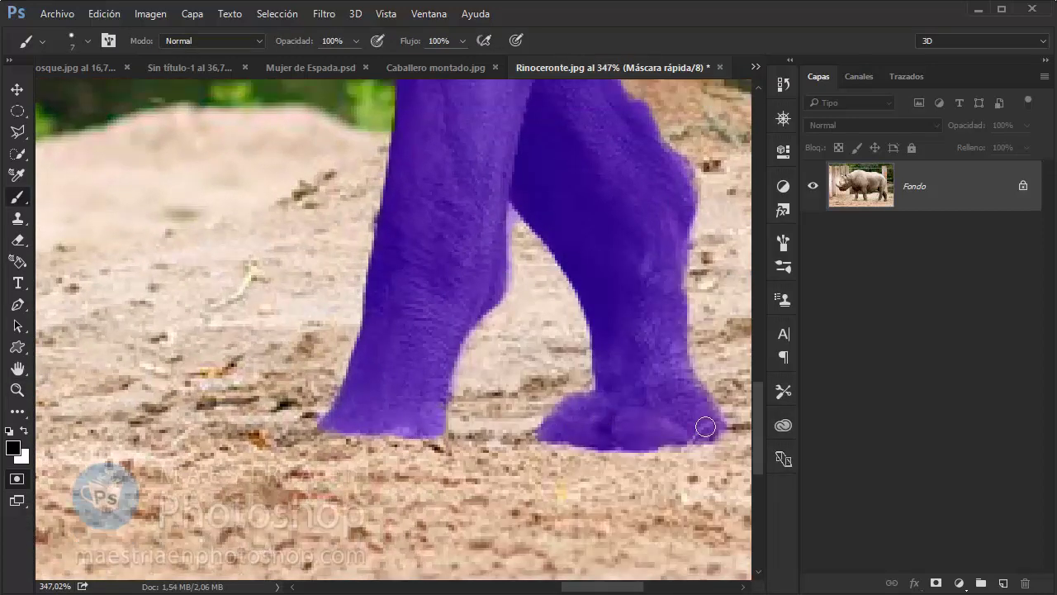
{"action": "scroll", "coordinate": [684, 272], "scroll_direction": "up", "scroll_amount": 3}
{"action": "scroll", "coordinate": [611, 272], "scroll_direction": "up", "scroll_amount": 1}
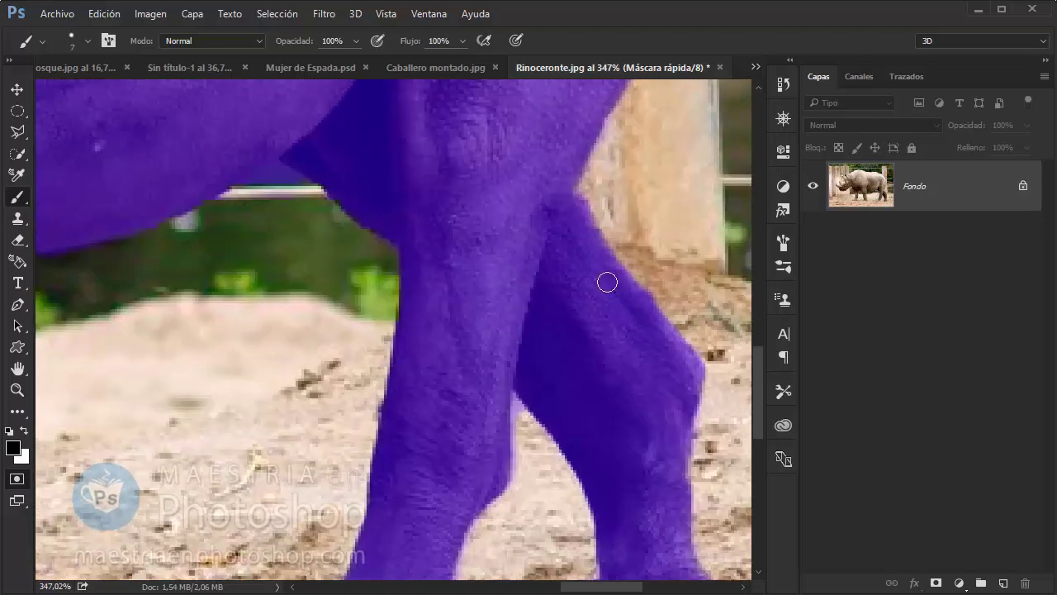
{"action": "scroll", "coordinate": [603, 247], "scroll_direction": "up", "scroll_amount": 1}
Paint the mask over the brown edge beside the leg.
{"action": "scroll", "coordinate": [441, 349], "scroll_direction": "left", "scroll_amount": 2}
{"action": "scroll", "coordinate": [524, 279], "scroll_direction": "down", "scroll_amount": 1}
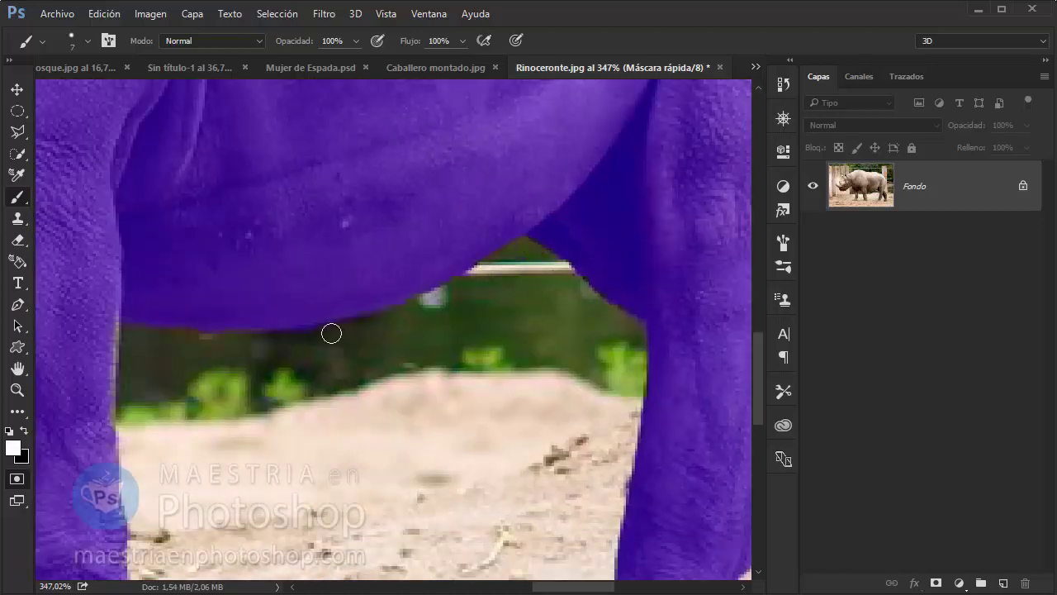
{"action": "scroll", "coordinate": [226, 388], "scroll_direction": "left", "scroll_amount": 2}
{"action": "scroll", "coordinate": [226, 388], "scroll_direction": "down", "scroll_amount": 1}
{"action": "key", "text": "x"}
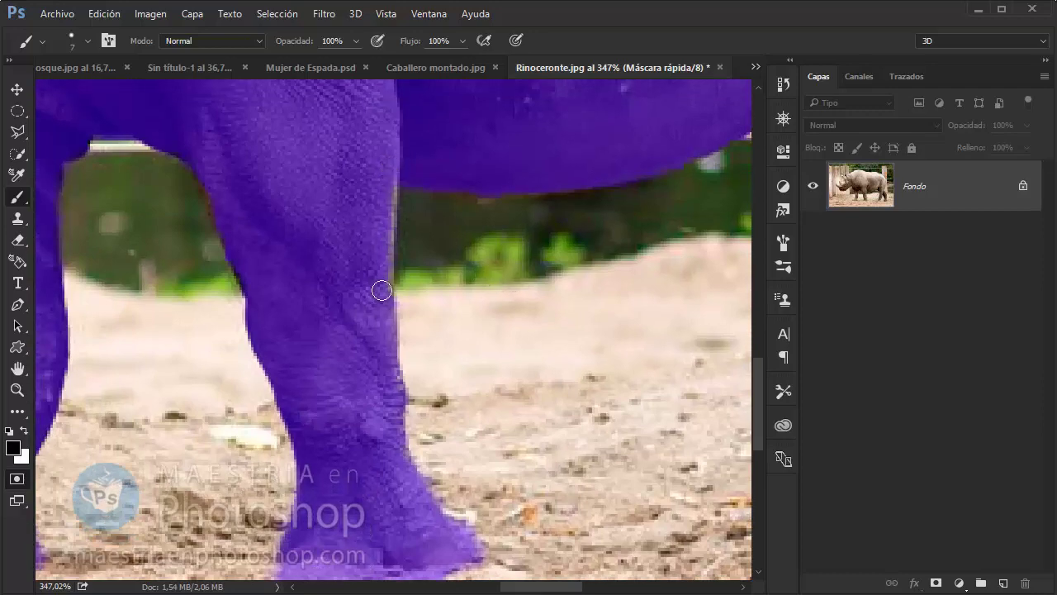
{"action": "scroll", "coordinate": [382, 290], "scroll_direction": "left", "scroll_amount": 1}
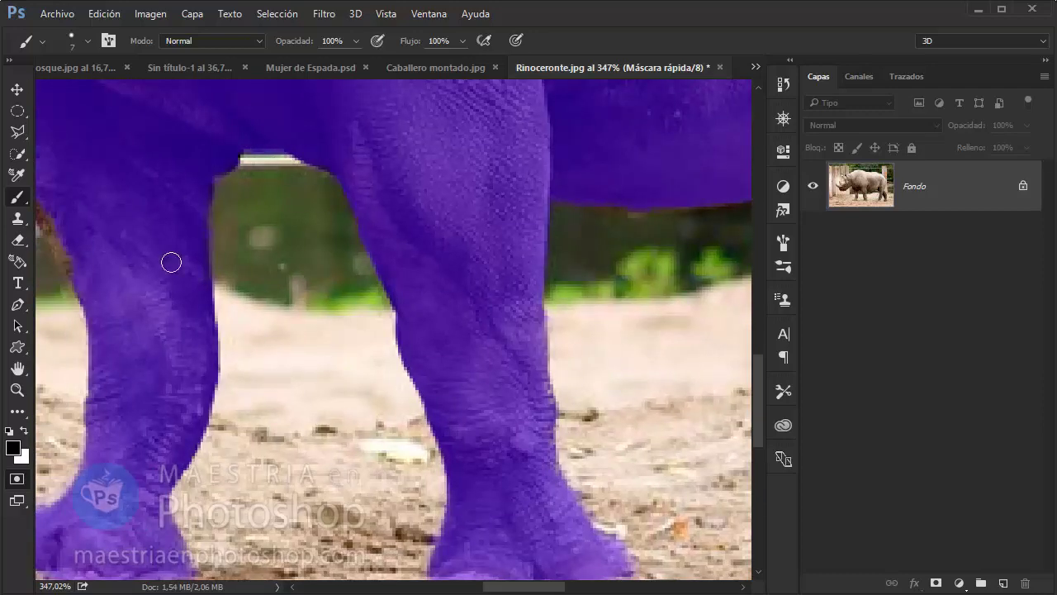
{"action": "scroll", "coordinate": [348, 239], "scroll_direction": "left", "scroll_amount": 2}
{"action": "left_click_drag", "start_coordinate": [298, 150], "coordinate": [328, 252]}
{"action": "left_click_drag", "start_coordinate": [294, 140], "coordinate": [394, 386]}
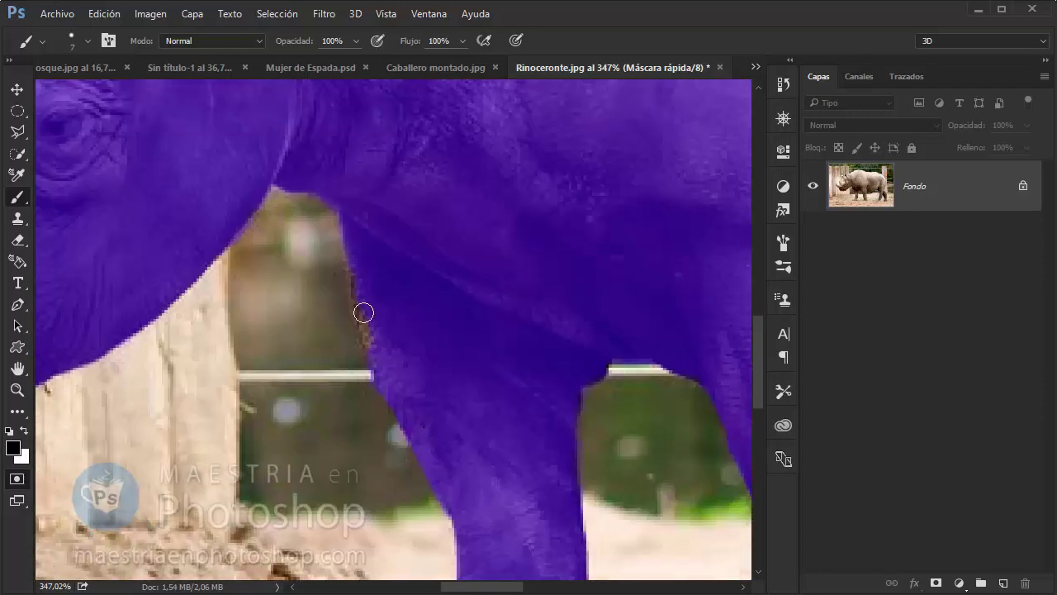
Erase the mask spill below the feet, then zoom out to the whole rhino.
{"action": "key", "text": "x"}
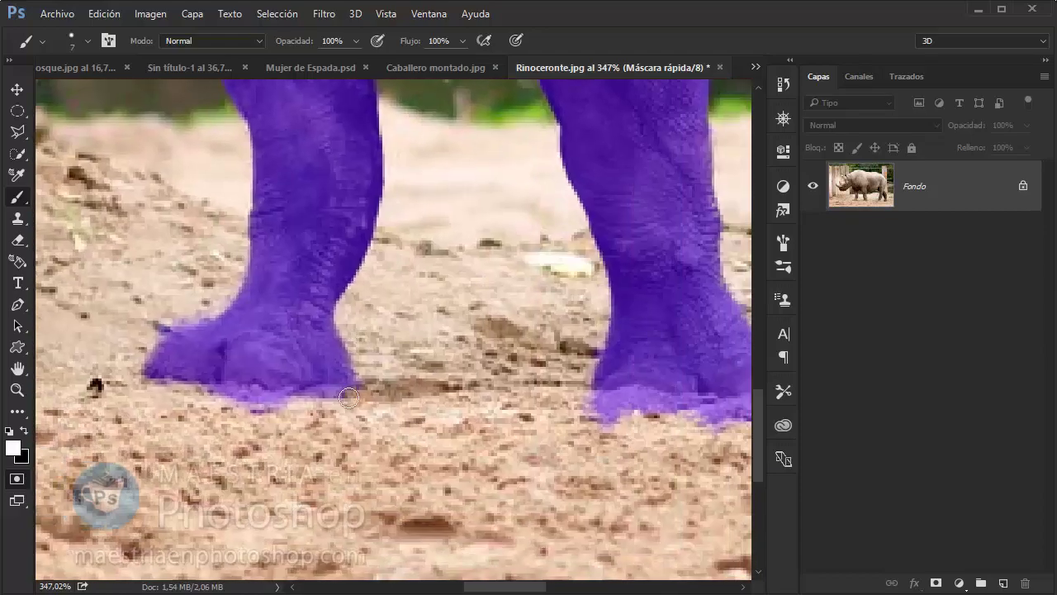
{"action": "left_click_drag", "start_coordinate": [351, 388], "coordinate": [154, 401]}
{"action": "scroll", "coordinate": [422, 411], "scroll_direction": "right", "scroll_amount": 3}
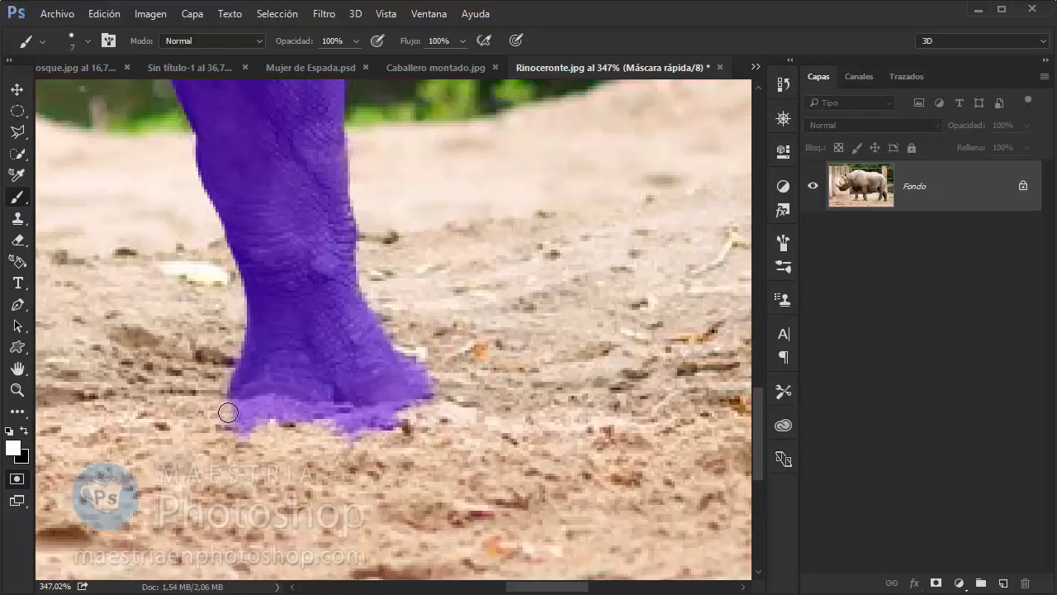
{"action": "mouse_move", "coordinate": [229, 414]}
{"action": "left_mouse_down"}
{"action": "mouse_move", "coordinate": [430, 413]}
{"action": "mouse_move", "coordinate": [231, 426]}
{"action": "left_mouse_up"}
{"action": "key", "text": "z"}
{"action": "scroll", "coordinate": [410, 265], "scroll_direction": "down", "scroll_amount": 4}
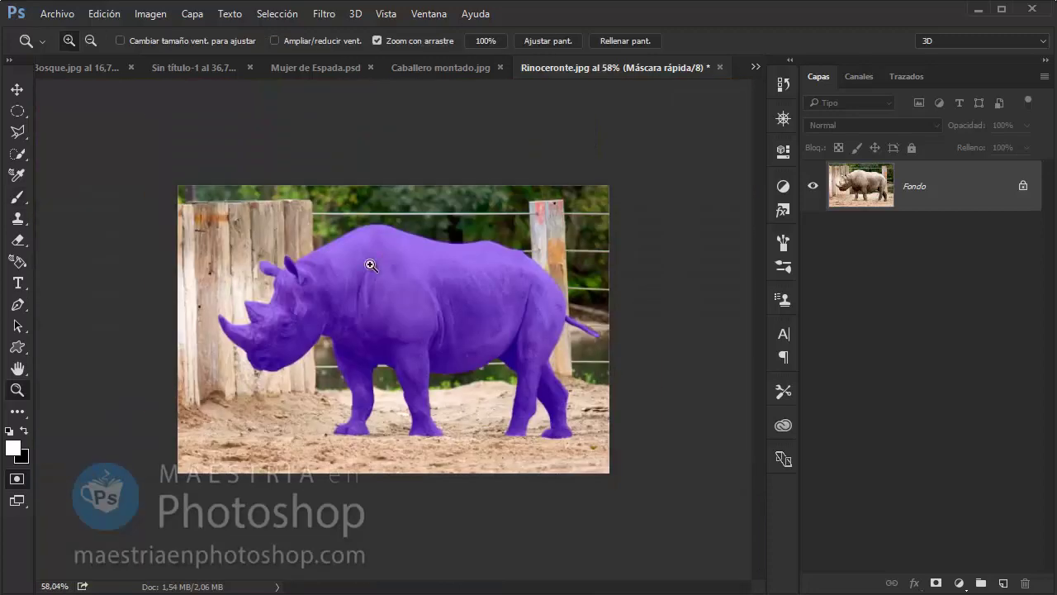
Convert the quick mask to a selection, copy the rhino, and paste it into Sin título-1.
{"action": "key", "text": "q"}
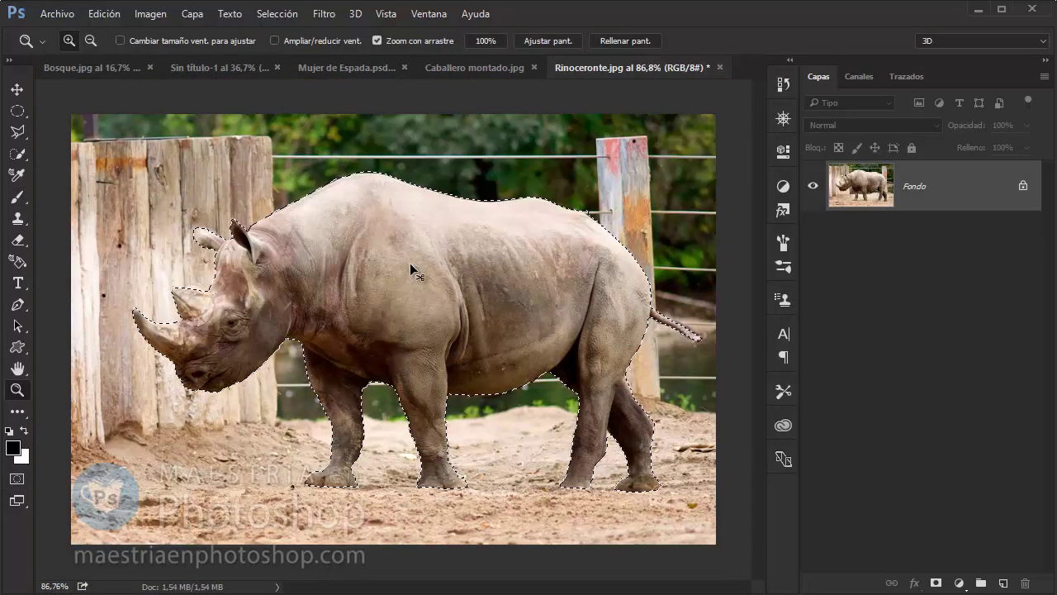
{"action": "key", "text": "ctrl+c"}
{"action": "left_click", "coordinate": [360, 67]}
{"action": "left_click", "coordinate": [215, 67]}
{"action": "left_click", "coordinate": [104, 14]}
{"action": "left_click", "coordinate": [124, 169]}
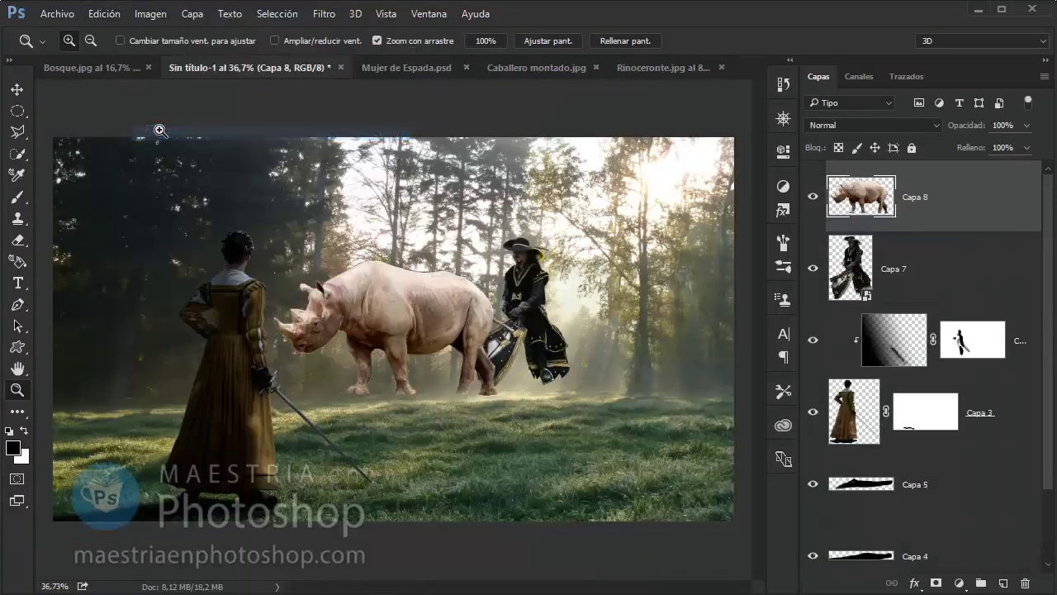
{"action": "key", "text": "v"}
Position the rhino under the rider and move Capa 8 below Capa 7.
{"action": "mouse_move", "coordinate": [323, 262]}
{"action": "left_mouse_down"}
{"action": "mouse_move", "coordinate": [435, 323]}
{"action": "mouse_move", "coordinate": [441, 308]}
{"action": "left_mouse_up"}
{"action": "left_click", "coordinate": [529, 284], "text": "ctrl"}
{"action": "left_click_drag", "start_coordinate": [555, 327], "coordinate": [535, 304]}
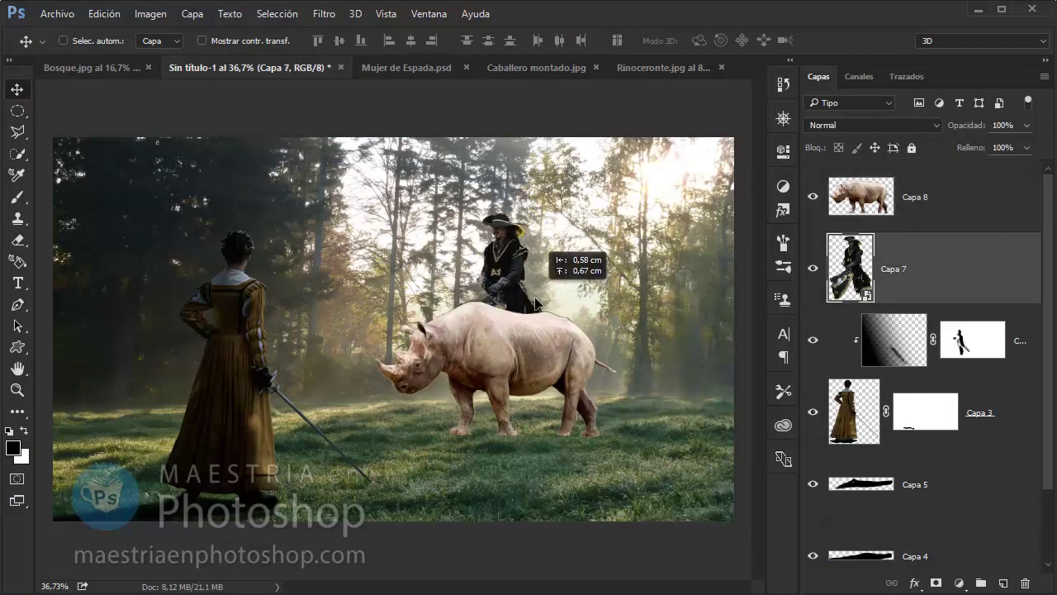
{"action": "left_click_drag", "start_coordinate": [876, 197], "coordinate": [815, 308]}
Nudge the rhino up, seat the knight further right, and rasterize Capa 7.
{"action": "left_click", "coordinate": [18, 390]}
{"action": "left_click_drag", "start_coordinate": [466, 284], "coordinate": [598, 438]}
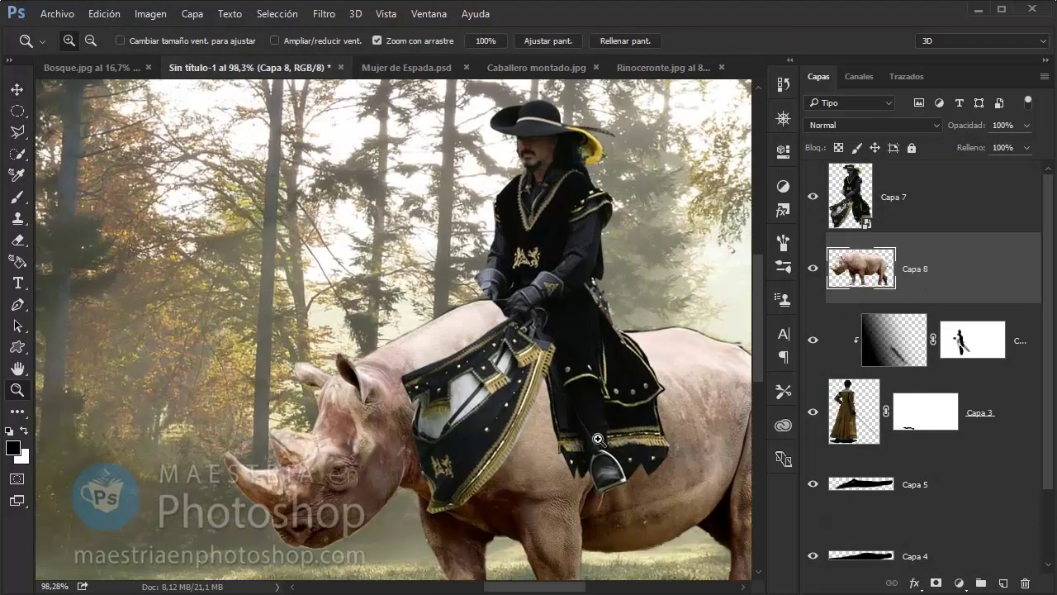
{"action": "key", "text": "v"}
{"action": "left_click_drag", "start_coordinate": [477, 273], "coordinate": [485, 258]}
{"action": "left_click", "coordinate": [628, 369], "text": "ctrl"}
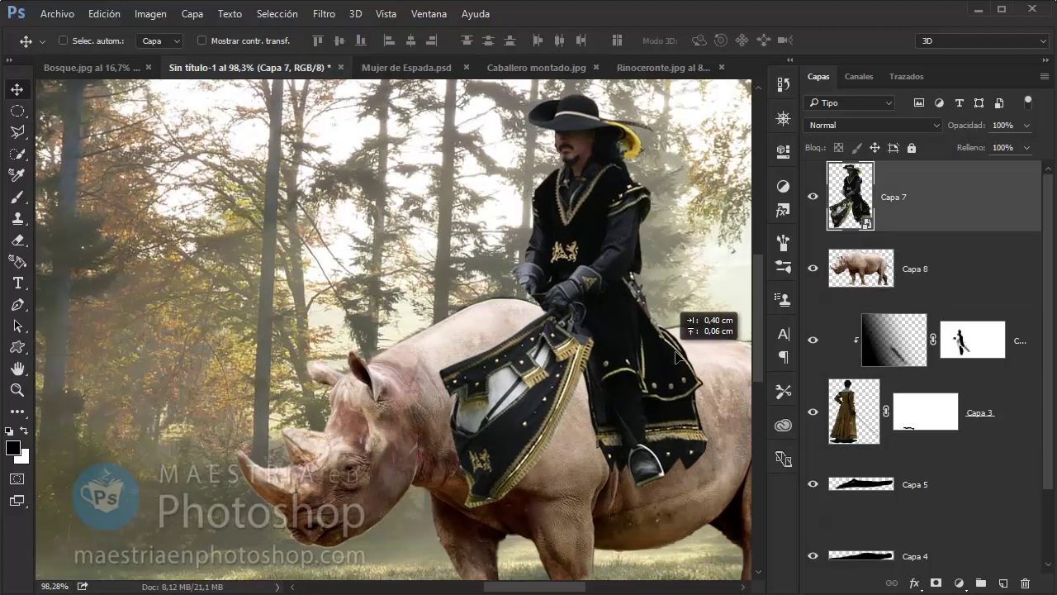
{"action": "mouse_move", "coordinate": [601, 386]}
{"action": "left_mouse_down"}
{"action": "mouse_move", "coordinate": [658, 398]}
{"action": "mouse_move", "coordinate": [654, 391]}
{"action": "left_mouse_up"}
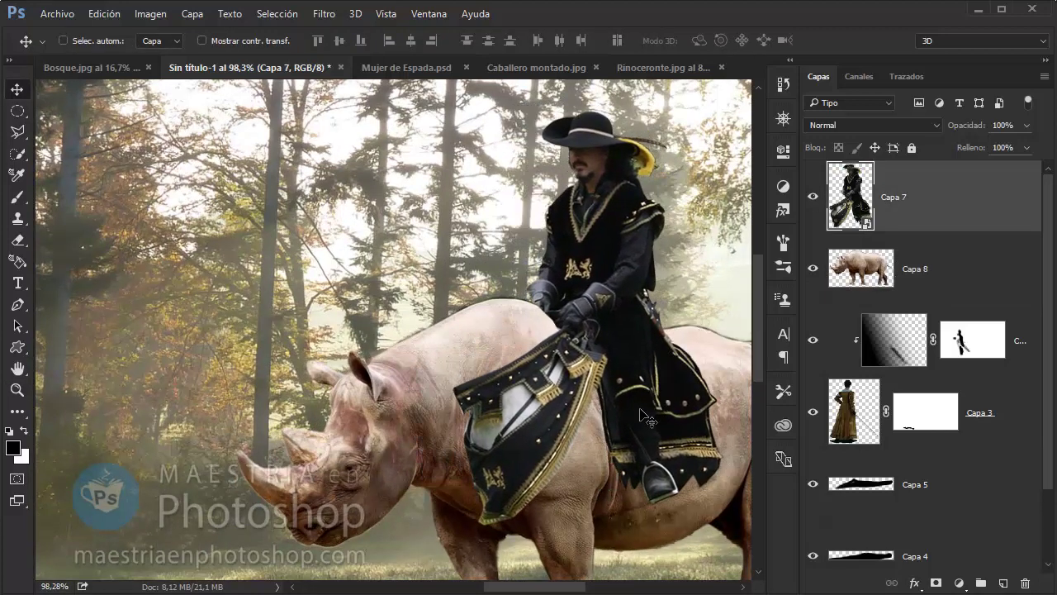
{"action": "right_click", "coordinate": [669, 339]}
{"action": "left_click", "coordinate": [567, 368]}
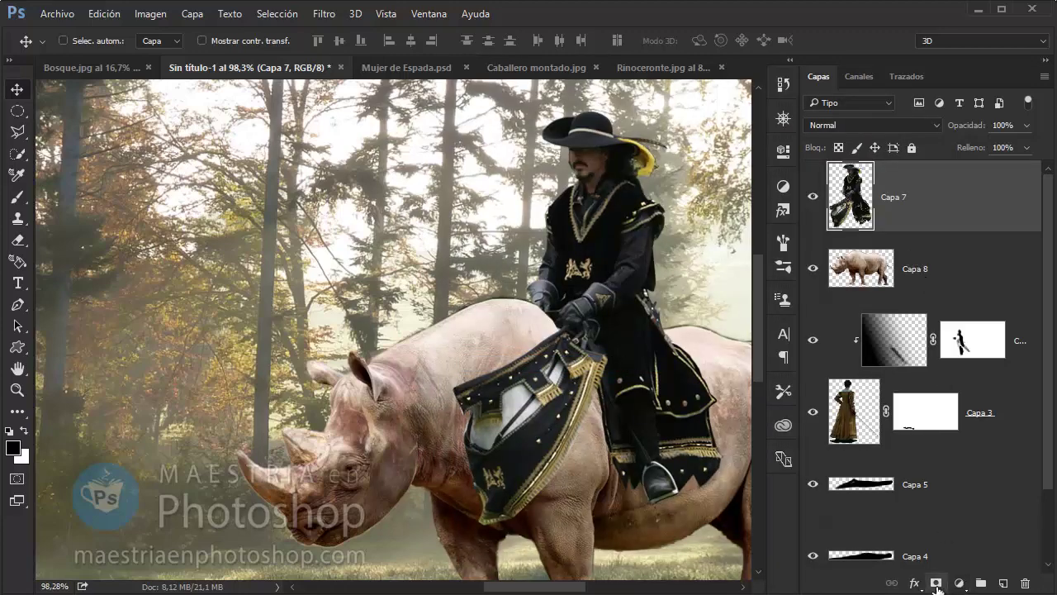
Add a layer mask to Capa 7 and paint black over the caparison on the rhino's neck.
{"action": "left_click", "coordinate": [936, 583]}
{"action": "key", "text": "x"}
{"action": "key", "text": "z"}
{"action": "mouse_move", "coordinate": [505, 459]}
{"action": "left_mouse_down"}
{"action": "mouse_move", "coordinate": [618, 424]}
{"action": "mouse_move", "coordinate": [649, 429]}
{"action": "left_mouse_up"}
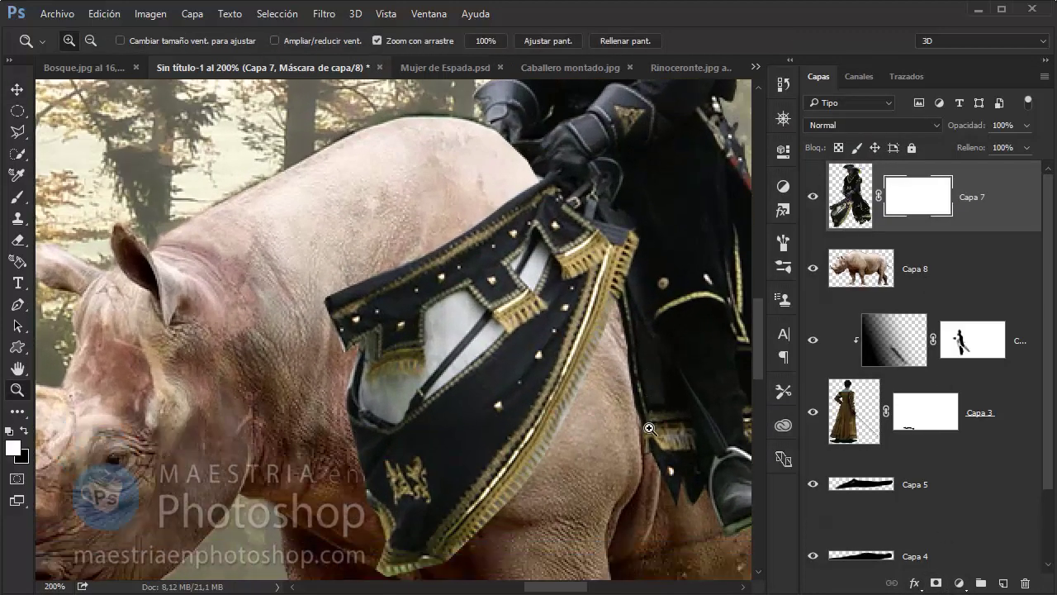
{"action": "scroll", "coordinate": [650, 429], "scroll_direction": "down", "scroll_amount": 1}
{"action": "key", "text": "b"}
{"action": "right_click", "coordinate": [569, 165]}
{"action": "key", "text": "Escape"}
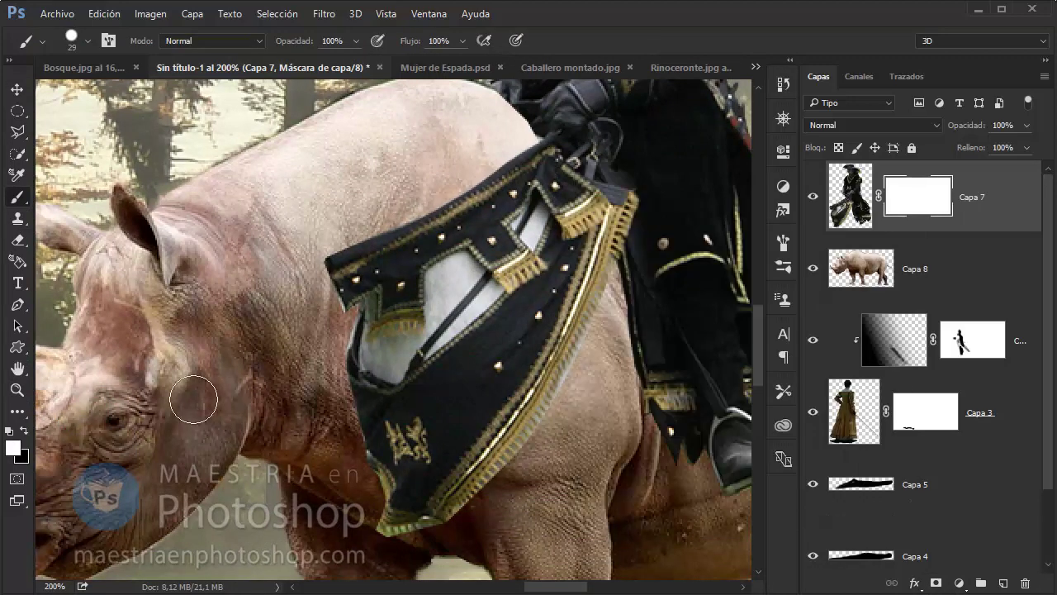
{"action": "key", "text": "x"}
{"action": "mouse_move", "coordinate": [527, 165]}
{"action": "left_mouse_down"}
{"action": "mouse_move", "coordinate": [609, 210]}
{"action": "mouse_move", "coordinate": [407, 459]}
{"action": "mouse_move", "coordinate": [501, 335]}
{"action": "mouse_move", "coordinate": [490, 278]}
{"action": "mouse_move", "coordinate": [374, 291]}
{"action": "left_mouse_up"}
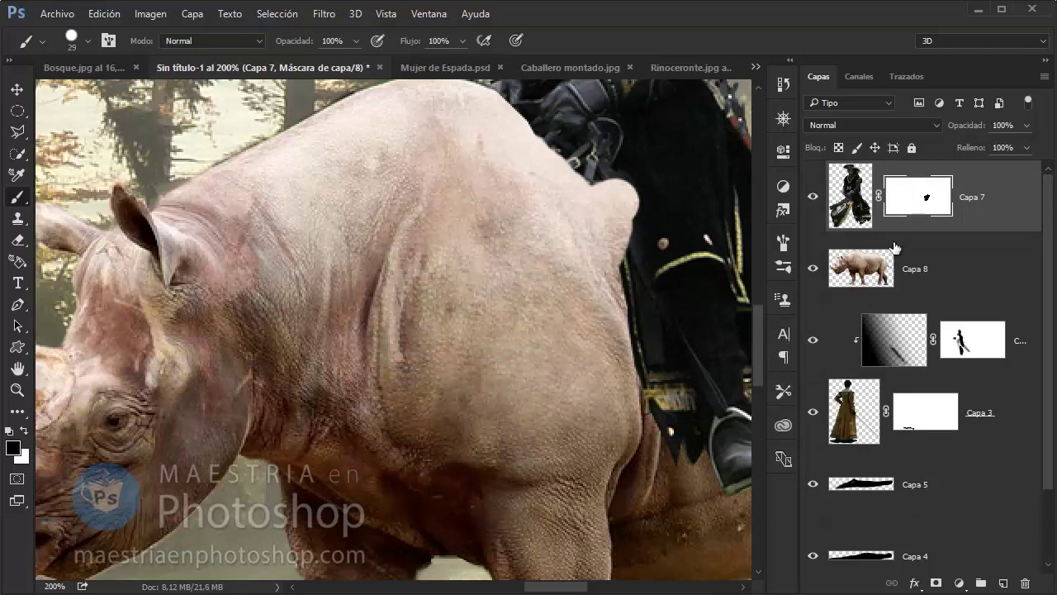
Duplicate the rider layer as Capa 7 copia and select the copy's layer mask.
{"action": "key", "text": "ctrl+j"}
{"action": "key", "text": "z"}
{"action": "key", "text": "ctrl+0"}
{"action": "left_click", "coordinate": [918, 196]}
Move the caparison copy down-left onto the neck and delete its layer mask.
{"action": "key", "text": "ctrl+i"}
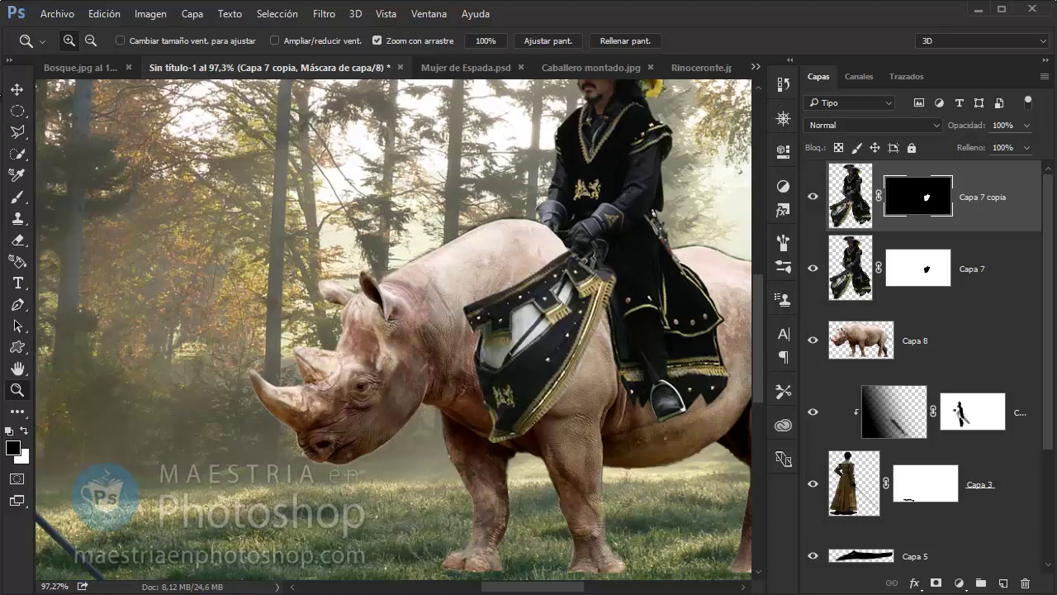
{"action": "key", "text": "v"}
{"action": "left_click_drag", "start_coordinate": [514, 337], "coordinate": [466, 365]}
{"action": "right_click", "coordinate": [915, 196]}
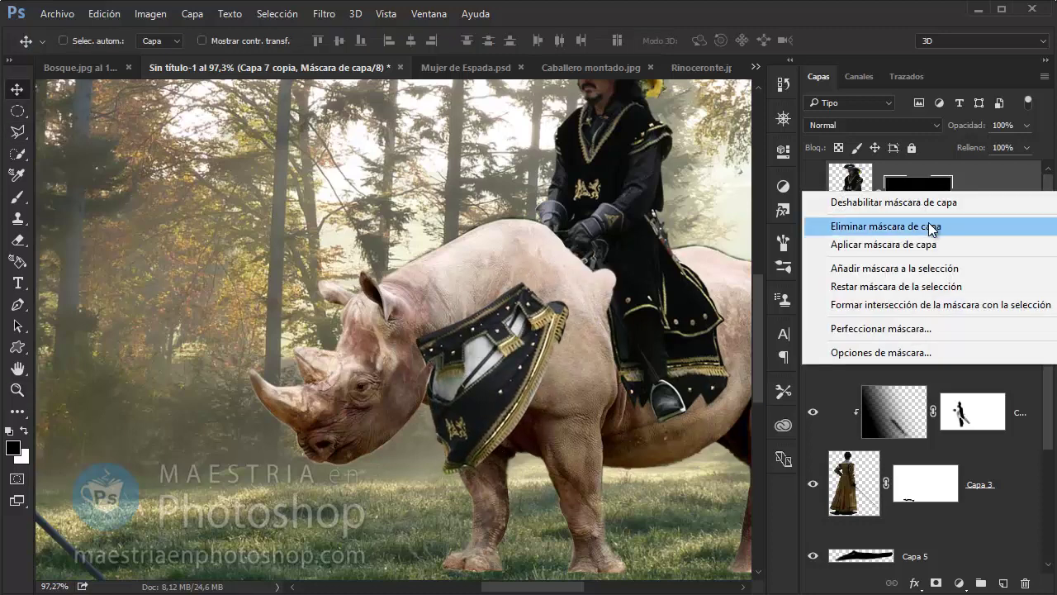
{"action": "left_click", "coordinate": [931, 228]}
Warp the caparison copy so its left side wraps around the rhino's neck.
{"action": "key", "text": "ctrl+t"}
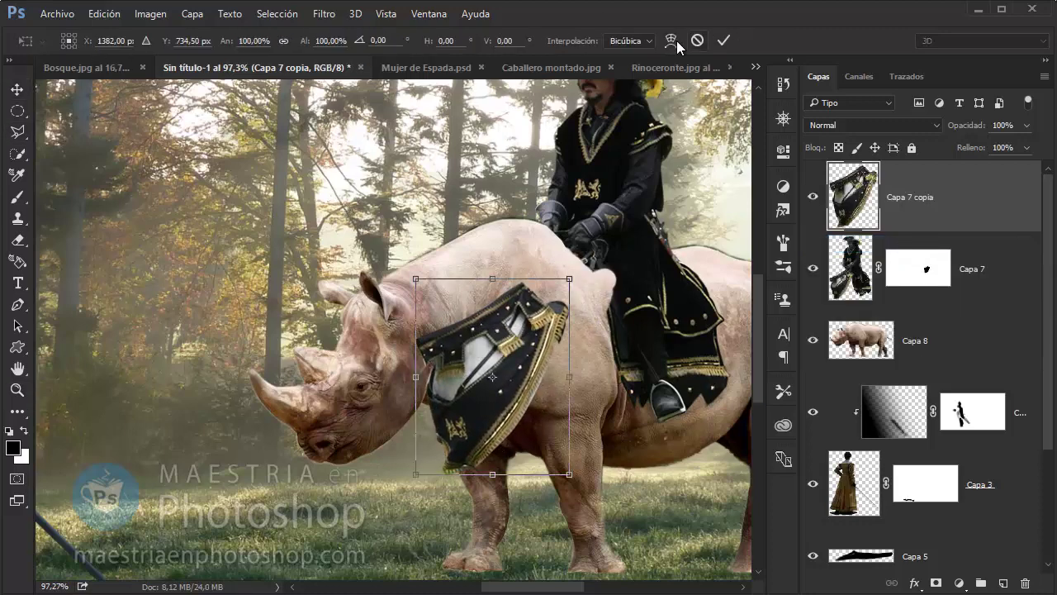
{"action": "left_click", "coordinate": [677, 41]}
{"action": "mouse_move", "coordinate": [570, 284]}
{"action": "left_mouse_down"}
{"action": "mouse_move", "coordinate": [591, 256]}
{"action": "mouse_move", "coordinate": [588, 275]}
{"action": "left_mouse_up"}
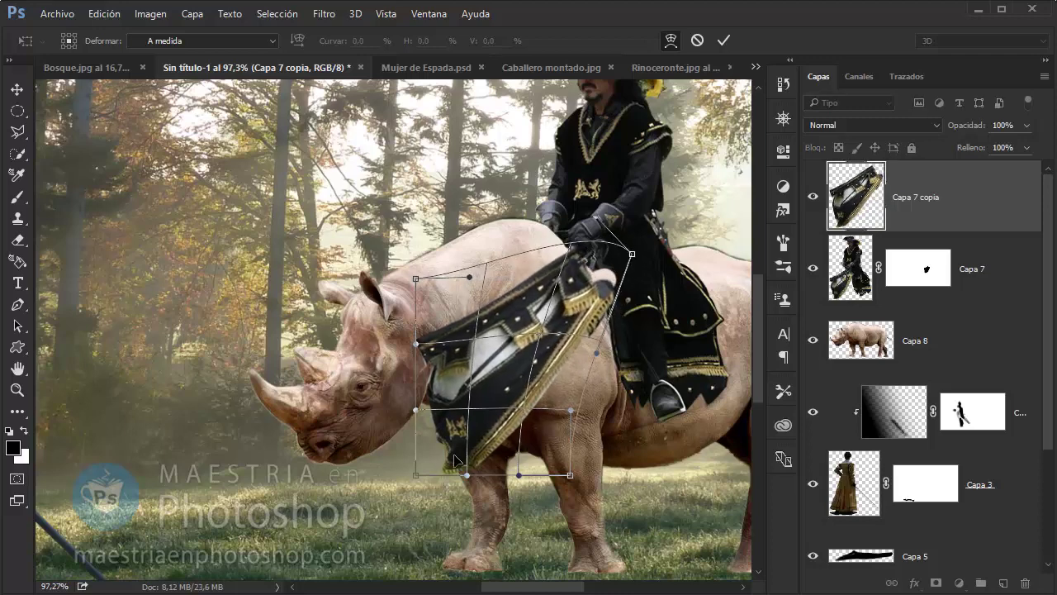
{"action": "left_click_drag", "start_coordinate": [456, 460], "coordinate": [511, 312]}
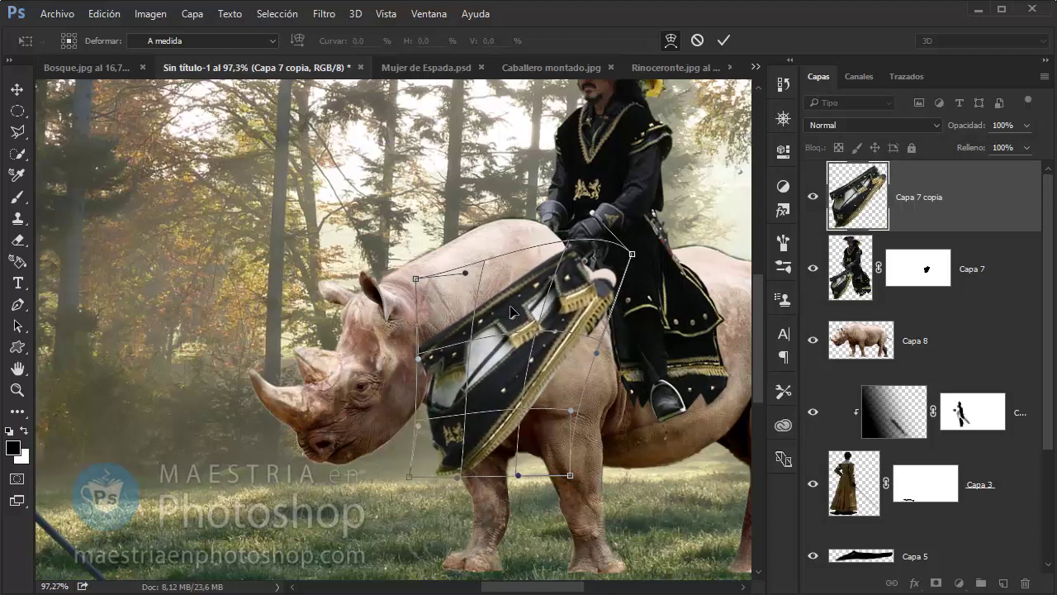
{"action": "left_click_drag", "start_coordinate": [431, 456], "coordinate": [424, 451]}
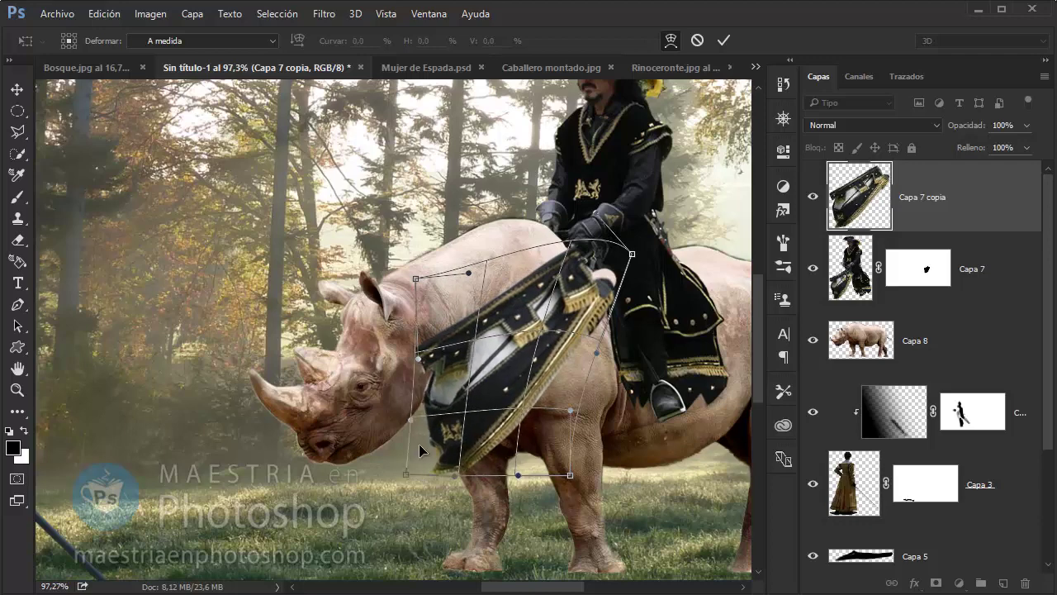
{"action": "left_click", "coordinate": [724, 40]}
On the rider layer's mask, hide the pink patch beside the caparison.
{"action": "left_click", "coordinate": [896, 262]}
{"action": "left_click", "coordinate": [17, 390]}
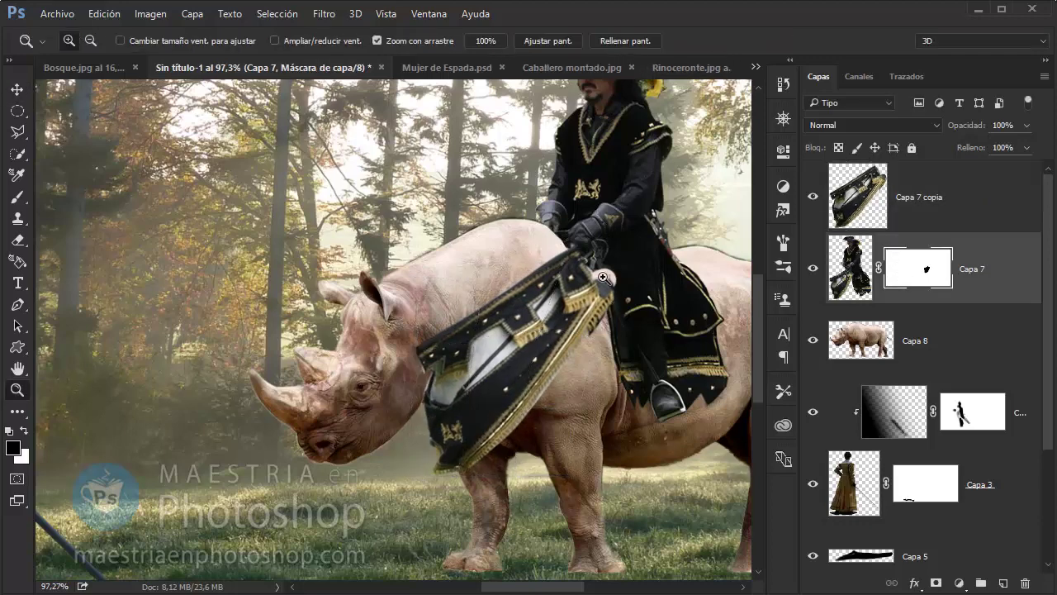
{"action": "left_click_drag", "start_coordinate": [593, 282], "coordinate": [660, 281]}
{"action": "left_click", "coordinate": [16, 197]}
{"action": "left_click", "coordinate": [24, 432]}
{"action": "left_click_drag", "start_coordinate": [616, 248], "coordinate": [628, 281]}
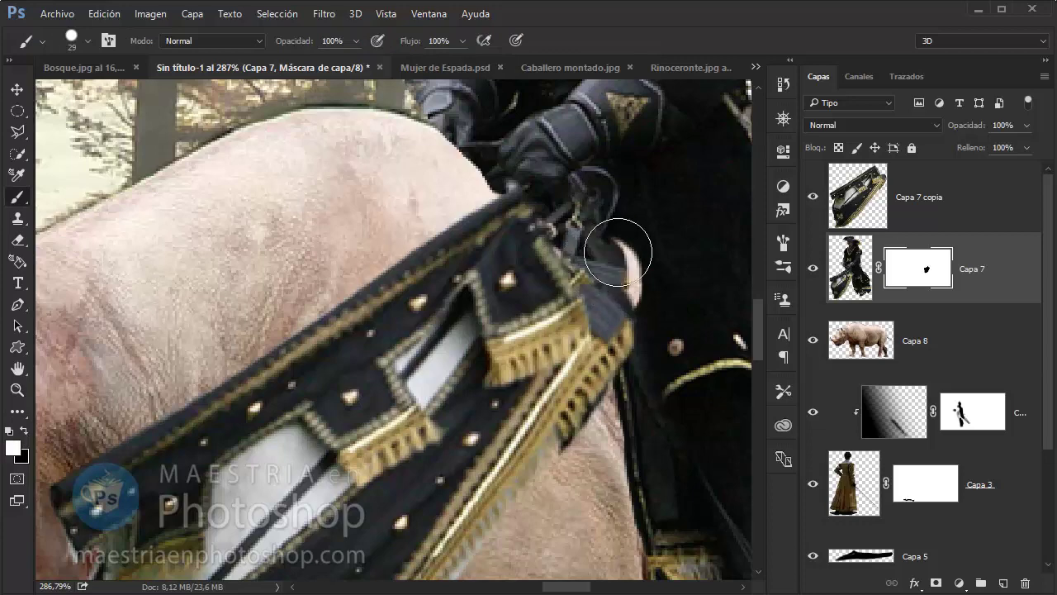
Warp the caparison copy's right edge outward.
{"action": "left_click", "coordinate": [555, 150], "text": "ctrl"}
{"action": "key", "text": "ctrl+t"}
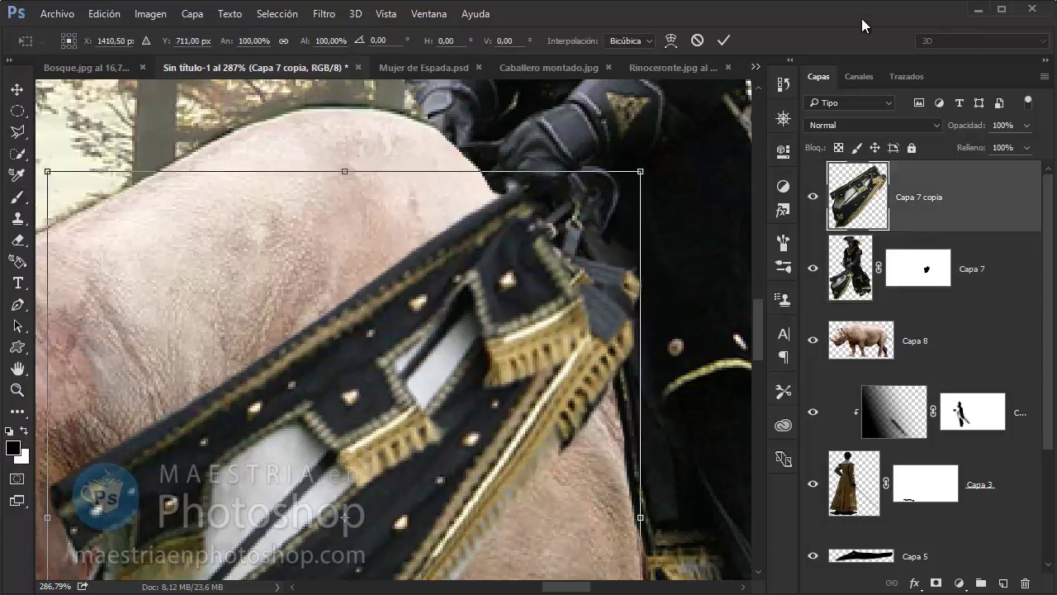
{"action": "left_click", "coordinate": [671, 39]}
{"action": "left_click_drag", "start_coordinate": [643, 402], "coordinate": [681, 339]}
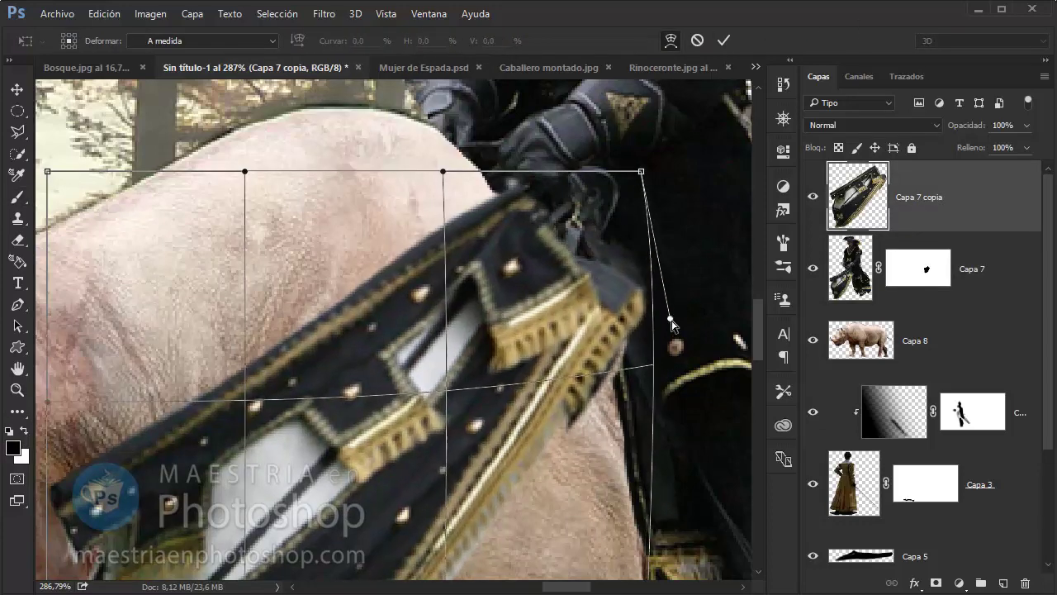
{"action": "left_click", "coordinate": [718, 44]}
Compare the caparison copy on and off, then lower its opacity to 79%.
{"action": "key", "text": "z"}
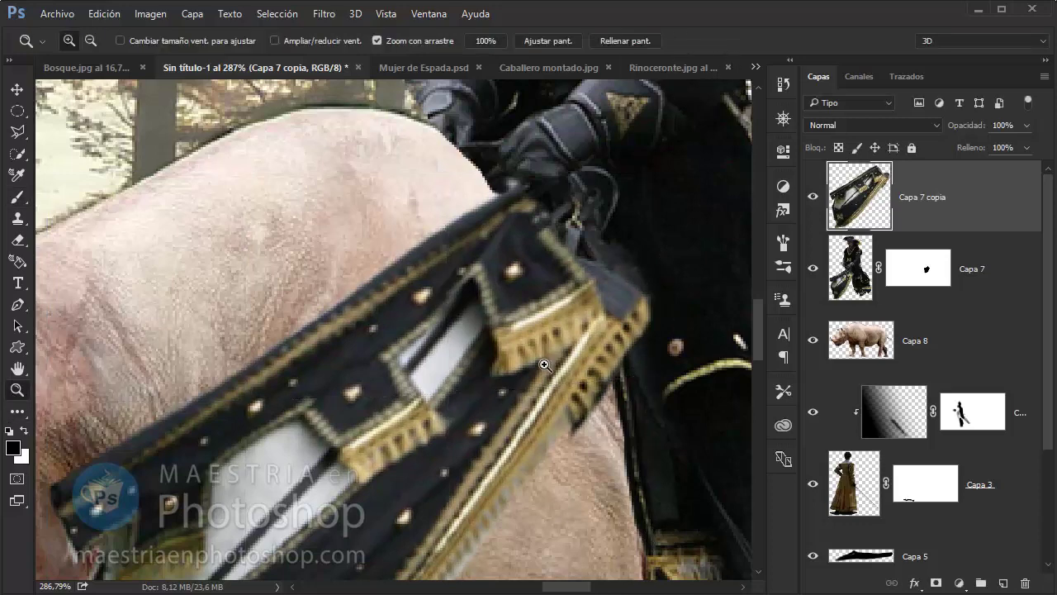
{"action": "left_click_drag", "start_coordinate": [543, 366], "coordinate": [518, 379]}
{"action": "left_click", "coordinate": [812, 197]}
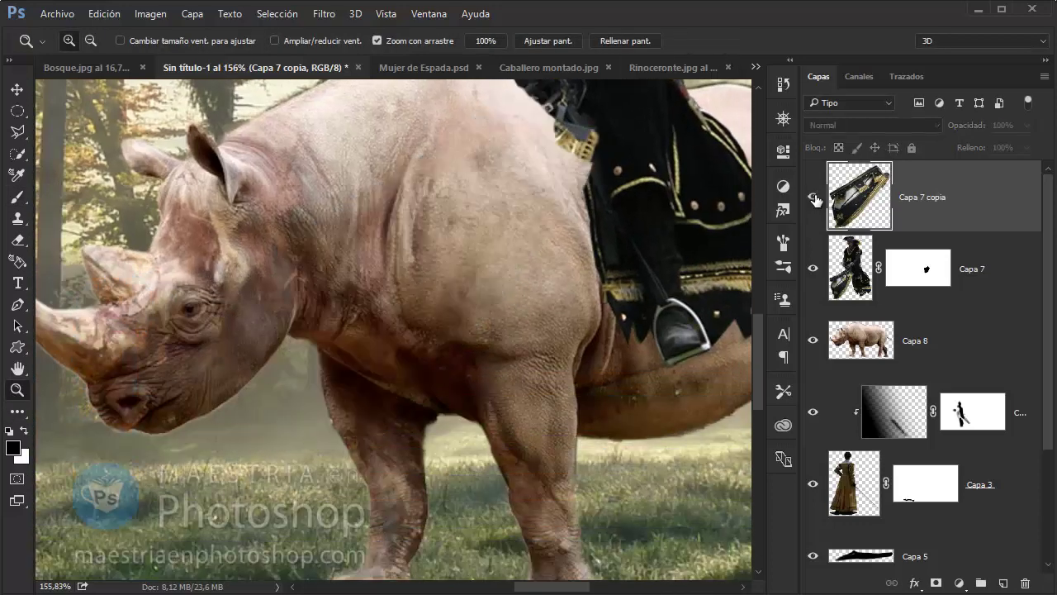
{"action": "left_click", "coordinate": [812, 196]}
{"action": "left_click", "coordinate": [813, 197]}
{"action": "left_click_drag", "start_coordinate": [971, 126], "coordinate": [947, 128]}
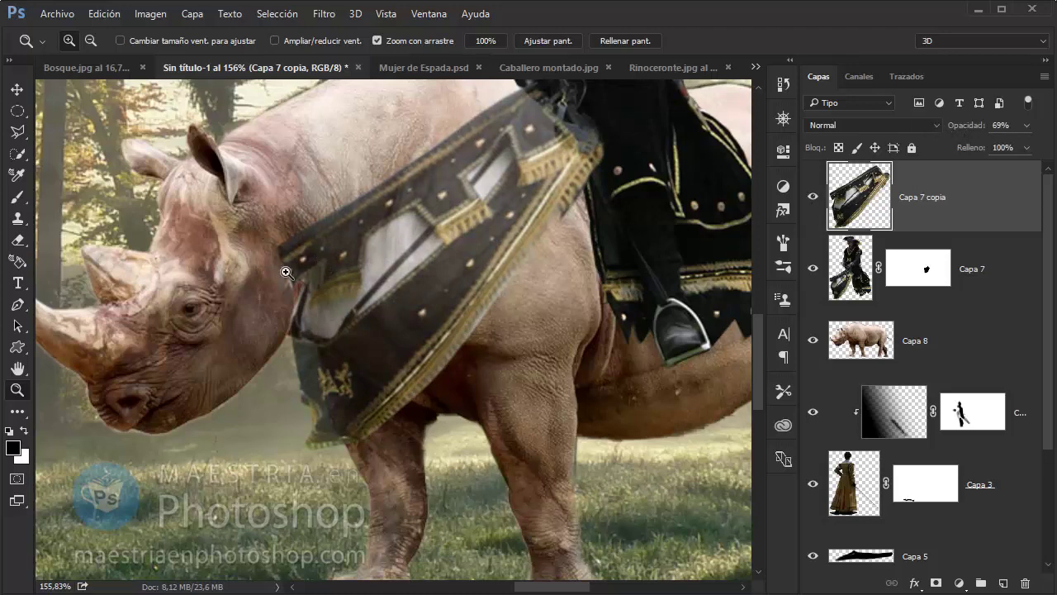
Bend the caparison's left edge around the neck and raise its opacity to 87%.
{"action": "key", "text": "ctrl+t"}
{"action": "left_click", "coordinate": [671, 40]}
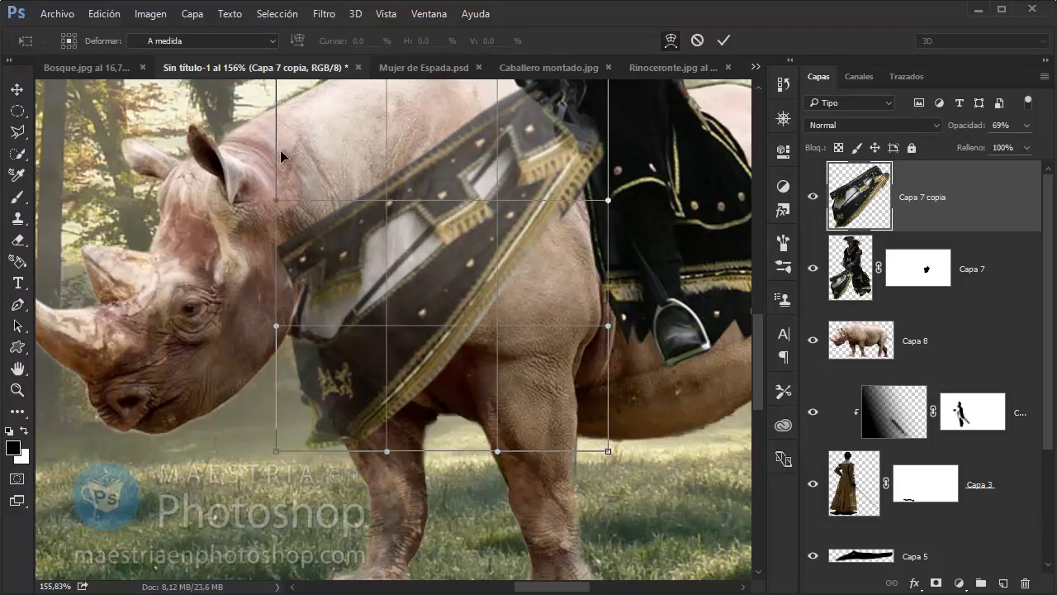
{"action": "mouse_move", "coordinate": [280, 153]}
{"action": "left_mouse_down"}
{"action": "mouse_move", "coordinate": [317, 260]}
{"action": "mouse_move", "coordinate": [343, 259]}
{"action": "left_mouse_up"}
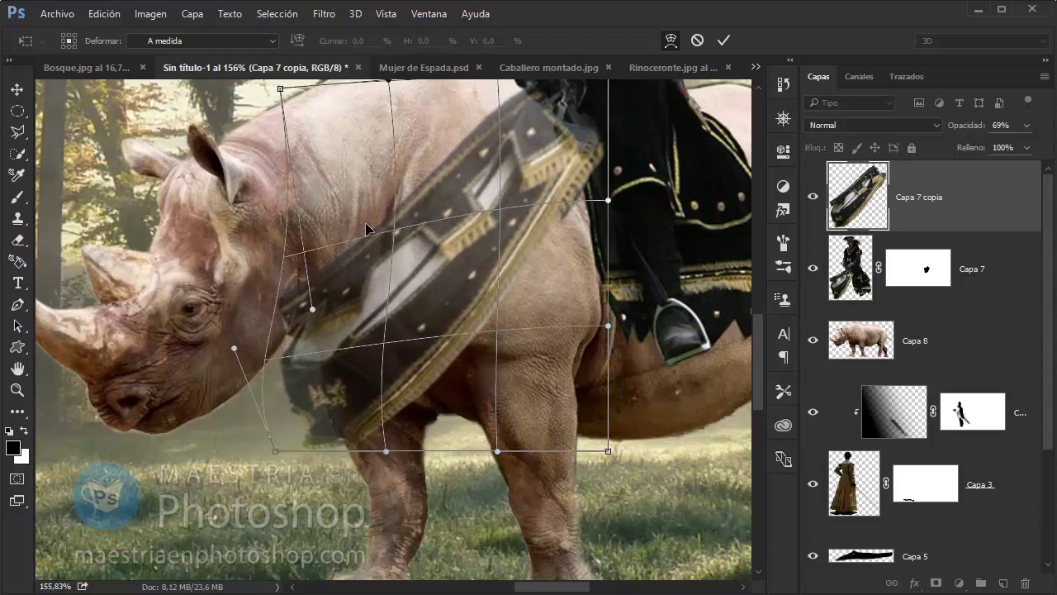
{"action": "left_click", "coordinate": [721, 41]}
{"action": "left_click_drag", "start_coordinate": [958, 128], "coordinate": [969, 130]}
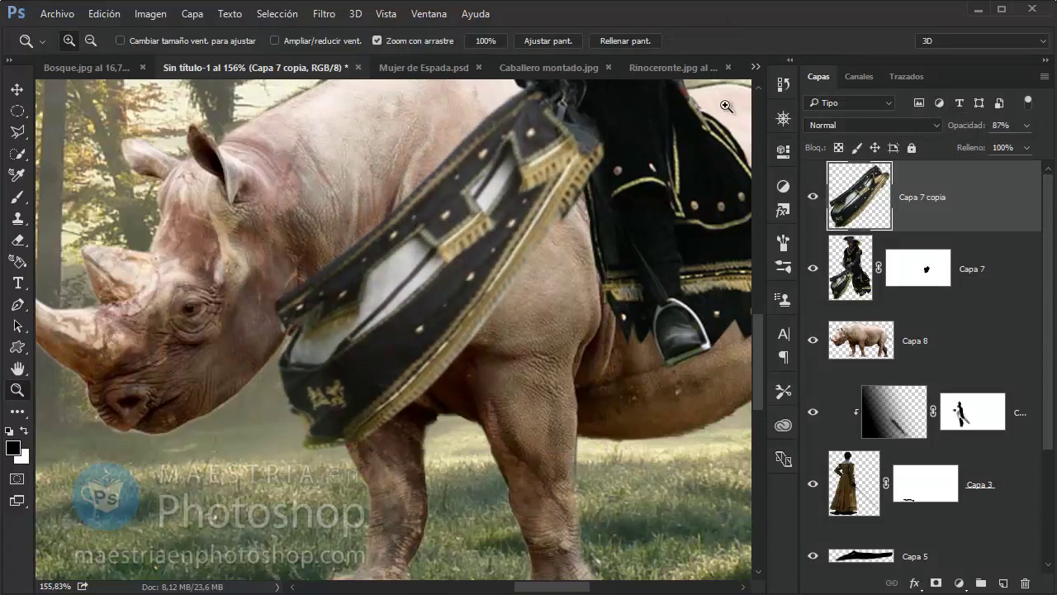
{"action": "left_click", "coordinate": [936, 583]}
With a black brush, drop Capa 7 copia to 50% opacity, mask a bit near the neck, then restore 100%.
{"action": "key", "text": "b"}
{"action": "key", "text": "x"}
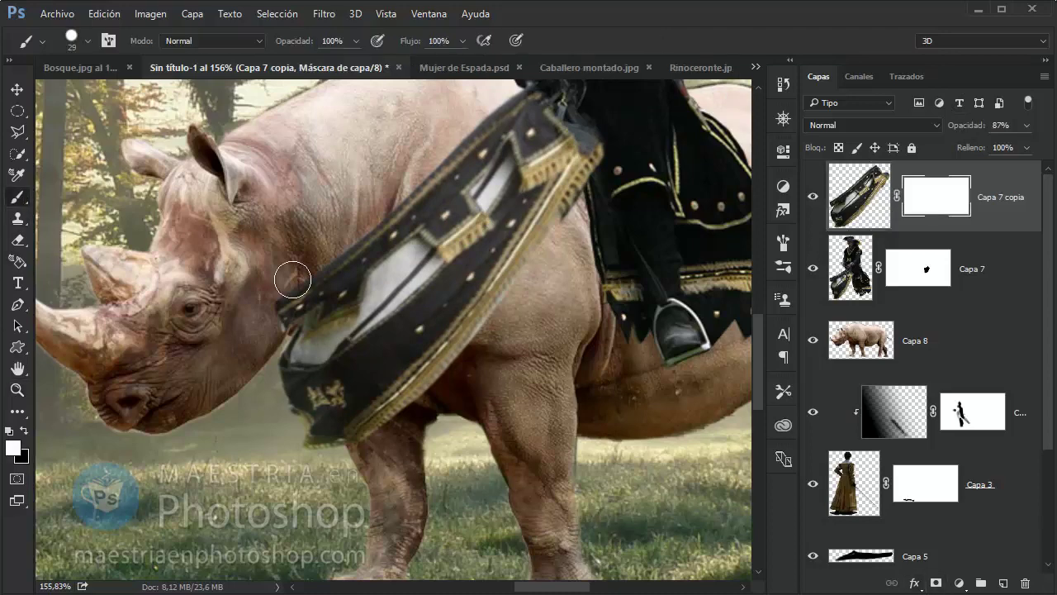
{"action": "left_click", "coordinate": [25, 432]}
{"action": "left_click", "coordinate": [1000, 125]}
{"action": "type", "text": "50"}
{"action": "key", "text": "Return"}
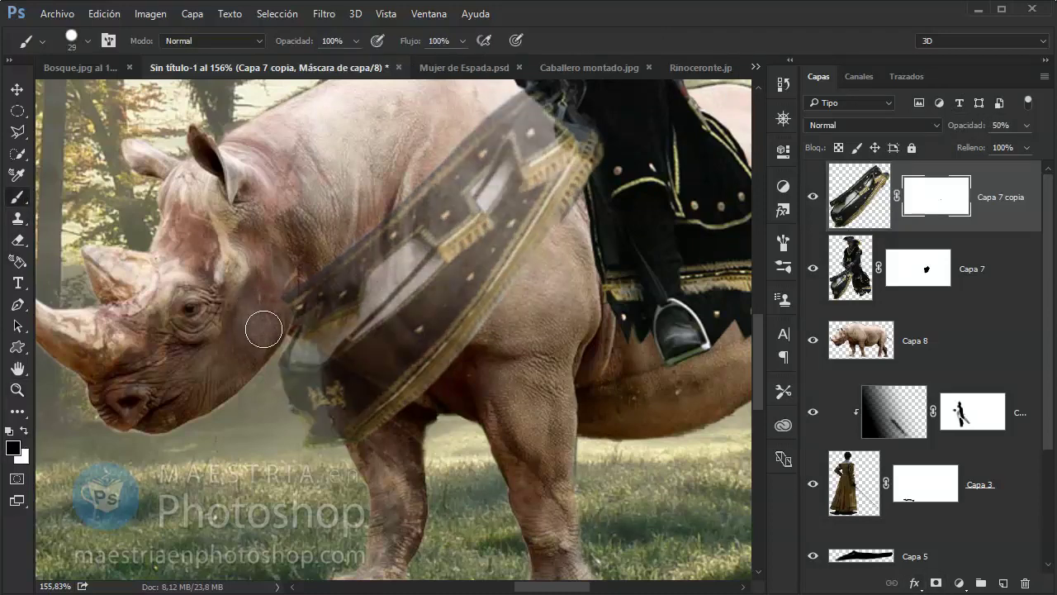
{"action": "left_click_drag", "start_coordinate": [264, 308], "coordinate": [332, 297]}
{"action": "type", "text": "x"}
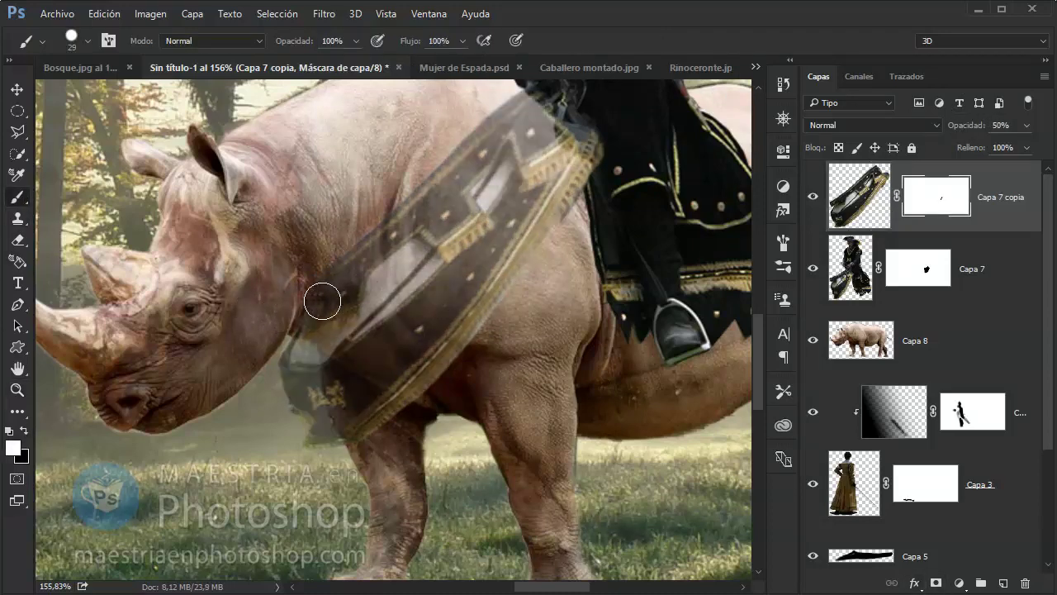
{"action": "type", "text": "100"}
{"action": "key", "text": "Return"}
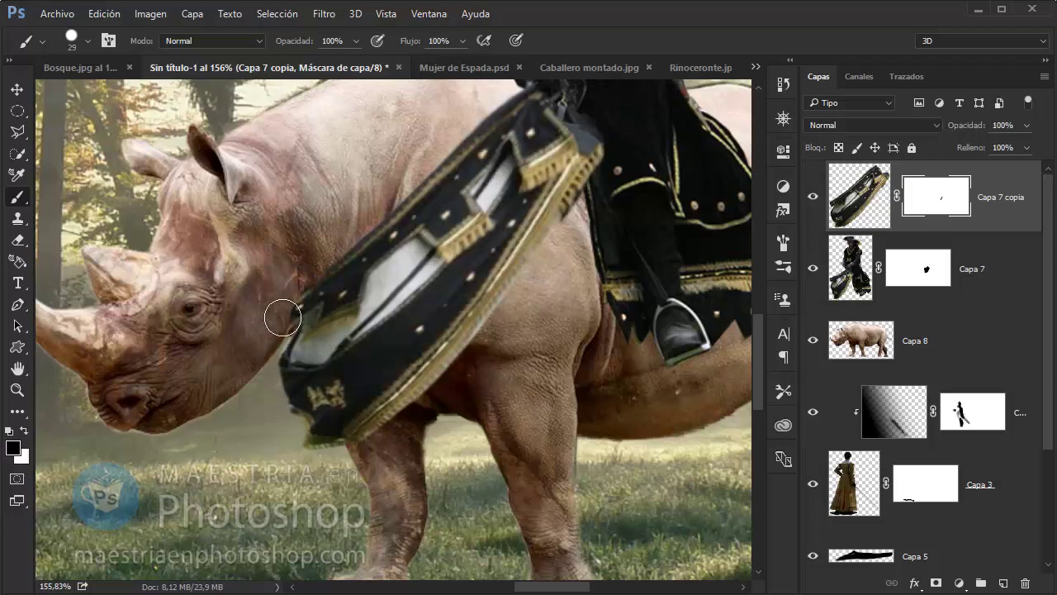
Zoom into the caparison's lower opening and mask a spot on its inner edge.
{"action": "key", "text": "x"}
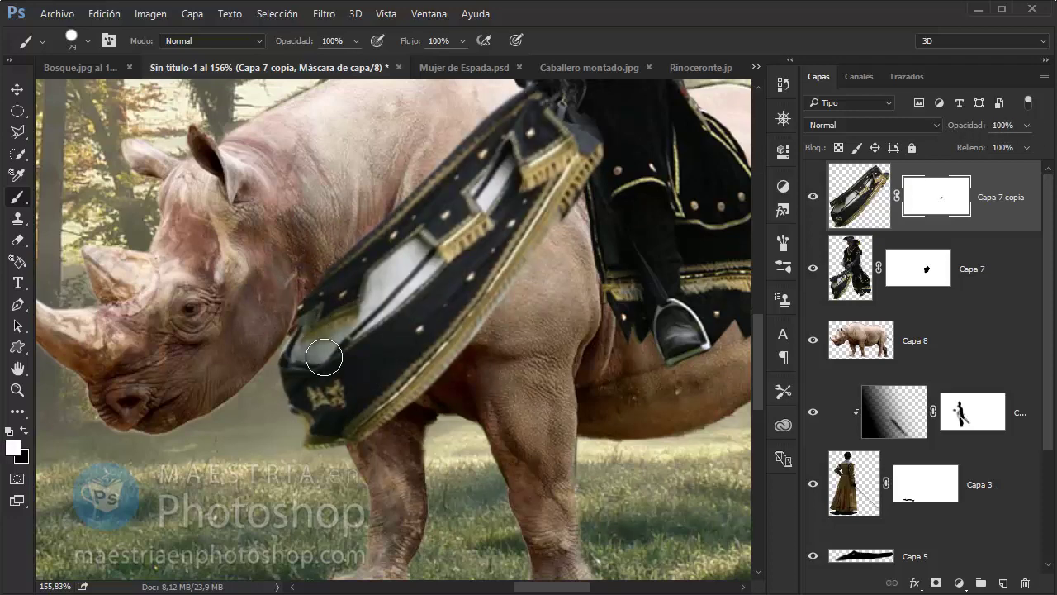
{"action": "key", "text": "z"}
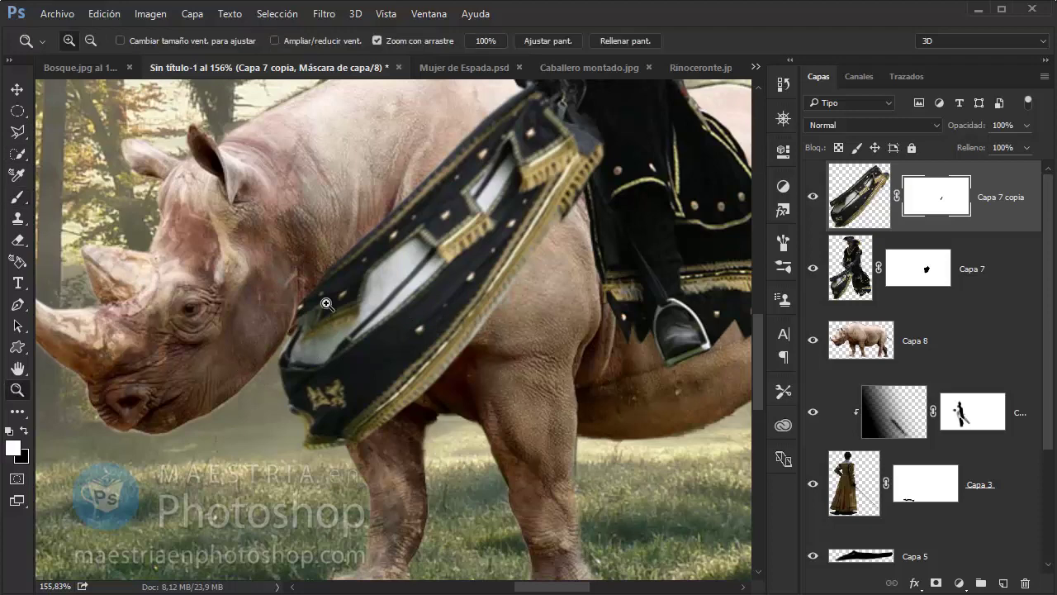
{"action": "left_click_drag", "start_coordinate": [323, 302], "coordinate": [387, 304]}
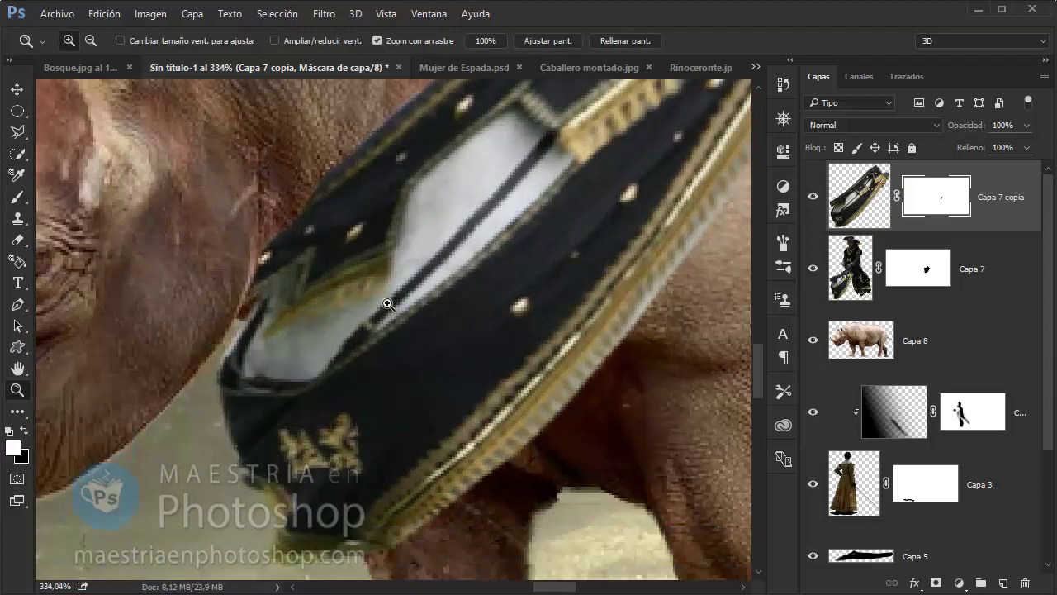
{"action": "left_click", "coordinate": [18, 204]}
{"action": "right_click", "coordinate": [305, 248]}
{"action": "key", "text": "Return"}
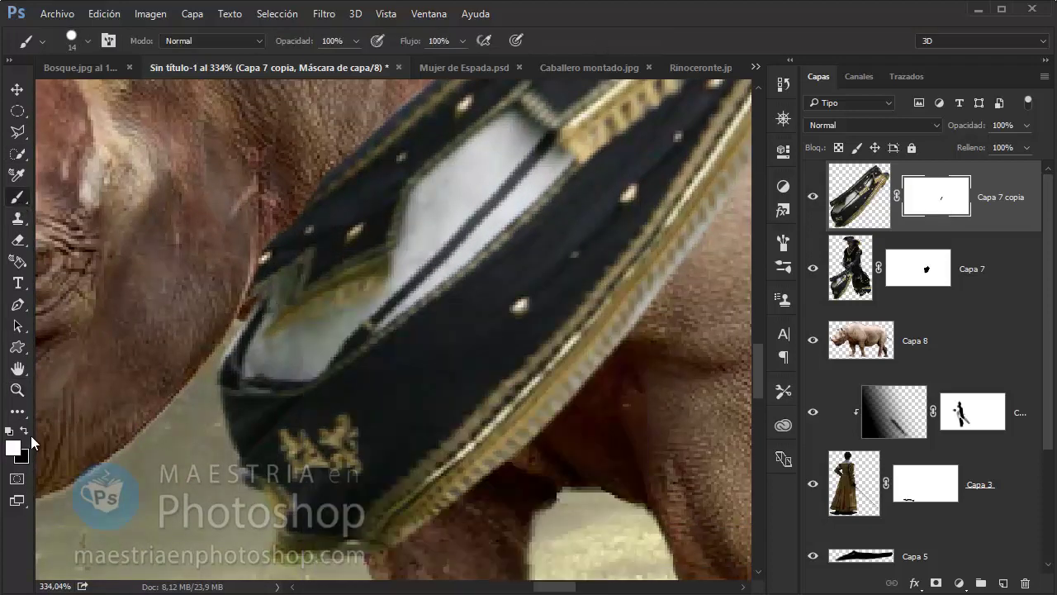
{"action": "key", "text": "x"}
{"action": "left_click_drag", "start_coordinate": [286, 349], "coordinate": [312, 335]}
With a 9 px brush, mask the white lining so rhino skin shows through the lower opening.
{"action": "right_click", "coordinate": [300, 361]}
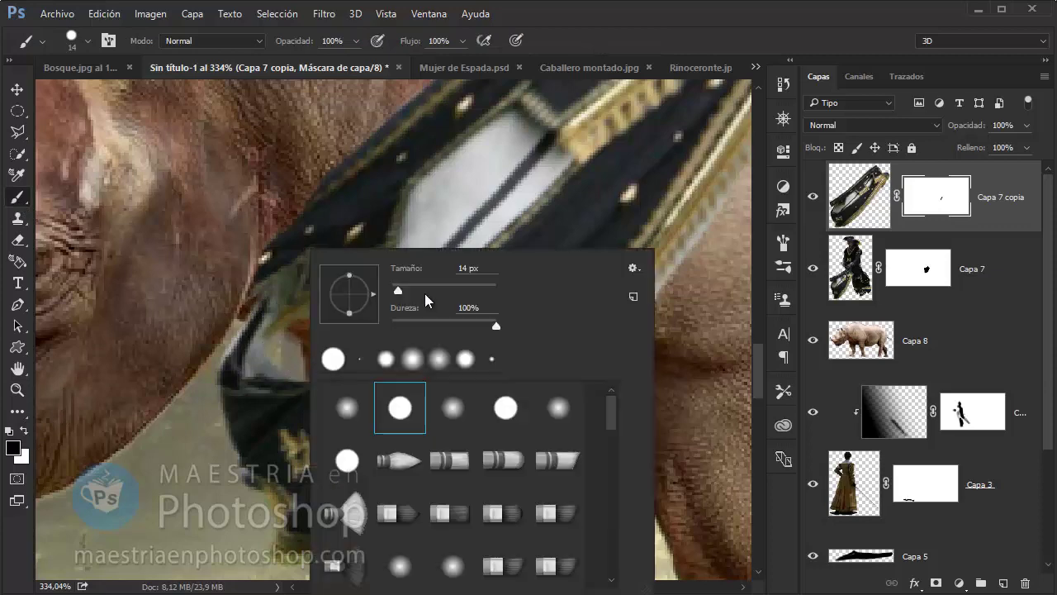
{"action": "type", "text": "9"}
{"action": "key", "text": "Return"}
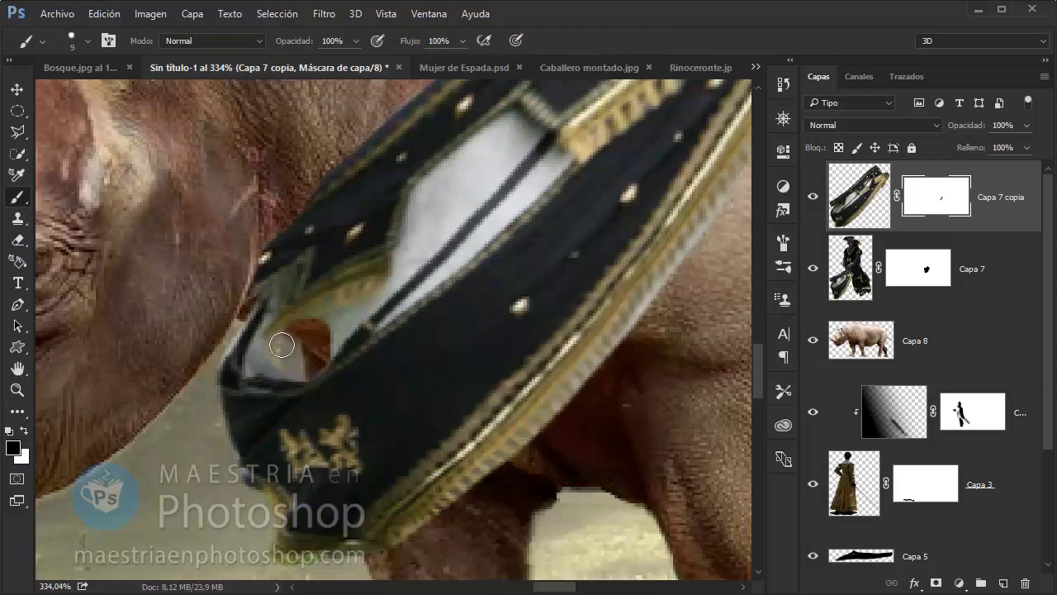
{"action": "mouse_move", "coordinate": [266, 346]}
{"action": "left_mouse_down"}
{"action": "mouse_move", "coordinate": [271, 367]}
{"action": "mouse_move", "coordinate": [303, 349]}
{"action": "left_mouse_up"}
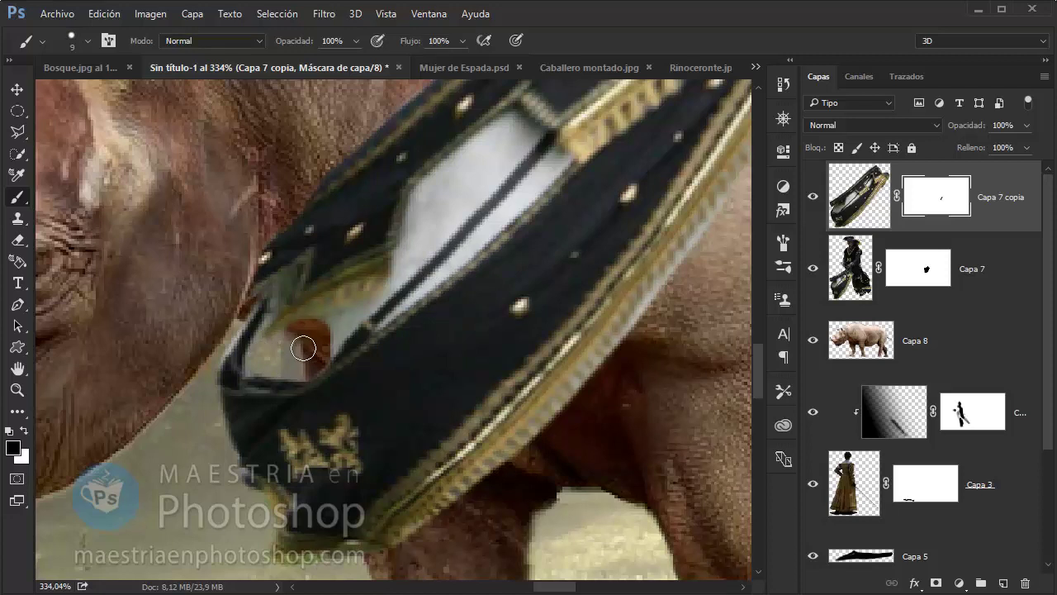
{"action": "mouse_move", "coordinate": [322, 326]}
{"action": "left_mouse_down"}
{"action": "mouse_move", "coordinate": [319, 354]}
{"action": "mouse_move", "coordinate": [394, 285]}
{"action": "mouse_move", "coordinate": [426, 191]}
{"action": "mouse_move", "coordinate": [464, 168]}
{"action": "left_mouse_up"}
{"action": "mouse_move", "coordinate": [464, 167]}
{"action": "left_mouse_down"}
{"action": "mouse_move", "coordinate": [424, 192]}
{"action": "mouse_move", "coordinate": [524, 124]}
{"action": "mouse_move", "coordinate": [549, 161]}
{"action": "mouse_move", "coordinate": [509, 209]}
{"action": "mouse_move", "coordinate": [380, 306]}
{"action": "mouse_move", "coordinate": [495, 157]}
{"action": "mouse_move", "coordinate": [518, 205]}
{"action": "left_mouse_up"}
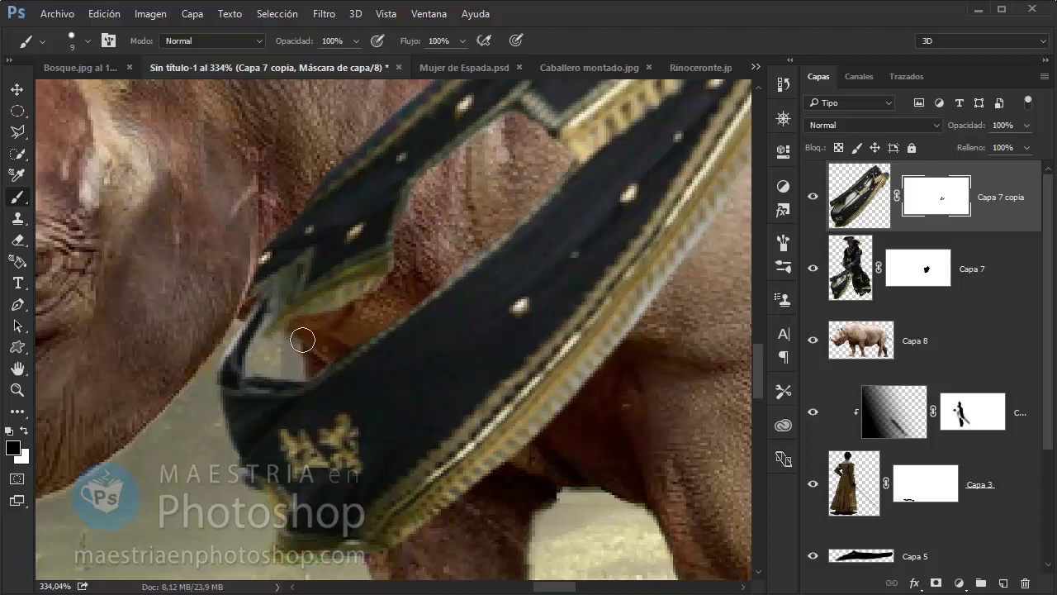
Zoom onto the caparison's upper opening and paint out its white lining on the mask.
{"action": "key", "text": "z"}
{"action": "scroll", "coordinate": [419, 266], "scroll_direction": "down", "scroll_amount": 3}
{"action": "left_click_drag", "start_coordinate": [476, 303], "coordinate": [455, 303]}
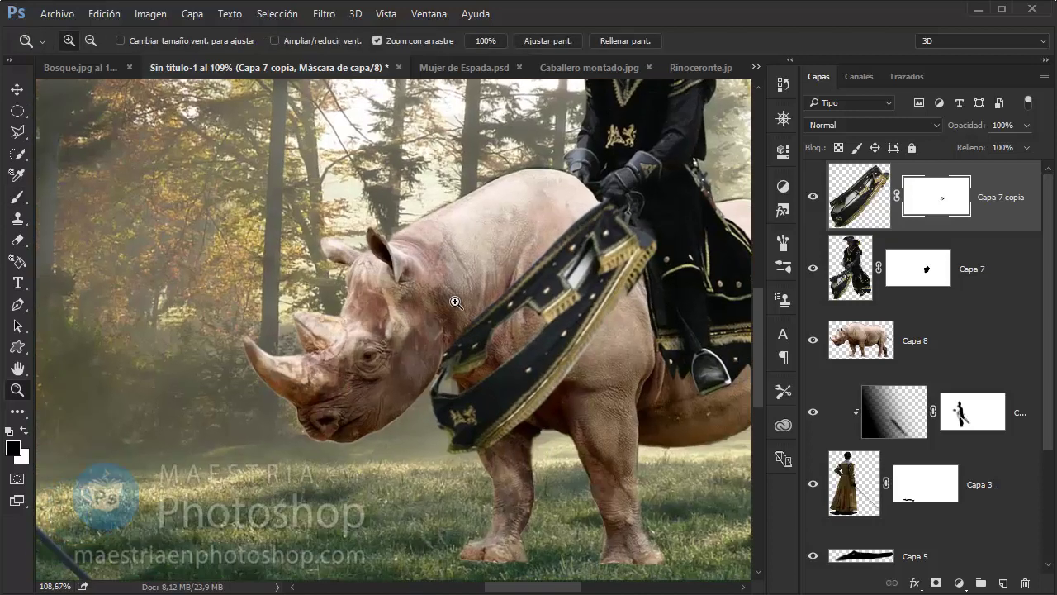
{"action": "left_click_drag", "start_coordinate": [578, 268], "coordinate": [593, 278]}
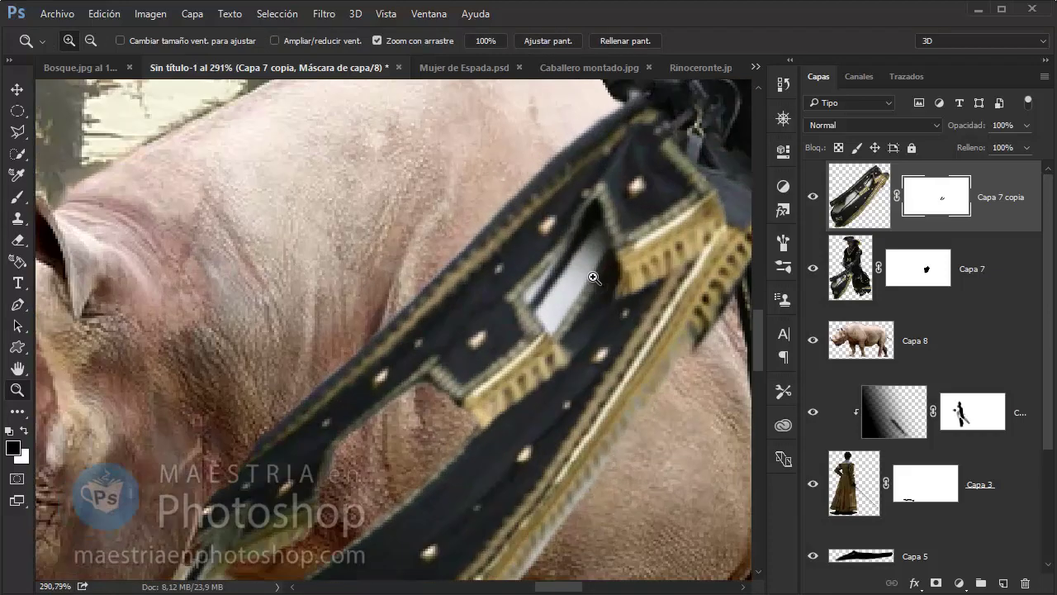
{"action": "left_click_drag", "start_coordinate": [586, 225], "coordinate": [598, 222]}
{"action": "key", "text": "b"}
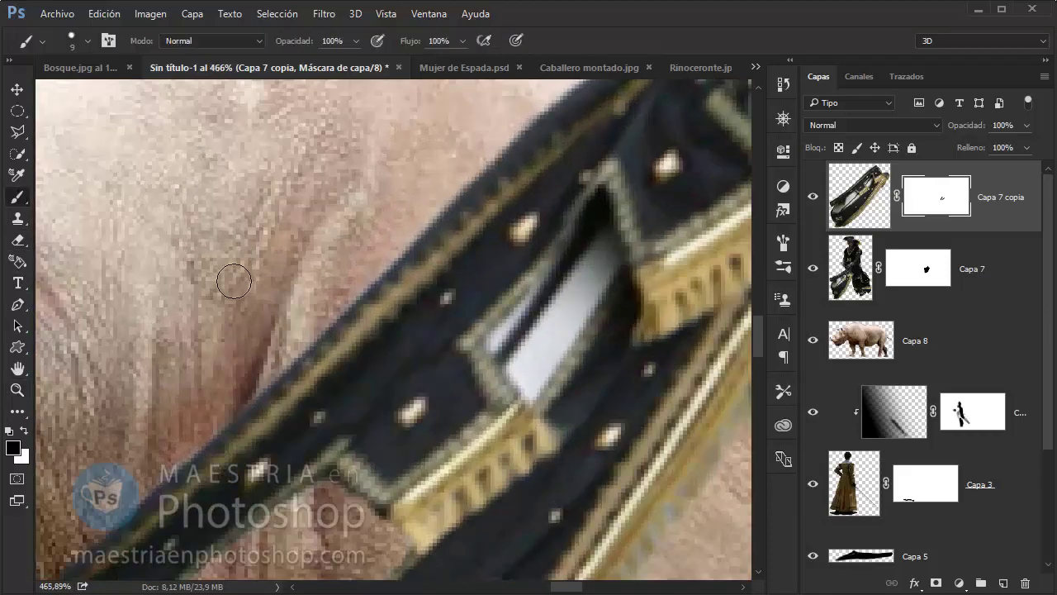
{"action": "mouse_move", "coordinate": [545, 349]}
{"action": "left_mouse_down"}
{"action": "mouse_move", "coordinate": [601, 258]}
{"action": "mouse_move", "coordinate": [523, 373]}
{"action": "mouse_move", "coordinate": [507, 350]}
{"action": "mouse_move", "coordinate": [555, 298]}
{"action": "left_mouse_up"}
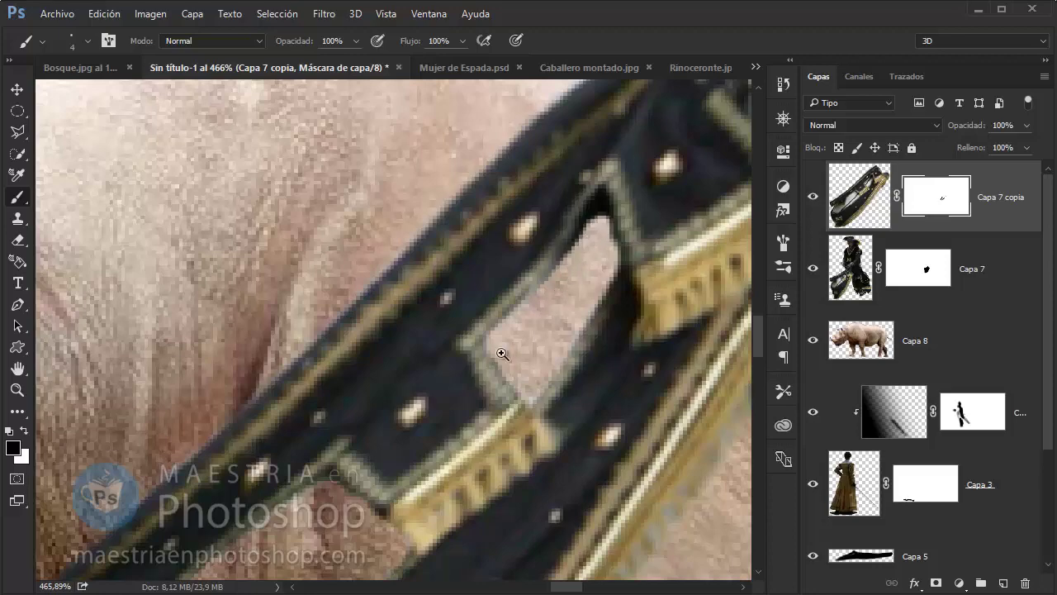
{"action": "key", "text": "ctrl+0"}
{"action": "left_click_drag", "start_coordinate": [578, 248], "coordinate": [653, 218]}
Browse the brush presets and try the 24 px scatter brush and another tip.
{"action": "right_click", "coordinate": [616, 249]}
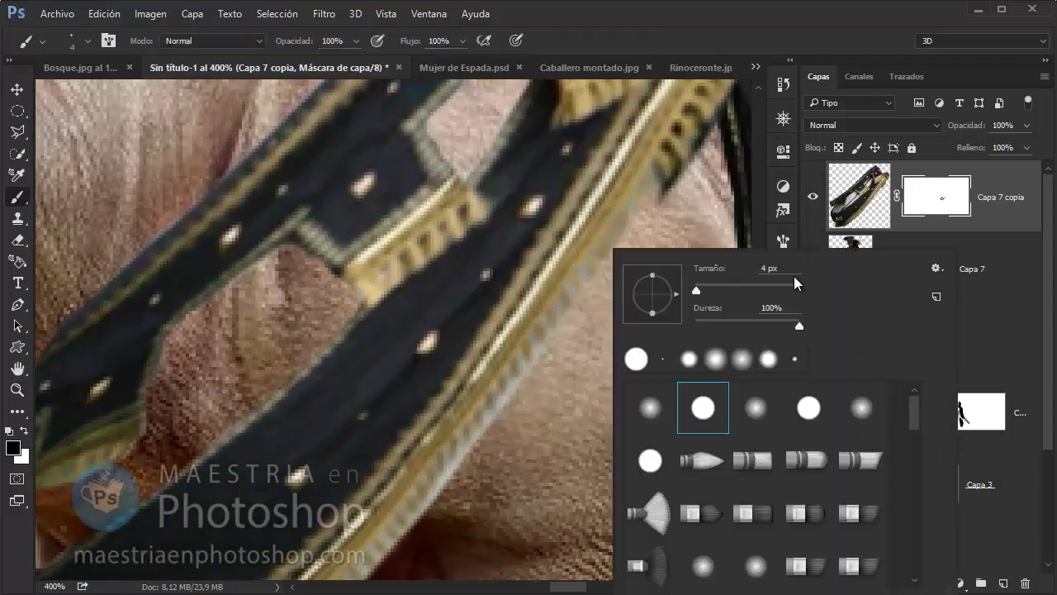
{"action": "right_click", "coordinate": [405, 138]}
{"action": "scroll", "coordinate": [531, 385], "scroll_direction": "down", "scroll_amount": 2}
{"action": "scroll", "coordinate": [531, 380], "scroll_direction": "down", "scroll_amount": 2}
{"action": "left_click", "coordinate": [493, 402]}
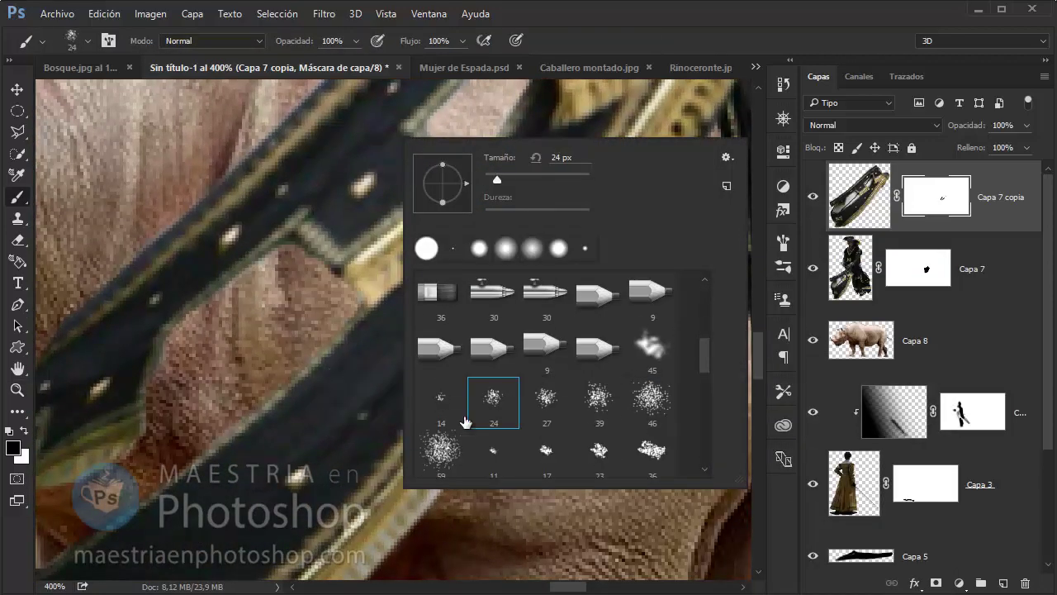
{"action": "scroll", "coordinate": [454, 397], "scroll_direction": "down", "scroll_amount": 3}
{"action": "left_click", "coordinate": [437, 370]}
Scroll through the brush presets and set the brush size to 10 px.
{"action": "scroll", "coordinate": [471, 371], "scroll_direction": "up", "scroll_amount": 3}
{"action": "scroll", "coordinate": [460, 355], "scroll_direction": "up", "scroll_amount": 3}
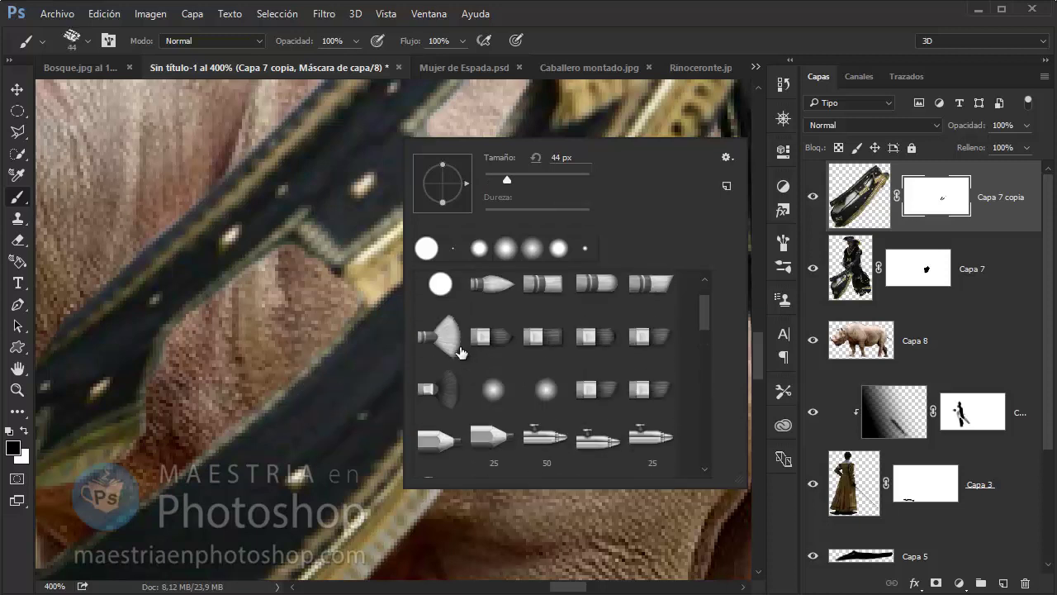
{"action": "scroll", "coordinate": [495, 371], "scroll_direction": "down", "scroll_amount": 2}
{"action": "scroll", "coordinate": [578, 380], "scroll_direction": "down", "scroll_amount": 5}
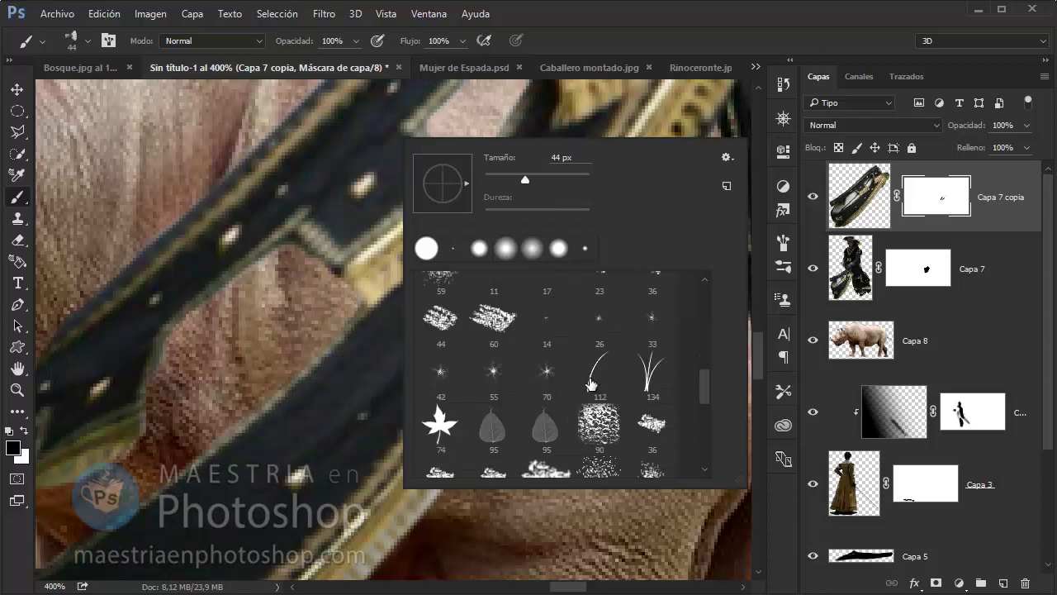
{"action": "scroll", "coordinate": [591, 383], "scroll_direction": "down", "scroll_amount": 4}
{"action": "scroll", "coordinate": [592, 383], "scroll_direction": "down", "scroll_amount": 3}
{"action": "scroll", "coordinate": [592, 383], "scroll_direction": "down", "scroll_amount": 3}
{"action": "scroll", "coordinate": [592, 383], "scroll_direction": "down", "scroll_amount": 2}
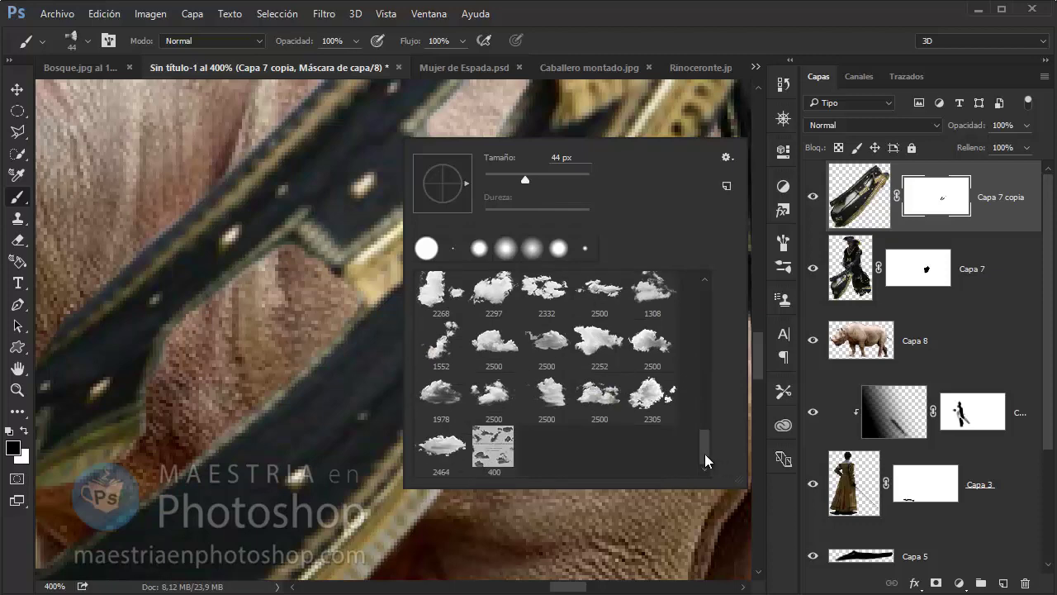
{"action": "left_click_drag", "start_coordinate": [703, 450], "coordinate": [698, 312]}
{"action": "scroll", "coordinate": [699, 312], "scroll_direction": "up", "scroll_amount": 1}
{"action": "type", "text": "10"}
{"action": "key", "text": "Return"}
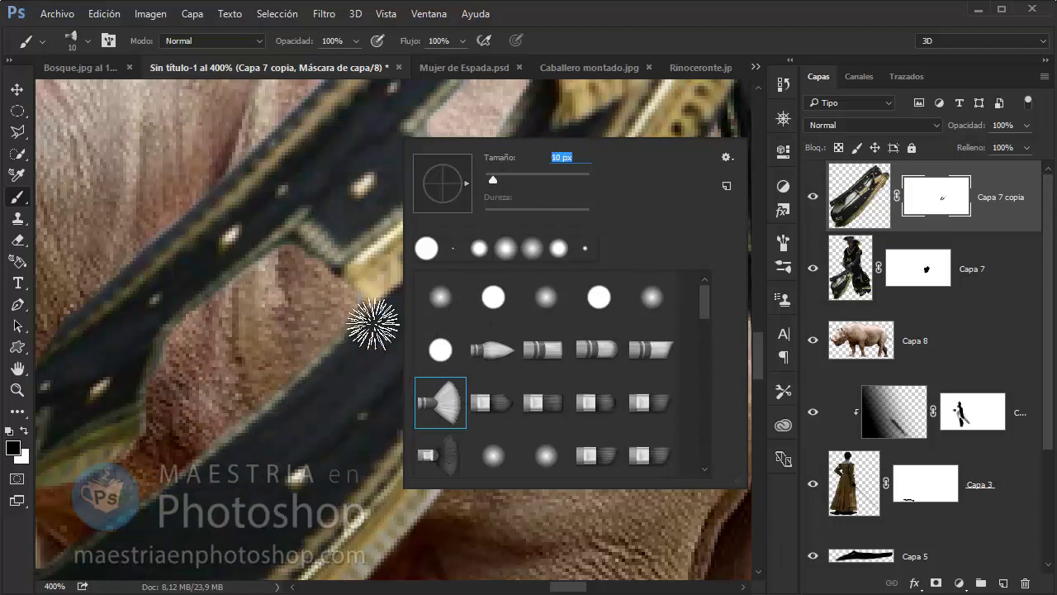
Settle on the flat bristle brush tip and rotate its angle to 135°.
{"action": "key", "text": "period"}
{"action": "key", "text": "period"}
{"action": "key", "text": "comma"}
{"action": "key", "text": "comma"}
{"action": "key", "text": "comma"}
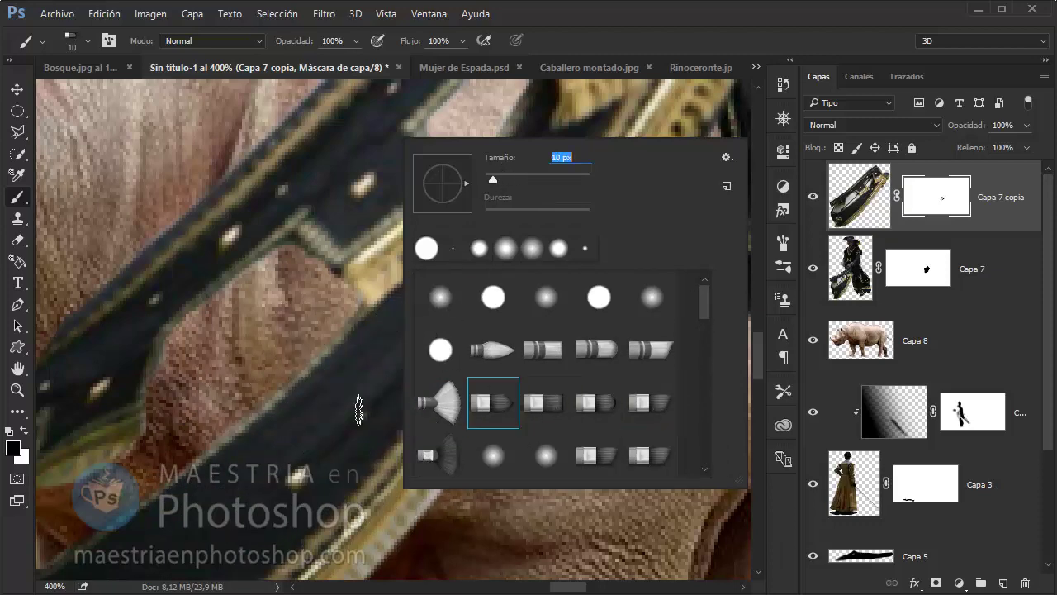
{"action": "key", "text": "period"}
{"action": "key", "text": "Return"}
{"action": "key", "text": "F5"}
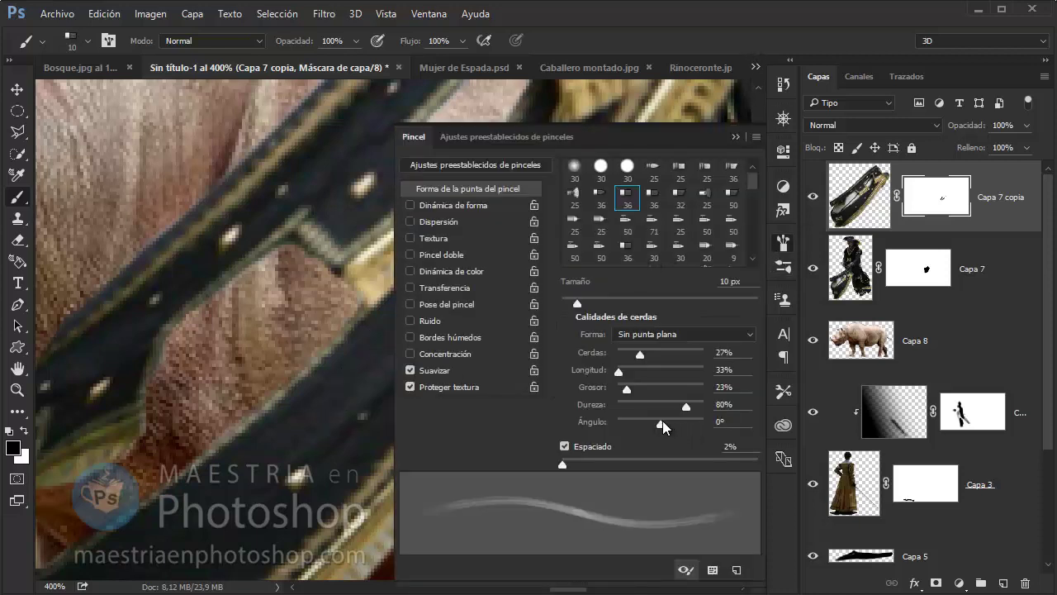
{"action": "left_click_drag", "start_coordinate": [660, 423], "coordinate": [693, 424]}
{"action": "key", "text": "F5"}
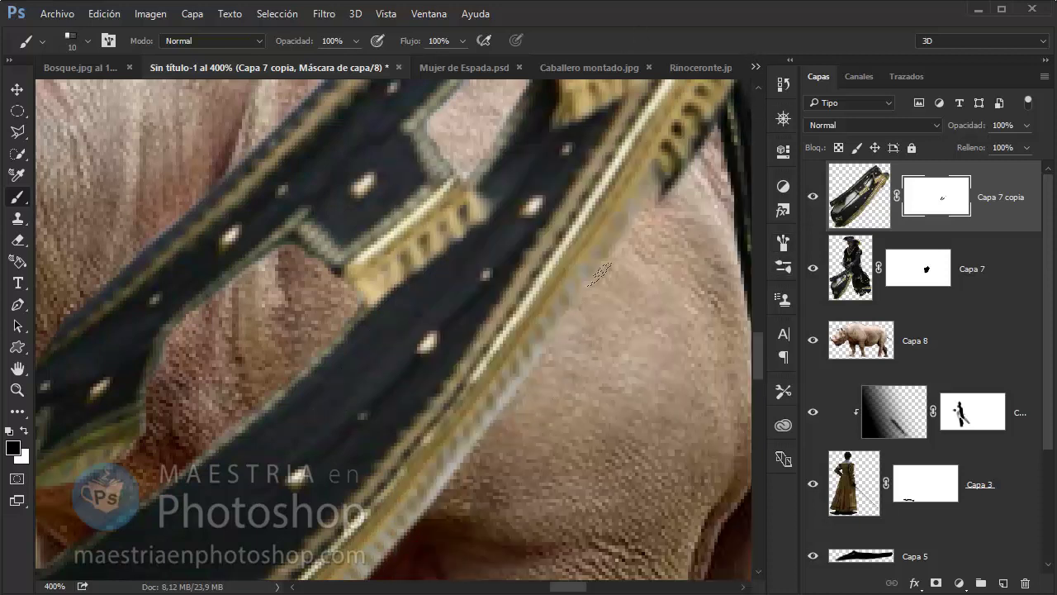
Resize the brush to 5 px, then 7 px, and mask the light fringe under the strap edge.
{"action": "right_click", "coordinate": [713, 292]}
{"action": "type", "text": "5"}
{"action": "key", "text": "Return"}
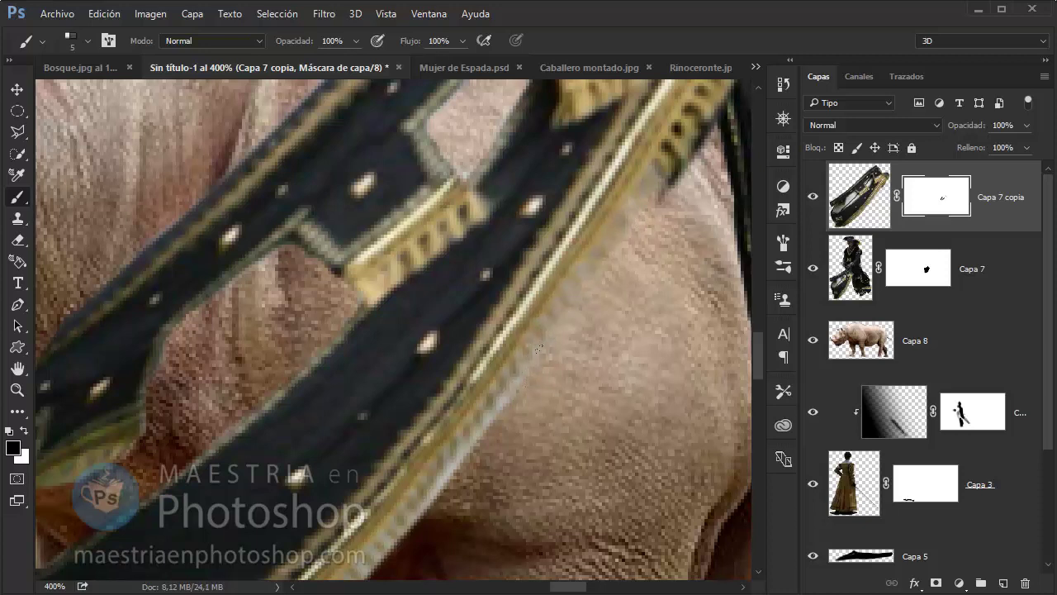
{"action": "right_click", "coordinate": [505, 388]}
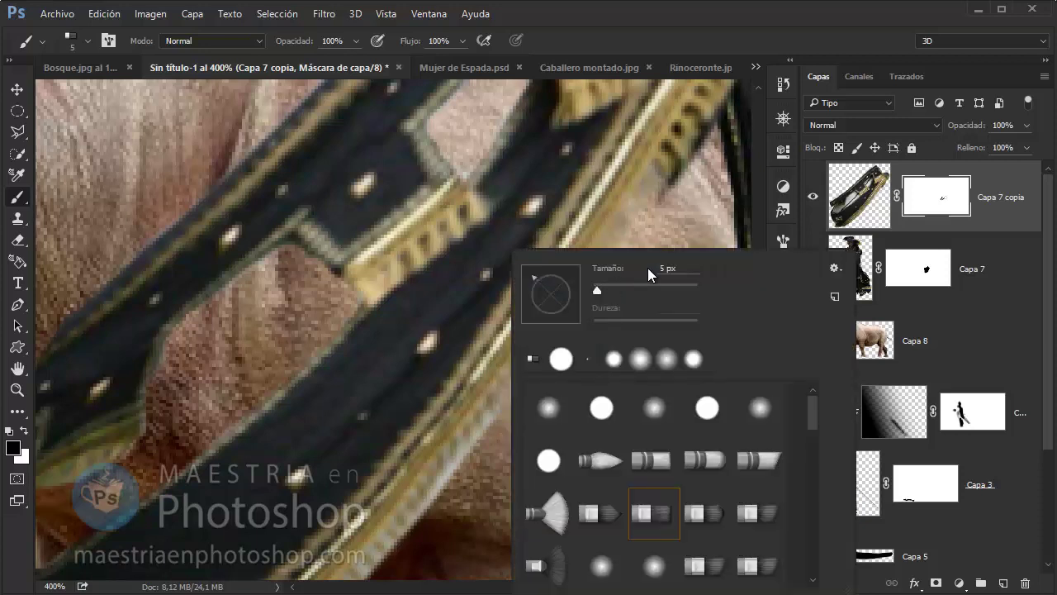
{"action": "left_click_drag", "start_coordinate": [648, 275], "coordinate": [661, 268]}
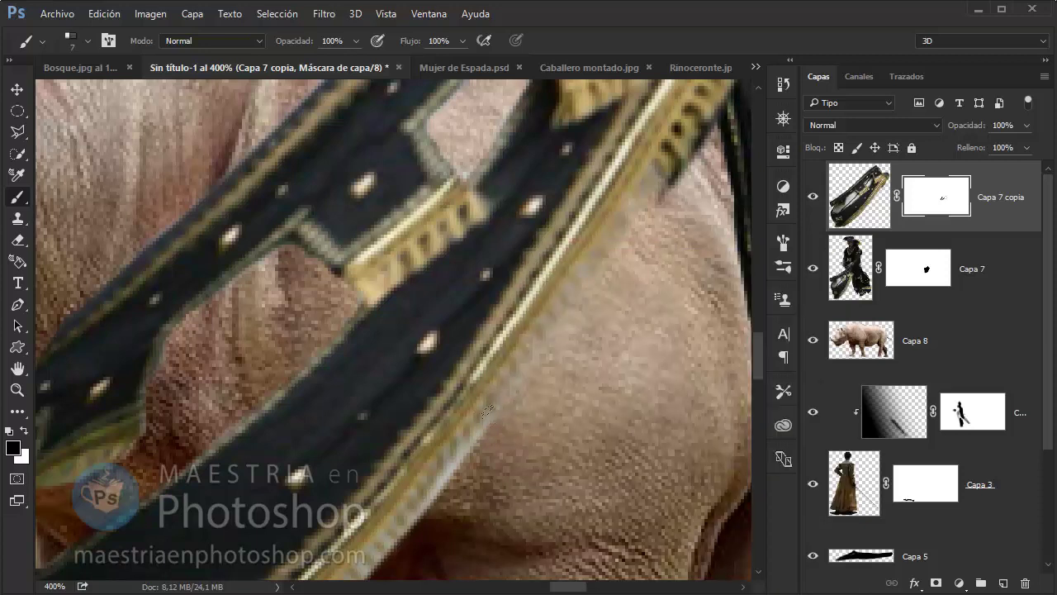
{"action": "scroll", "coordinate": [467, 435], "scroll_direction": "down", "scroll_amount": 3}
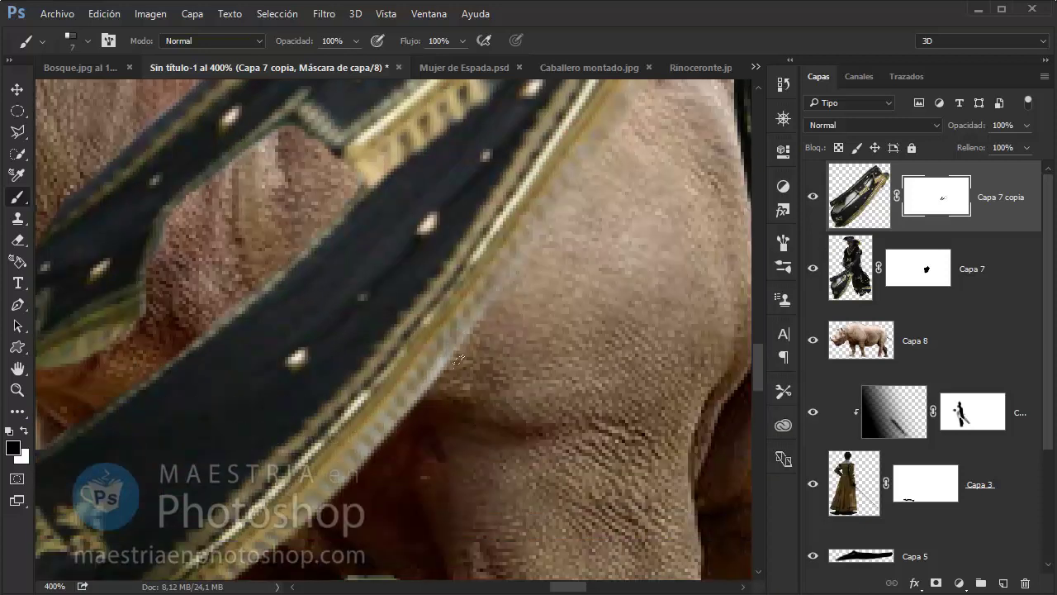
{"action": "left_click_drag", "start_coordinate": [459, 360], "coordinate": [393, 430]}
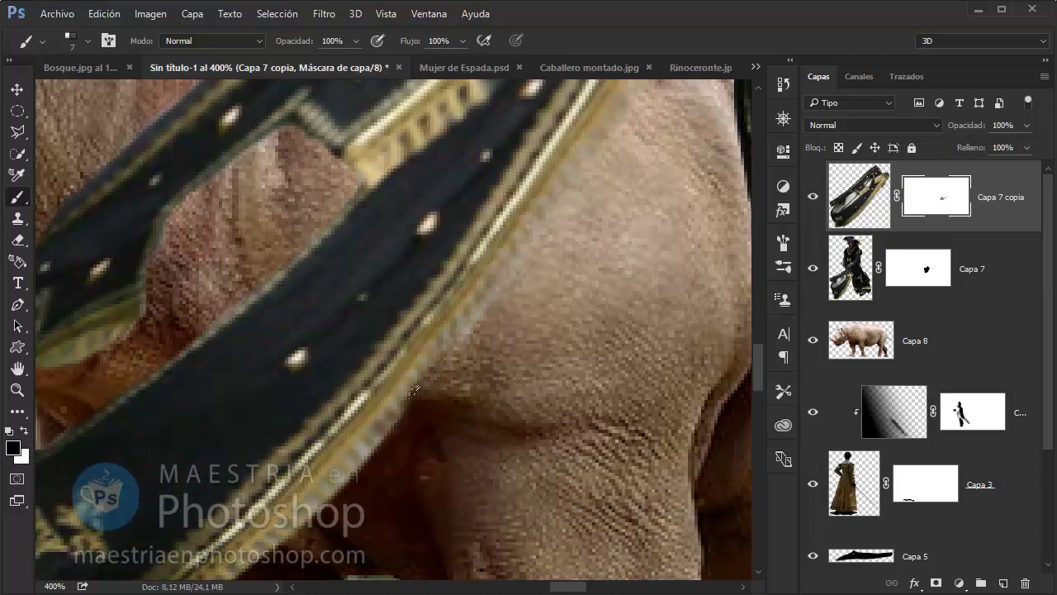
In Capa 7 copia's Blending Options, pull the Esta capa white slider to 107 and inspect the strap.
{"action": "double_click", "coordinate": [994, 174]}
{"action": "left_click_drag", "start_coordinate": [578, 80], "coordinate": [813, 100]}
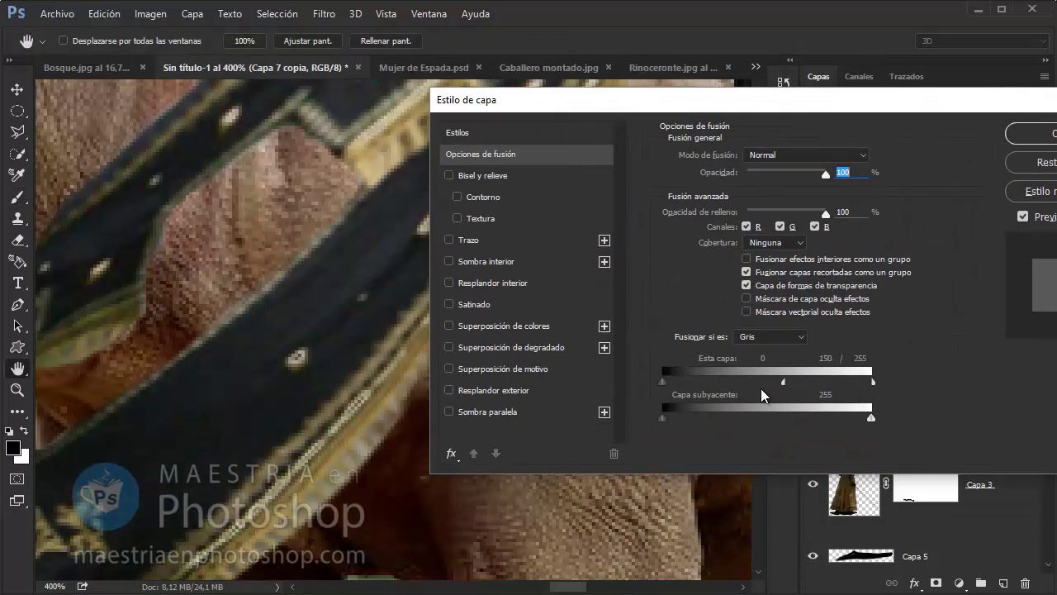
{"action": "left_click_drag", "start_coordinate": [873, 382], "coordinate": [849, 382]}
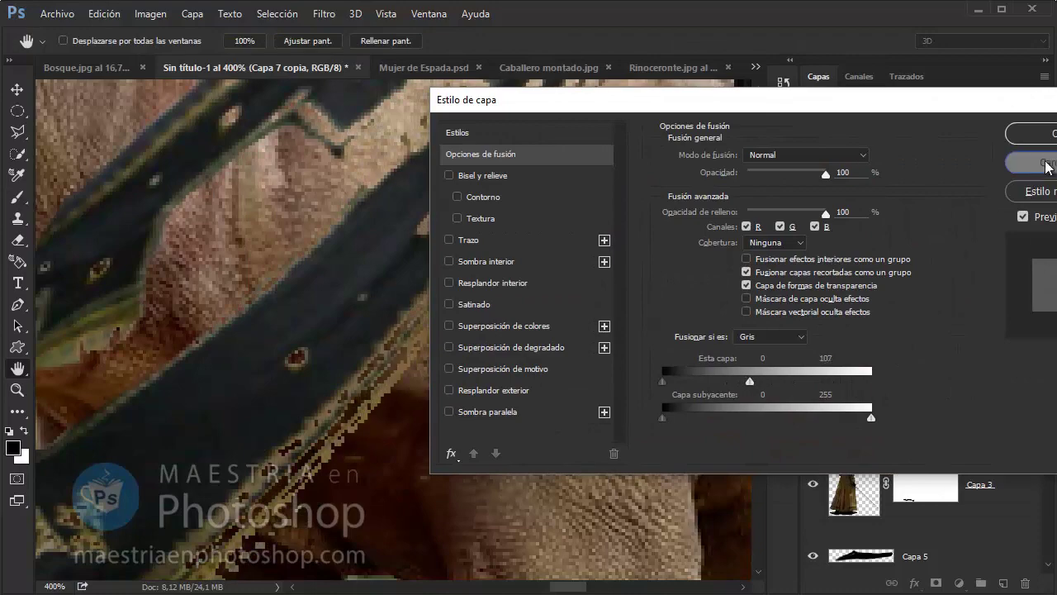
{"action": "left_click", "coordinate": [1030, 133]}
{"action": "mouse_move", "coordinate": [323, 417]}
{"action": "left_mouse_down"}
{"action": "mouse_move", "coordinate": [520, 350]}
{"action": "mouse_move", "coordinate": [519, 246]}
{"action": "mouse_move", "coordinate": [394, 501]}
{"action": "mouse_move", "coordinate": [462, 313]}
{"action": "left_mouse_up"}
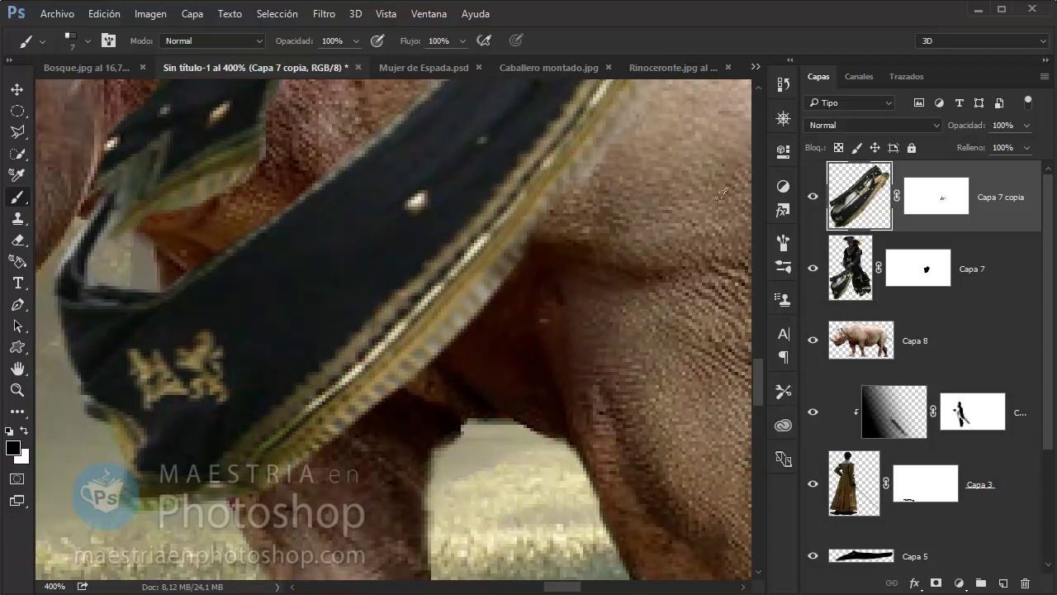
On the strap layer's mask, draw a Pen path along the strap's lower edge and make it a selection.
{"action": "left_click", "coordinate": [935, 196]}
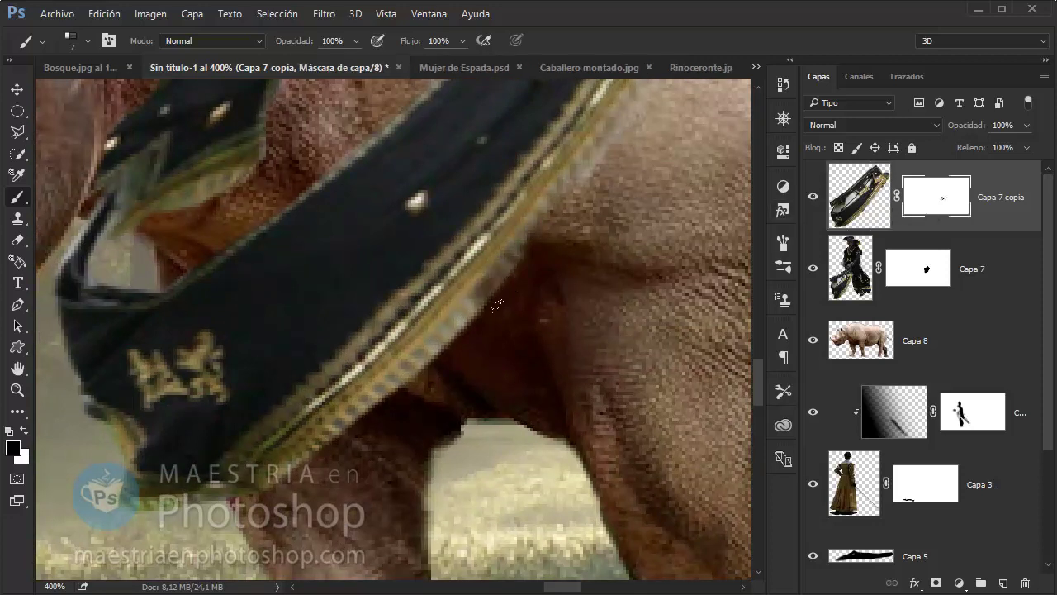
{"action": "scroll", "coordinate": [503, 406], "scroll_direction": "down", "scroll_amount": 3}
{"action": "key", "text": "z"}
{"action": "scroll", "coordinate": [641, 354], "scroll_direction": "down", "scroll_amount": 2}
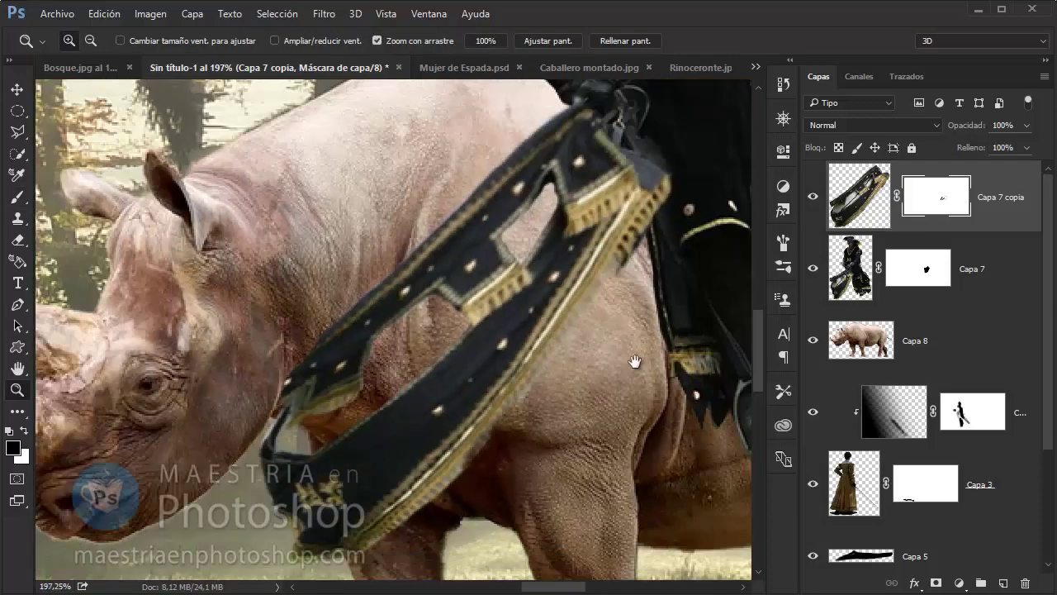
{"action": "scroll", "coordinate": [512, 322], "scroll_direction": "up", "scroll_amount": 1}
{"action": "key", "text": "p"}
{"action": "left_click", "coordinate": [538, 171]}
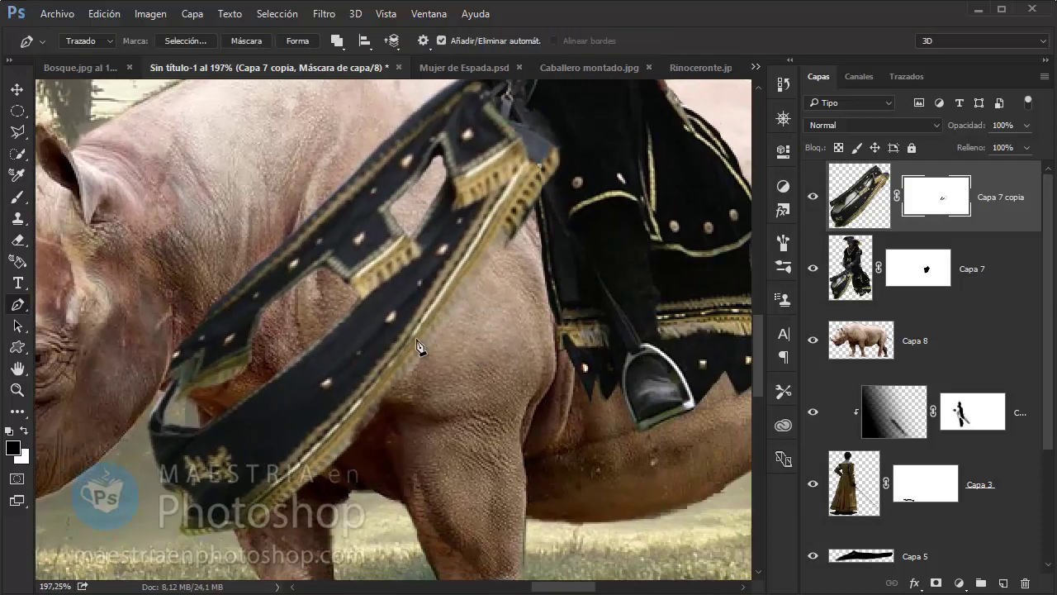
{"action": "left_click", "coordinate": [239, 522]}
{"action": "left_click", "coordinate": [156, 544]}
{"action": "left_click_drag", "start_coordinate": [312, 547], "coordinate": [443, 422]}
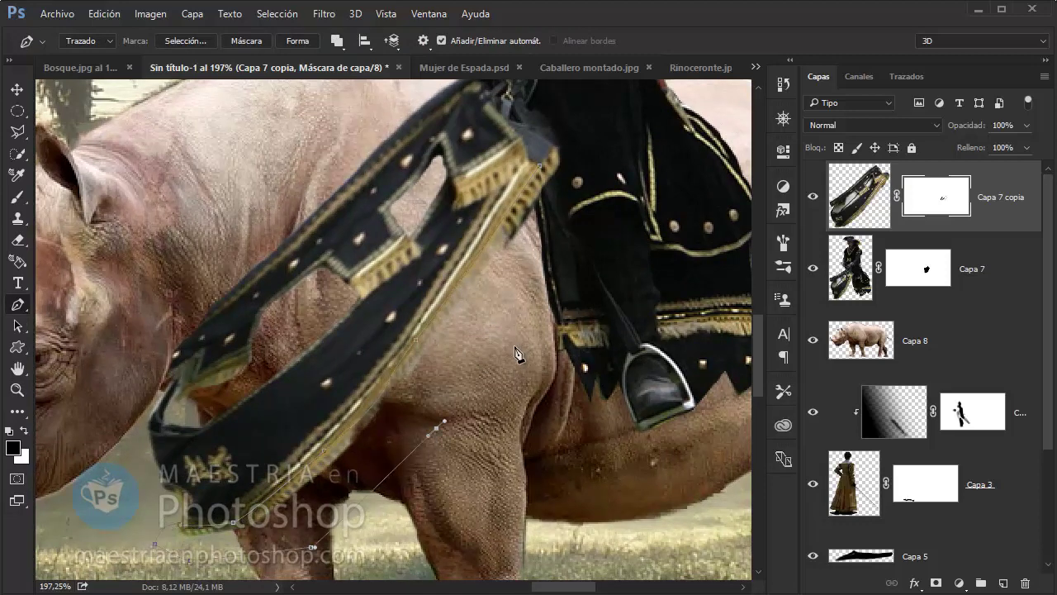
{"action": "right_click", "coordinate": [540, 170]}
{"action": "left_click", "coordinate": [616, 255]}
{"action": "left_click", "coordinate": [653, 167]}
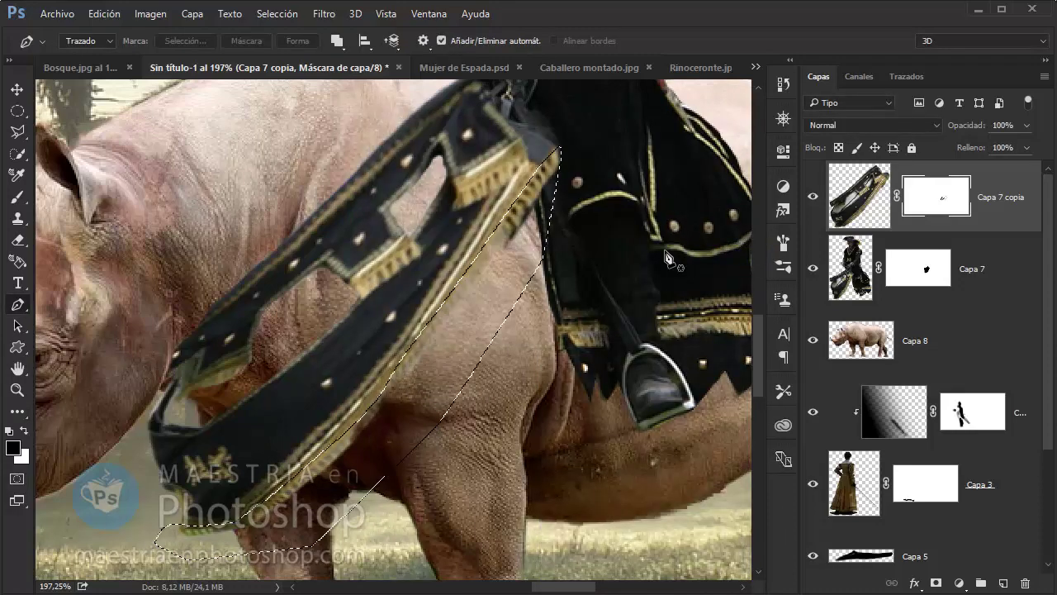
Fill the selection on the mask, deselect, zoom to 400%, and set a 92% hardness 6 px brush.
{"action": "key", "text": "b"}
{"action": "key", "text": "alt+BackSpace"}
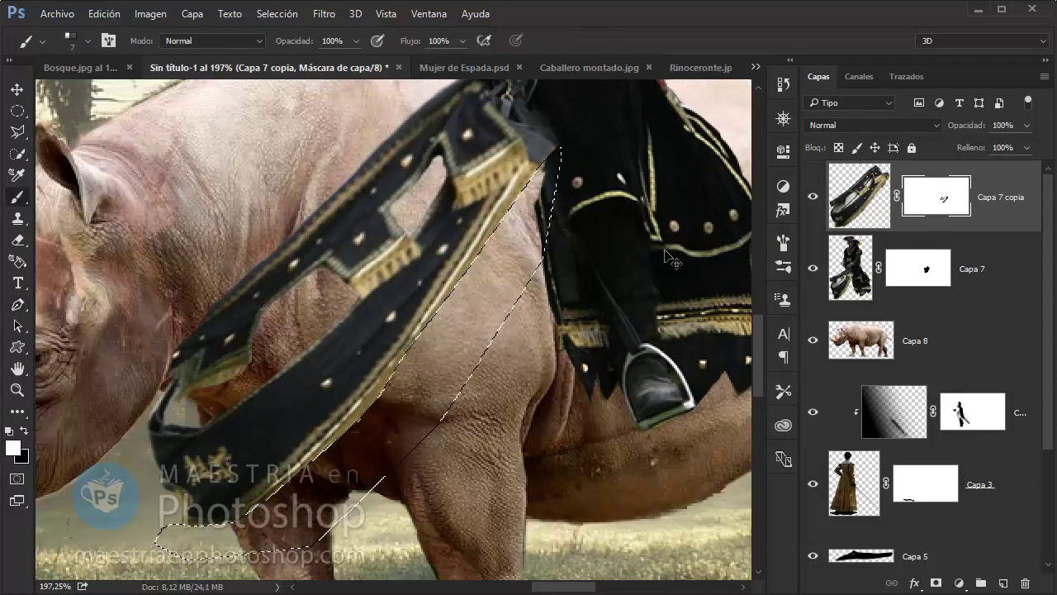
{"action": "key", "text": "ctrl+d"}
{"action": "key", "text": "x"}
{"action": "key", "text": "z"}
{"action": "left_click_drag", "start_coordinate": [276, 239], "coordinate": [454, 377]}
{"action": "key", "text": "b"}
{"action": "right_click", "coordinate": [439, 355]}
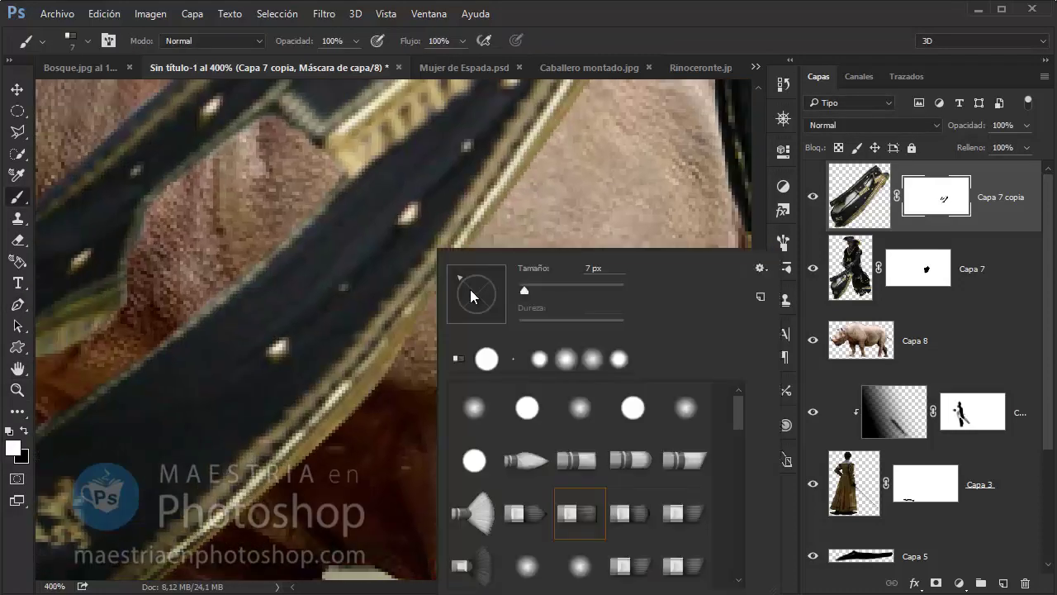
{"action": "left_click_drag", "start_coordinate": [519, 325], "coordinate": [613, 326]}
{"action": "key", "text": "Return"}
{"action": "right_click", "coordinate": [455, 245]}
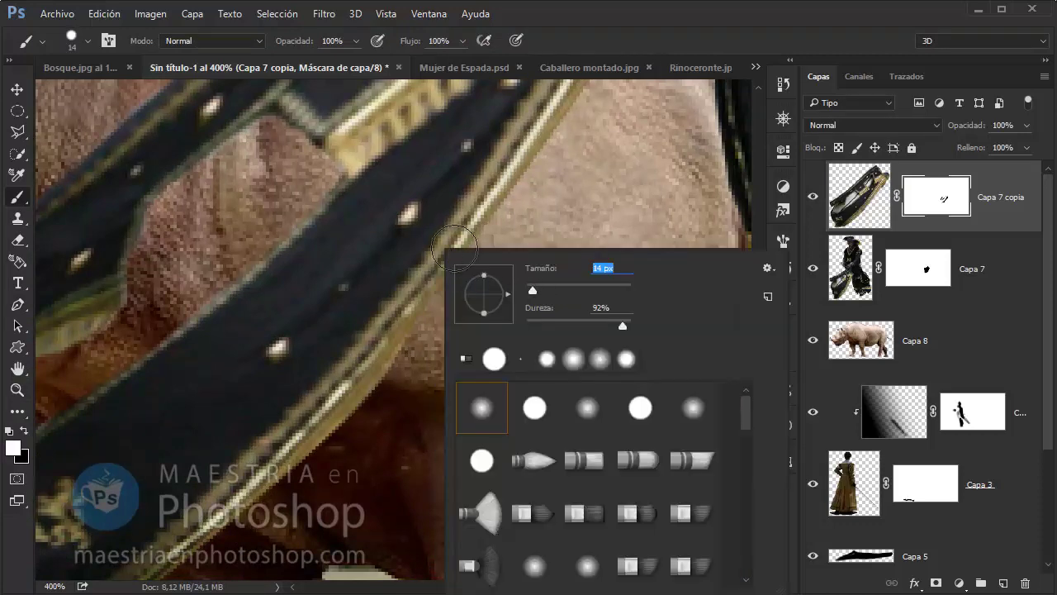
{"action": "key", "text": "Return"}
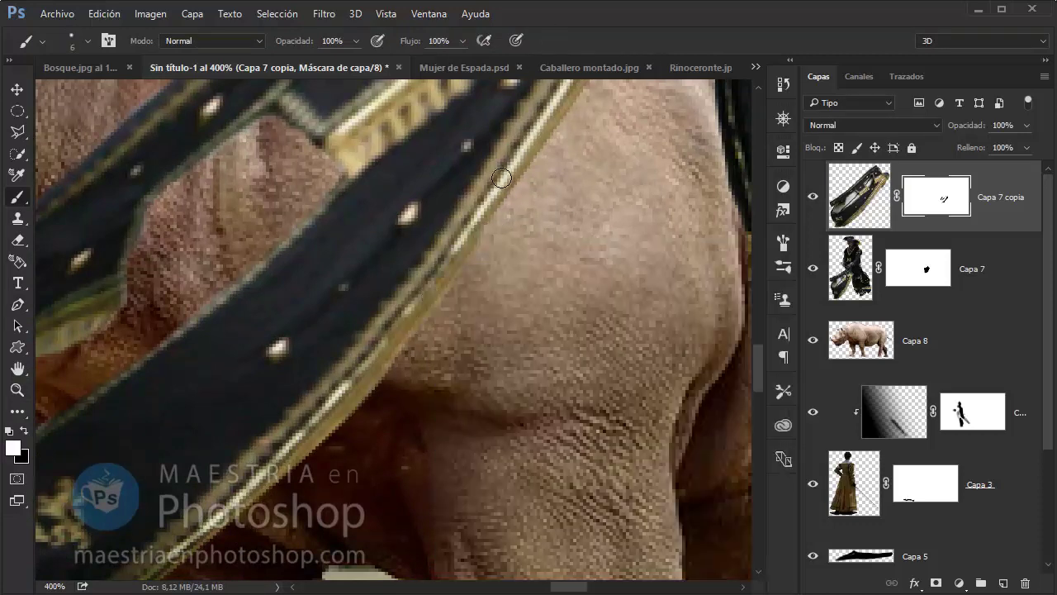
Touch up the light spot on the strap and smooth its upper edge on the mask.
{"action": "scroll", "coordinate": [562, 149], "scroll_direction": "up", "scroll_amount": 2}
{"action": "scroll", "coordinate": [611, 207], "scroll_direction": "up", "scroll_amount": 2}
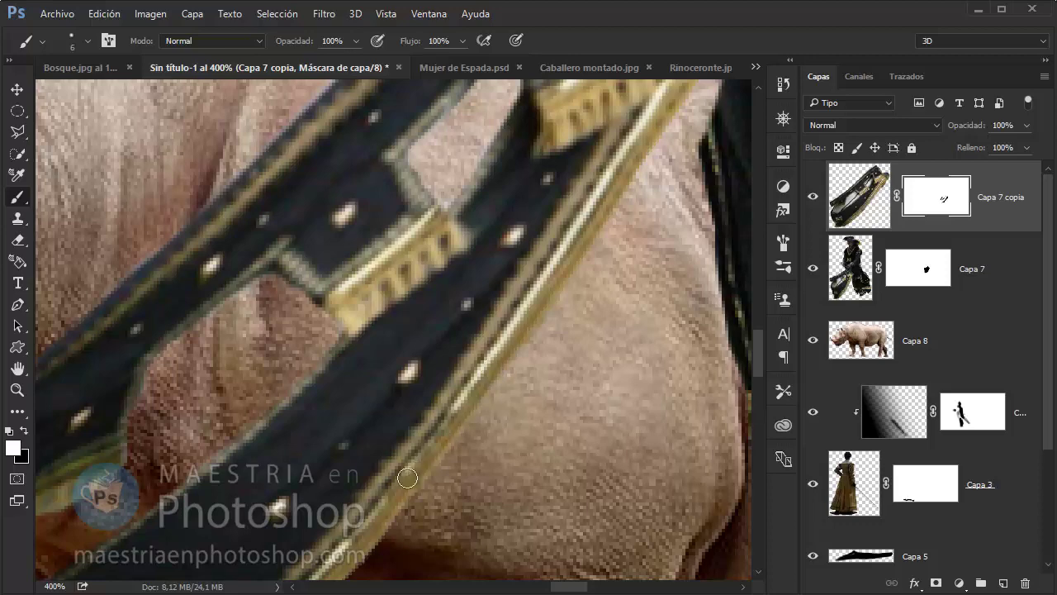
{"action": "scroll", "coordinate": [365, 471], "scroll_direction": "down", "scroll_amount": 3}
{"action": "scroll", "coordinate": [387, 245], "scroll_direction": "down", "scroll_amount": 3}
{"action": "key", "text": "x"}
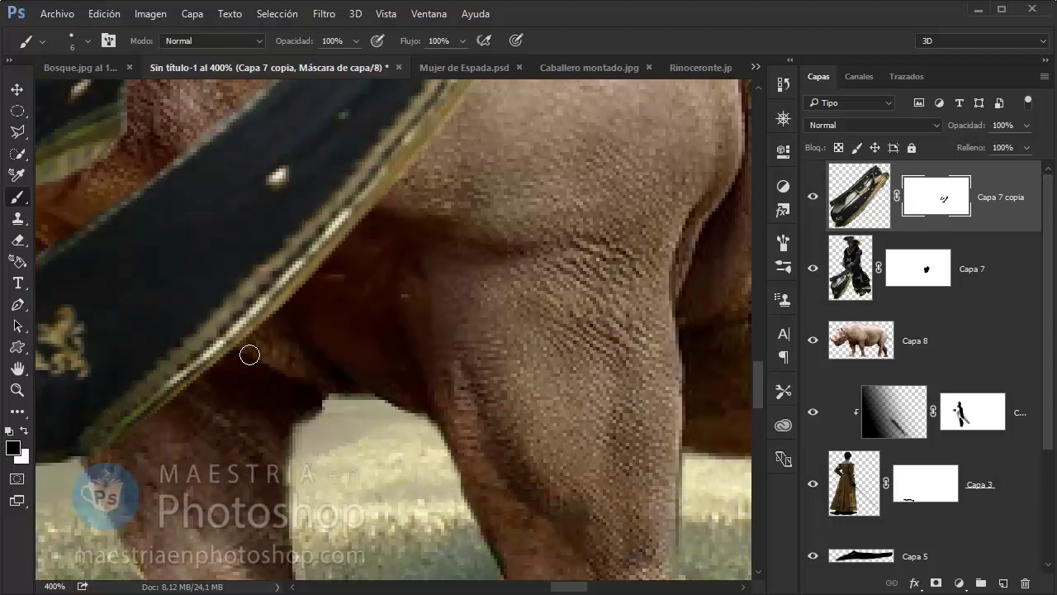
{"action": "scroll", "coordinate": [247, 354], "scroll_direction": "up", "scroll_amount": 3}
{"action": "scroll", "coordinate": [278, 365], "scroll_direction": "up", "scroll_amount": 2}
{"action": "key", "text": "x"}
{"action": "left_click", "coordinate": [324, 343]}
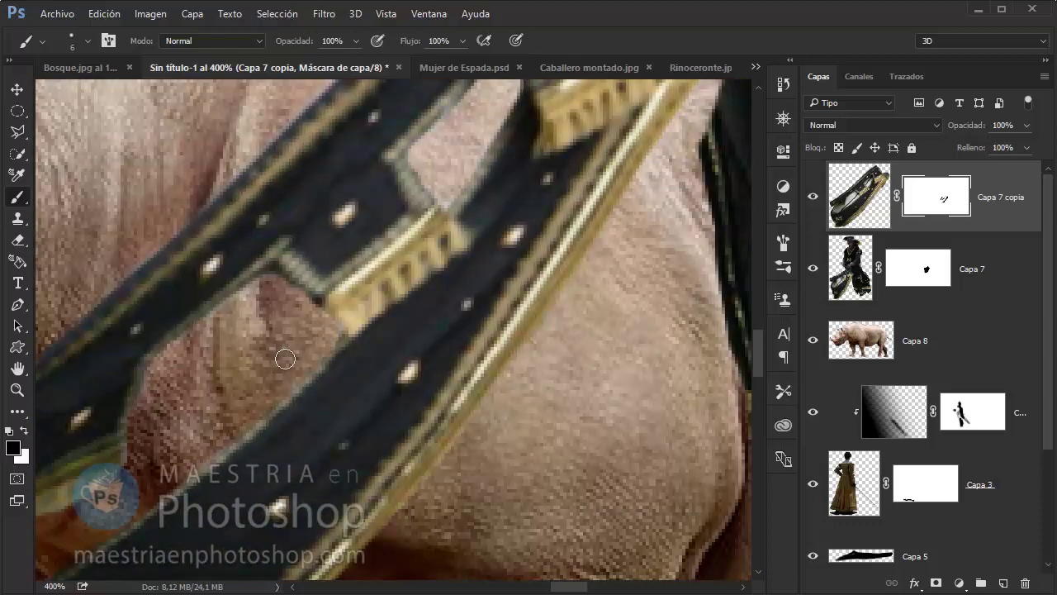
{"action": "scroll", "coordinate": [497, 213], "scroll_direction": "down", "scroll_amount": 3}
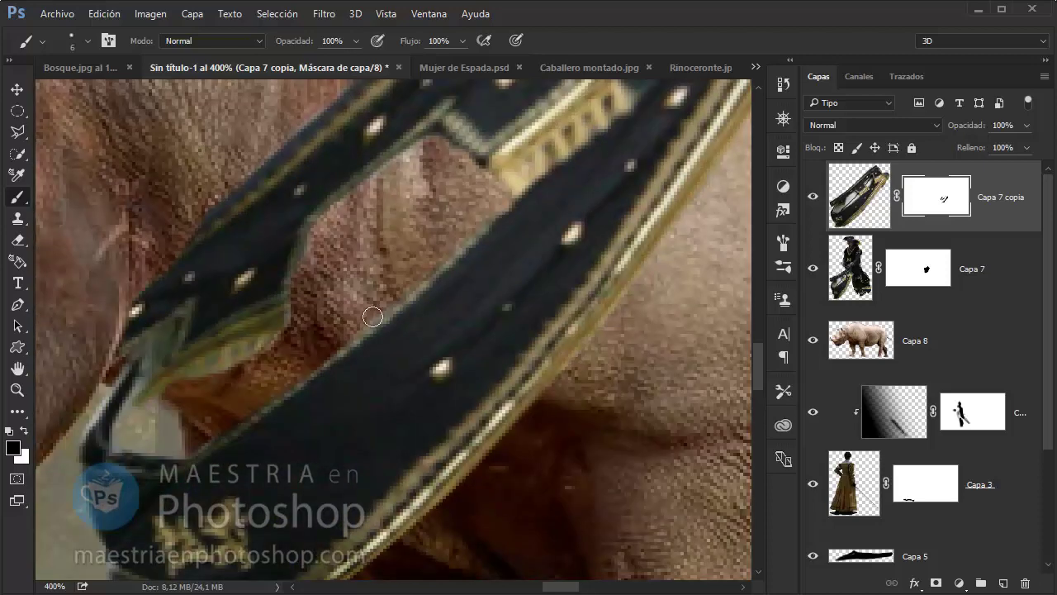
{"action": "left_click_drag", "start_coordinate": [373, 316], "coordinate": [263, 399]}
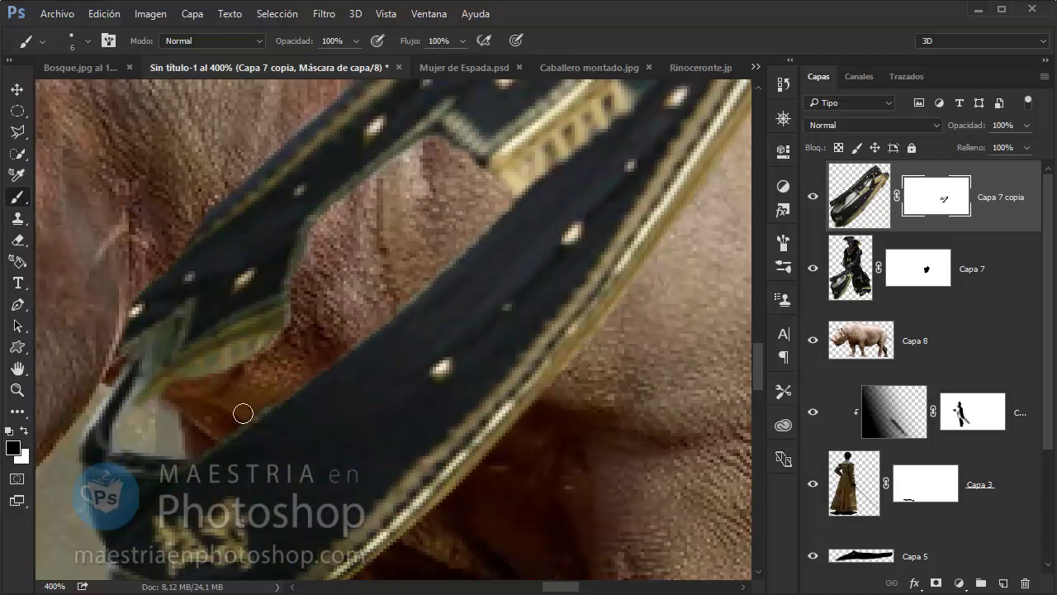
Restore the gold serrated strap piece near the dark coat, then zoom to the knight and rhinoceros.
{"action": "mouse_move", "coordinate": [111, 371]}
{"action": "left_mouse_down"}
{"action": "mouse_move", "coordinate": [154, 385]}
{"action": "mouse_move", "coordinate": [512, 385]}
{"action": "mouse_move", "coordinate": [323, 336]}
{"action": "mouse_move", "coordinate": [322, 318]}
{"action": "left_mouse_up"}
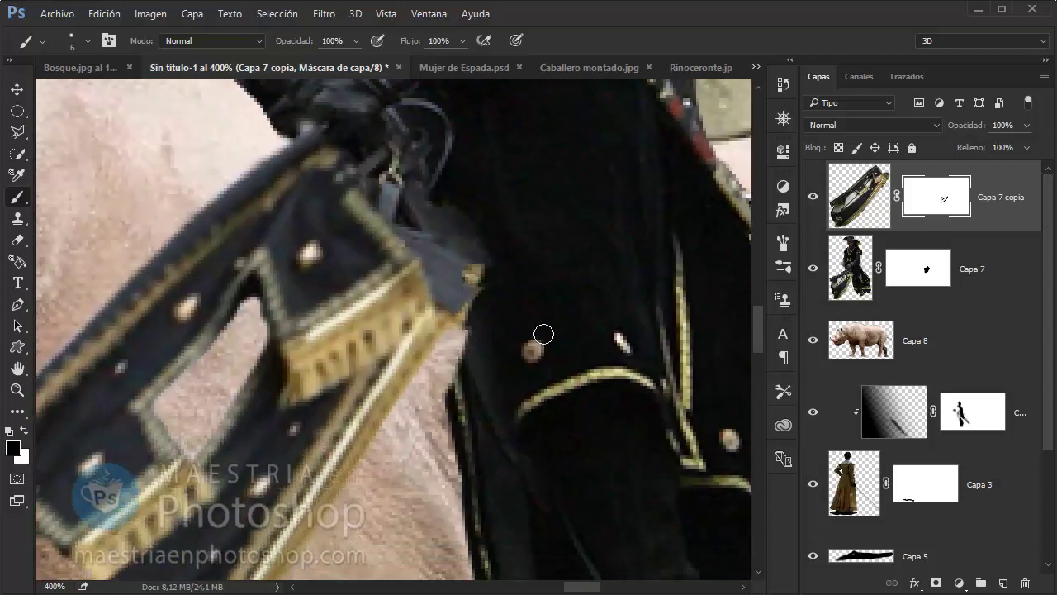
{"action": "mouse_move", "coordinate": [479, 268]}
{"action": "left_mouse_down"}
{"action": "mouse_move", "coordinate": [466, 313]}
{"action": "mouse_move", "coordinate": [507, 259]}
{"action": "left_mouse_up"}
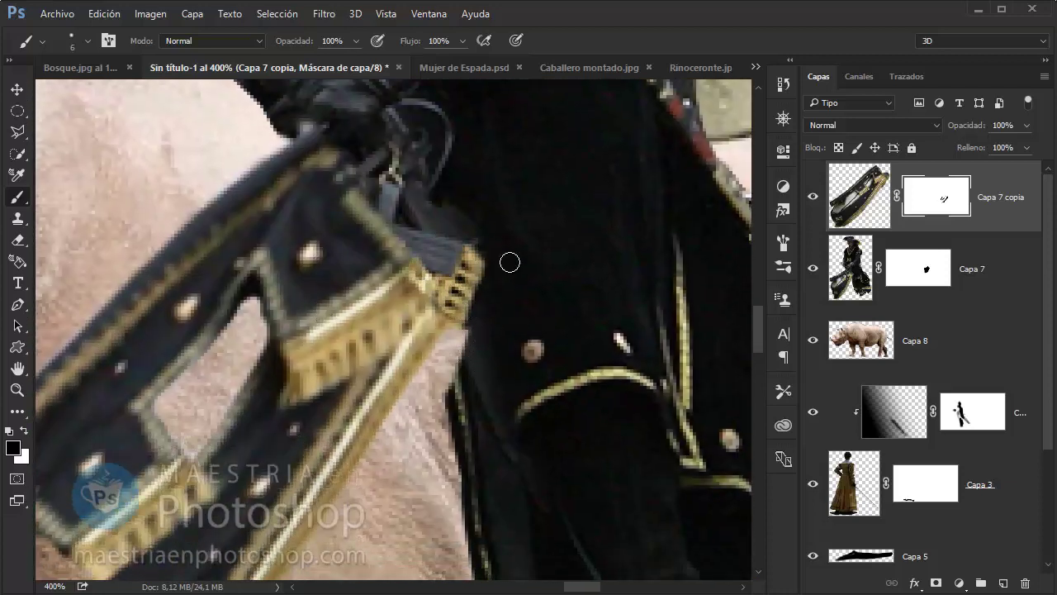
{"action": "left_click_drag", "start_coordinate": [458, 285], "coordinate": [436, 349]}
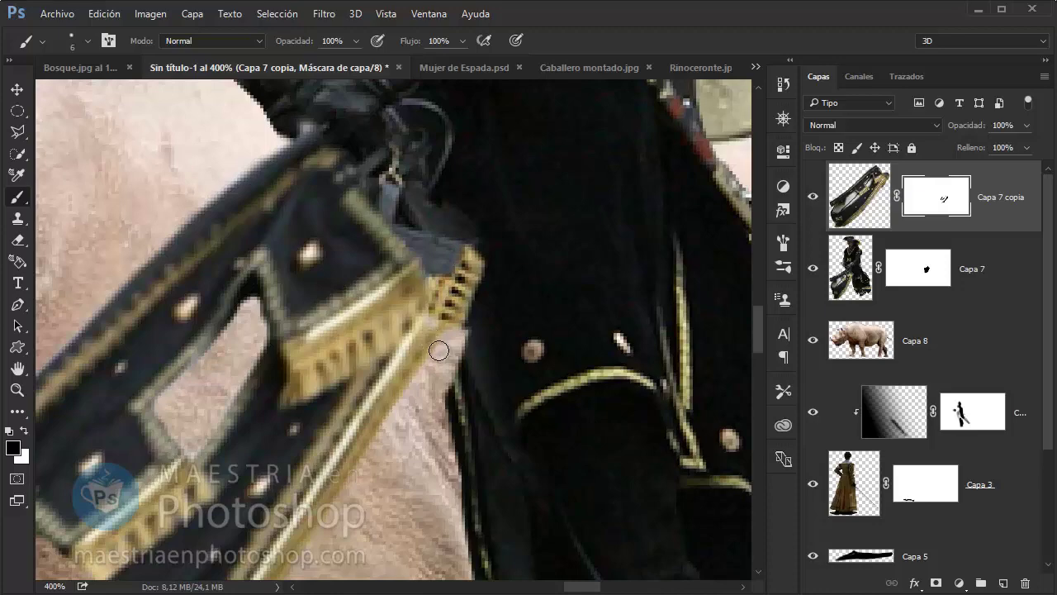
{"action": "key", "text": "z"}
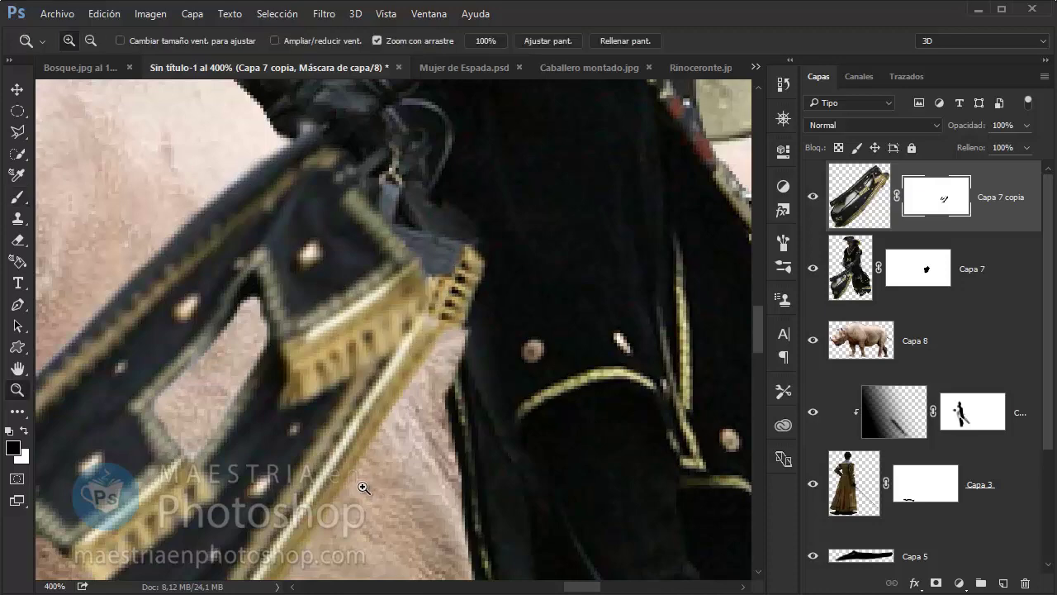
{"action": "key", "text": "ctrl+0"}
{"action": "mouse_move", "coordinate": [545, 353]}
{"action": "left_mouse_down"}
{"action": "mouse_move", "coordinate": [643, 224]}
{"action": "mouse_move", "coordinate": [743, 240]}
{"action": "left_mouse_up"}
Load the Capa 8 rhinoceros selection and contract it by 1 pixel via Selección > Modificar > Contraer.
{"action": "left_click", "coordinate": [920, 330]}
{"action": "left_click", "coordinate": [888, 351], "text": "ctrl"}
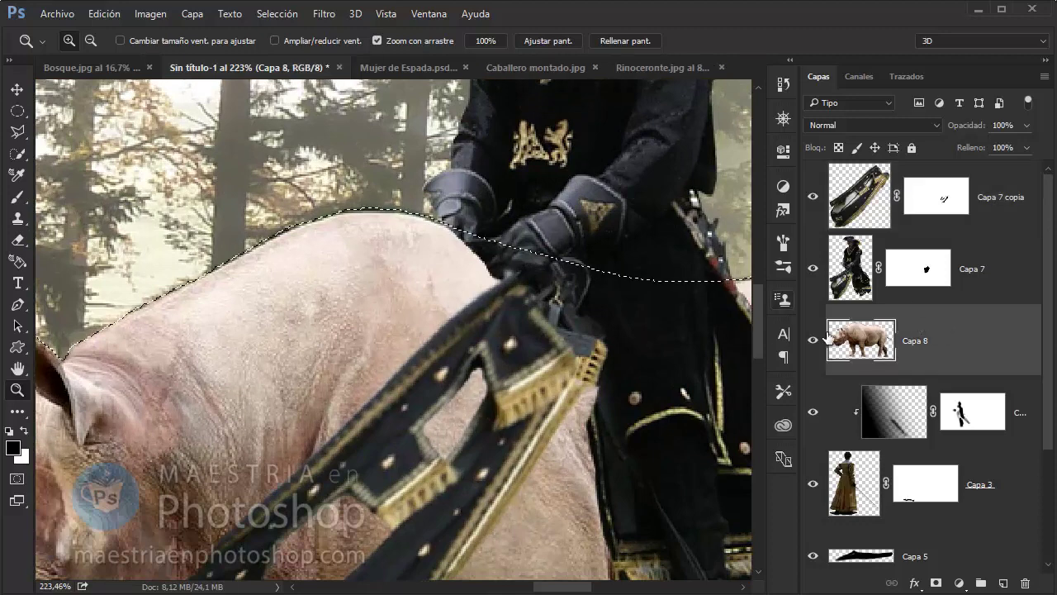
{"action": "left_click", "coordinate": [276, 14]}
{"action": "left_click", "coordinate": [501, 272]}
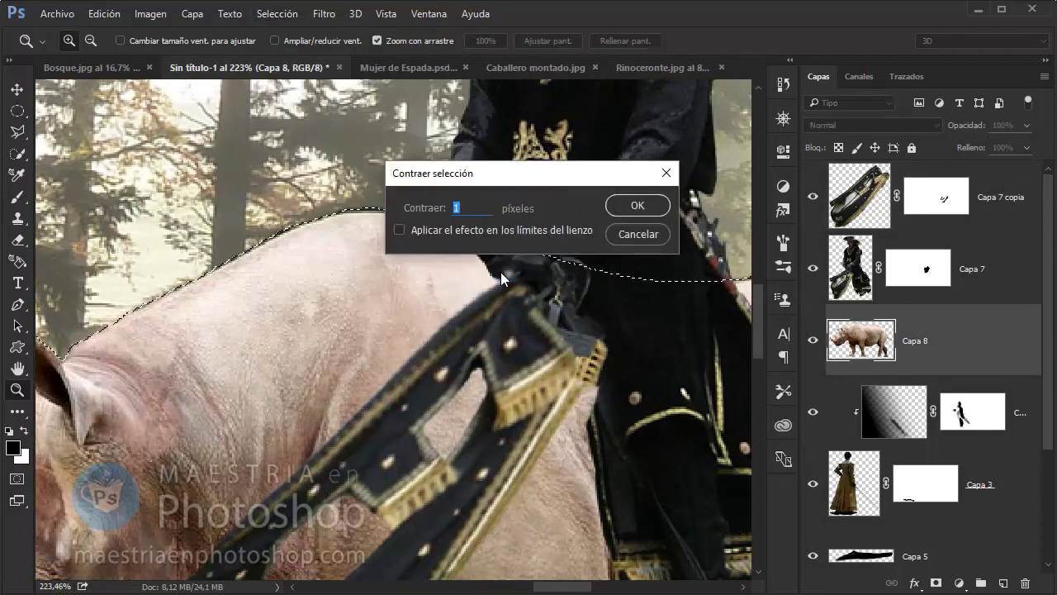
{"action": "key", "text": "Return"}
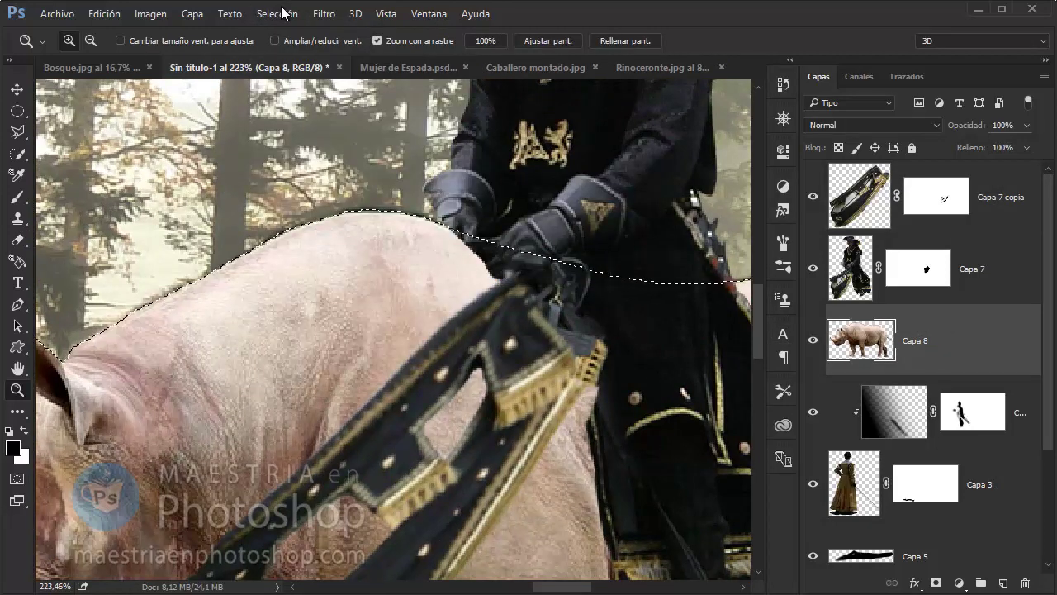
{"action": "left_click", "coordinate": [278, 13]}
{"action": "mouse_move", "coordinate": [287, 227]}
{"action": "left_click", "coordinate": [496, 273]}
{"action": "left_click", "coordinate": [636, 203]}
{"action": "left_click", "coordinate": [281, 13]}
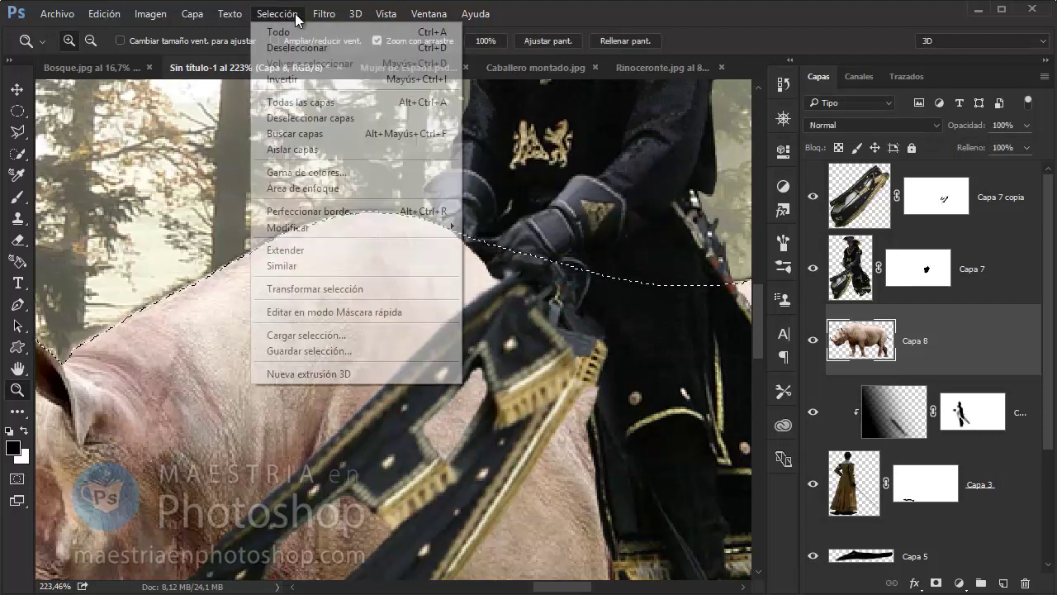
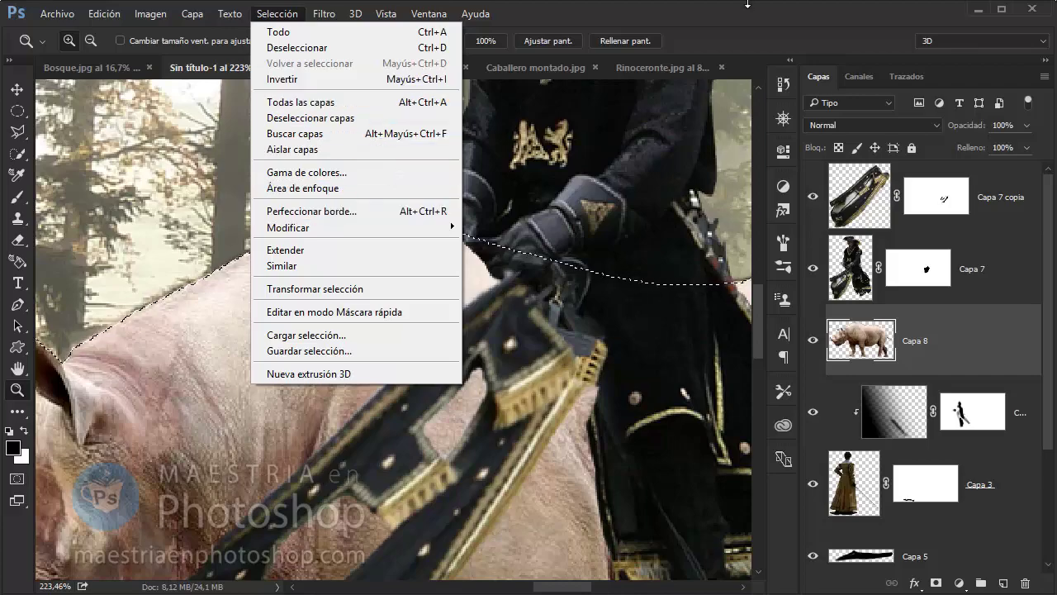
Smooth the rhino selection, add it as a layer mask on Capa 8 and invert it.
{"action": "mouse_move", "coordinate": [417, 361]}
{"action": "left_mouse_down"}
{"action": "mouse_move", "coordinate": [346, 364]}
{"action": "mouse_move", "coordinate": [429, 364]}
{"action": "left_mouse_up"}
{"action": "left_click", "coordinate": [277, 13]}
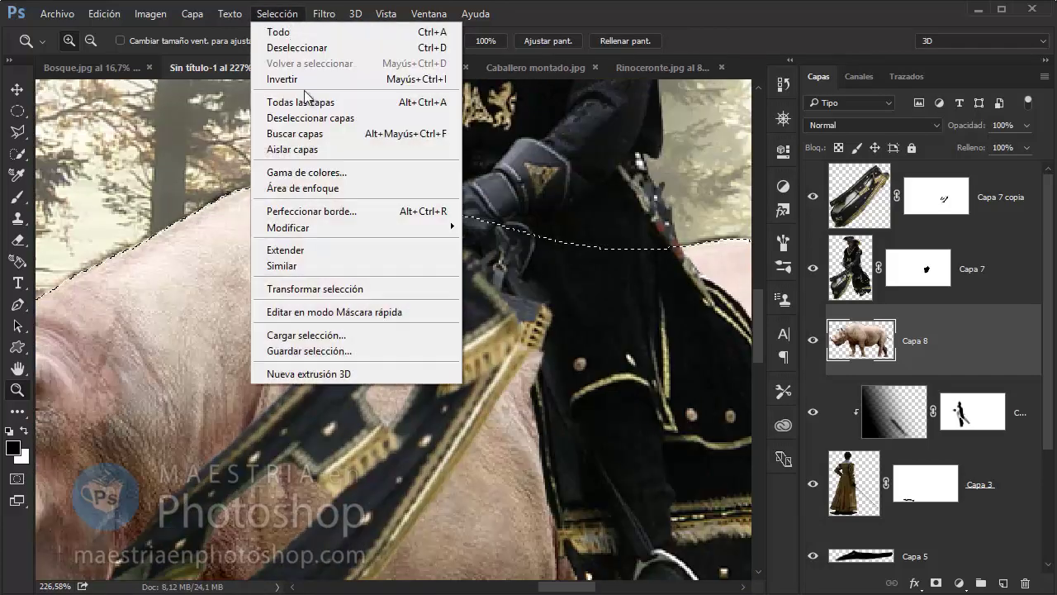
{"action": "left_click", "coordinate": [533, 242]}
{"action": "key", "text": "Return"}
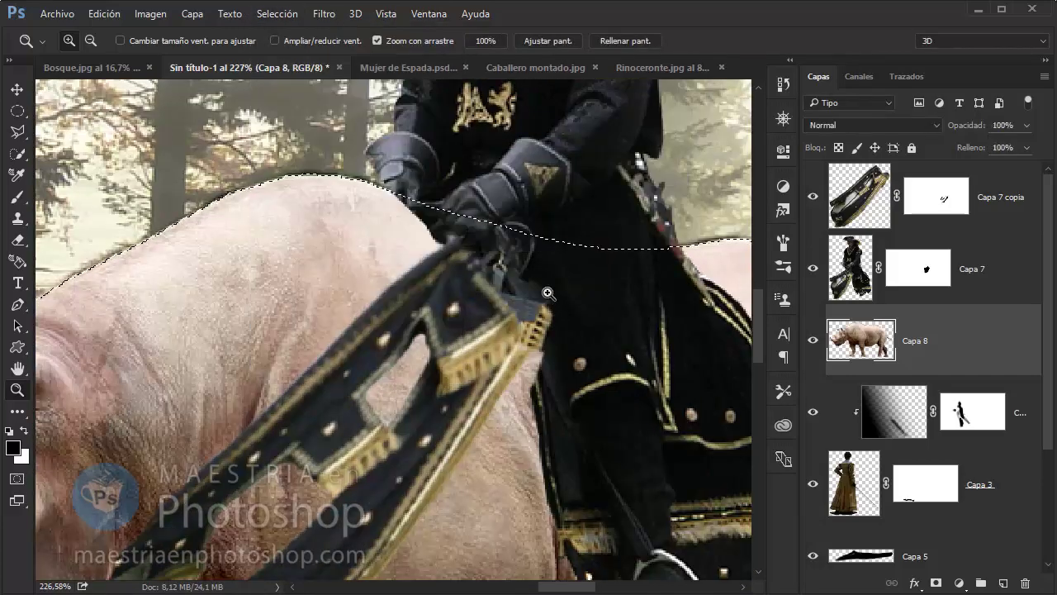
{"action": "left_click", "coordinate": [935, 582], "text": "alt"}
{"action": "key", "text": "ctrl+i"}
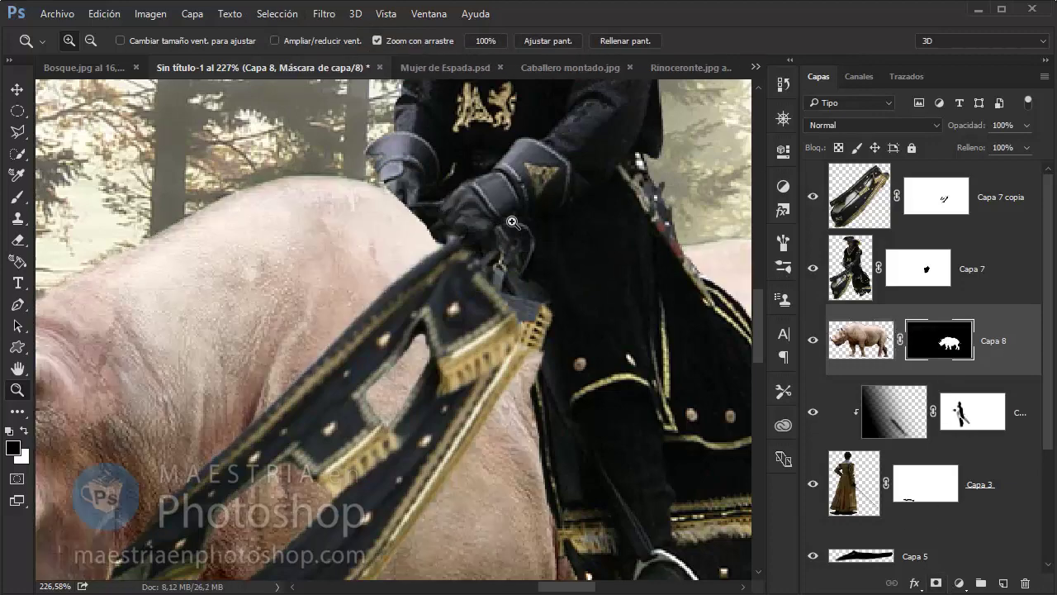
{"action": "left_click_drag", "start_coordinate": [66, 468], "coordinate": [206, 413]}
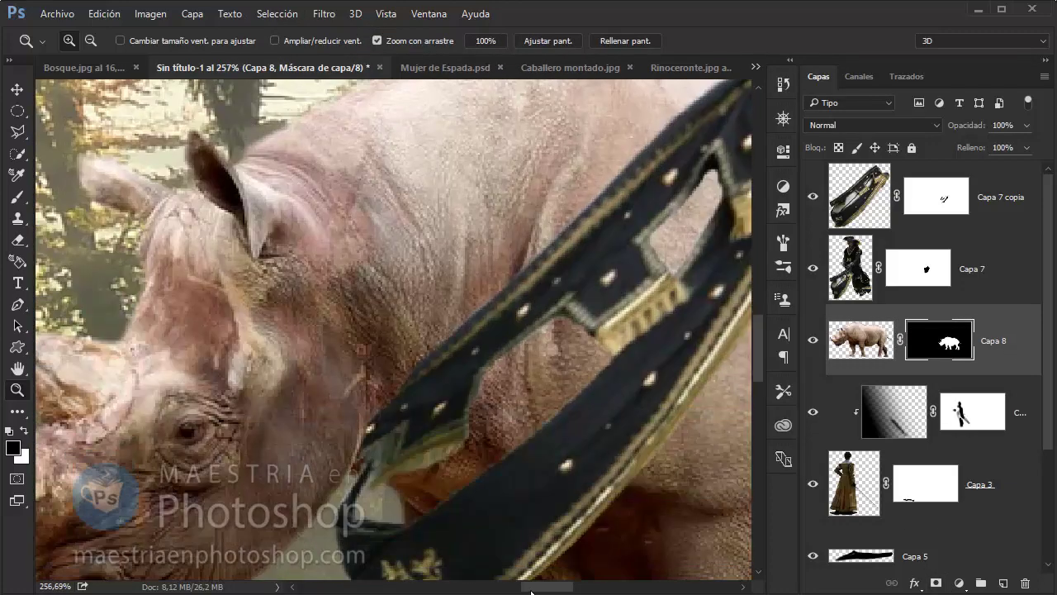
Open Perfeccionar máscara on the rhino mask and start shifting the edge out and raising contrast.
{"action": "double_click", "coordinate": [949, 347]}
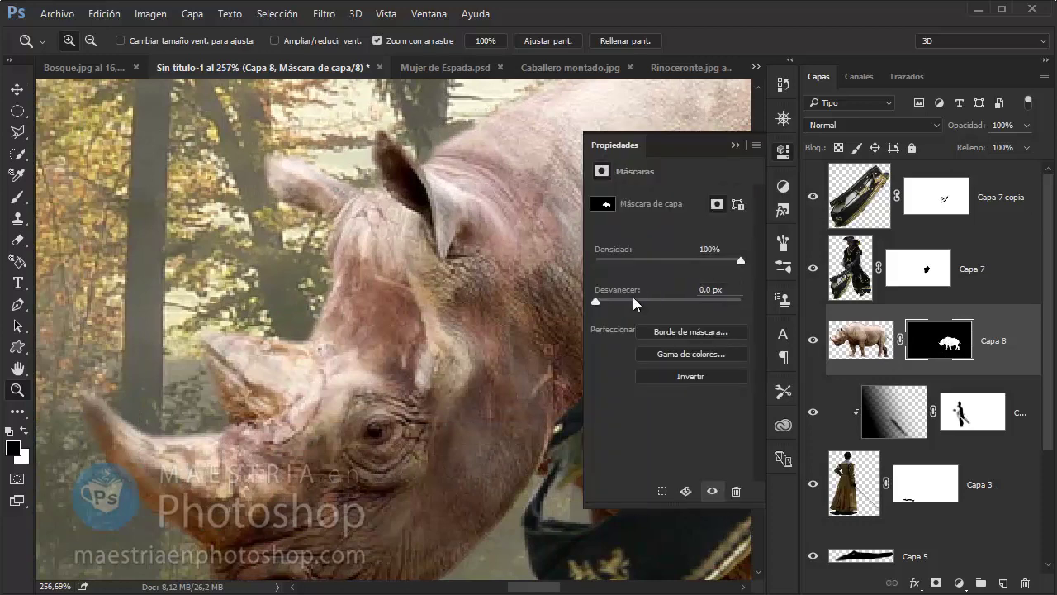
{"action": "mouse_move", "coordinate": [595, 302]}
{"action": "left_mouse_down"}
{"action": "mouse_move", "coordinate": [643, 299]}
{"action": "mouse_move", "coordinate": [595, 301]}
{"action": "left_mouse_up"}
{"action": "left_click", "coordinate": [683, 332]}
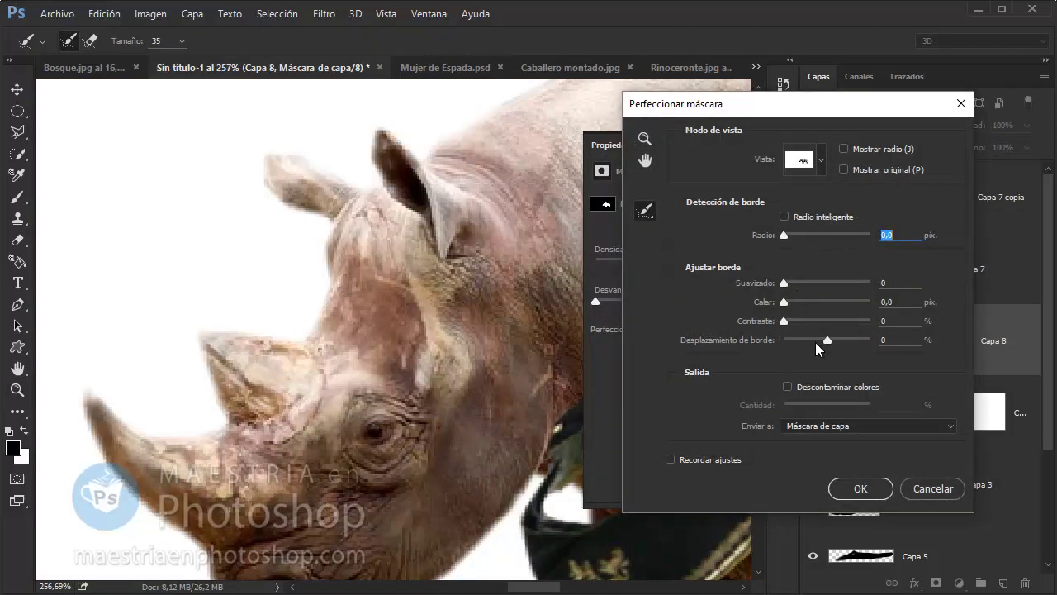
{"action": "left_click_drag", "start_coordinate": [827, 339], "coordinate": [847, 340]}
{"action": "left_click_drag", "start_coordinate": [784, 320], "coordinate": [829, 321]}
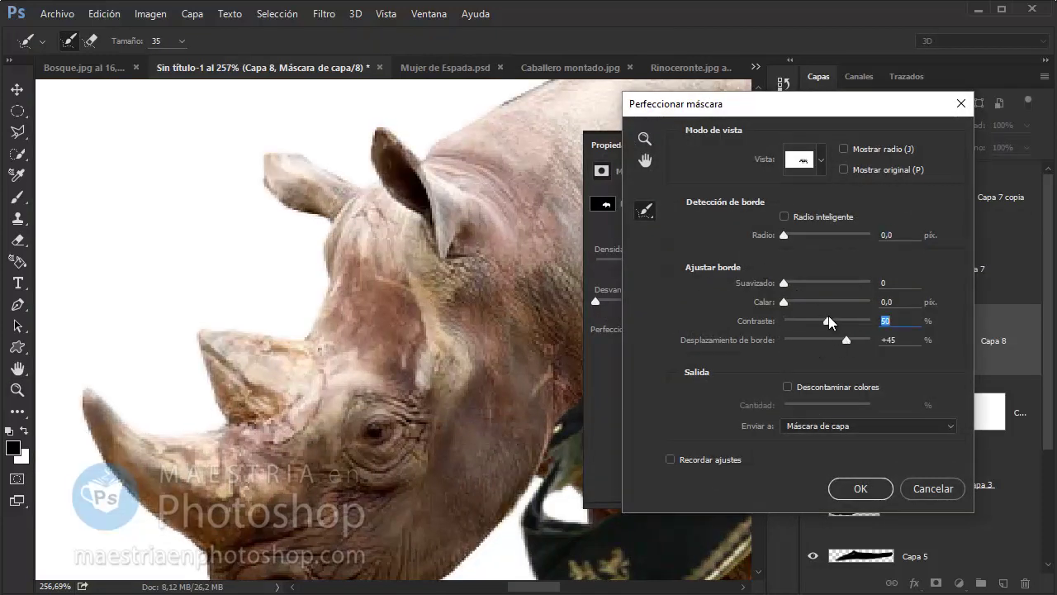
{"action": "scroll", "coordinate": [496, 371], "scroll_direction": "down", "scroll_amount": 5}
{"action": "left_click_drag", "start_coordinate": [737, 103], "coordinate": [738, 136]}
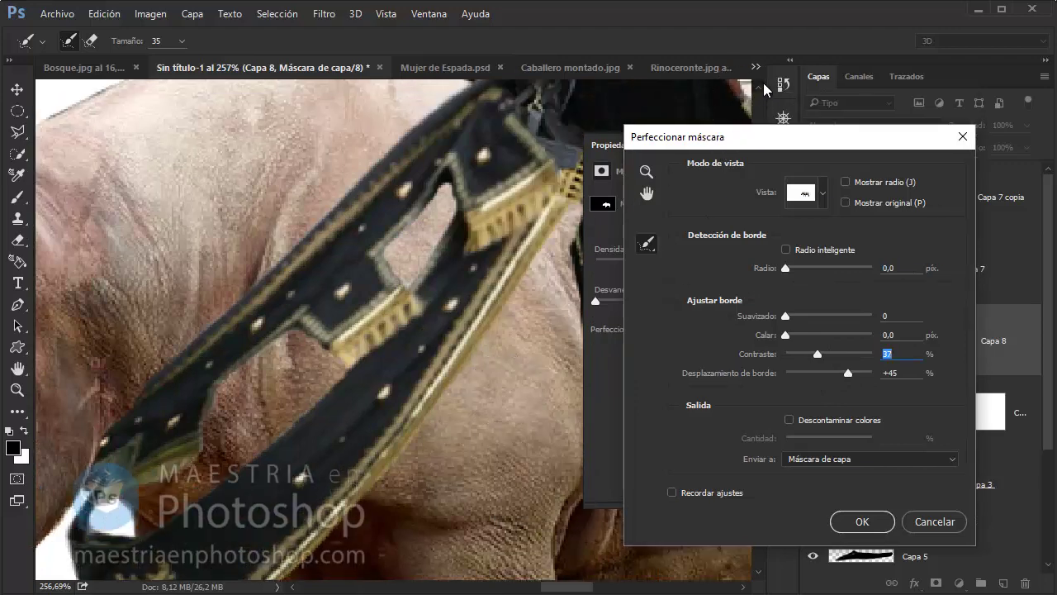
Settle on Contraste 16, Calar 2,1 px, Suavizado 30 and edge shift +12, then apply.
{"action": "scroll", "coordinate": [765, 89], "scroll_direction": "up", "scroll_amount": 3}
{"action": "mouse_move", "coordinate": [818, 353]}
{"action": "left_mouse_down"}
{"action": "mouse_move", "coordinate": [805, 354]}
{"action": "mouse_move", "coordinate": [822, 377]}
{"action": "left_mouse_up"}
{"action": "type", "text": "16"}
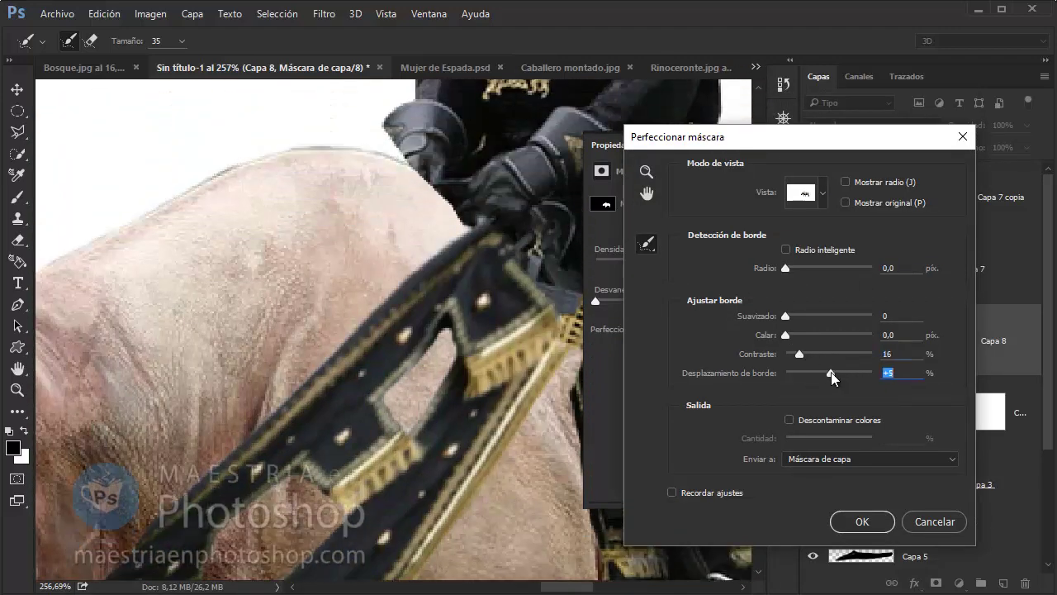
{"action": "mouse_move", "coordinate": [801, 341]}
{"action": "left_mouse_down"}
{"action": "mouse_move", "coordinate": [815, 338]}
{"action": "mouse_move", "coordinate": [802, 337]}
{"action": "left_mouse_up"}
{"action": "mouse_move", "coordinate": [821, 373]}
{"action": "left_mouse_down"}
{"action": "mouse_move", "coordinate": [808, 377]}
{"action": "mouse_move", "coordinate": [822, 373]}
{"action": "left_mouse_up"}
{"action": "left_click_drag", "start_coordinate": [831, 316], "coordinate": [810, 315]}
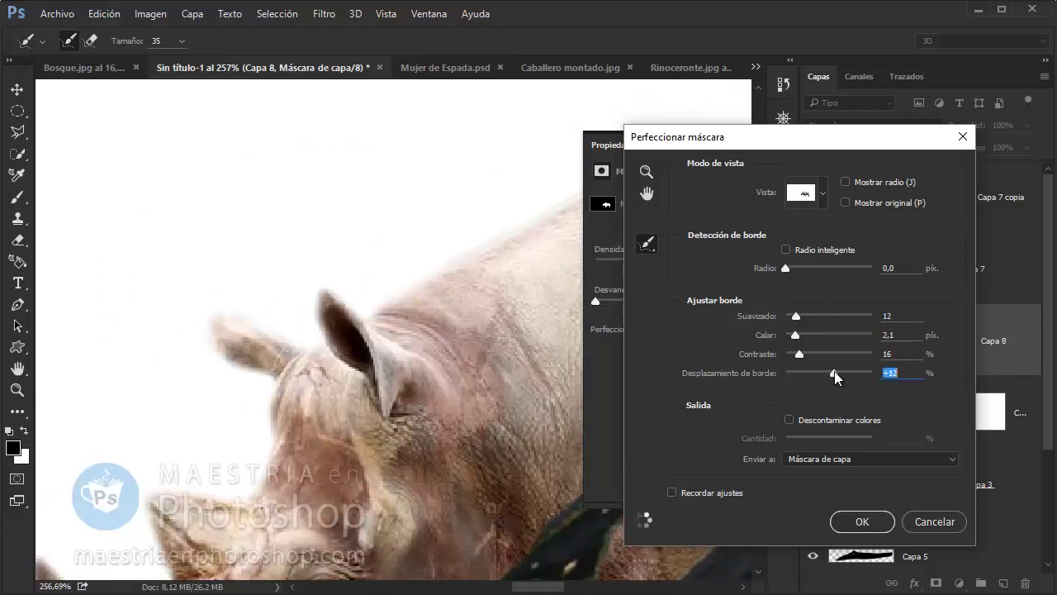
{"action": "left_click_drag", "start_coordinate": [796, 316], "coordinate": [810, 316]}
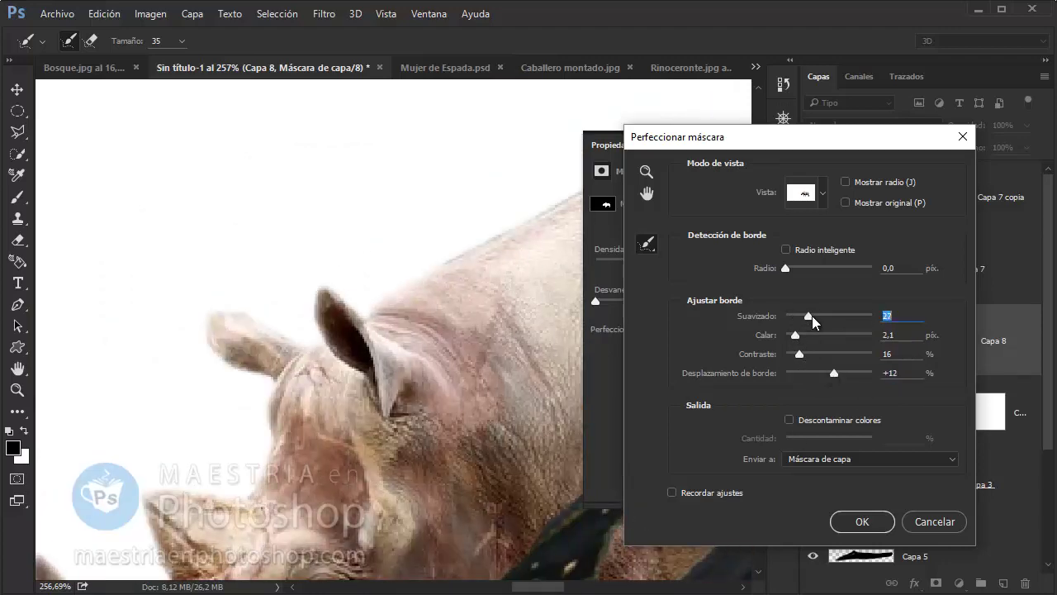
{"action": "left_click", "coordinate": [863, 525]}
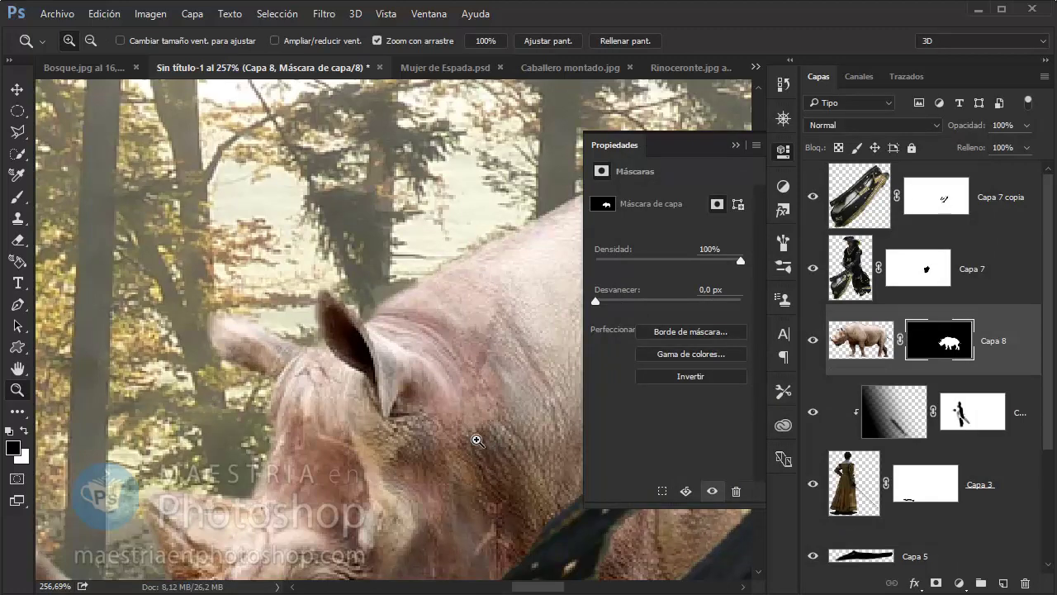
Add a horizontal guide and drag Capa 7 copia, Capa 7 and Capa 8 right together.
{"action": "mouse_move", "coordinate": [280, 429]}
{"action": "left_mouse_down"}
{"action": "mouse_move", "coordinate": [251, 550]}
{"action": "mouse_move", "coordinate": [366, 463]}
{"action": "mouse_move", "coordinate": [271, 436]}
{"action": "mouse_move", "coordinate": [330, 416]}
{"action": "left_mouse_up"}
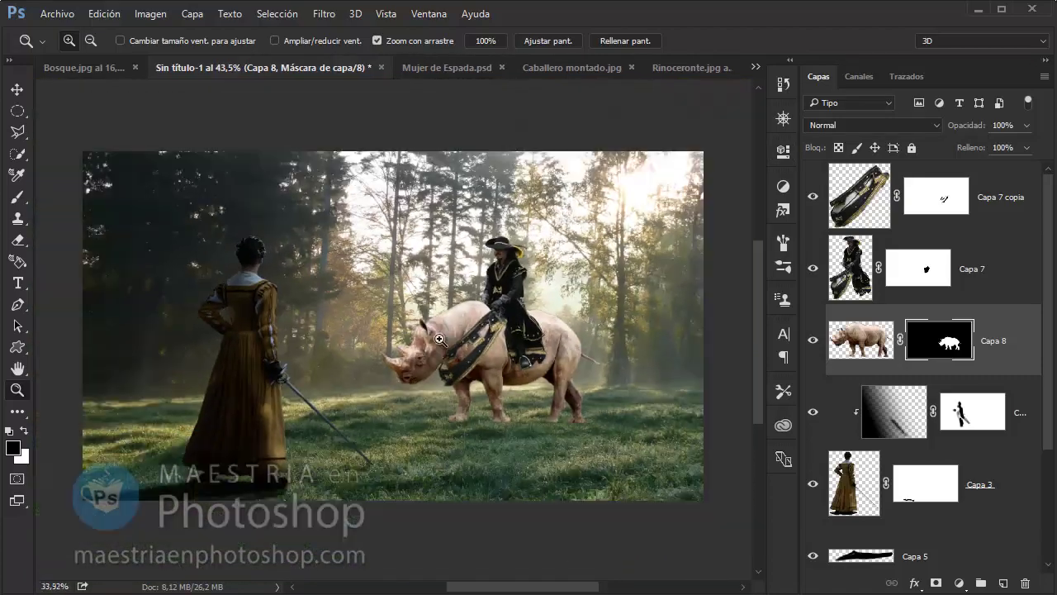
{"action": "left_click_drag", "start_coordinate": [508, 327], "coordinate": [570, 326]}
{"action": "mouse_move", "coordinate": [356, 69]}
{"action": "left_mouse_down"}
{"action": "mouse_move", "coordinate": [337, 73]}
{"action": "mouse_move", "coordinate": [369, 255]}
{"action": "left_mouse_up"}
{"action": "key", "text": "v"}
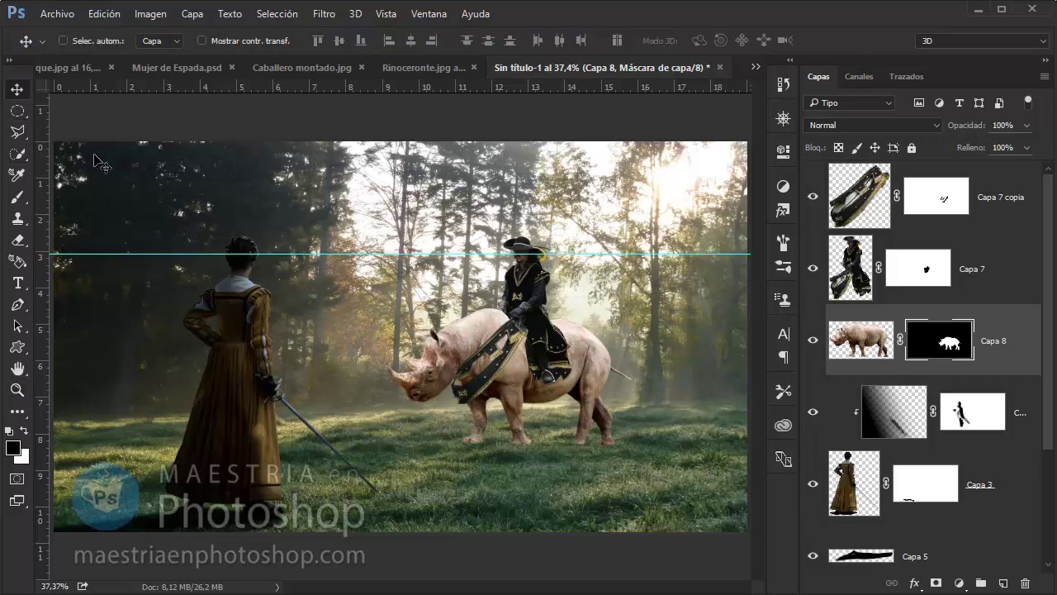
{"action": "left_click", "coordinate": [994, 199], "text": "shift"}
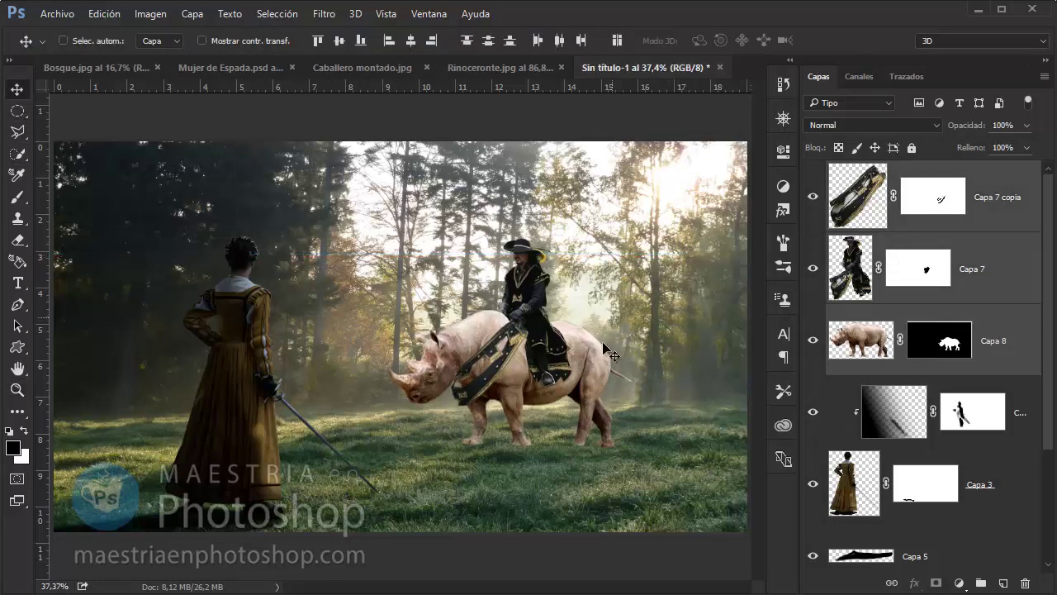
{"action": "mouse_move", "coordinate": [592, 357]}
{"action": "left_mouse_down"}
{"action": "mouse_move", "coordinate": [664, 357]}
{"action": "mouse_move", "coordinate": [636, 354]}
{"action": "left_mouse_up"}
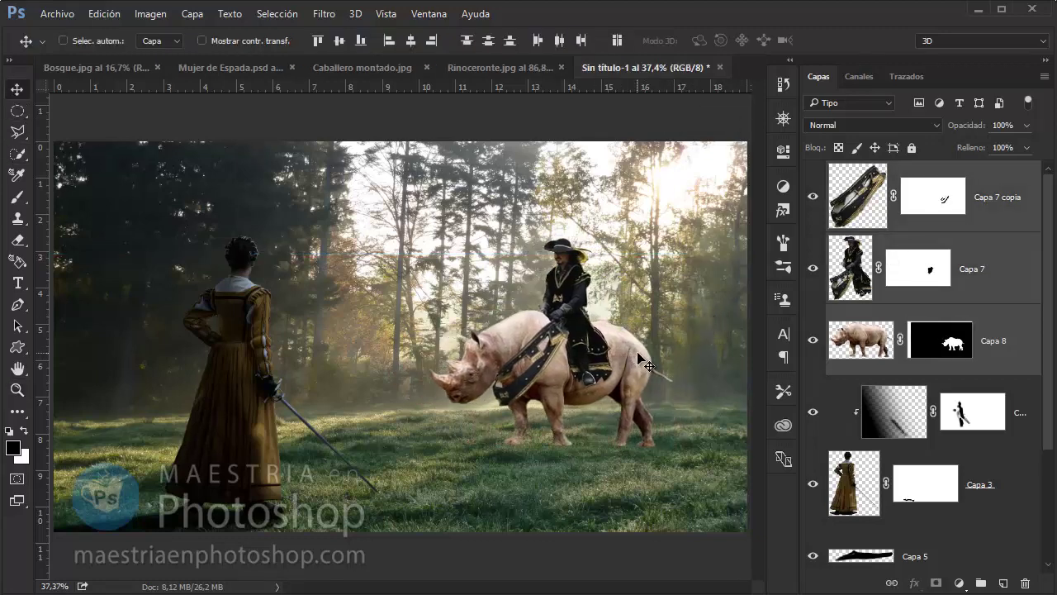
Open Igualar color on Capa 8 with source Sin título-1, layer Capa 2.
{"action": "left_click", "coordinate": [882, 342]}
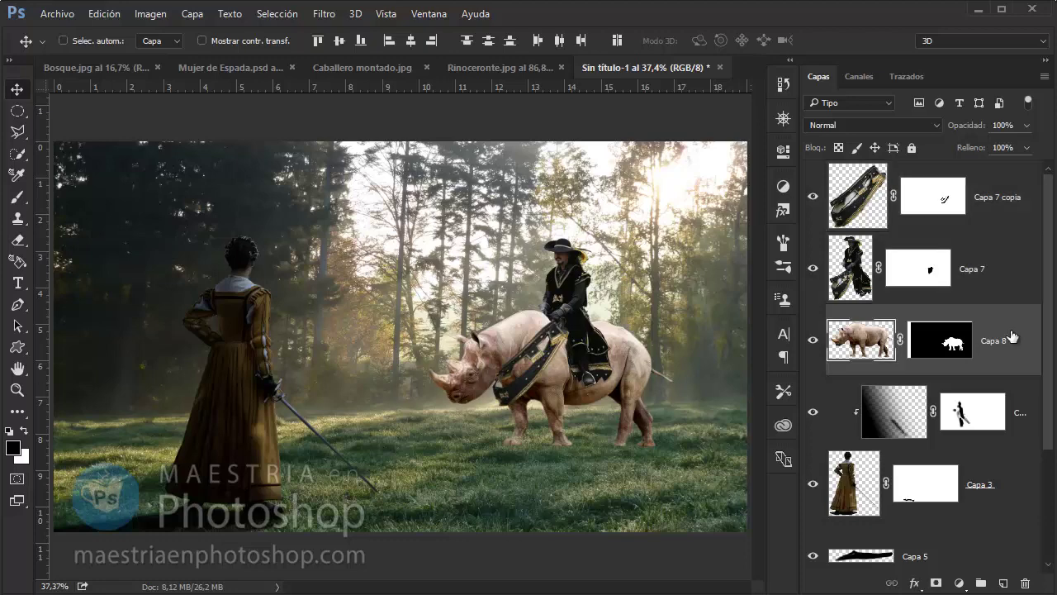
{"action": "left_click", "coordinate": [150, 13]}
{"action": "left_click", "coordinate": [489, 383]}
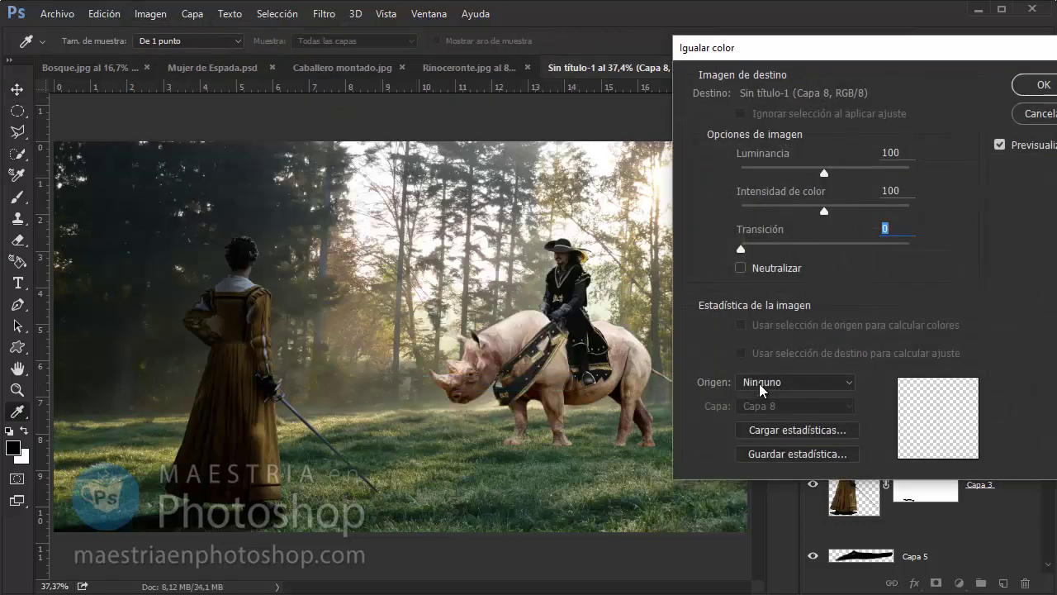
{"action": "left_click", "coordinate": [794, 381]}
{"action": "left_click", "coordinate": [797, 421]}
{"action": "left_click_drag", "start_coordinate": [844, 50], "coordinate": [621, 51]}
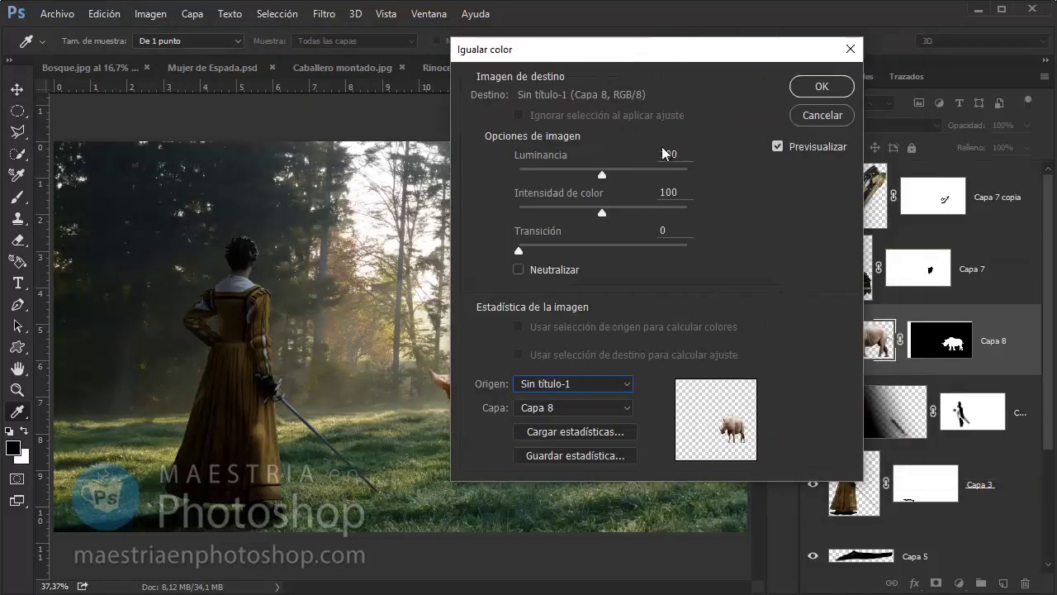
{"action": "left_click", "coordinate": [621, 407]}
{"action": "left_click", "coordinate": [578, 526]}
Set Luminancia 58, Intensidad 100 and Transición 55, then apply the colour match.
{"action": "left_click_drag", "start_coordinate": [768, 63], "coordinate": [988, 60]}
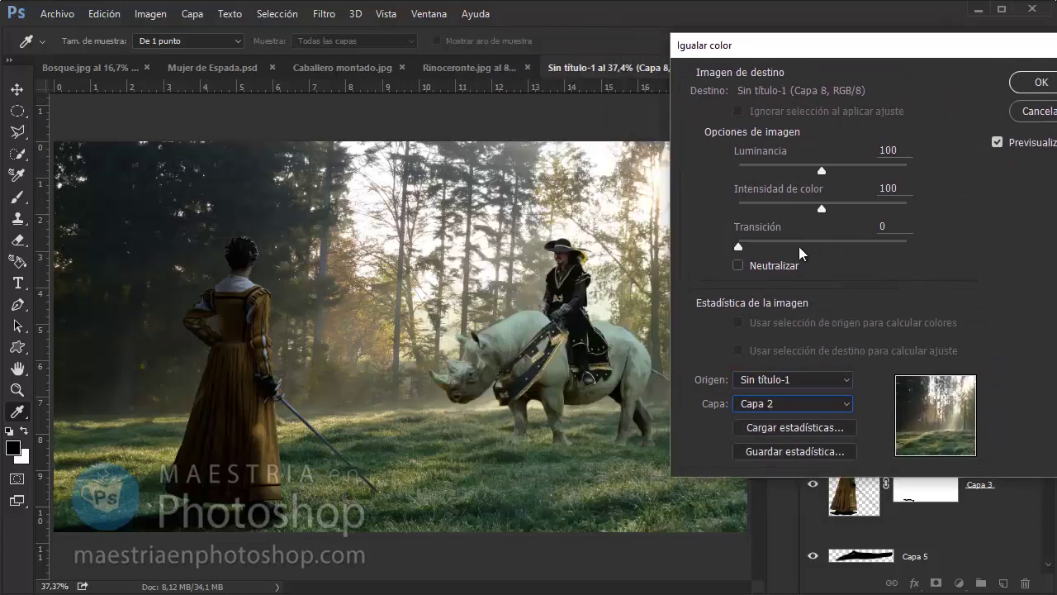
{"action": "left_click_drag", "start_coordinate": [799, 248], "coordinate": [795, 246]}
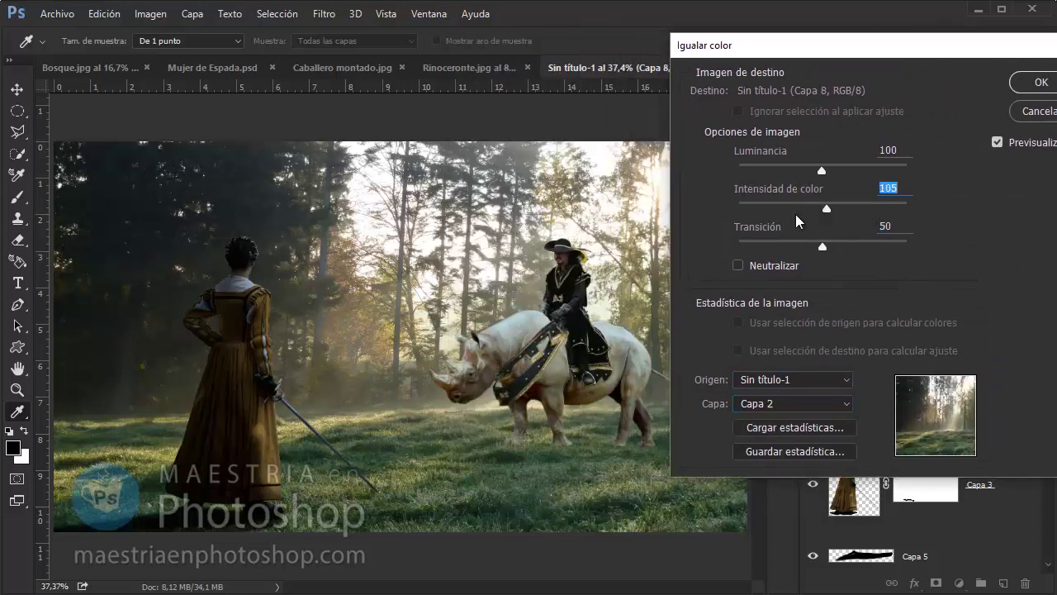
{"action": "left_click_drag", "start_coordinate": [821, 210], "coordinate": [823, 210]}
{"action": "mouse_move", "coordinate": [822, 170]}
{"action": "left_mouse_down"}
{"action": "mouse_move", "coordinate": [842, 170]}
{"action": "mouse_move", "coordinate": [786, 185]}
{"action": "left_mouse_up"}
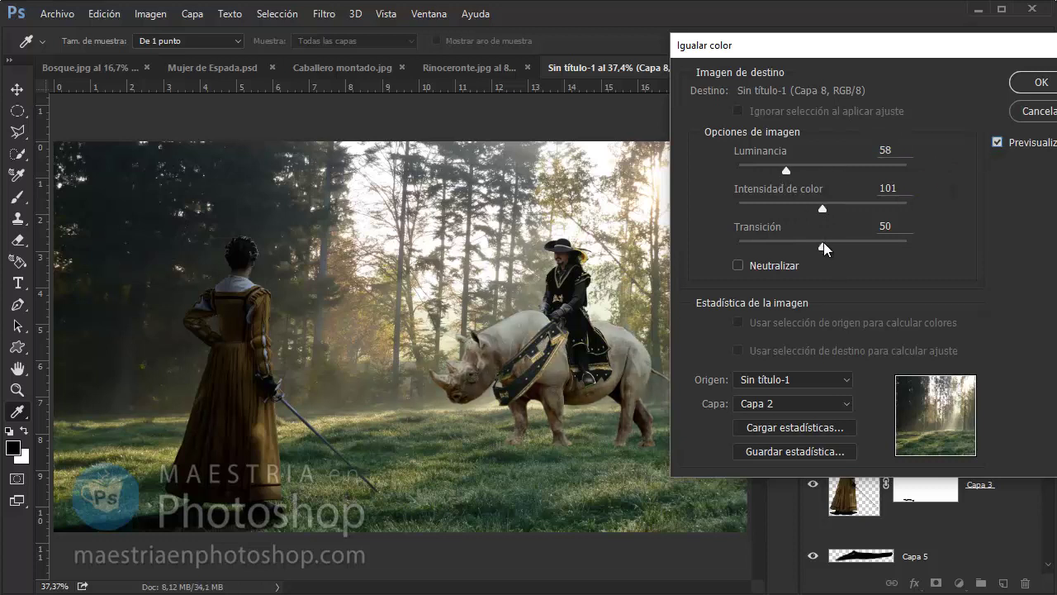
{"action": "left_click_drag", "start_coordinate": [778, 245], "coordinate": [842, 240]}
{"action": "left_click", "coordinate": [1038, 82]}
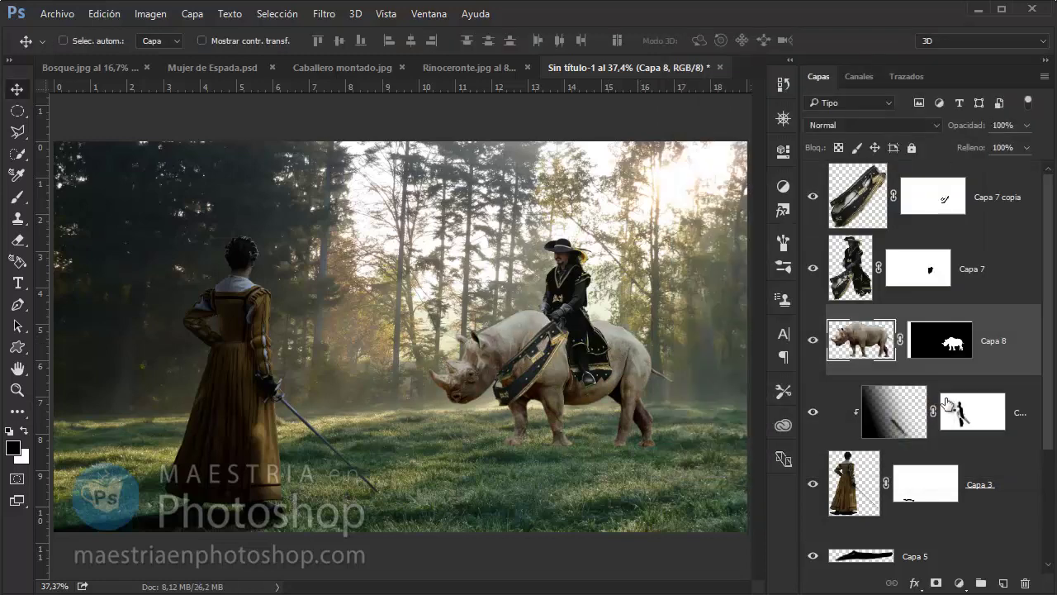
Add a new shadow layer and set a 47 px brush.
{"action": "left_click", "coordinate": [1003, 583], "text": "ctrl"}
{"action": "key", "text": "z"}
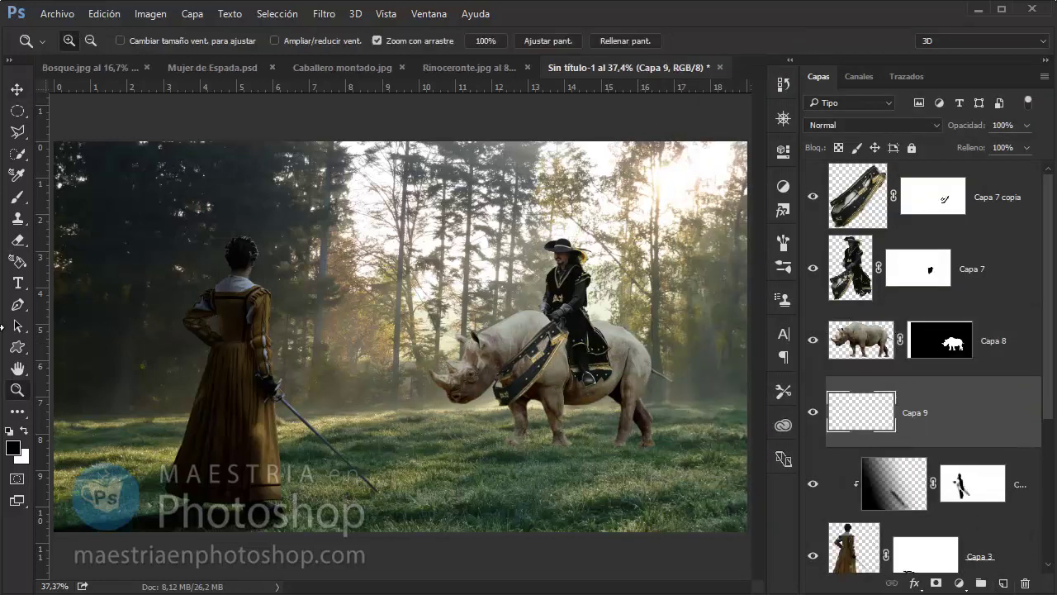
{"action": "left_click_drag", "start_coordinate": [451, 521], "coordinate": [456, 519]}
{"action": "key", "text": "b"}
{"action": "right_click", "coordinate": [680, 309]}
{"action": "type", "text": "47"}
{"action": "key", "text": "Return"}
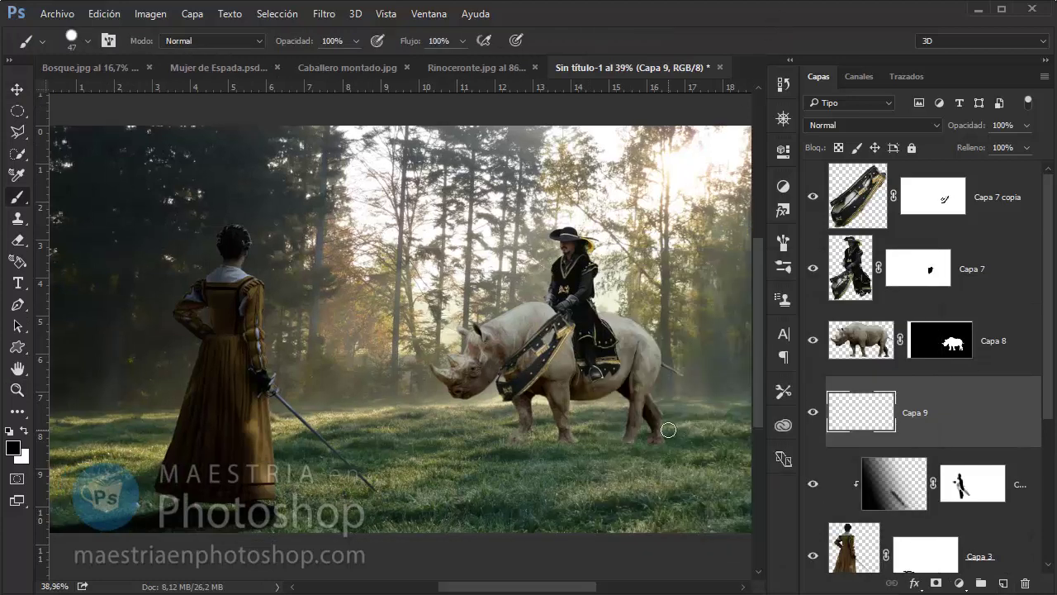
Paint a black ground shadow from the rhino's rear hoof toward lower left, semi-transparent.
{"action": "left_click", "coordinate": [659, 447]}
{"action": "left_click", "coordinate": [401, 501], "text": "shift"}
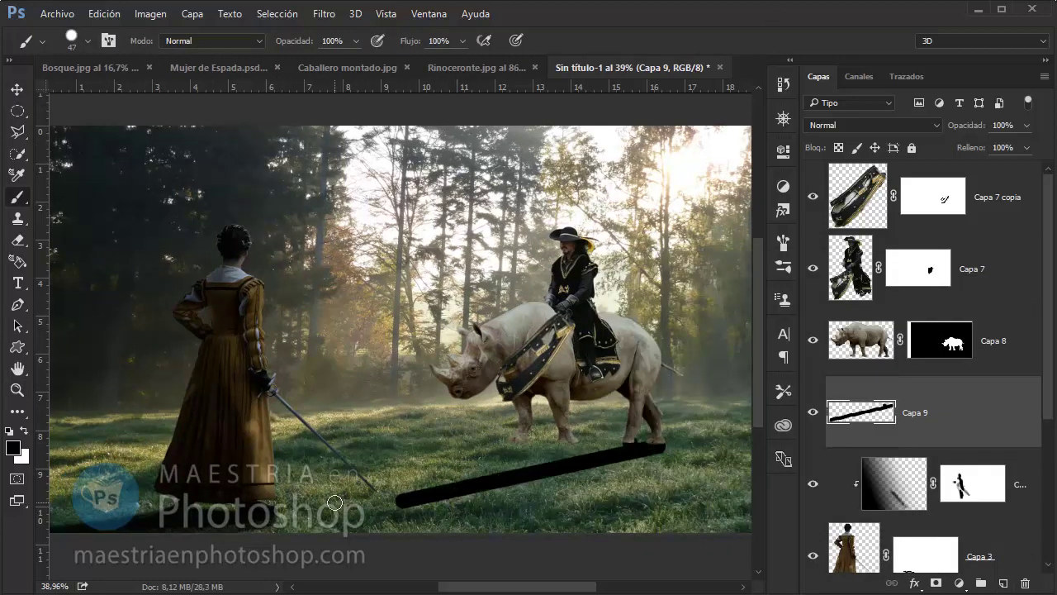
{"action": "mouse_move", "coordinate": [400, 502]}
{"action": "left_mouse_down"}
{"action": "mouse_move", "coordinate": [523, 443]}
{"action": "mouse_move", "coordinate": [493, 451]}
{"action": "left_mouse_up"}
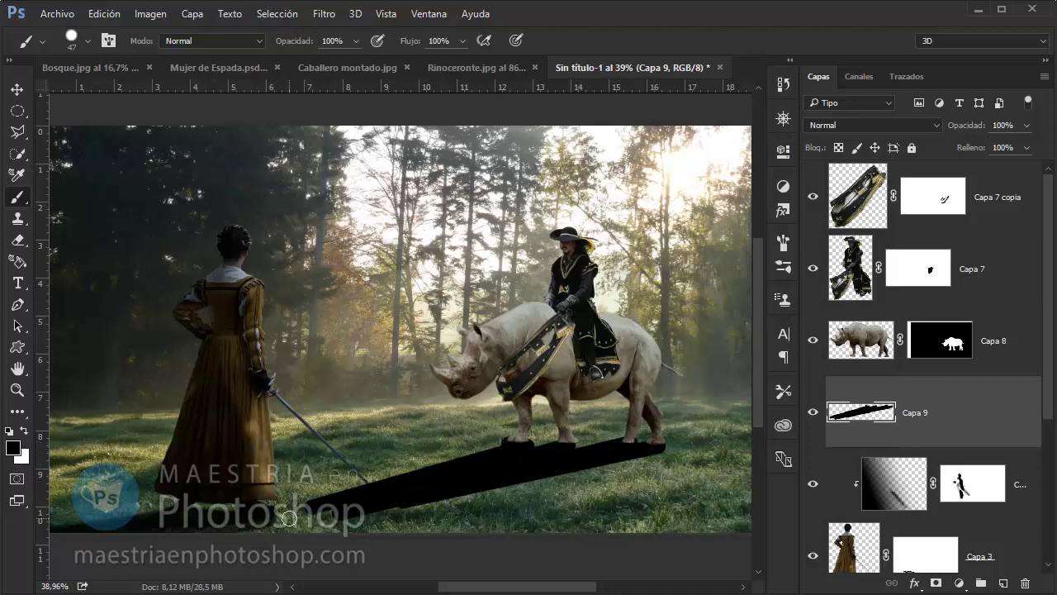
{"action": "mouse_move", "coordinate": [289, 518]}
{"action": "left_mouse_down"}
{"action": "mouse_move", "coordinate": [466, 503]}
{"action": "mouse_move", "coordinate": [590, 469]}
{"action": "left_mouse_up"}
{"action": "mouse_move", "coordinate": [426, 525]}
{"action": "left_mouse_down"}
{"action": "mouse_move", "coordinate": [633, 455]}
{"action": "mouse_move", "coordinate": [471, 501]}
{"action": "mouse_move", "coordinate": [408, 501]}
{"action": "left_mouse_up"}
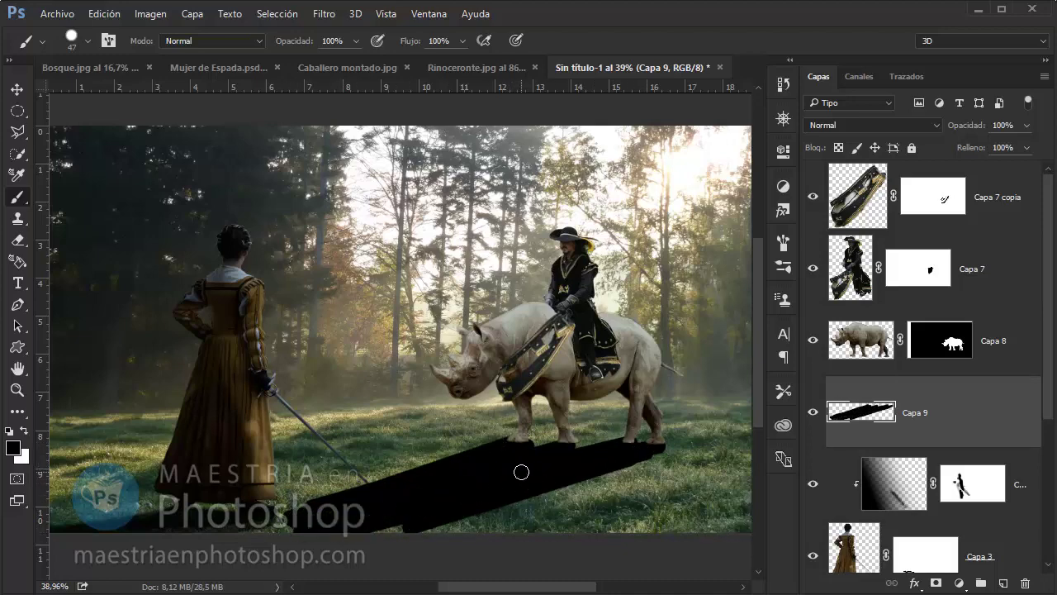
{"action": "key", "text": "v"}
{"action": "key", "text": "3"}
On another new layer, paint a second shadow wedge from the hind hoof down-left.
{"action": "left_click", "coordinate": [1003, 583]}
{"action": "key", "text": "b"}
{"action": "left_click", "coordinate": [657, 444]}
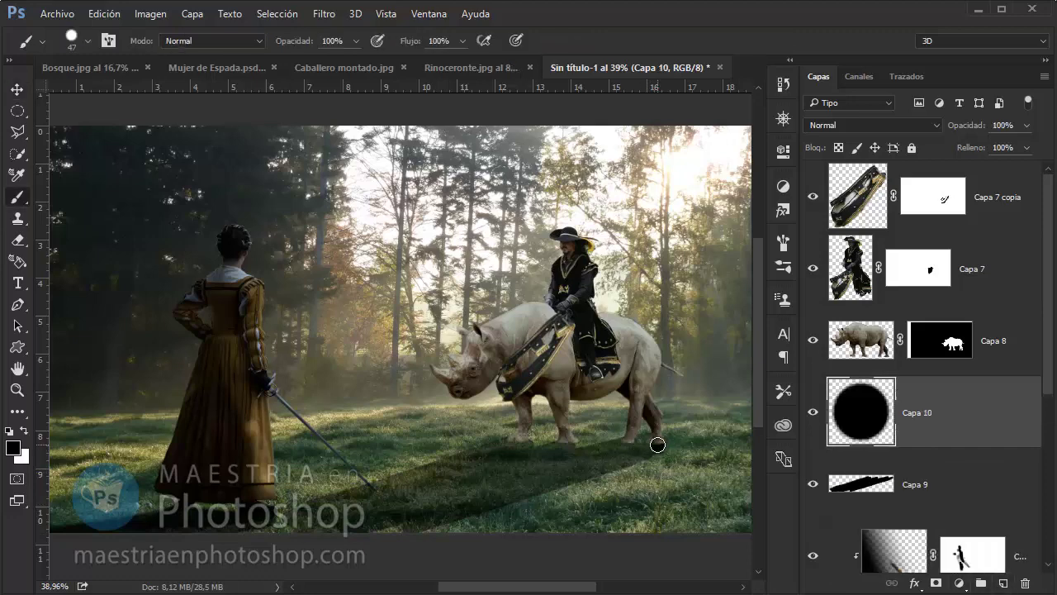
{"action": "left_click", "coordinate": [661, 448]}
{"action": "left_click", "coordinate": [483, 489], "text": "shift"}
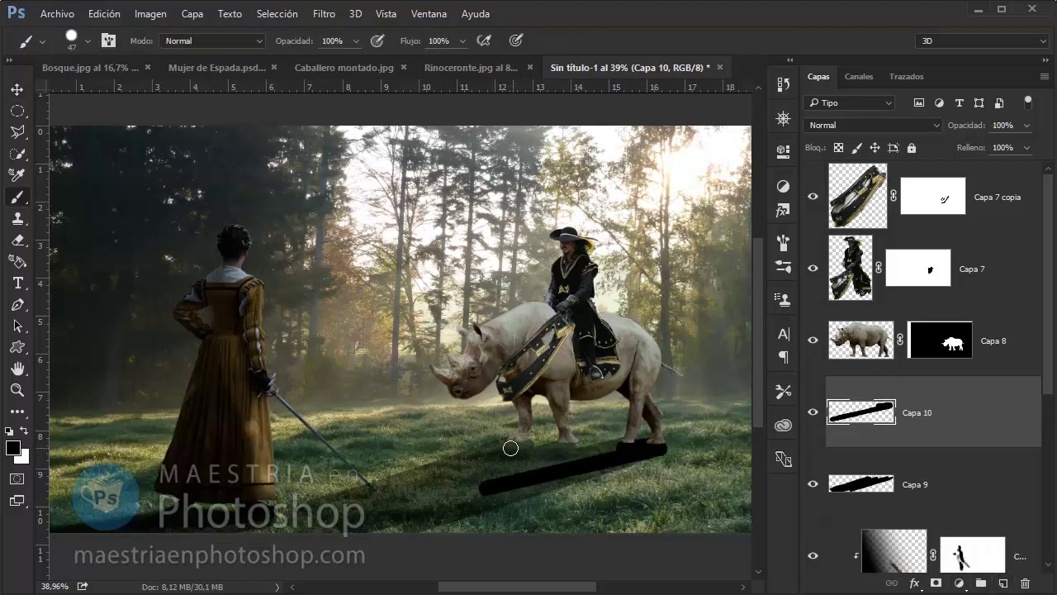
{"action": "left_click", "coordinate": [510, 449]}
{"action": "left_click", "coordinate": [408, 505], "text": "shift"}
{"action": "left_click_drag", "start_coordinate": [408, 504], "coordinate": [425, 504]}
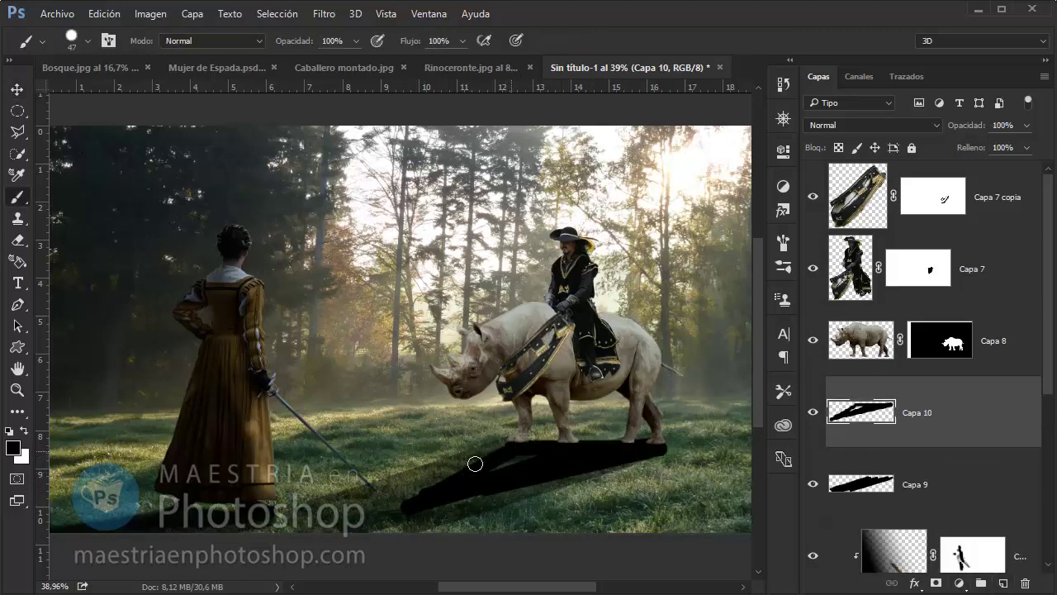
{"action": "left_click", "coordinate": [390, 500]}
{"action": "left_click", "coordinate": [539, 457], "text": "shift"}
Set the shadow layer to 50% opacity and apply a 4,5 px Gaussian blur.
{"action": "key", "text": "v"}
{"action": "key", "text": "5"}
{"action": "left_click", "coordinate": [324, 13]}
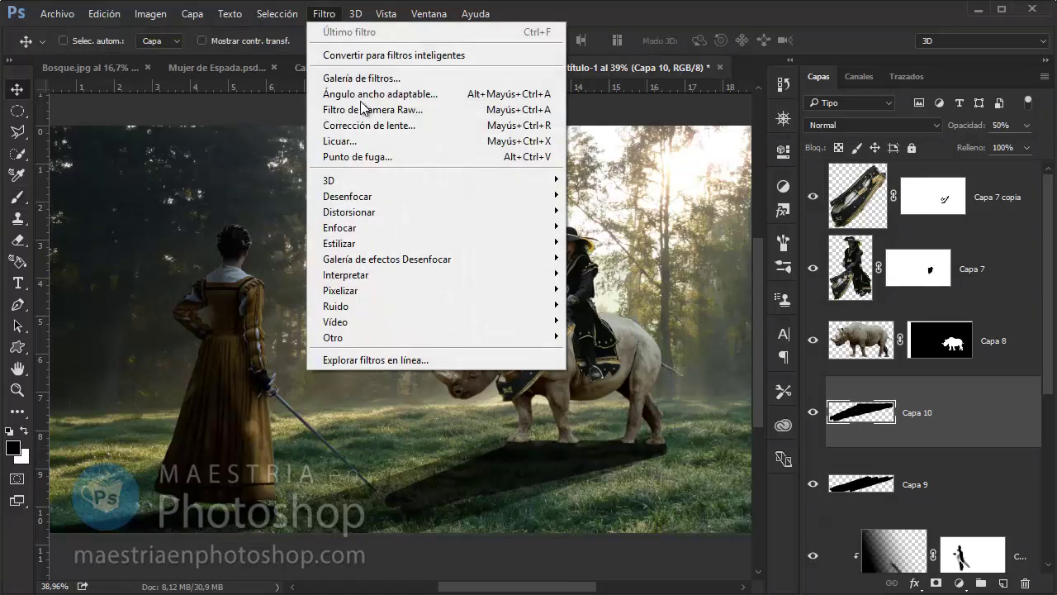
{"action": "left_click", "coordinate": [654, 302]}
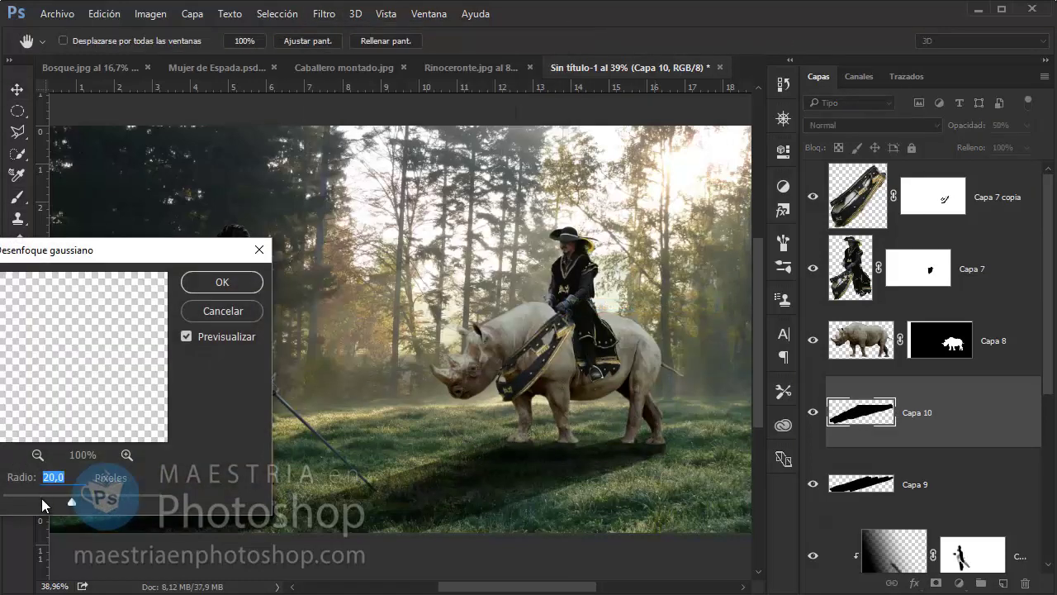
{"action": "left_click_drag", "start_coordinate": [41, 498], "coordinate": [26, 501]}
{"action": "key", "text": "Return"}
Reapply the same blur to Capa 9 and add a new empty layer above the rhino.
{"action": "key", "text": "alt+bracketleft"}
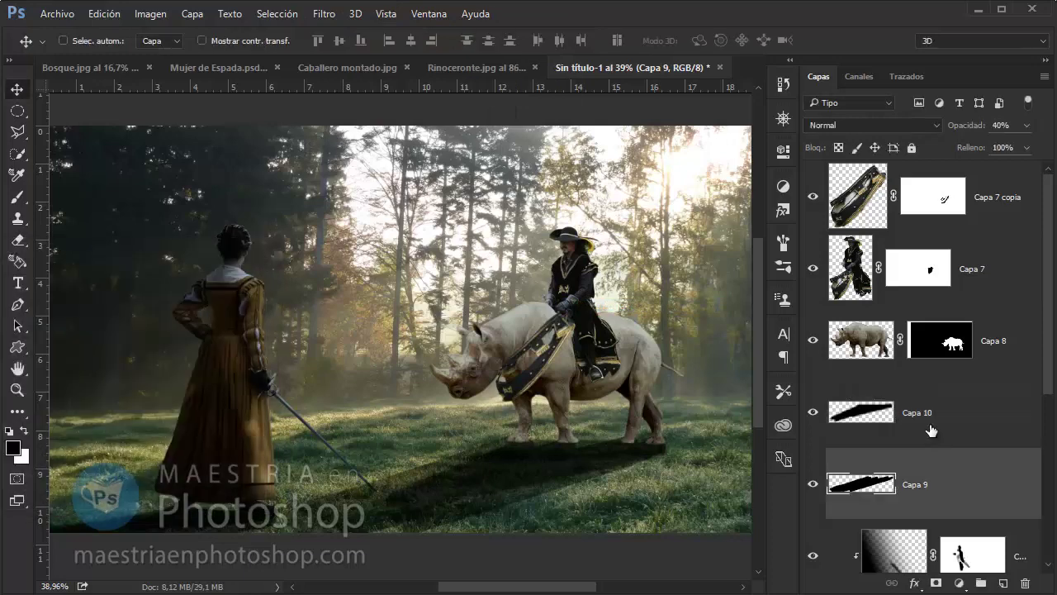
{"action": "left_click", "coordinate": [323, 13]}
{"action": "left_click", "coordinate": [347, 33]}
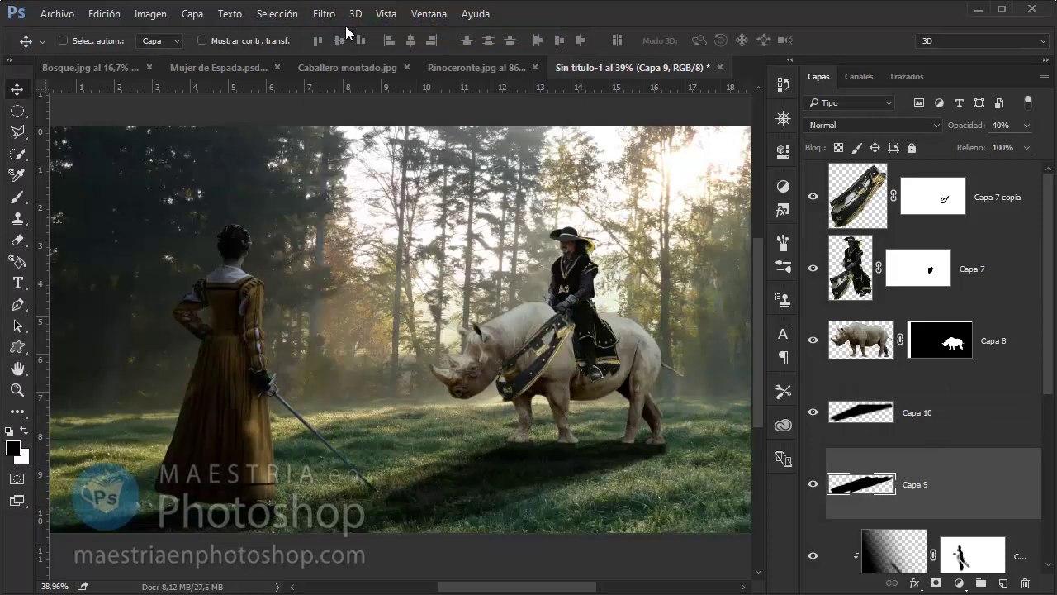
{"action": "left_click", "coordinate": [1000, 341]}
{"action": "key", "text": "ctrl+shift+alt+n"}
Clip the new layer to the rhino and drag a black gradient upward over it.
{"action": "left_click", "coordinate": [995, 369], "text": "alt"}
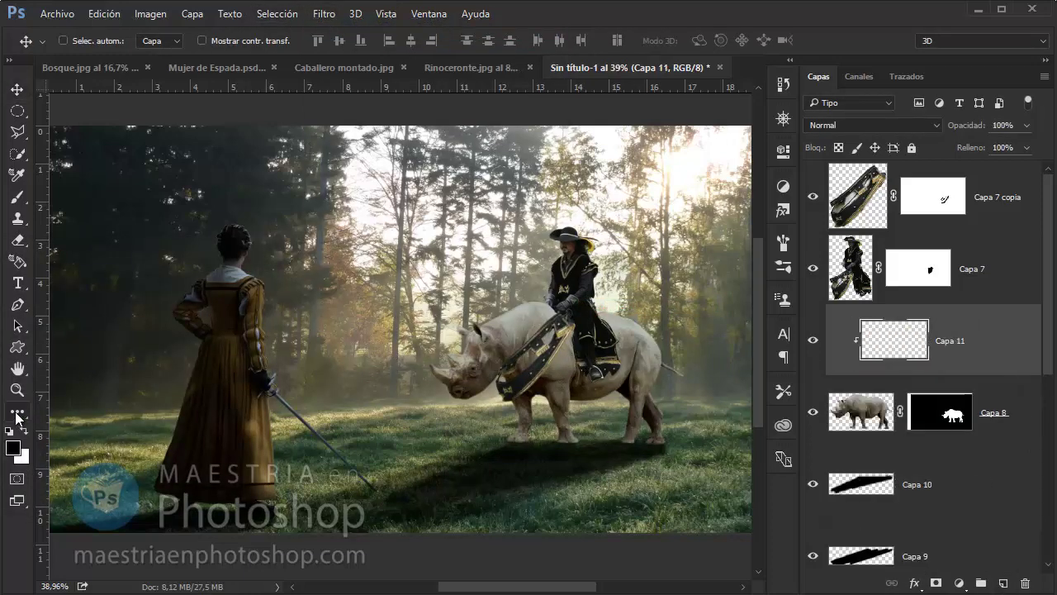
{"action": "left_click", "coordinate": [17, 410]}
{"action": "left_click", "coordinate": [140, 540]}
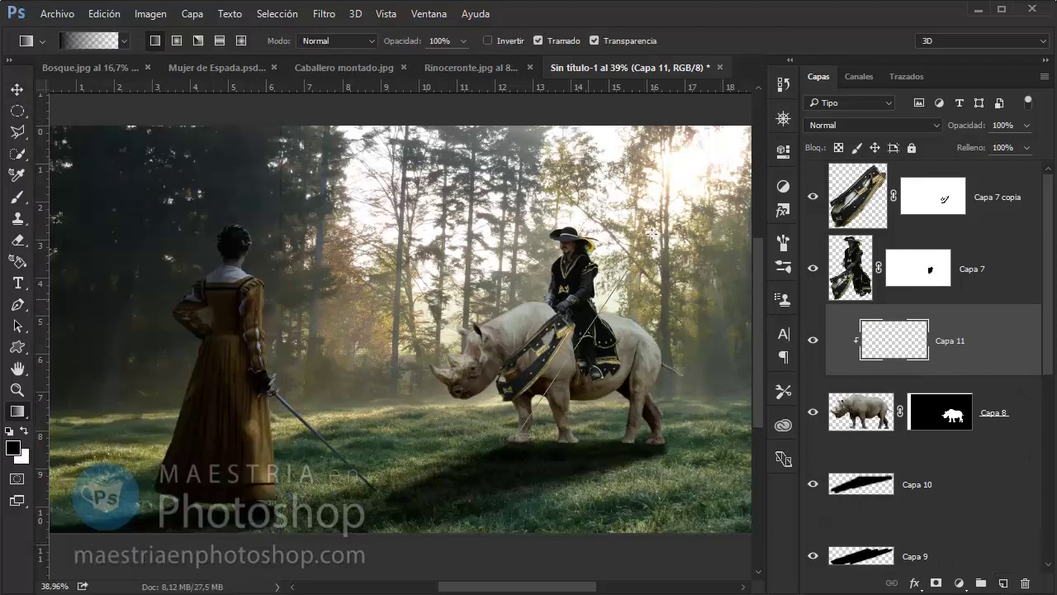
{"action": "left_click_drag", "start_coordinate": [517, 433], "coordinate": [653, 234]}
{"action": "key", "text": "ctrl+z"}
{"action": "key", "text": "ctrl+z"}
{"action": "key", "text": "b"}
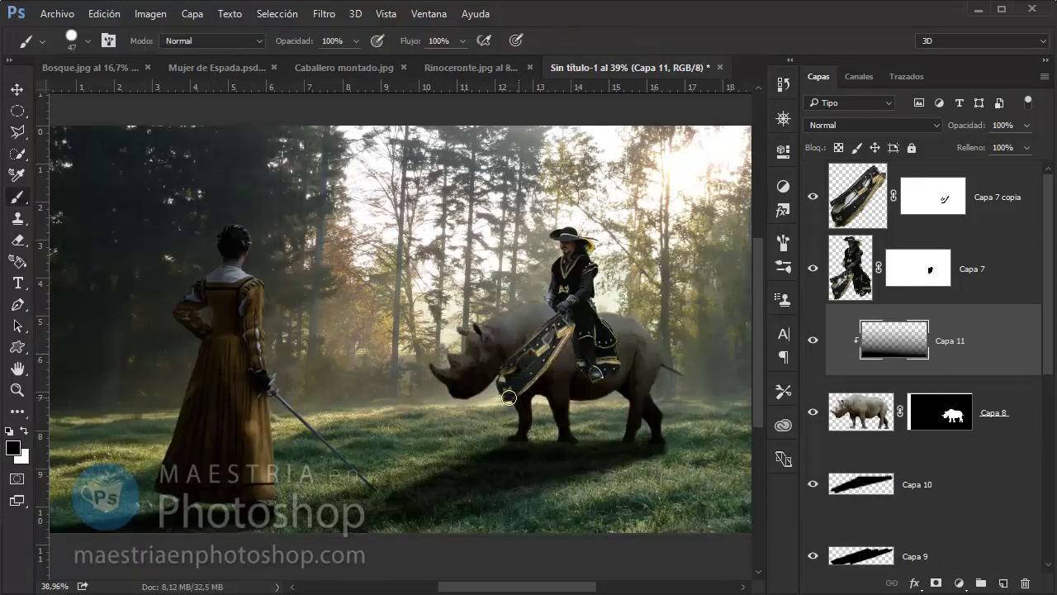
Zoom in on the rhino and lower the shading layer's opacity.
{"action": "key", "text": "z"}
{"action": "mouse_move", "coordinate": [508, 398]}
{"action": "left_mouse_down"}
{"action": "mouse_move", "coordinate": [562, 400]}
{"action": "mouse_move", "coordinate": [380, 463]}
{"action": "left_mouse_up"}
{"action": "key", "text": "v"}
{"action": "key", "text": "4"}
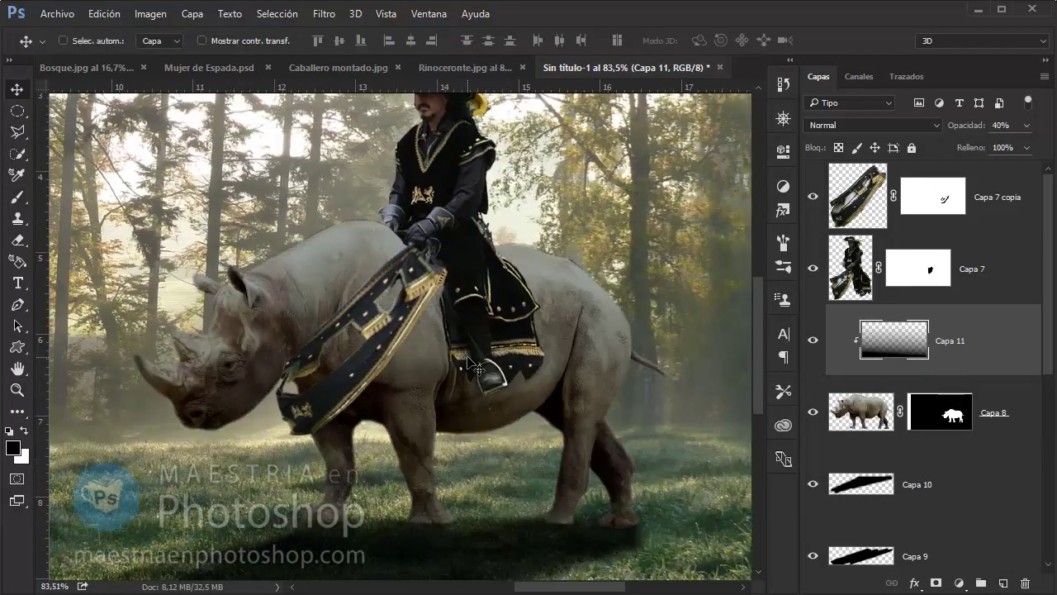
{"action": "key", "text": "b"}
Mask the shading layer and paint it out over the rhino's rump and hump with a soft brush.
{"action": "left_click", "coordinate": [935, 583]}
{"action": "right_click", "coordinate": [354, 289]}
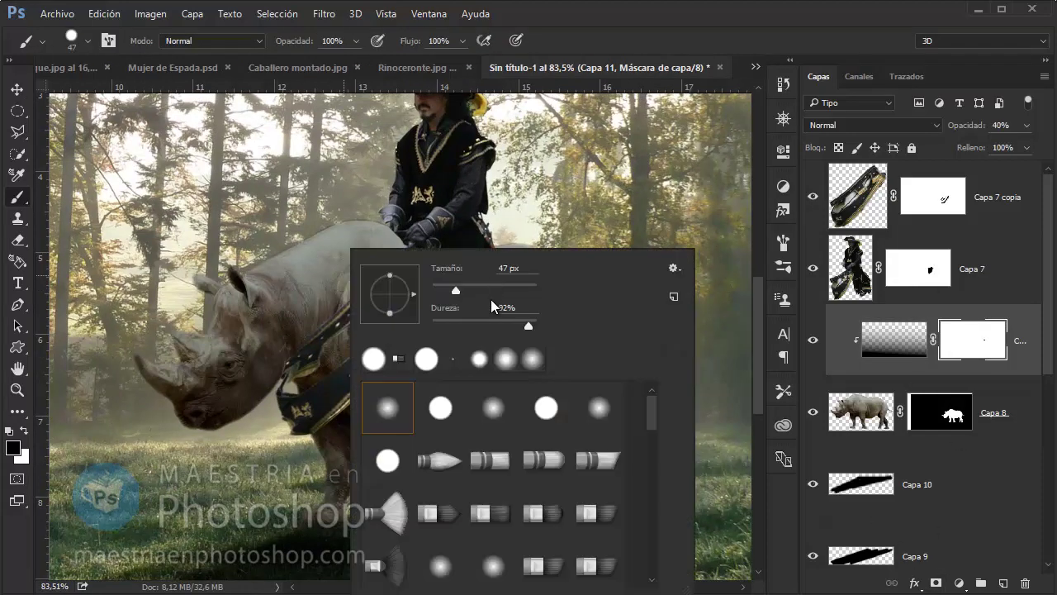
{"action": "key", "text": "Return"}
{"action": "left_click_drag", "start_coordinate": [570, 248], "coordinate": [591, 267]}
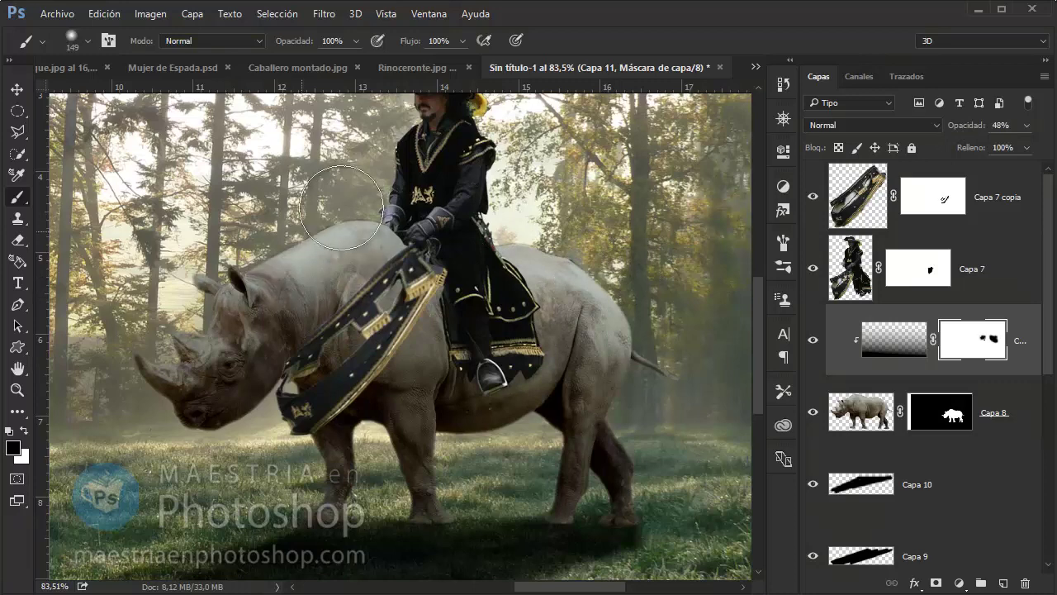
{"action": "mouse_move", "coordinate": [297, 239]}
{"action": "left_mouse_down"}
{"action": "mouse_move", "coordinate": [272, 250]}
{"action": "mouse_move", "coordinate": [194, 343]}
{"action": "left_mouse_up"}
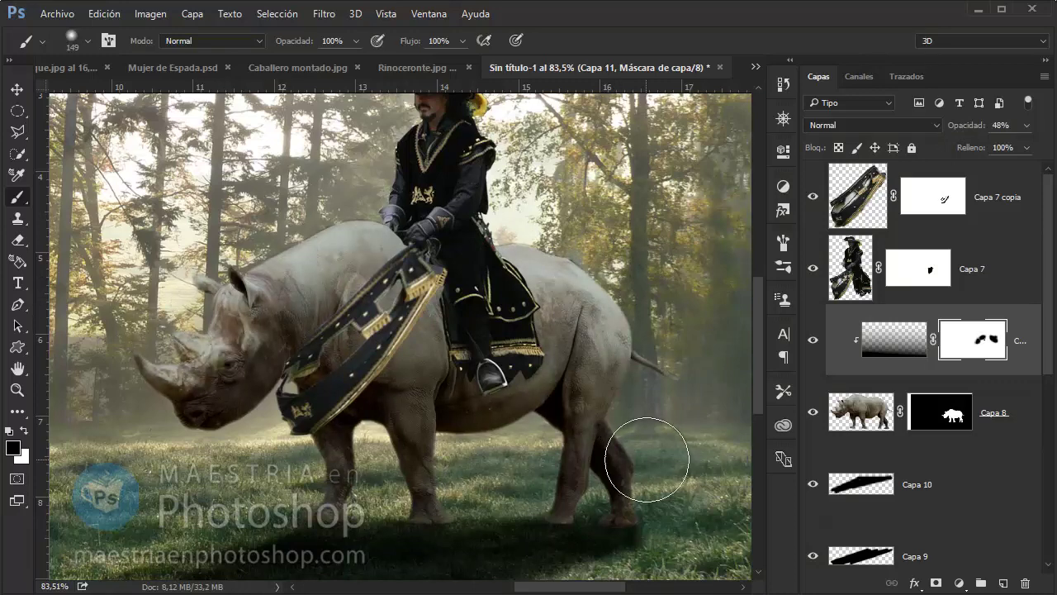
{"action": "right_click", "coordinate": [663, 339]}
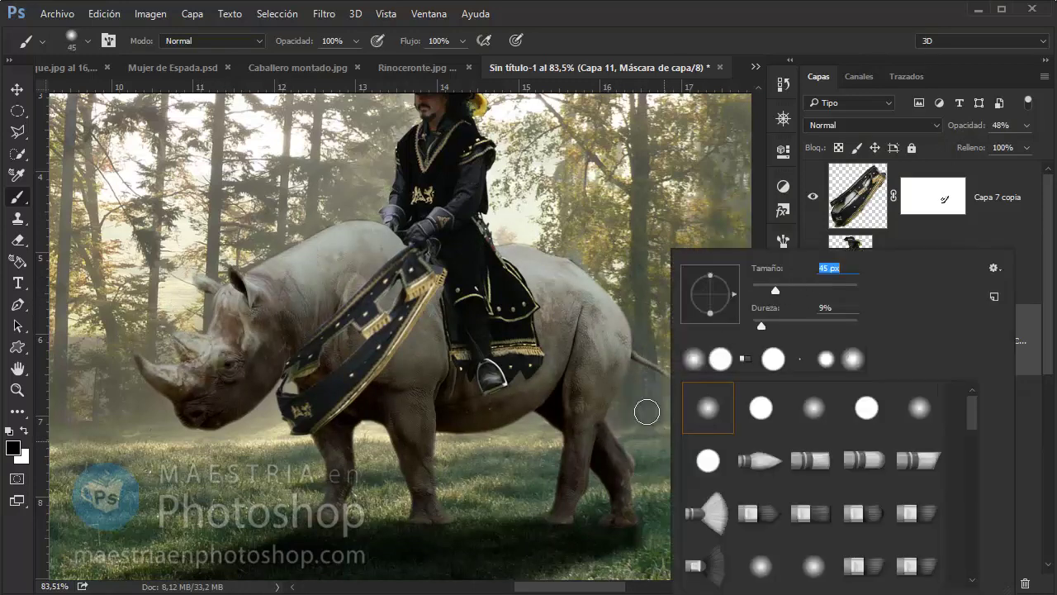
{"action": "key", "text": "Return"}
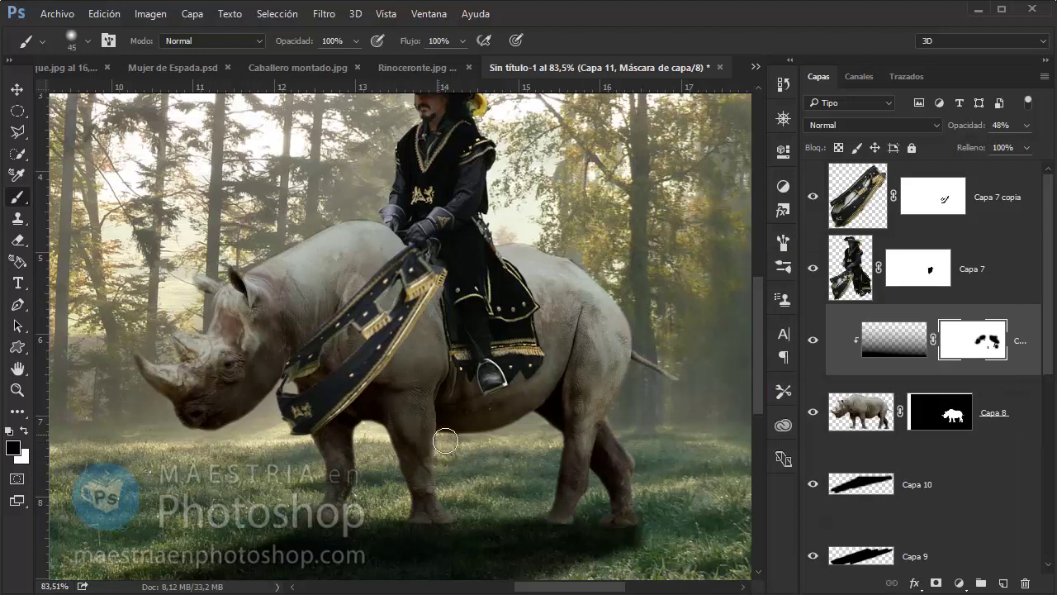
Add a Curves adjustment clipped to the rhino with the curve bent upward.
{"action": "left_click", "coordinate": [959, 582]}
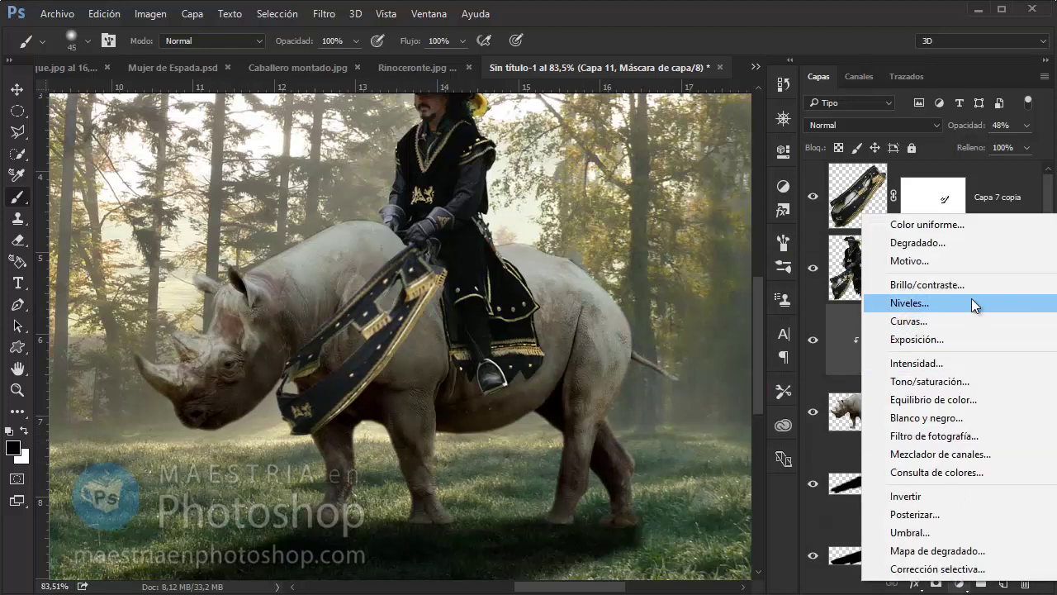
{"action": "left_click", "coordinate": [908, 320]}
{"action": "left_click", "coordinate": [990, 347], "text": "alt"}
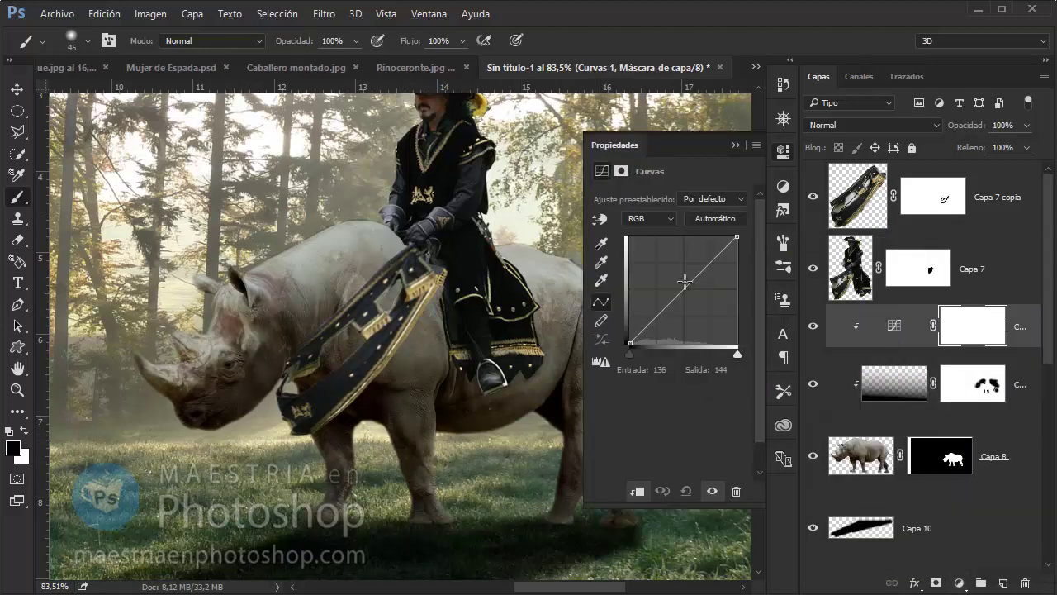
{"action": "mouse_move", "coordinate": [684, 281]}
{"action": "left_mouse_down"}
{"action": "mouse_move", "coordinate": [677, 286]}
{"action": "mouse_move", "coordinate": [697, 259]}
{"action": "left_mouse_up"}
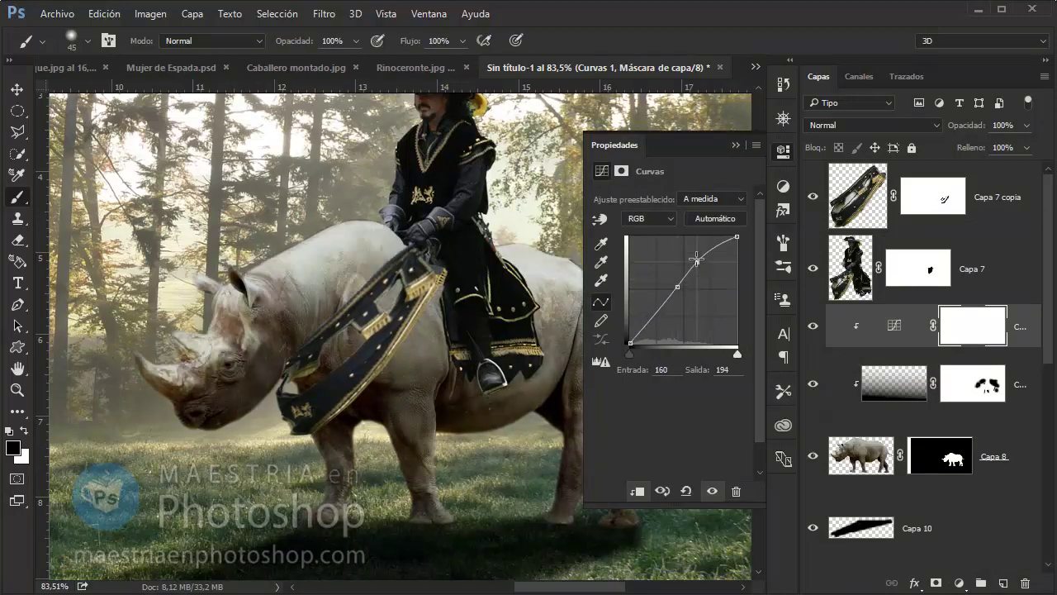
{"action": "left_click", "coordinate": [735, 145]}
Copy the shading mask onto the Curves layer and tone down its brightening.
{"action": "left_click_drag", "start_coordinate": [968, 381], "coordinate": [958, 324]}
{"action": "left_click", "coordinate": [464, 247]}
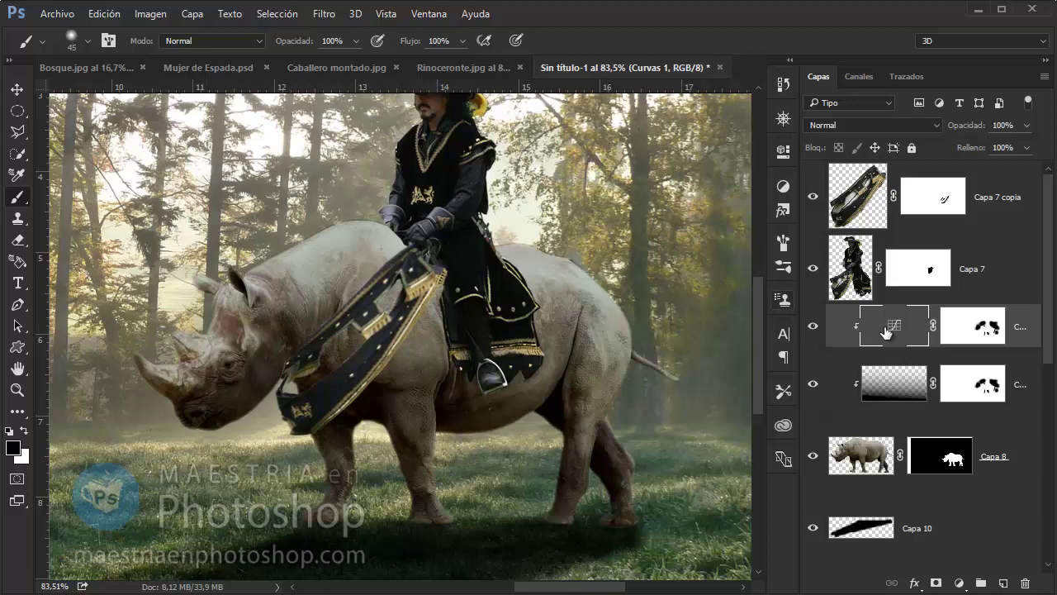
{"action": "double_click", "coordinate": [886, 331]}
{"action": "left_click_drag", "start_coordinate": [692, 249], "coordinate": [674, 289]}
{"action": "left_click", "coordinate": [595, 331]}
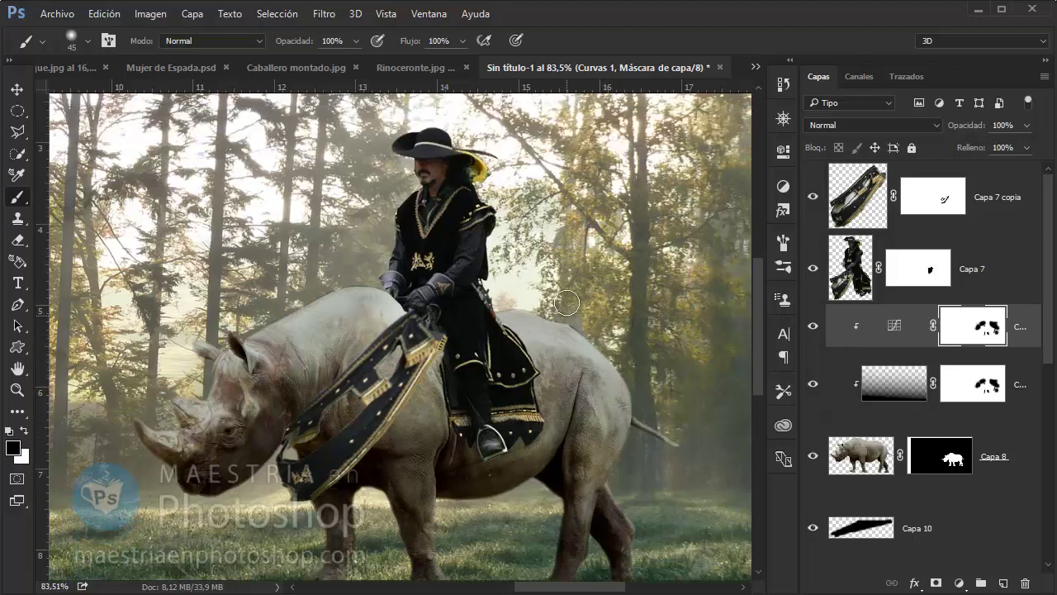
Try a clipped yellow colour fill in Color blend mode, then delete it.
{"action": "left_click", "coordinate": [959, 582]}
{"action": "left_click", "coordinate": [909, 228]}
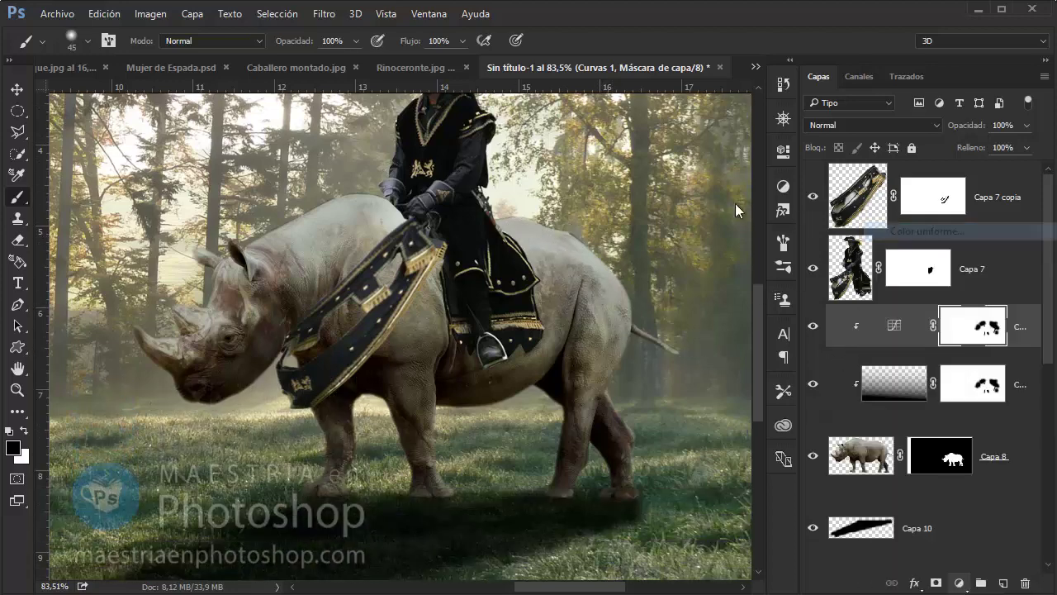
{"action": "left_click", "coordinate": [853, 319]}
{"action": "left_click", "coordinate": [810, 170]}
{"action": "left_click", "coordinate": [1012, 126]}
{"action": "left_click", "coordinate": [1012, 349], "text": "alt"}
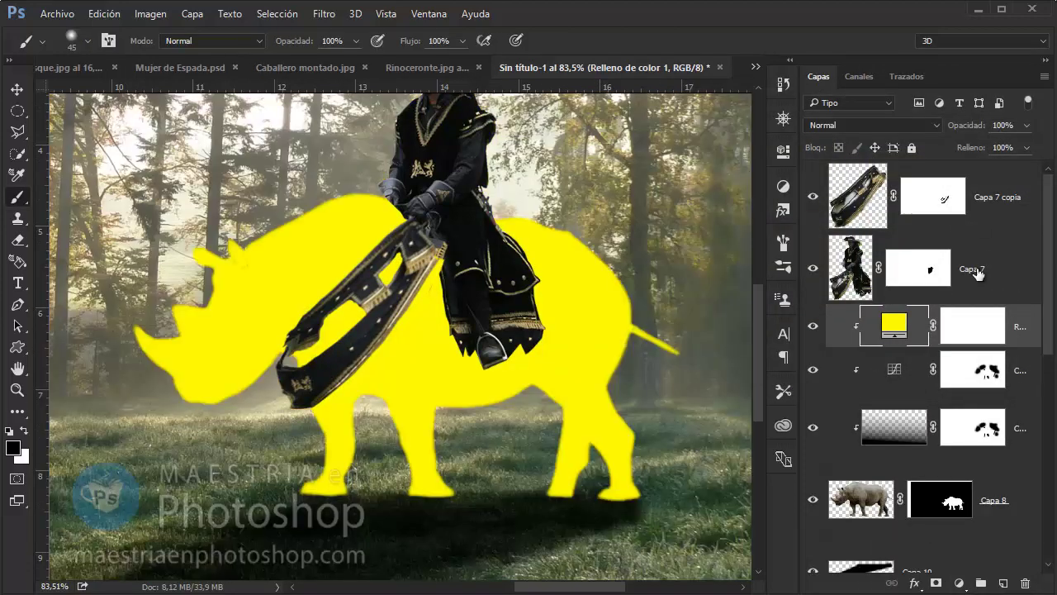
{"action": "left_click", "coordinate": [873, 125]}
{"action": "left_click", "coordinate": [886, 416]}
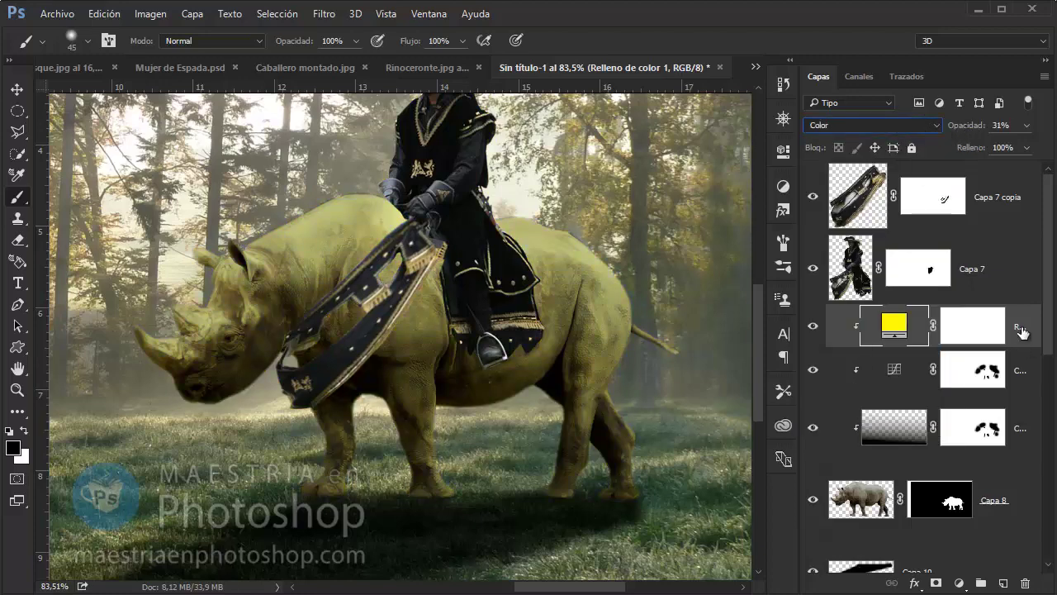
{"action": "left_click_drag", "start_coordinate": [1022, 332], "coordinate": [1025, 583]}
{"action": "key", "text": "alt+Tab"}
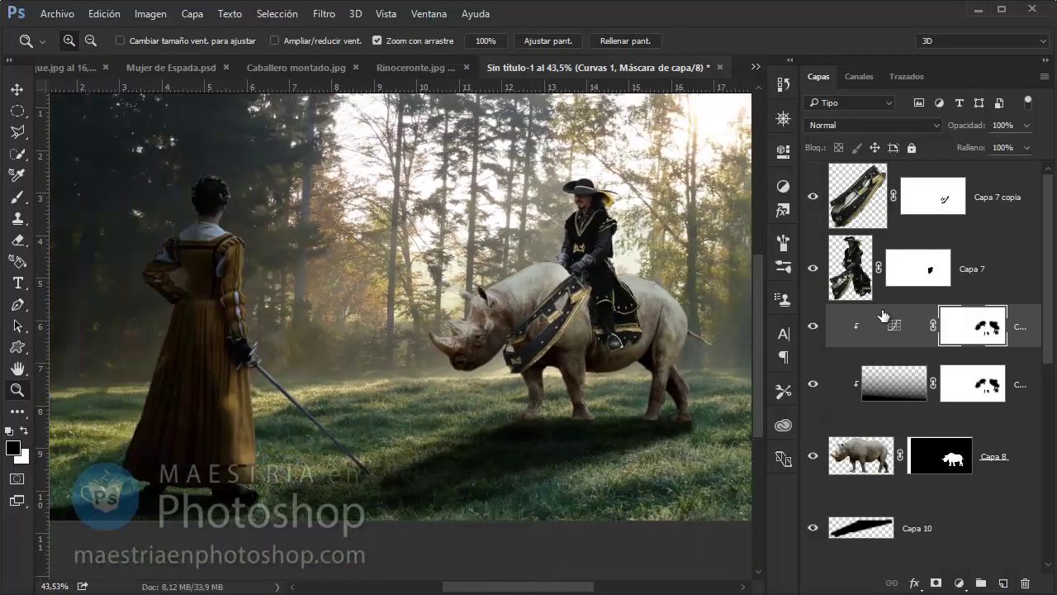
Zoom in on the rhino's ear, target Capa 8's mask and set a 20 px brush.
{"action": "left_click_drag", "start_coordinate": [603, 199], "coordinate": [592, 363]}
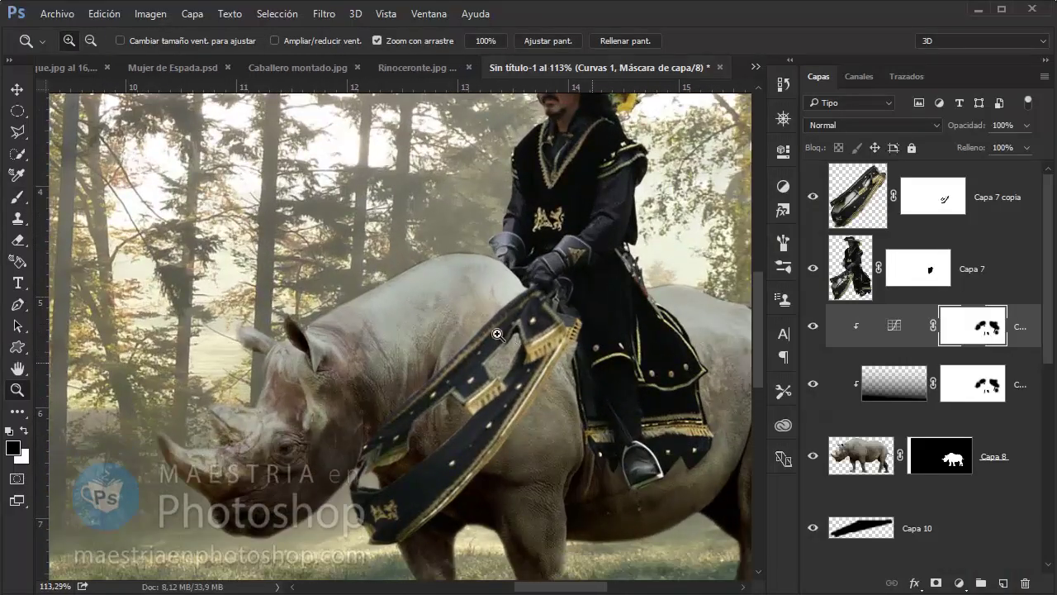
{"action": "left_click_drag", "start_coordinate": [214, 312], "coordinate": [273, 314]}
{"action": "left_click", "coordinate": [941, 455]}
{"action": "key", "text": "b"}
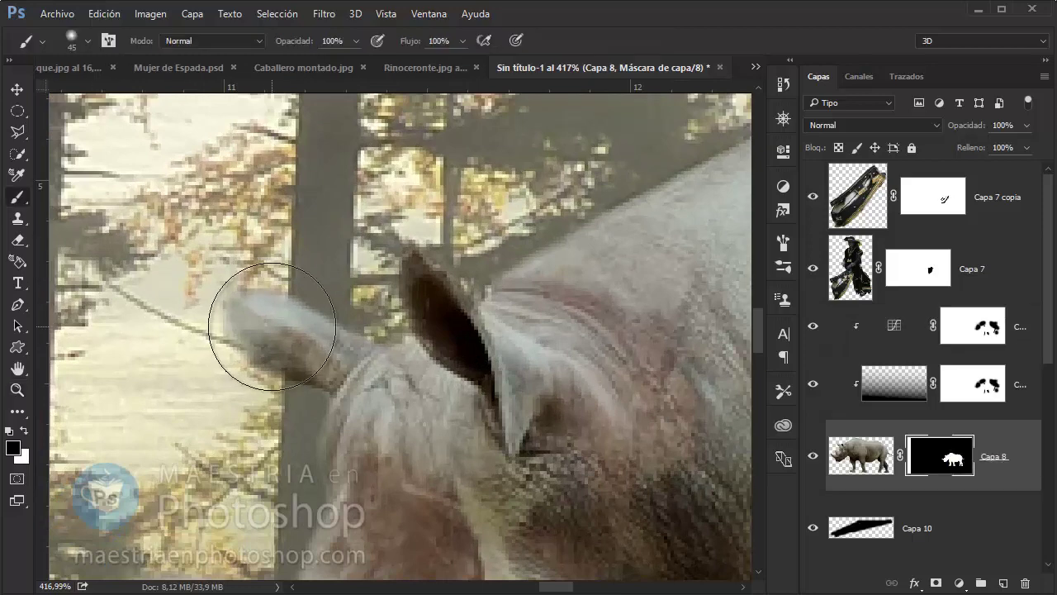
{"action": "right_click", "coordinate": [271, 326]}
{"action": "left_click_drag", "start_coordinate": [381, 291], "coordinate": [371, 293]}
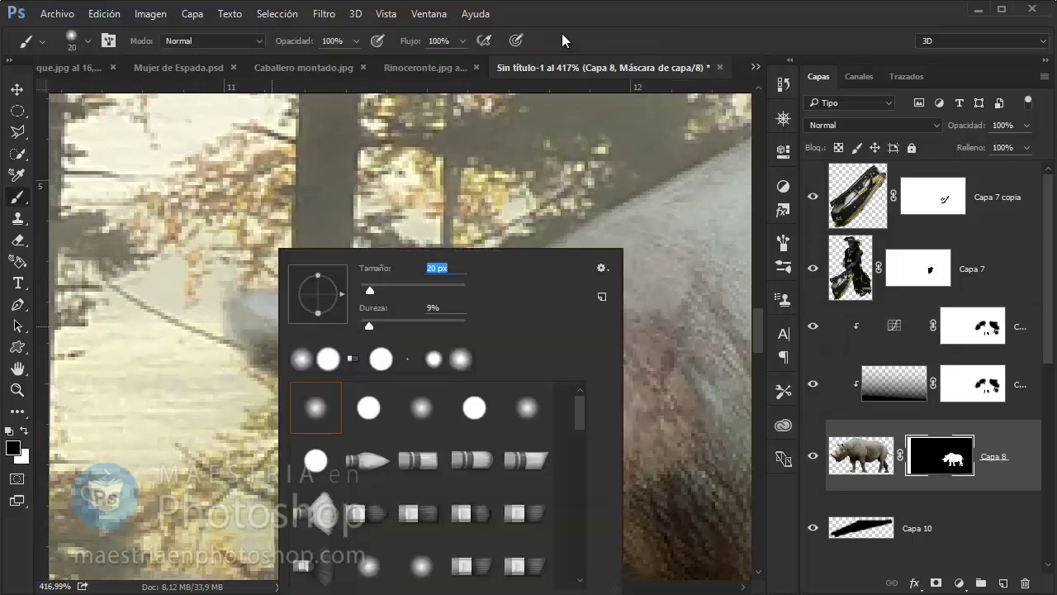
{"action": "key", "text": "Return"}
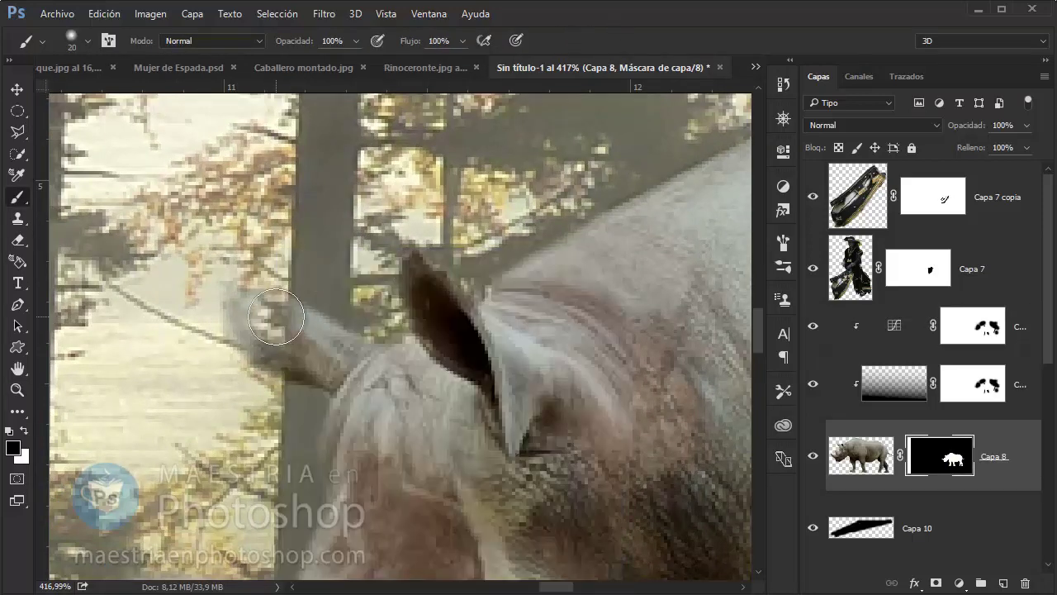
Refine the ear and head mask edges, alternating white and black with a smaller brush.
{"action": "key", "text": "x"}
{"action": "right_click", "coordinate": [269, 323]}
{"action": "key", "text": "Return"}
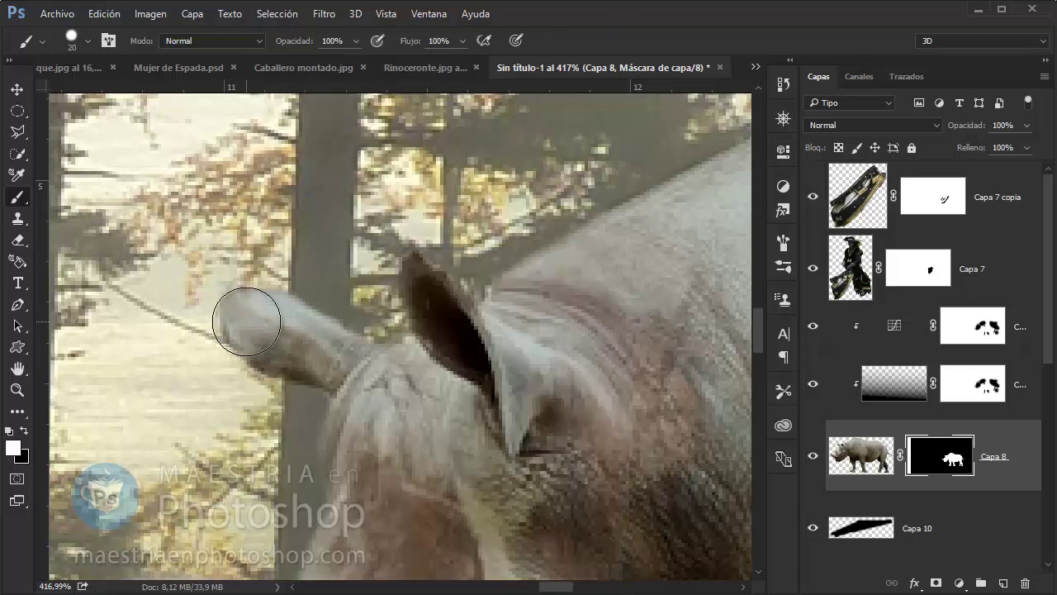
{"action": "key", "text": "x"}
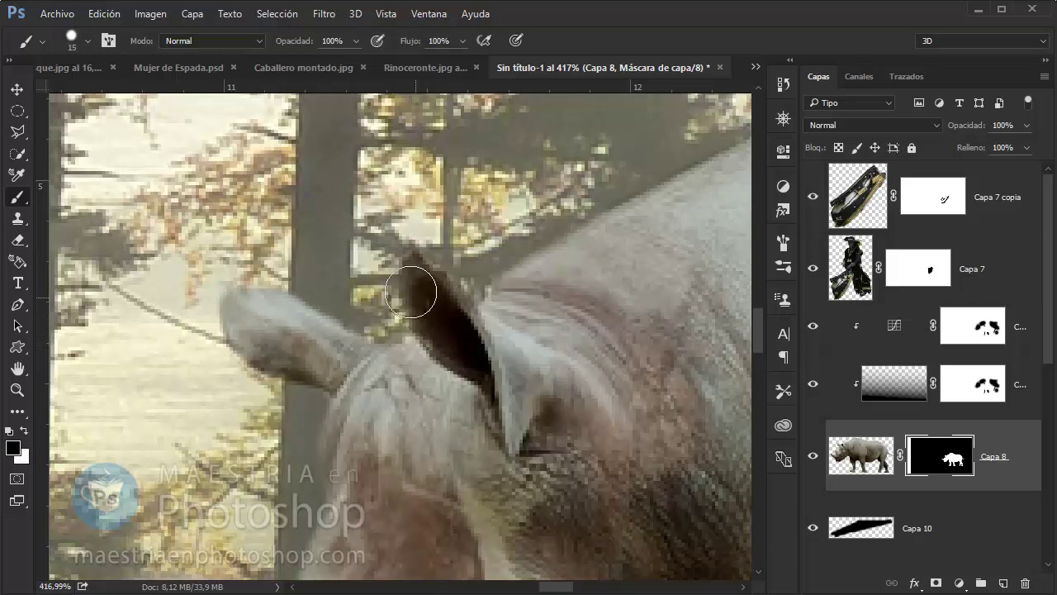
{"action": "key", "text": "bracketleft"}
{"action": "key", "text": "x"}
{"action": "key", "text": "x"}
{"action": "scroll", "coordinate": [396, 295], "scroll_direction": "up", "scroll_amount": 5}
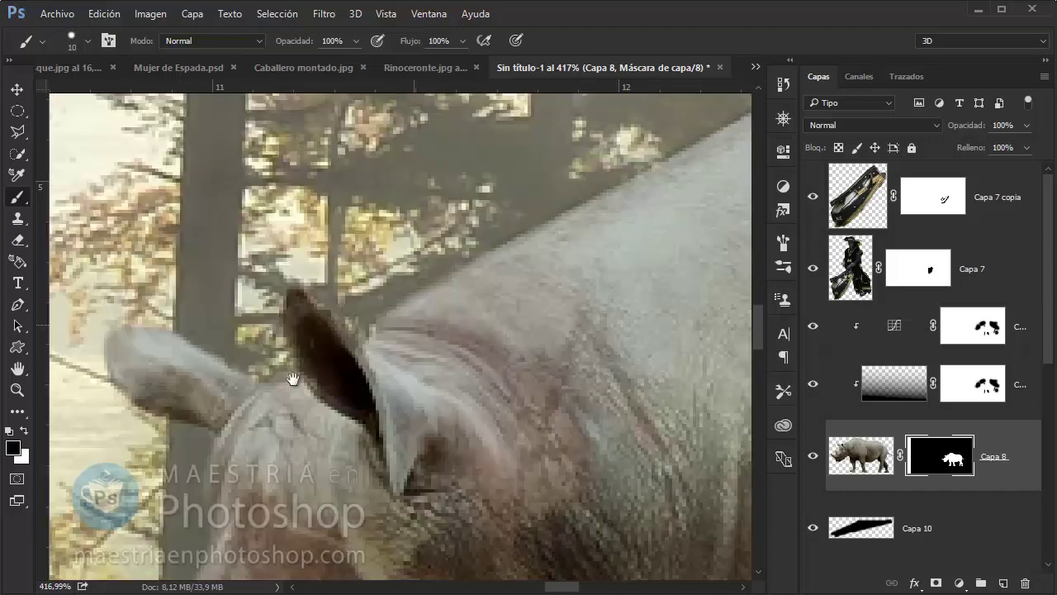
{"action": "scroll", "coordinate": [396, 295], "scroll_direction": "right", "scroll_amount": 5}
{"action": "scroll", "coordinate": [508, 254], "scroll_direction": "down", "scroll_amount": 3}
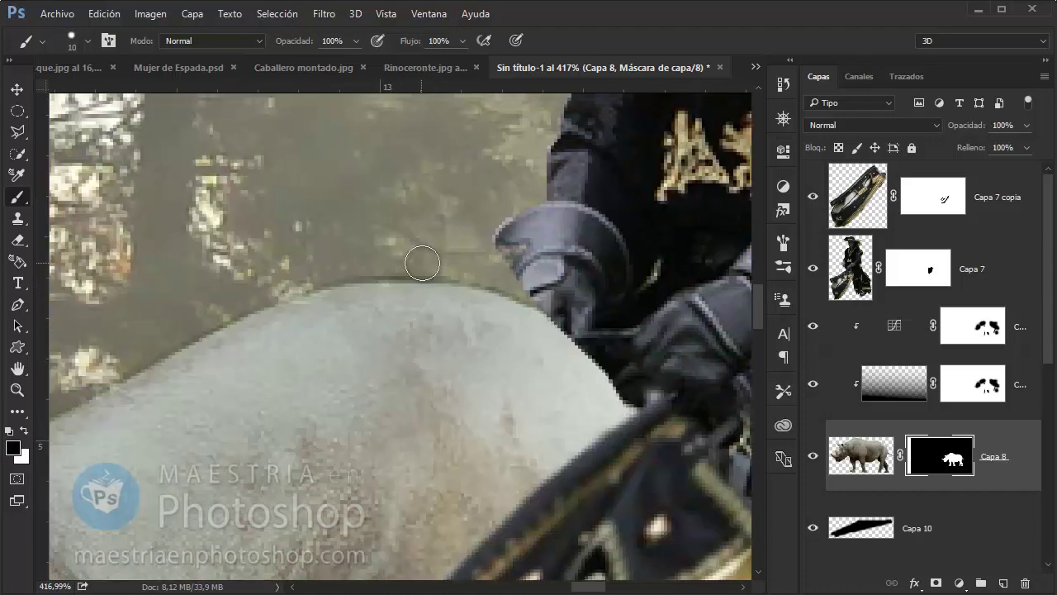
{"action": "scroll", "coordinate": [450, 284], "scroll_direction": "down", "scroll_amount": 3}
{"action": "left_click_drag", "start_coordinate": [450, 284], "coordinate": [597, 170]}
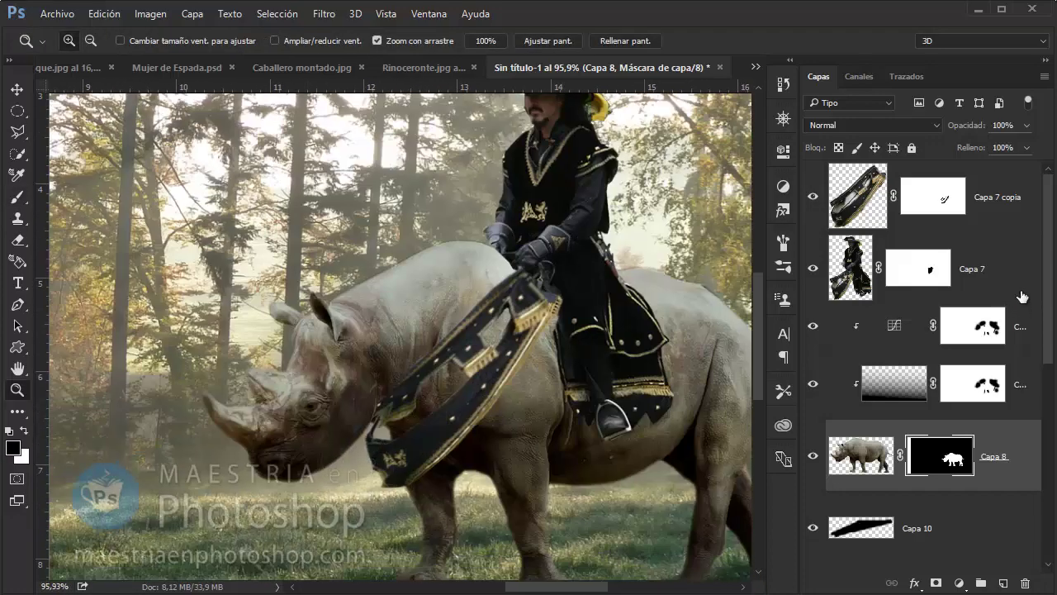
Add a new empty layer Capa 12 above the rhino and ready the brush.
{"action": "left_click", "coordinate": [1024, 331]}
{"action": "key", "text": "ctrl+shift+alt+n"}
{"action": "scroll", "coordinate": [429, 281], "scroll_direction": "up", "scroll_amount": 3}
{"action": "key", "text": "b"}
{"action": "right_click", "coordinate": [598, 278]}
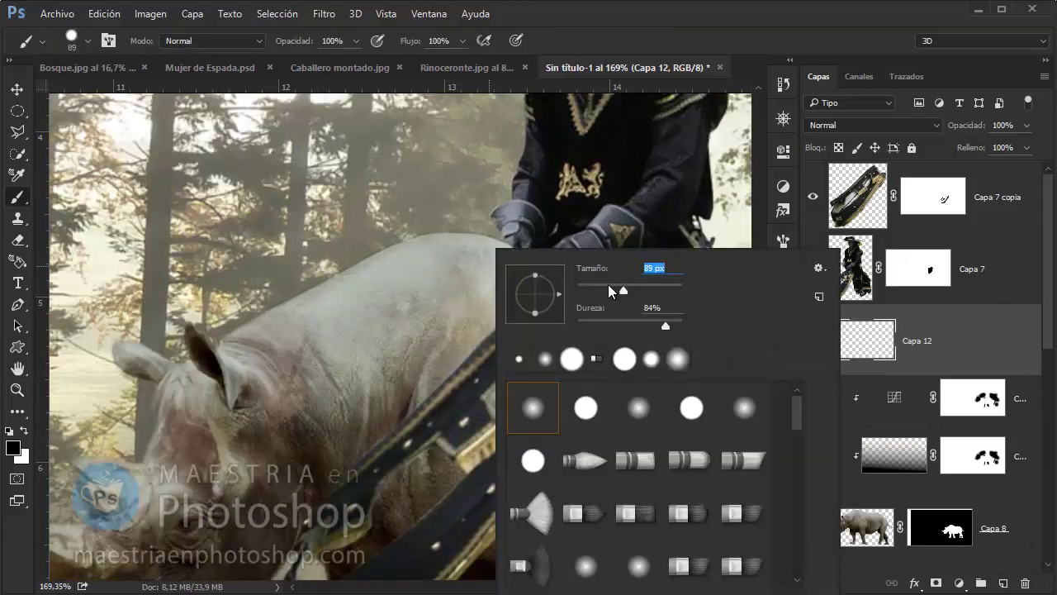
With a 42 px brush, paint black along the rhino's back inside the rhino selection.
{"action": "left_click", "coordinate": [607, 284]}
{"action": "key", "text": "Return"}
{"action": "left_click", "coordinate": [526, 270]}
{"action": "left_click_drag", "start_coordinate": [529, 264], "coordinate": [378, 189]}
{"action": "key", "text": "ctrl+z"}
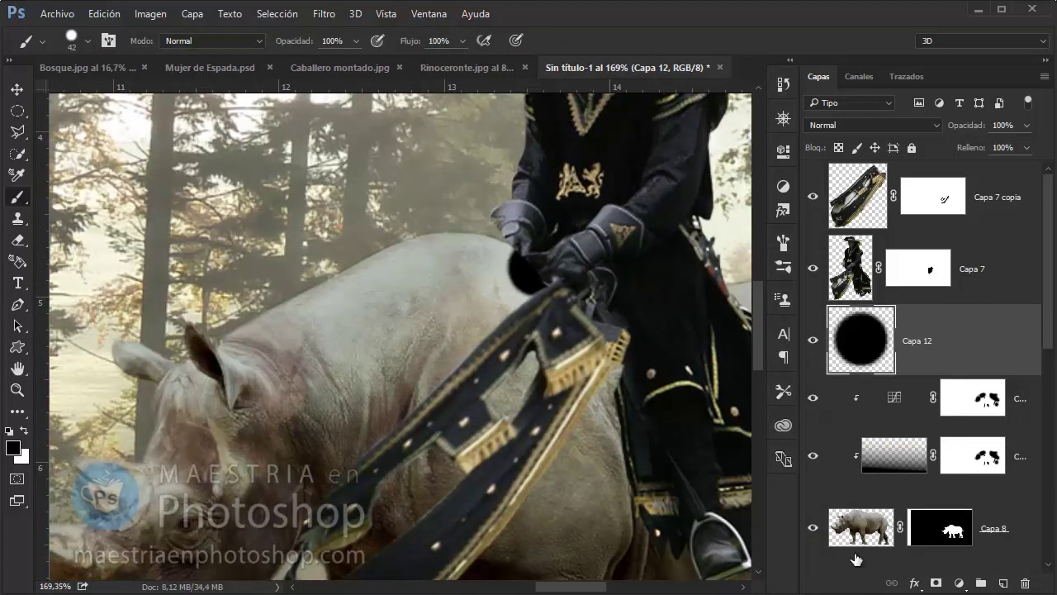
{"action": "left_click", "coordinate": [932, 533], "text": "ctrl"}
{"action": "mouse_move", "coordinate": [543, 272]}
{"action": "left_mouse_down"}
{"action": "mouse_move", "coordinate": [517, 236]}
{"action": "mouse_move", "coordinate": [431, 273]}
{"action": "mouse_move", "coordinate": [367, 253]}
{"action": "mouse_move", "coordinate": [538, 300]}
{"action": "mouse_move", "coordinate": [264, 346]}
{"action": "mouse_move", "coordinate": [398, 307]}
{"action": "mouse_move", "coordinate": [289, 384]}
{"action": "mouse_move", "coordinate": [330, 413]}
{"action": "left_mouse_up"}
Soften the eraser, extend the shadow down the rhino's back, and set opacity to 65%.
{"action": "key", "text": "e"}
{"action": "right_click", "coordinate": [315, 249]}
{"action": "left_click", "coordinate": [468, 307]}
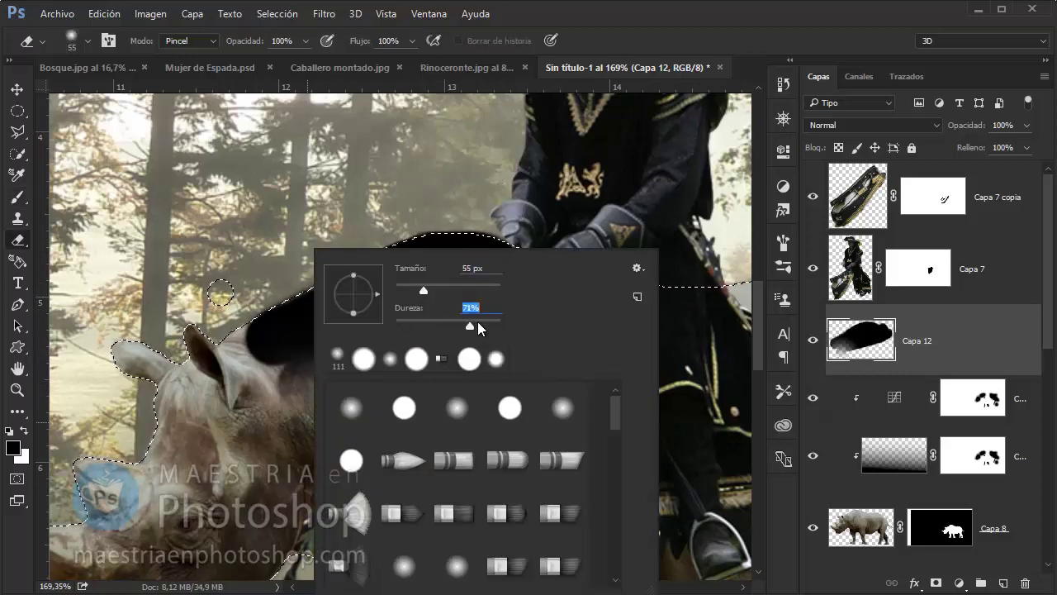
{"action": "key", "text": "Return"}
{"action": "key", "text": "b"}
{"action": "left_click_drag", "start_coordinate": [299, 353], "coordinate": [295, 338]}
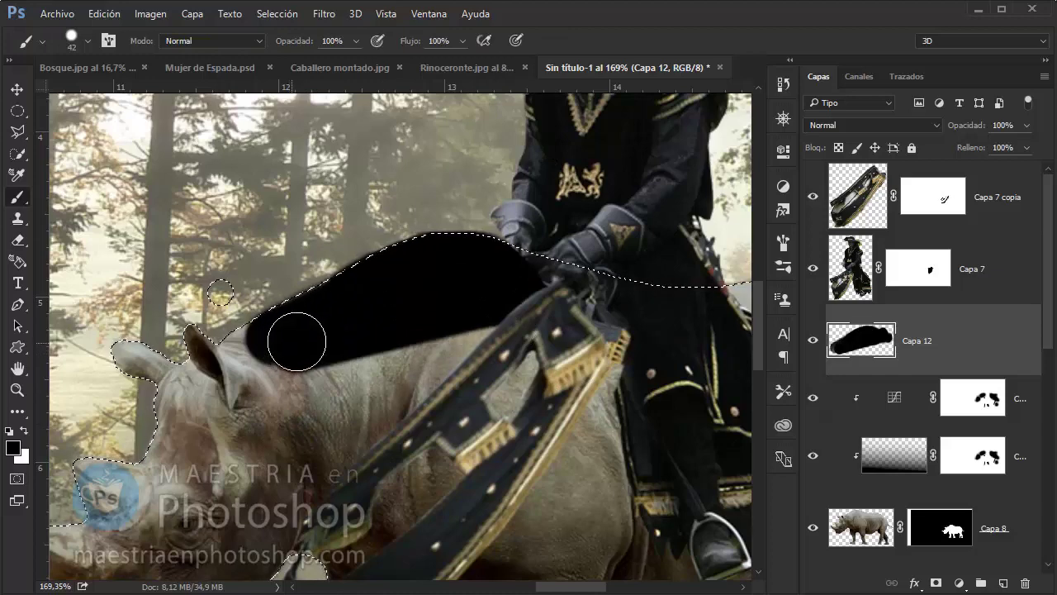
{"action": "key", "text": "v"}
{"action": "key", "text": "6"}
{"action": "key", "text": "5"}
Blur the shadow's edges, deselect, and clip the shadow layer to the rhino.
{"action": "left_click", "coordinate": [322, 14]}
{"action": "left_click", "coordinate": [350, 35]}
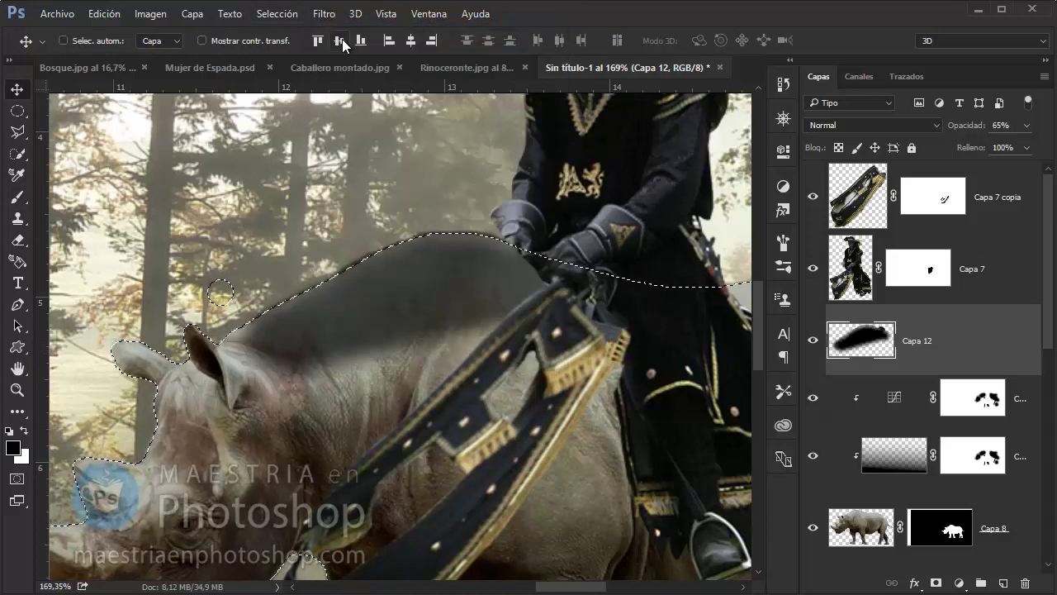
{"action": "key", "text": "ctrl+d"}
{"action": "key", "text": "ctrl"}
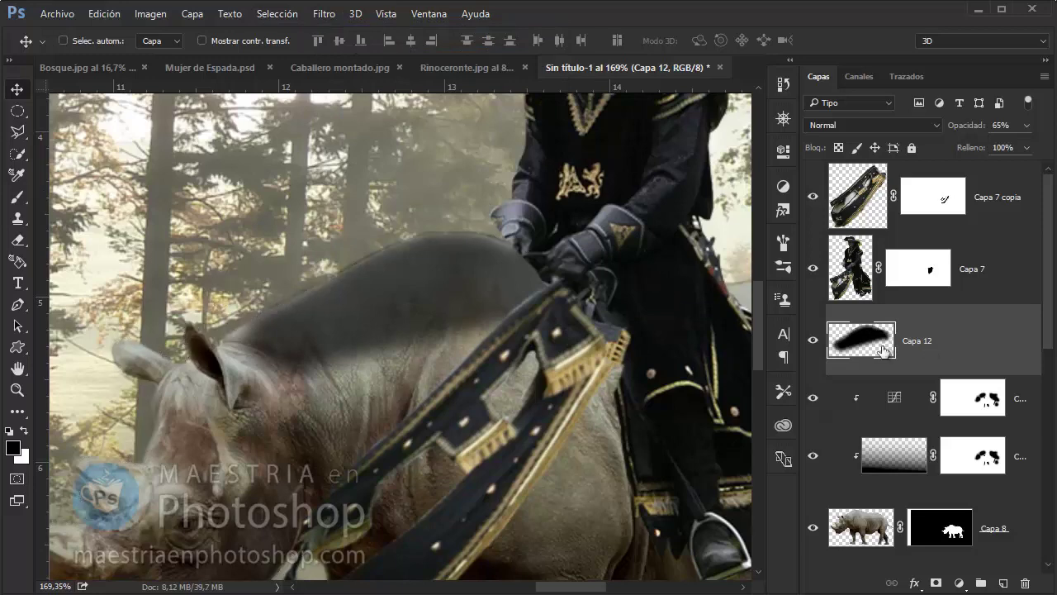
{"action": "double_click", "coordinate": [814, 526]}
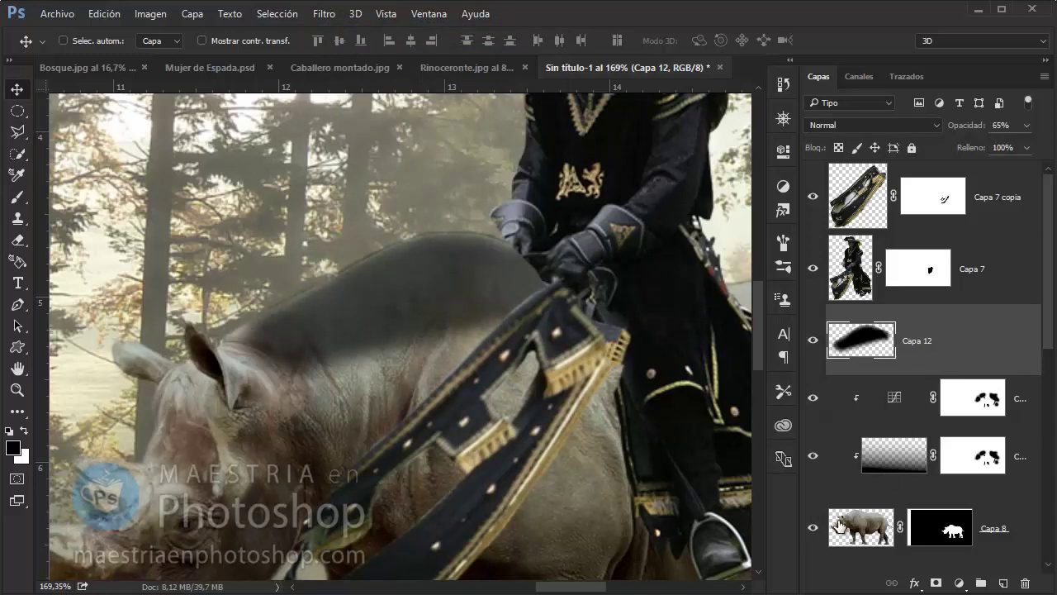
{"action": "left_click", "coordinate": [1018, 373], "text": "alt"}
Paint more dark shading along the rhino's back and lower the shadow to 50% opacity.
{"action": "key", "text": "b"}
{"action": "left_click_drag", "start_coordinate": [478, 236], "coordinate": [237, 297]}
{"action": "key", "text": "v"}
{"action": "key", "text": "5"}
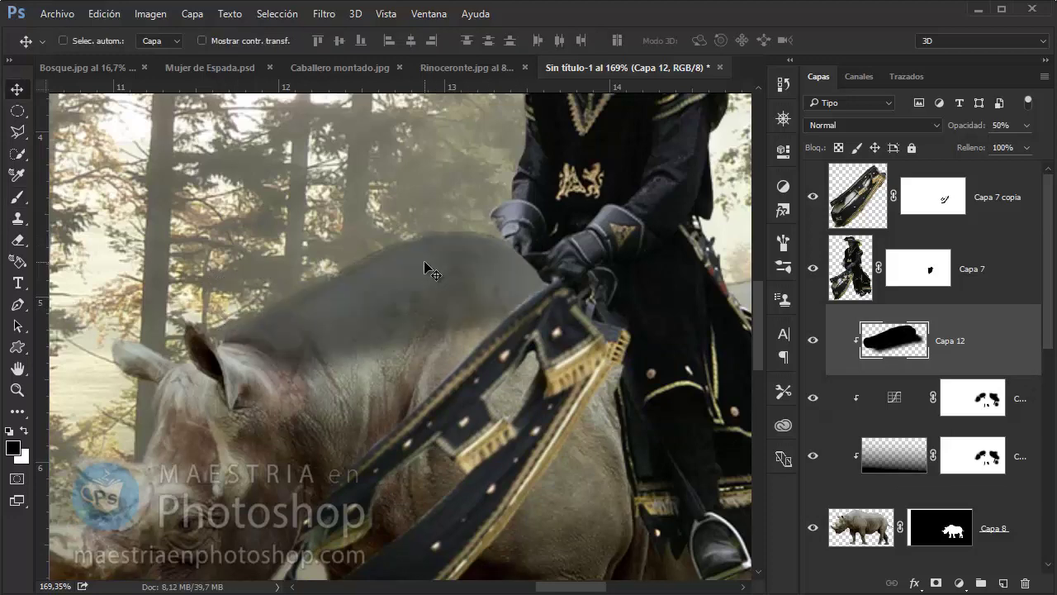
{"action": "key", "text": "z"}
{"action": "left_click_drag", "start_coordinate": [467, 235], "coordinate": [510, 229]}
Restore the rhino's back edge by painting white on its mask with a 14 px brush.
{"action": "left_click", "coordinate": [923, 532]}
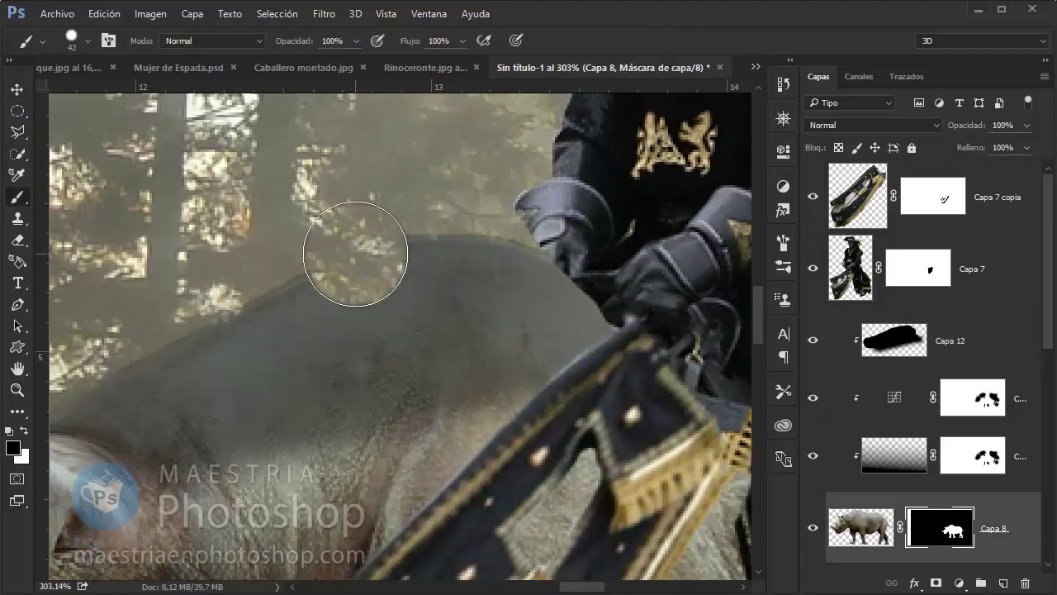
{"action": "key", "text": "b"}
{"action": "key", "text": "x"}
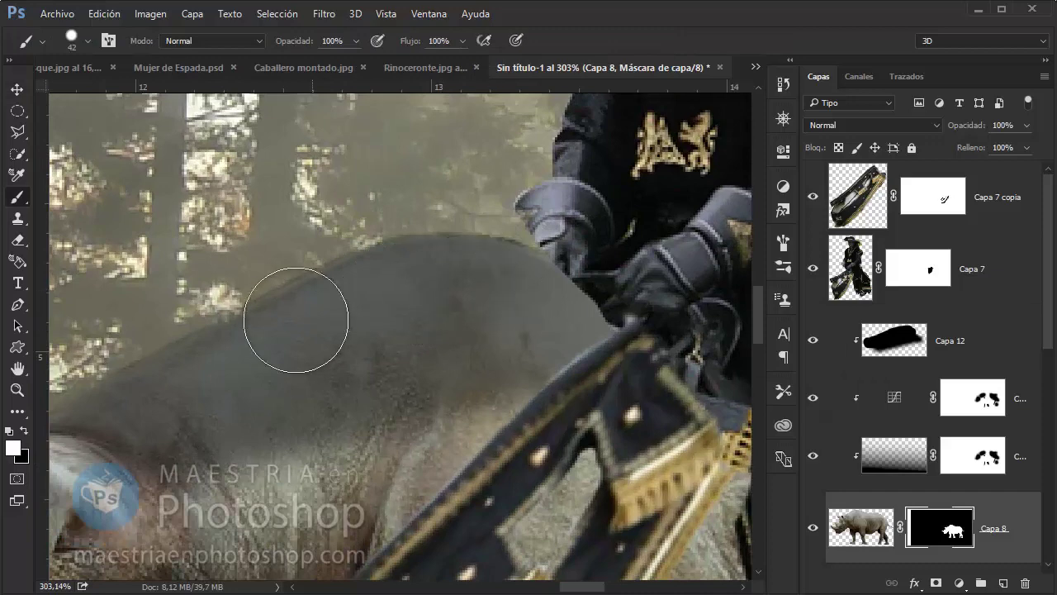
{"action": "right_click", "coordinate": [295, 322]}
{"action": "key", "text": "Return"}
{"action": "left_click_drag", "start_coordinate": [134, 402], "coordinate": [274, 322]}
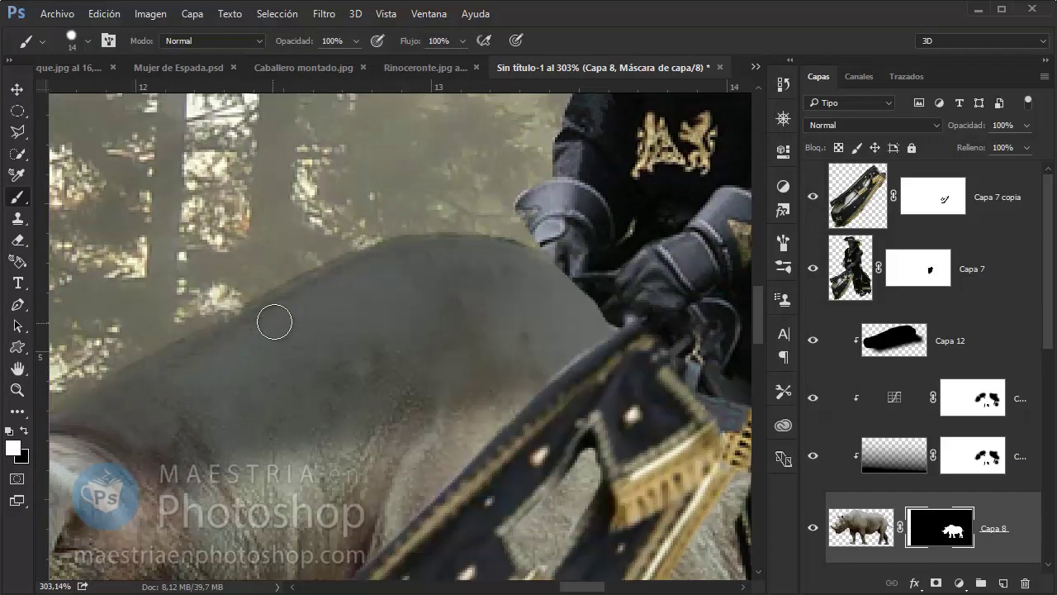
{"action": "scroll", "coordinate": [192, 356], "scroll_direction": "down", "scroll_amount": 2}
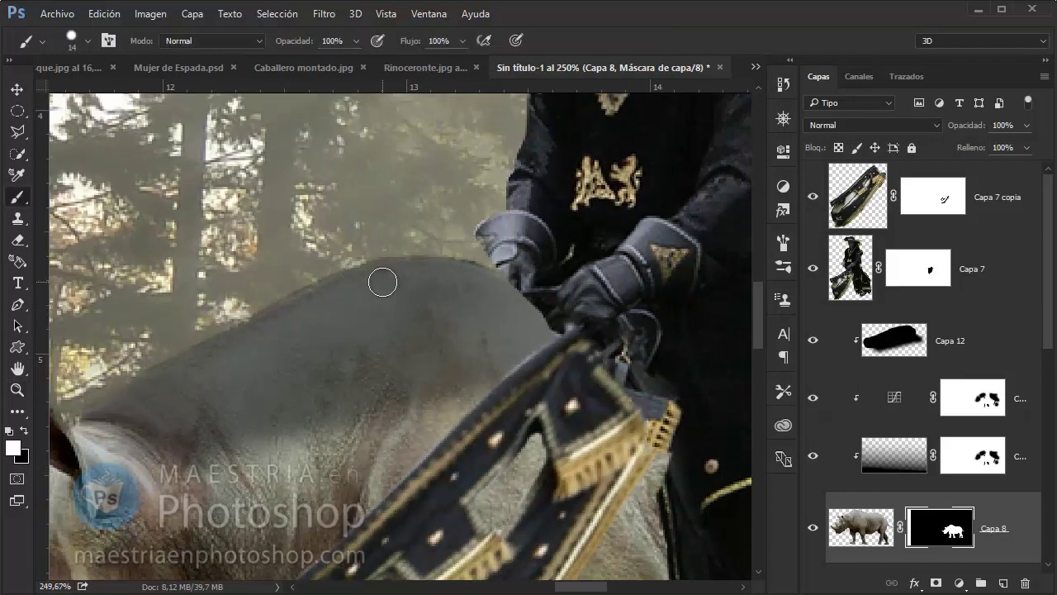
{"action": "scroll", "coordinate": [382, 282], "scroll_direction": "down", "scroll_amount": 4}
Add a mask to the back shadow layer and paint out the shadow over the rhino's neck.
{"action": "left_click", "coordinate": [950, 340]}
{"action": "left_click", "coordinate": [936, 582]}
{"action": "key", "text": "b"}
{"action": "right_click", "coordinate": [413, 248]}
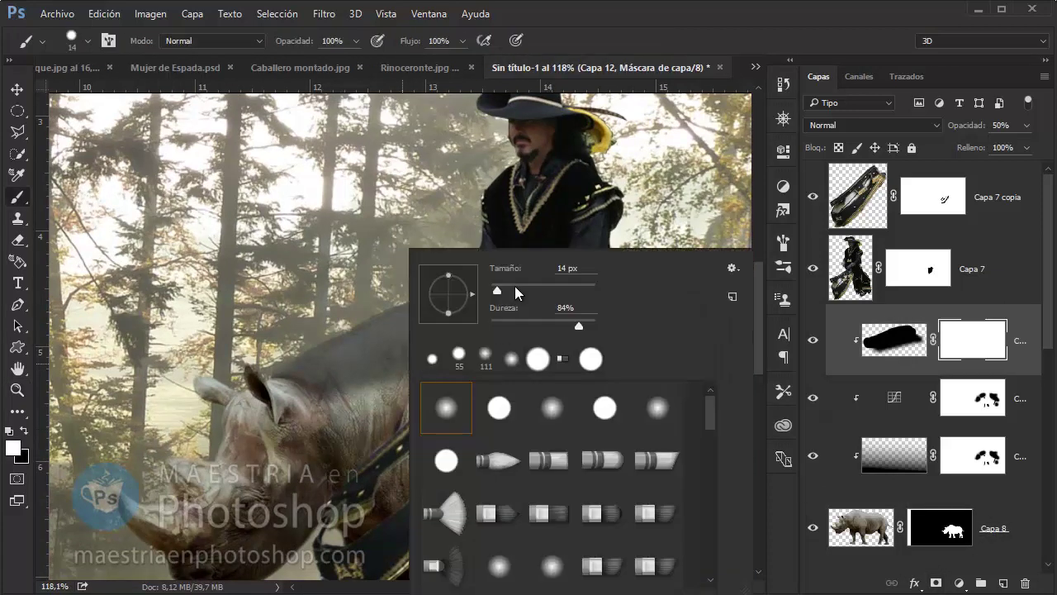
{"action": "right_click", "coordinate": [283, 247]}
{"action": "key", "text": "Return"}
{"action": "key", "text": "x"}
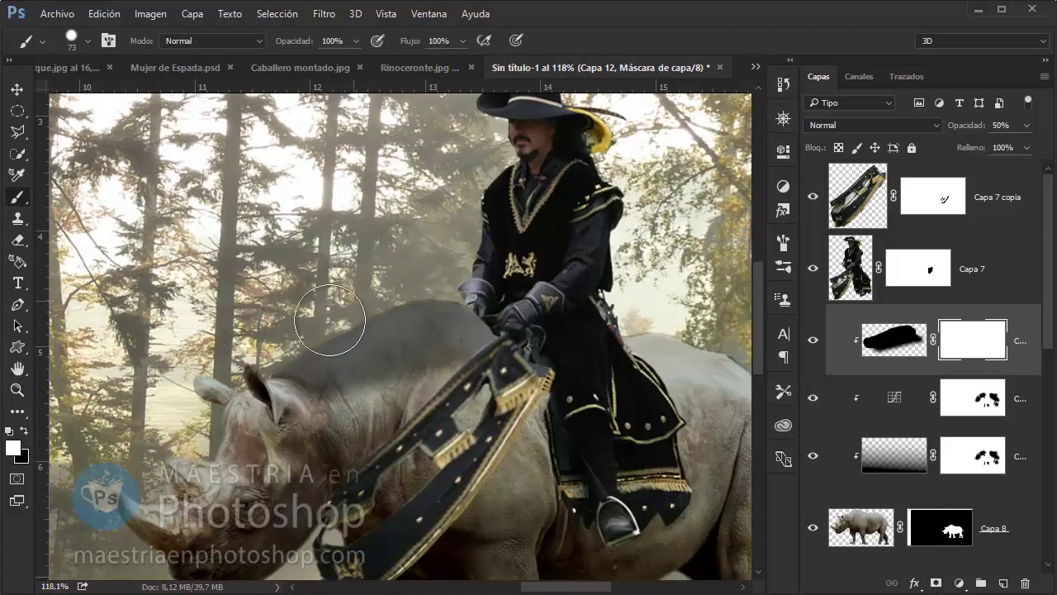
{"action": "mouse_move", "coordinate": [247, 380]}
{"action": "left_mouse_down"}
{"action": "mouse_move", "coordinate": [482, 385]}
{"action": "mouse_move", "coordinate": [355, 388]}
{"action": "left_mouse_up"}
Repaint part of the back shadow, fade it to 30% opacity, and add new layer Capa 13.
{"action": "key", "text": "x"}
{"action": "mouse_move", "coordinate": [313, 347]}
{"action": "left_mouse_down"}
{"action": "mouse_move", "coordinate": [389, 306]}
{"action": "mouse_move", "coordinate": [629, 423]}
{"action": "left_mouse_up"}
{"action": "key", "text": "v"}
{"action": "key", "text": "3"}
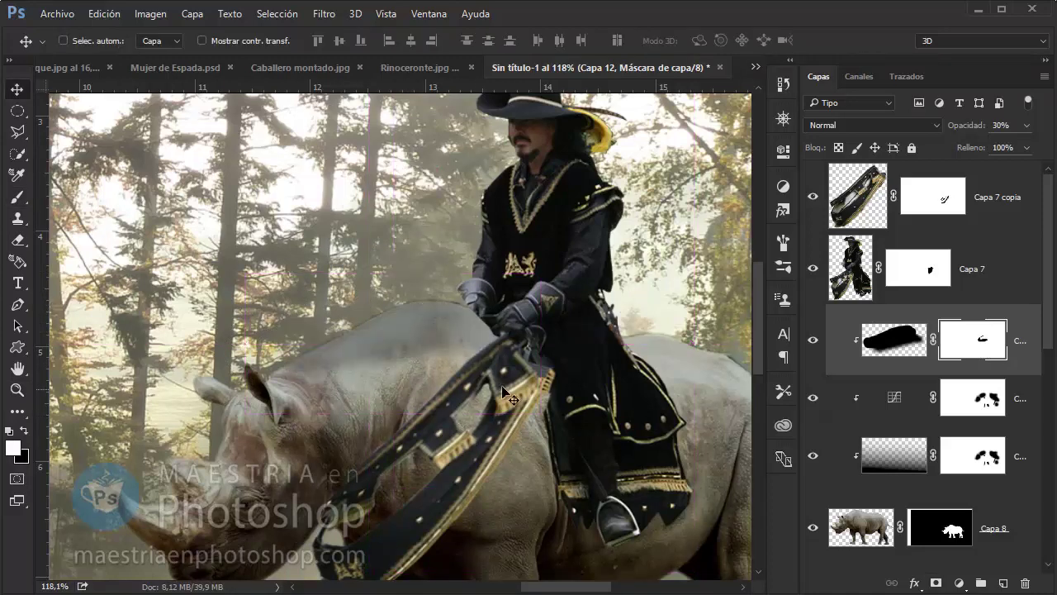
{"action": "left_click_drag", "start_coordinate": [510, 400], "coordinate": [330, 347]}
{"action": "left_click_drag", "start_coordinate": [441, 433], "coordinate": [474, 366]}
{"action": "left_click", "coordinate": [1003, 583]}
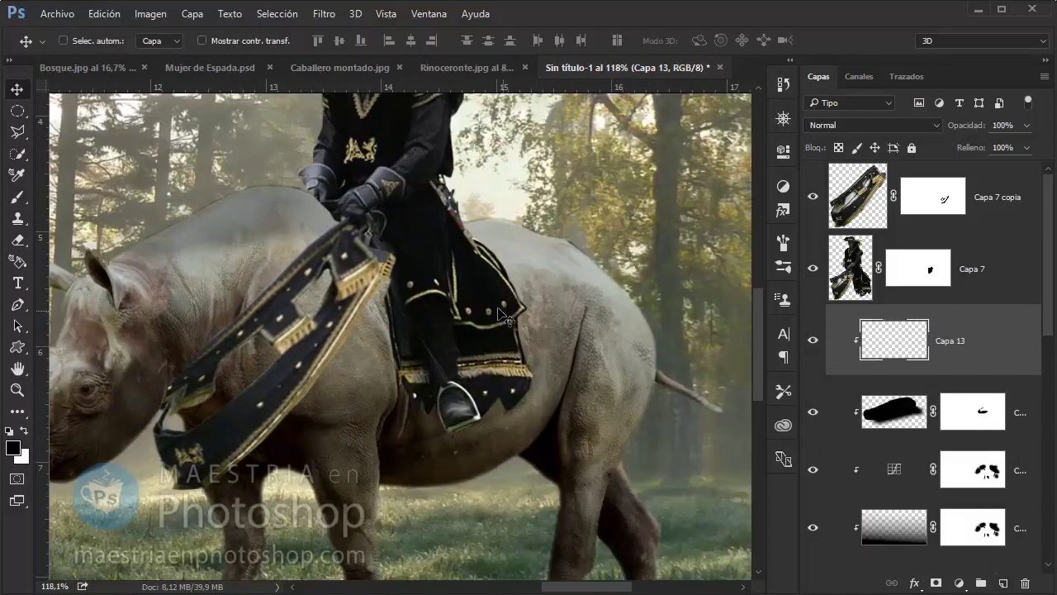
Paint black shadow dabs and strokes under and along the rhino's harness strap.
{"action": "key", "text": "b"}
{"action": "left_click", "coordinate": [384, 306]}
{"action": "left_click", "coordinate": [418, 371]}
{"action": "right_click", "coordinate": [418, 371]}
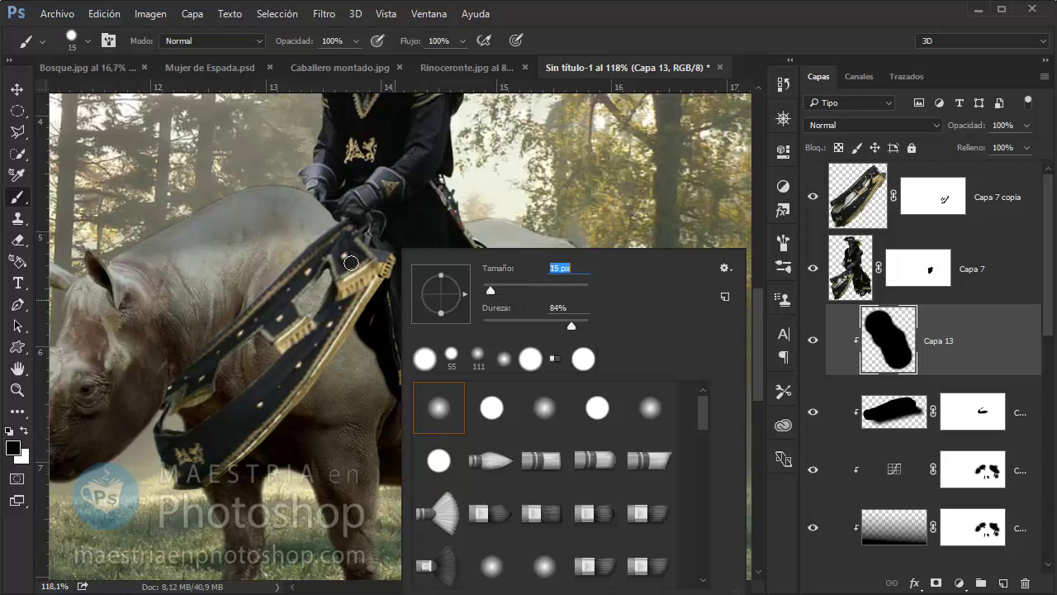
{"action": "key", "text": "Return"}
{"action": "mouse_move", "coordinate": [350, 262]}
{"action": "left_mouse_down"}
{"action": "mouse_move", "coordinate": [300, 318]}
{"action": "mouse_move", "coordinate": [215, 363]}
{"action": "mouse_move", "coordinate": [184, 410]}
{"action": "left_mouse_up"}
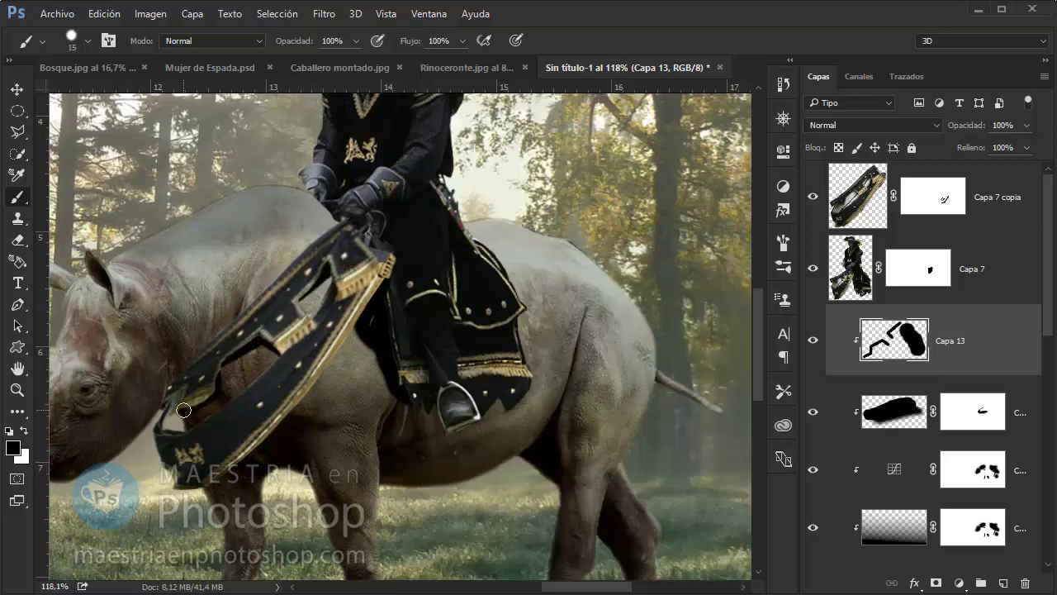
{"action": "left_click_drag", "start_coordinate": [274, 429], "coordinate": [221, 481]}
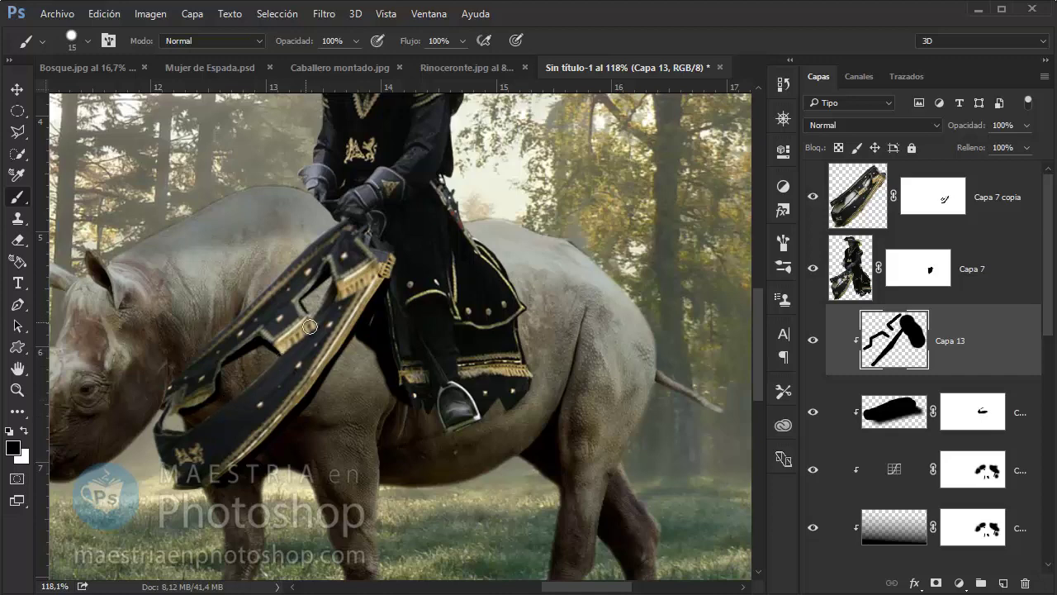
Set the strap shadow layer to 77% opacity, discarding a trial stroke around the stirrup.
{"action": "key", "text": "v"}
{"action": "key", "text": "5"}
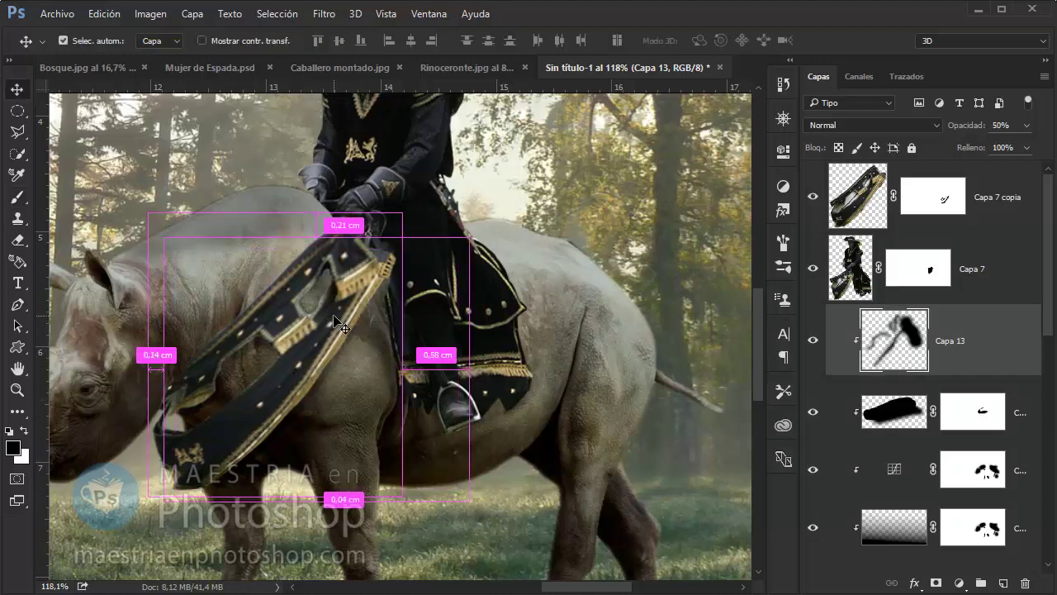
{"action": "key", "text": "7"}
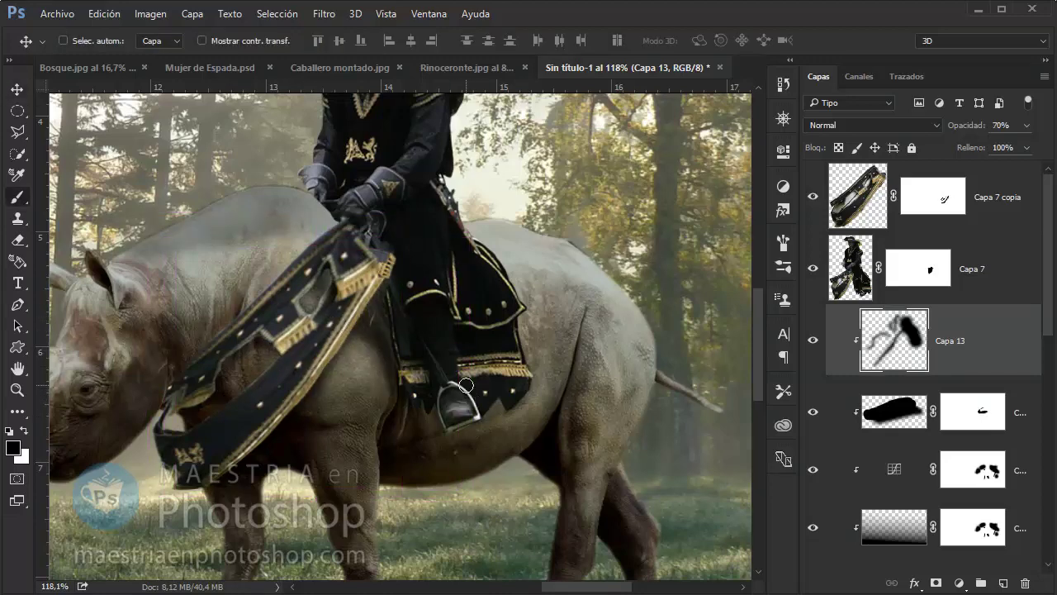
{"action": "key", "text": "b"}
{"action": "left_click_drag", "start_coordinate": [465, 385], "coordinate": [502, 422]}
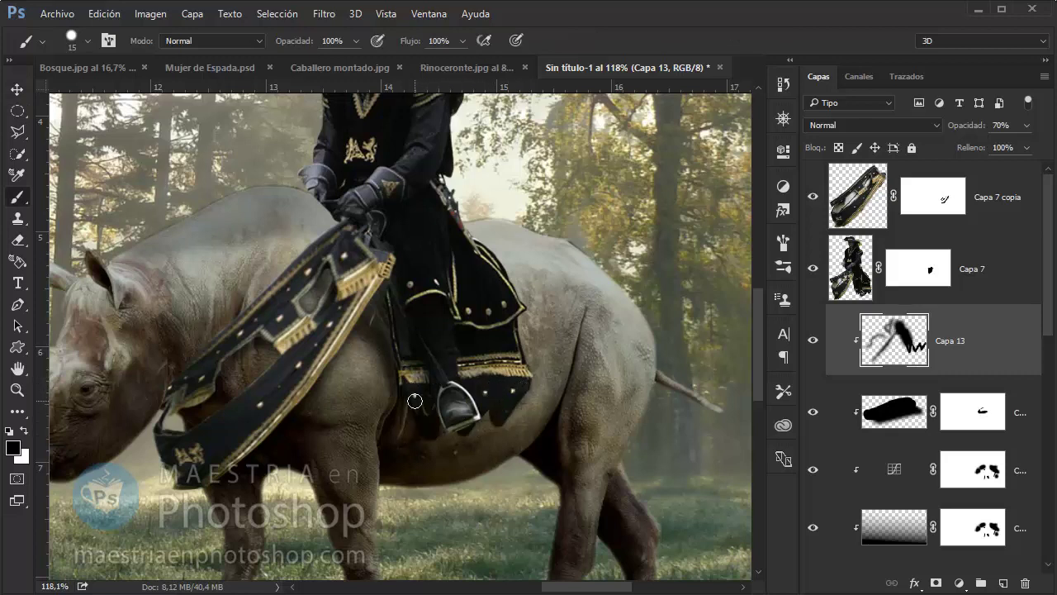
{"action": "key", "text": "ctrl+z"}
{"action": "key", "text": "v"}
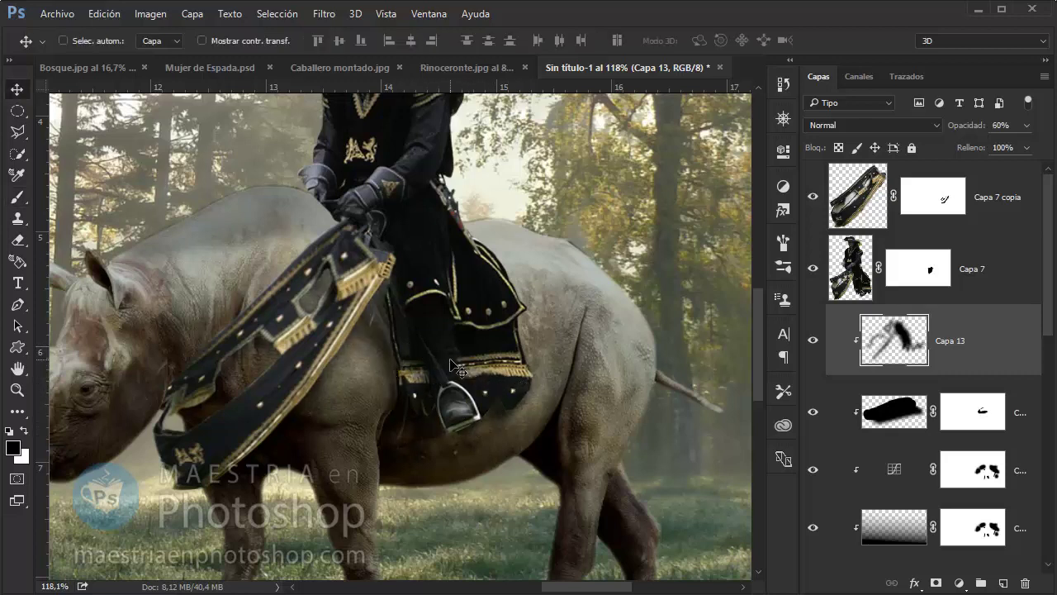
{"action": "key", "text": "7"}
{"action": "key", "text": "7"}
{"action": "key", "text": "z"}
{"action": "left_click_drag", "start_coordinate": [364, 343], "coordinate": [335, 337]}
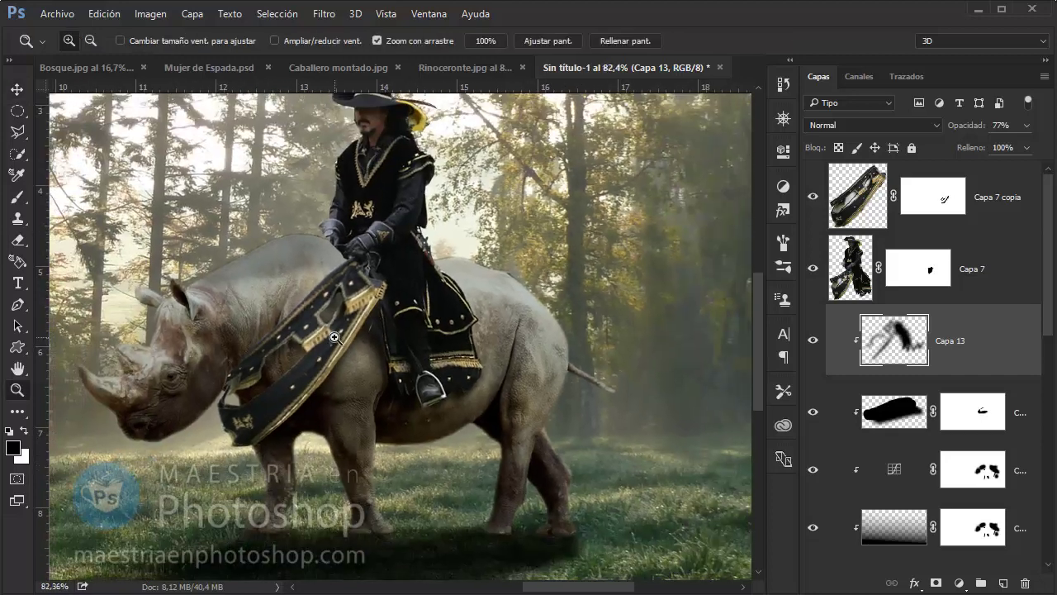
Paint the back shadow's mask with a larger brush to remove shadow near the rhino's head.
{"action": "left_click", "coordinate": [841, 413]}
{"action": "key", "text": "b"}
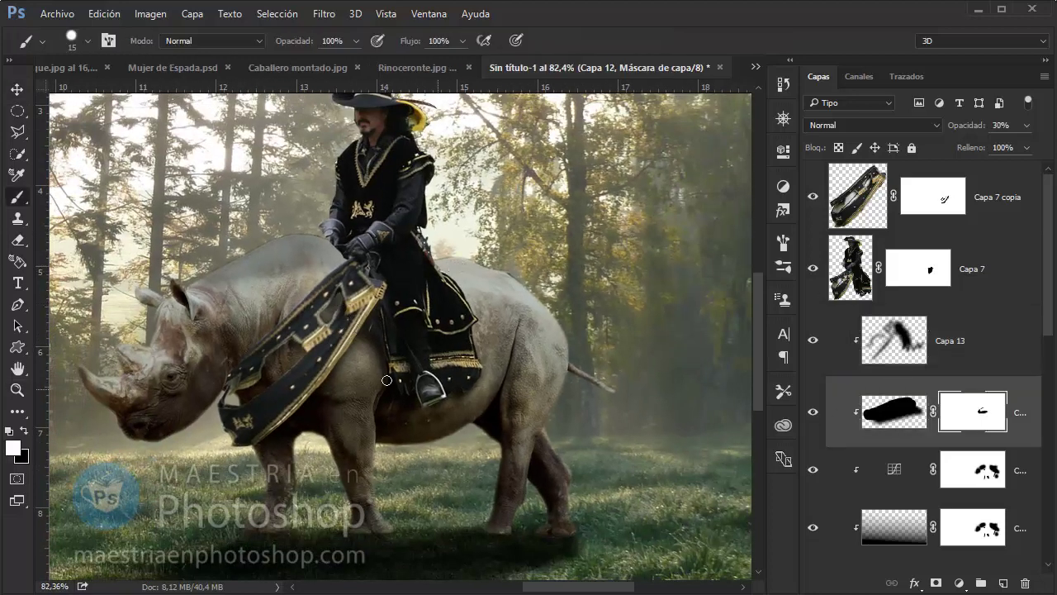
{"action": "right_click", "coordinate": [249, 303]}
{"action": "key", "text": "Return"}
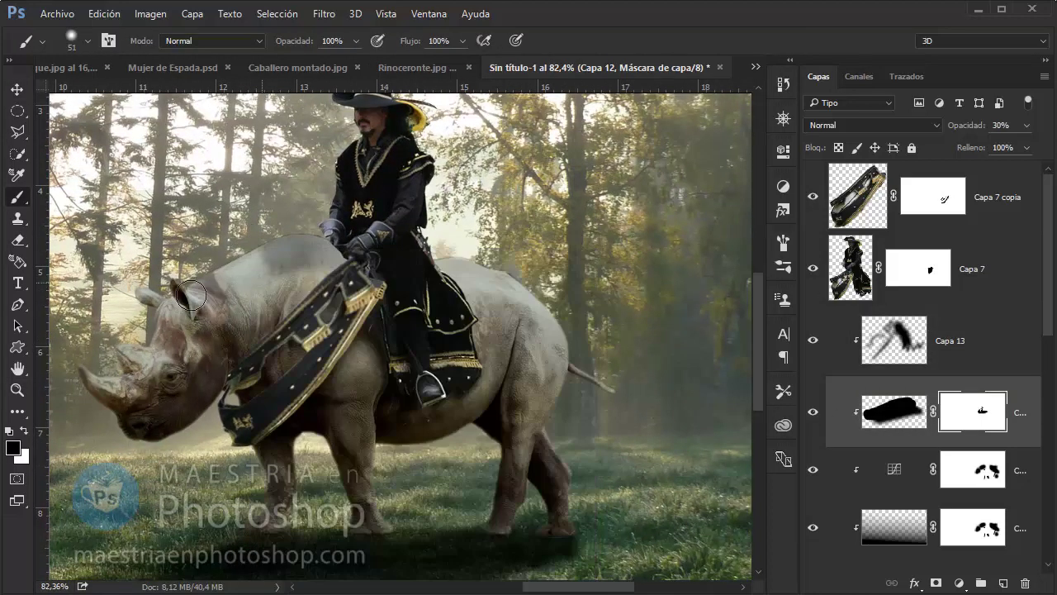
{"action": "left_click_drag", "start_coordinate": [312, 285], "coordinate": [322, 295]}
{"action": "key", "text": "z"}
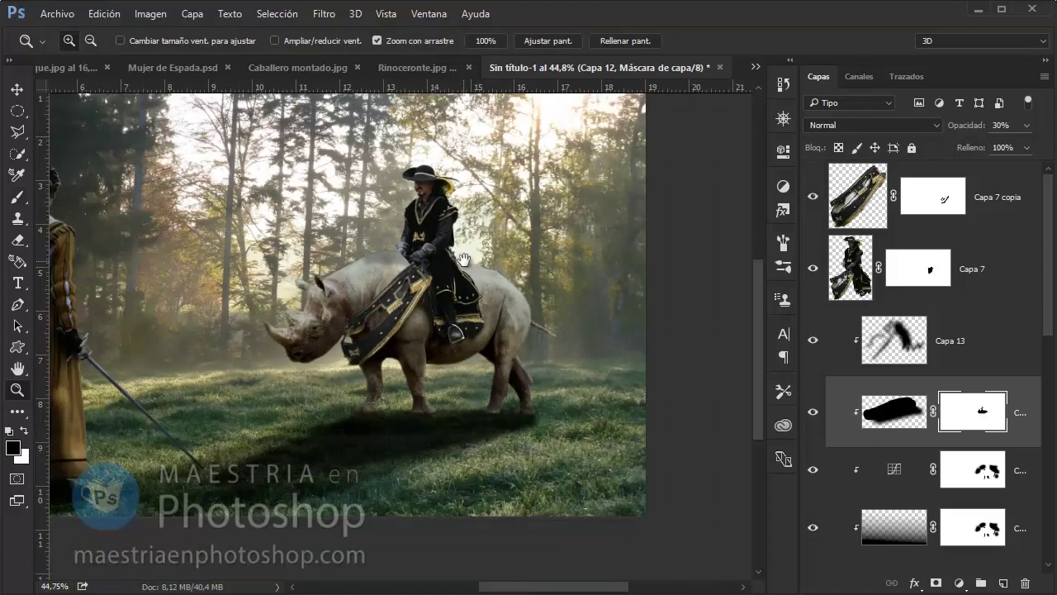
{"action": "scroll", "coordinate": [380, 132], "scroll_direction": "up", "scroll_amount": 10}
{"action": "left_click", "coordinate": [918, 268]}
Paint black on Capa 7's mask with a small brush over the fringe inside the yellow hat brim.
{"action": "left_click_drag", "start_coordinate": [585, 257], "coordinate": [423, 285]}
{"action": "key", "text": "b"}
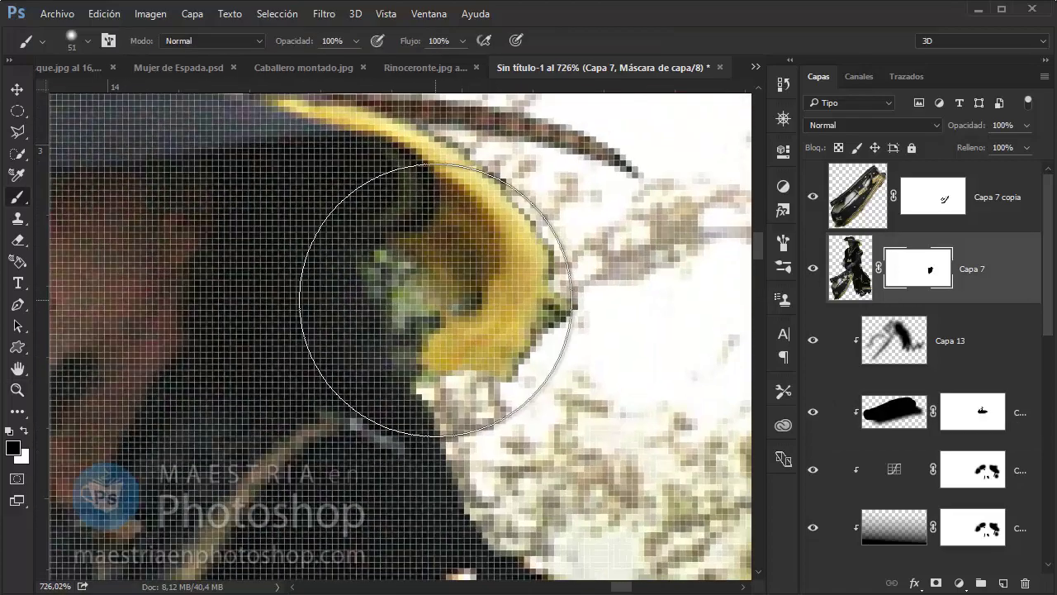
{"action": "right_click", "coordinate": [421, 298]}
{"action": "key", "text": "Return"}
{"action": "key", "text": "["}
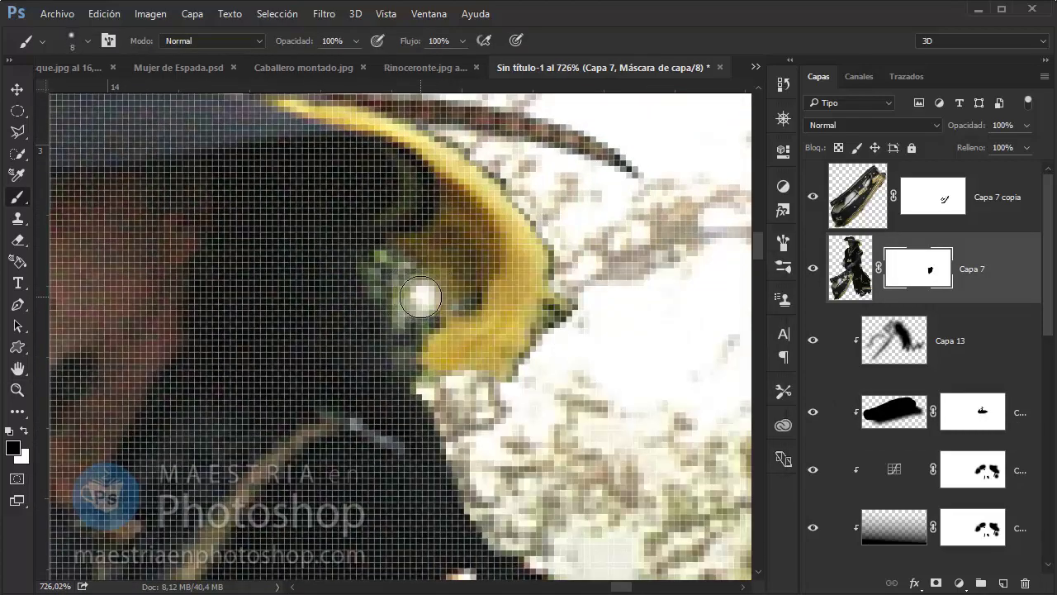
{"action": "left_click_drag", "start_coordinate": [421, 298], "coordinate": [403, 348]}
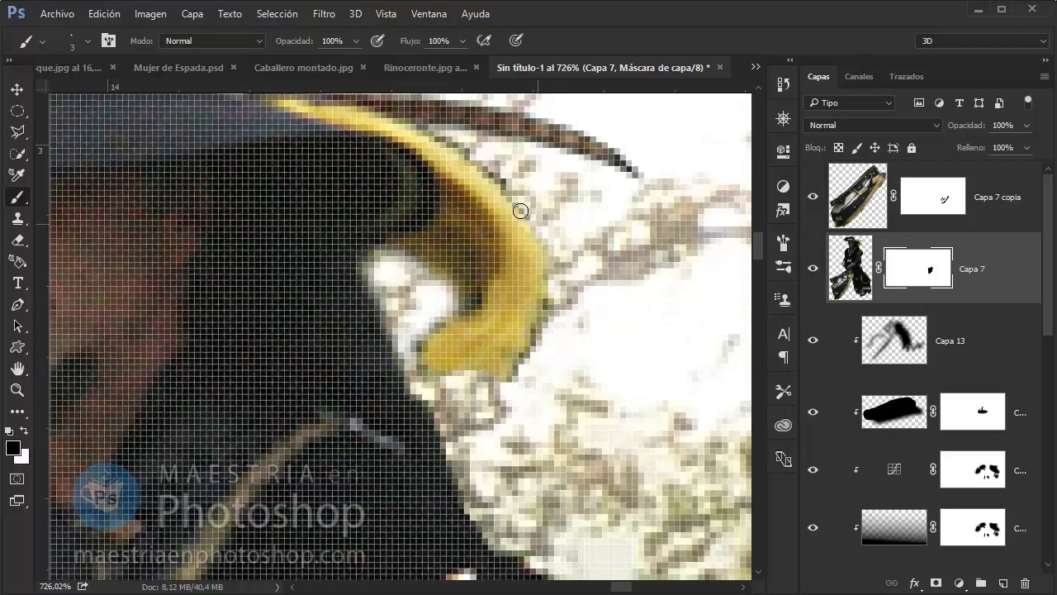
{"action": "scroll", "coordinate": [440, 279], "scroll_direction": "up", "scroll_amount": 3}
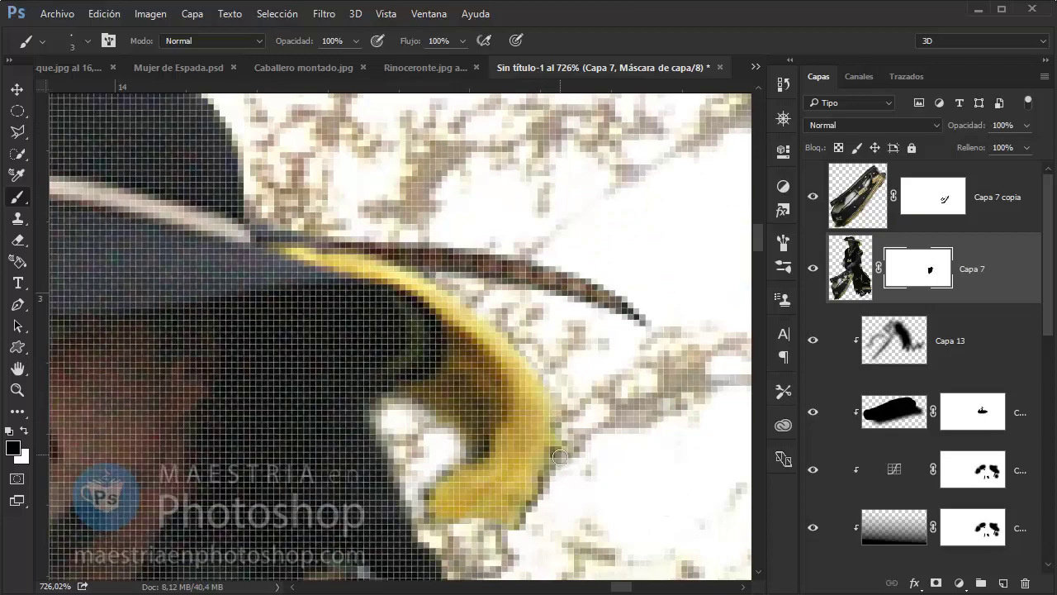
{"action": "key", "text": "z"}
{"action": "left_click_drag", "start_coordinate": [508, 540], "coordinate": [588, 285]}
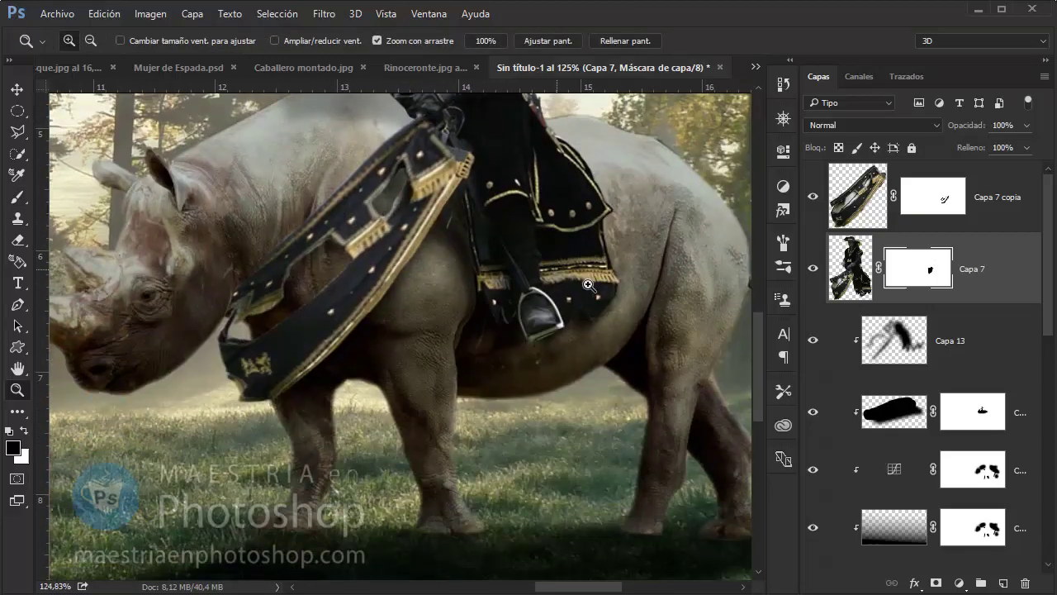
Add a new layer, paint black on the belly under the saddle, and clip it below.
{"action": "key", "text": "b"}
{"action": "left_click", "coordinate": [1003, 583], "text": "ctrl"}
{"action": "right_click", "coordinate": [543, 332]}
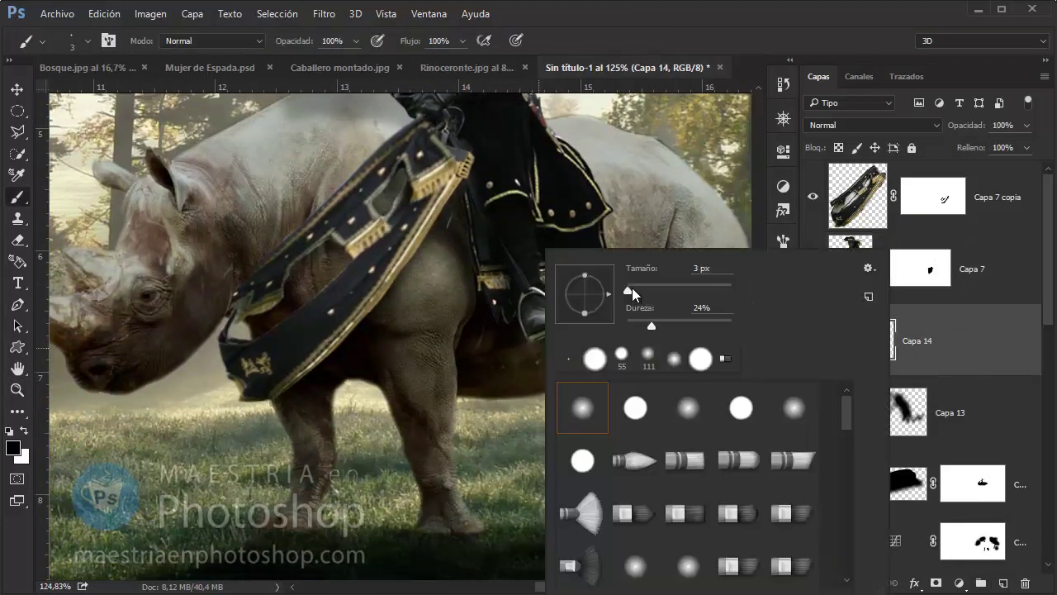
{"action": "key", "text": "Escape"}
{"action": "left_click_drag", "start_coordinate": [543, 332], "coordinate": [487, 384]}
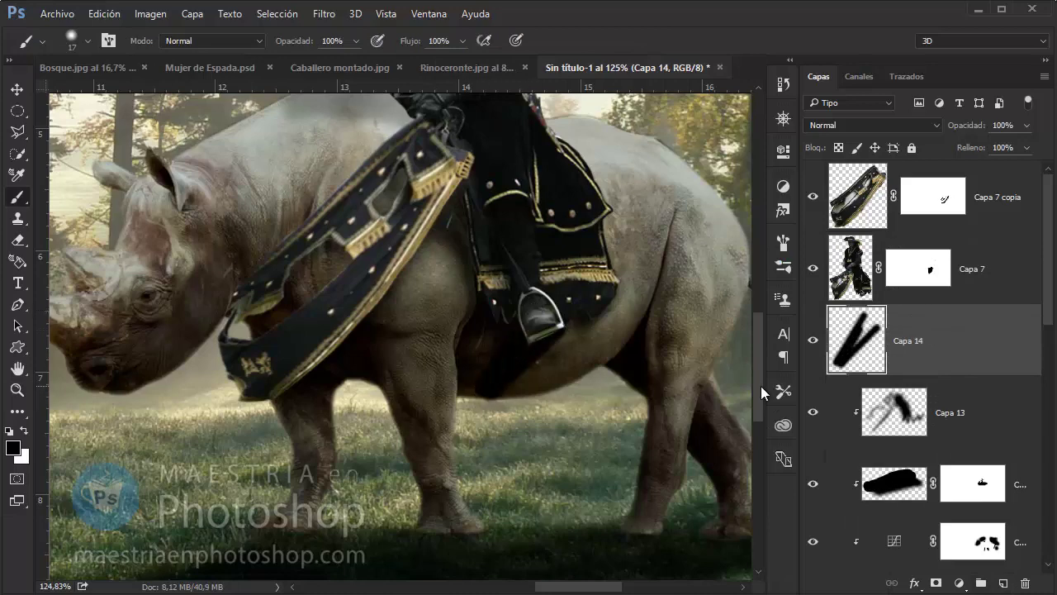
{"action": "left_click", "coordinate": [808, 377], "text": "alt"}
Shade the rhino's rear and front legs with soft dark brush strokes.
{"action": "key", "text": "v"}
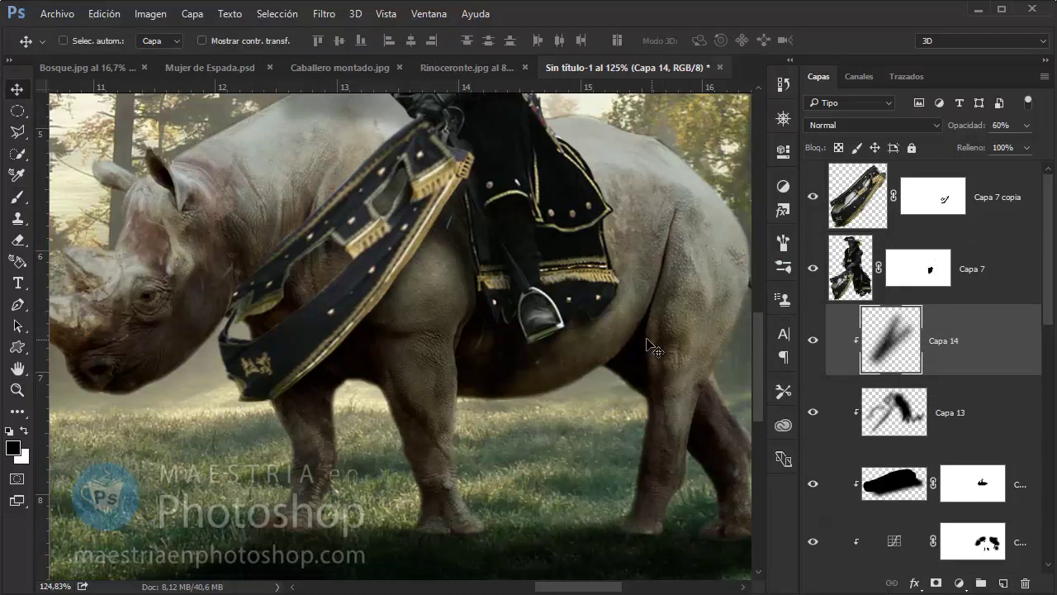
{"action": "mouse_move", "coordinate": [576, 353]}
{"action": "left_mouse_down"}
{"action": "mouse_move", "coordinate": [512, 353]}
{"action": "mouse_move", "coordinate": [578, 355]}
{"action": "left_mouse_up"}
{"action": "key", "text": "b"}
{"action": "mouse_move", "coordinate": [418, 349]}
{"action": "left_mouse_down"}
{"action": "mouse_move", "coordinate": [371, 396]}
{"action": "mouse_move", "coordinate": [309, 365]}
{"action": "left_mouse_up"}
{"action": "right_click", "coordinate": [328, 417]}
{"action": "key", "text": "Return"}
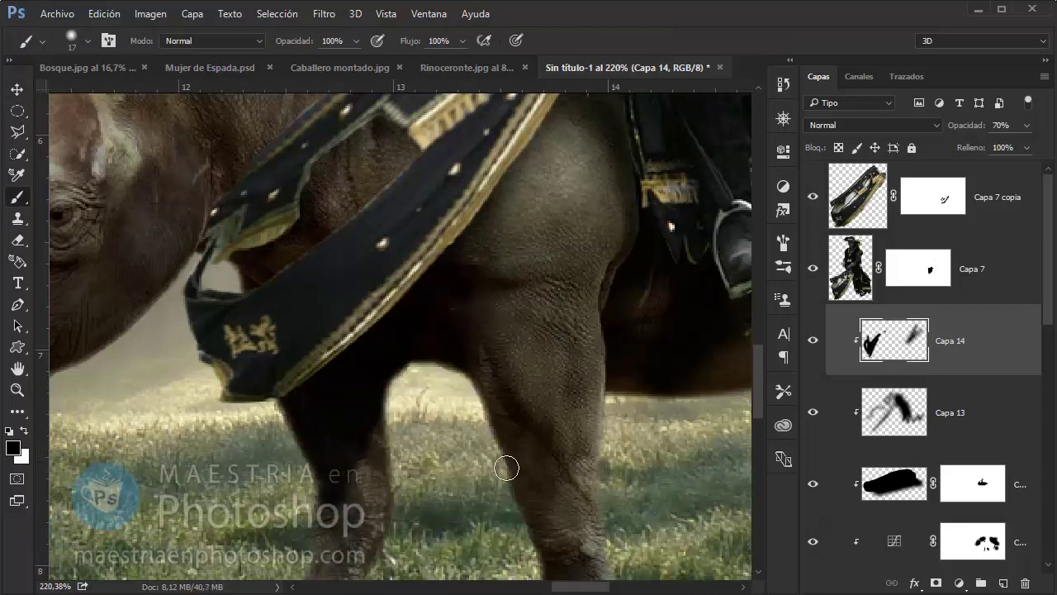
{"action": "left_click_drag", "start_coordinate": [463, 294], "coordinate": [532, 541]}
{"action": "mouse_move", "coordinate": [515, 422]}
{"action": "left_mouse_down"}
{"action": "mouse_move", "coordinate": [472, 295]}
{"action": "mouse_move", "coordinate": [490, 509]}
{"action": "left_mouse_up"}
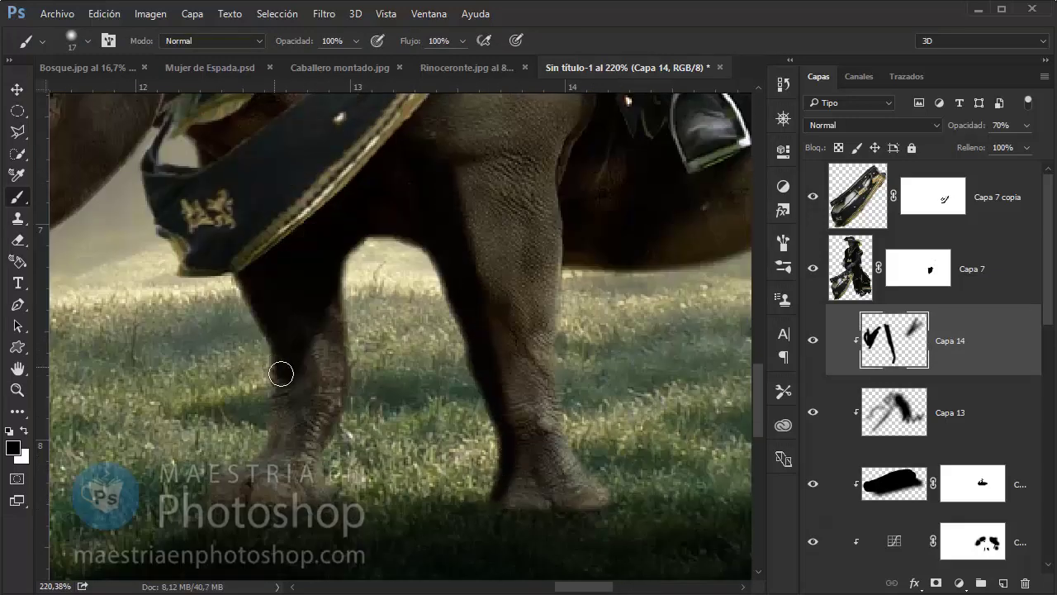
{"action": "left_click_drag", "start_coordinate": [281, 374], "coordinate": [219, 495]}
Set the leg shading layer to 60% opacity and select the knight's layer.
{"action": "key", "text": "v"}
{"action": "key", "text": "6"}
{"action": "key", "text": "z"}
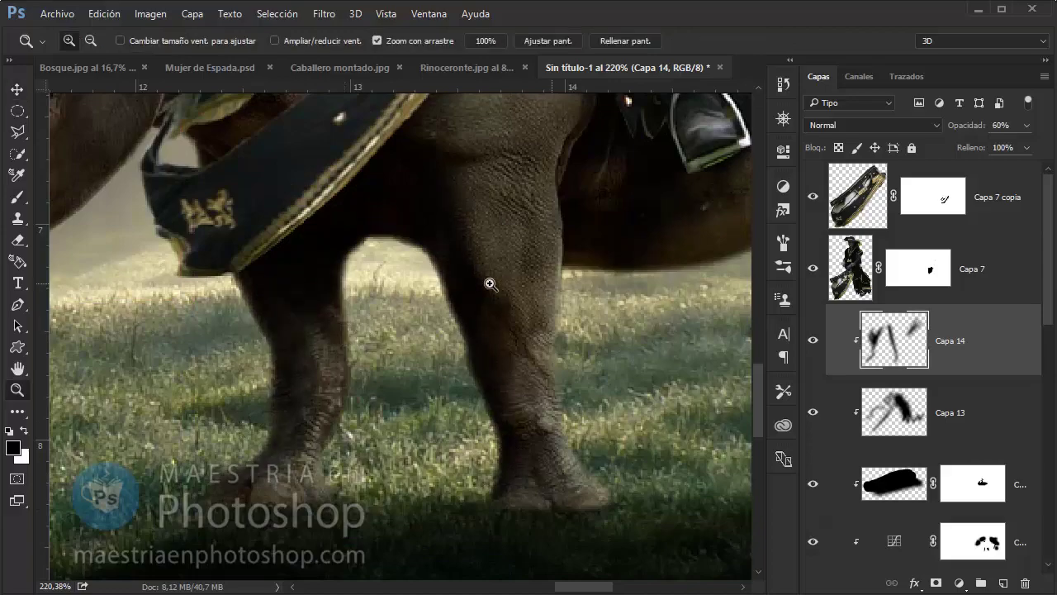
{"action": "left_click_drag", "start_coordinate": [490, 284], "coordinate": [388, 352]}
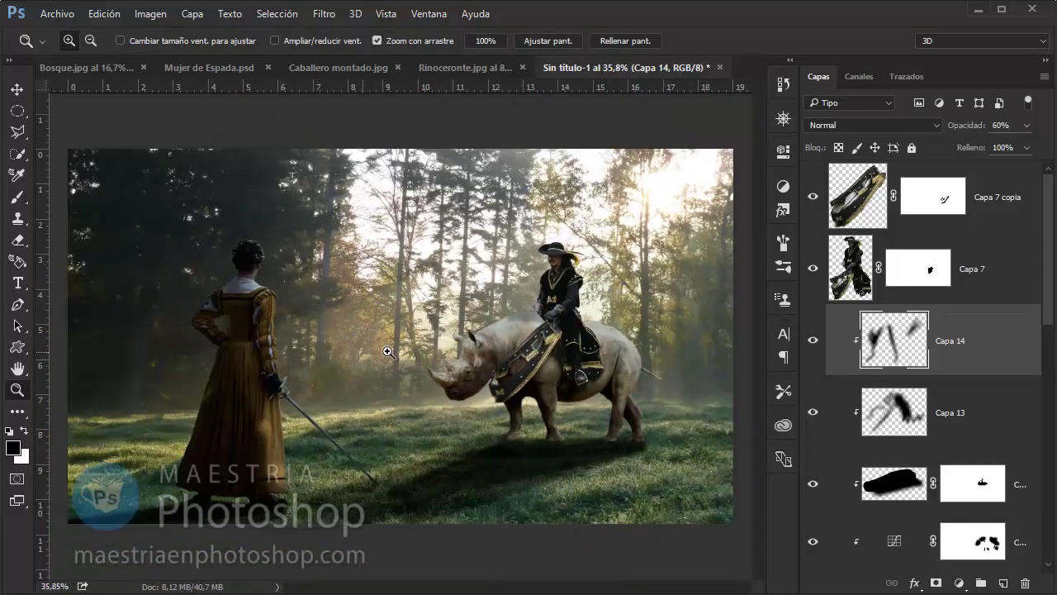
{"action": "left_click_drag", "start_coordinate": [552, 302], "coordinate": [612, 302]}
{"action": "key", "text": "alt+bracketright"}
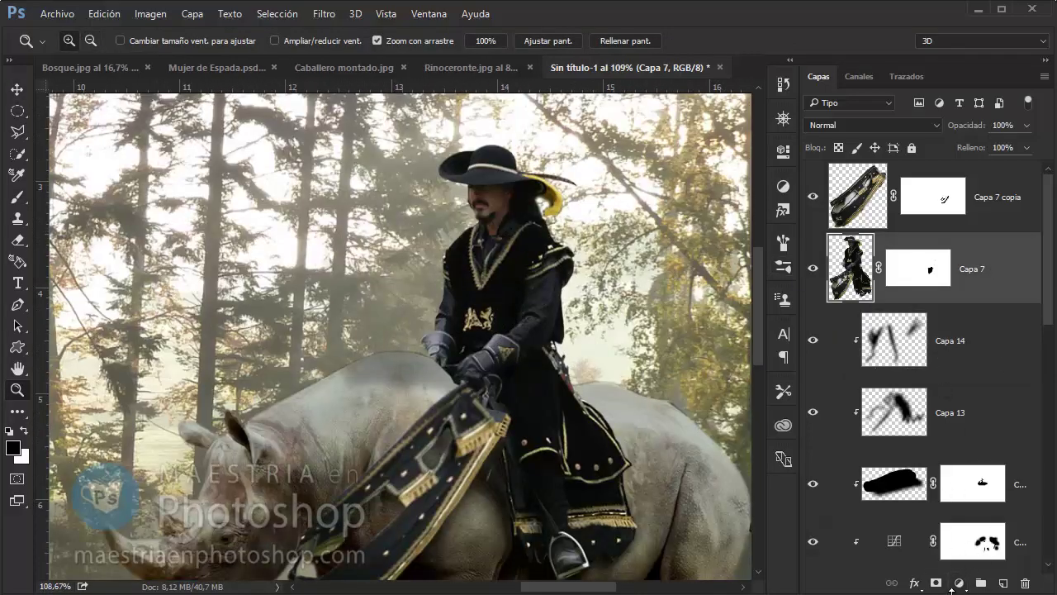
Add a layer clipped to the knight and darken him with a black-to-transparent gradient.
{"action": "left_click", "coordinate": [955, 583]}
{"action": "left_click", "coordinate": [900, 247]}
{"action": "left_click", "coordinate": [800, 191]}
{"action": "key", "text": "ctrl+shift+alt+n"}
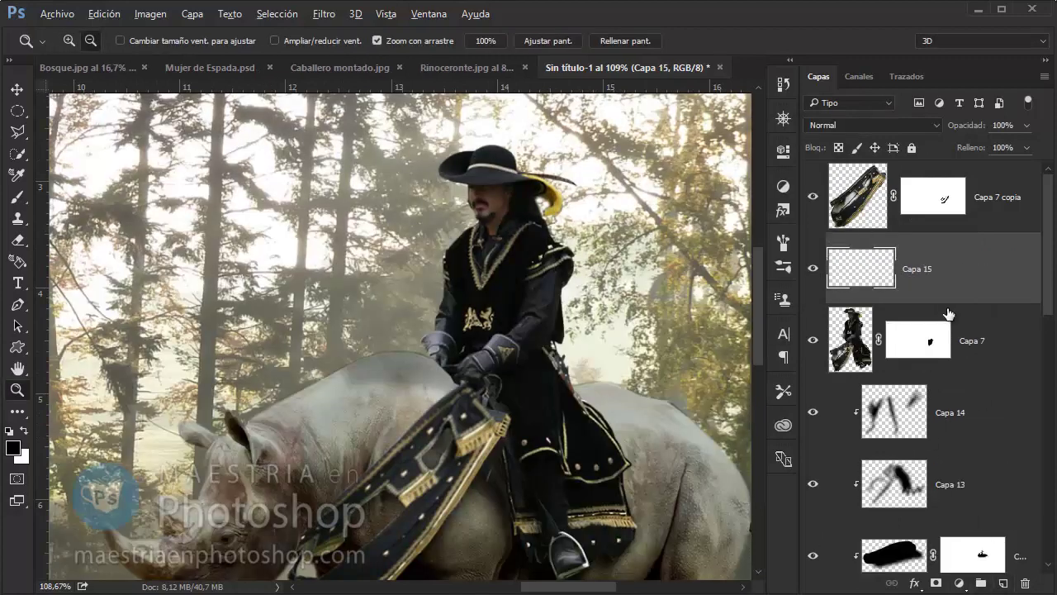
{"action": "left_click", "coordinate": [947, 305], "text": "alt"}
{"action": "left_click", "coordinate": [16, 411]}
{"action": "left_click", "coordinate": [145, 477]}
{"action": "left_click_drag", "start_coordinate": [470, 355], "coordinate": [553, 254]}
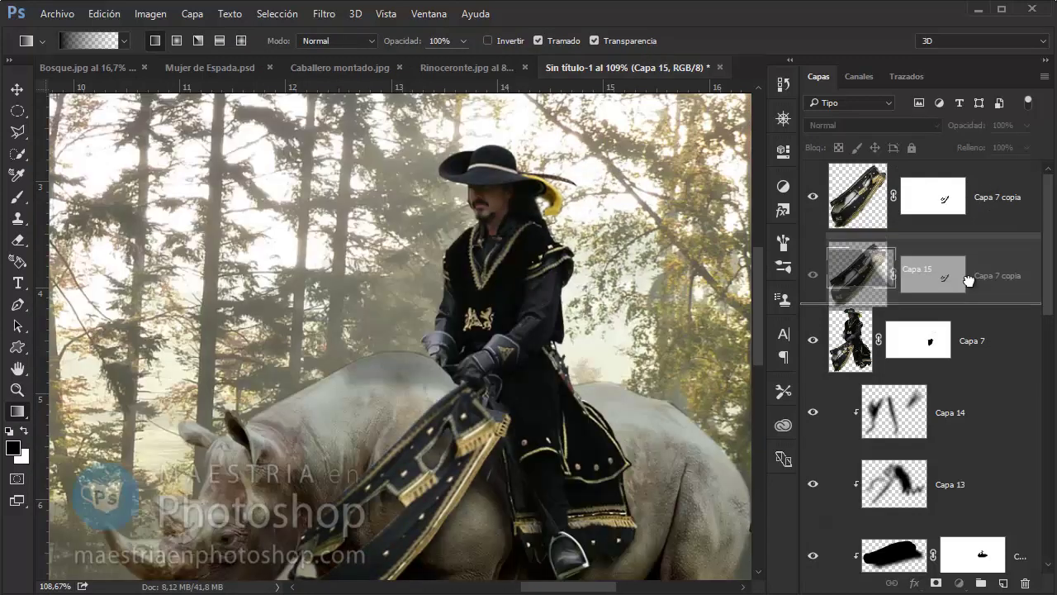
Merge the two knight layers with Ctrl+E and re-clip the gradient layer to the merged knight.
{"action": "left_click_drag", "start_coordinate": [975, 227], "coordinate": [830, 206]}
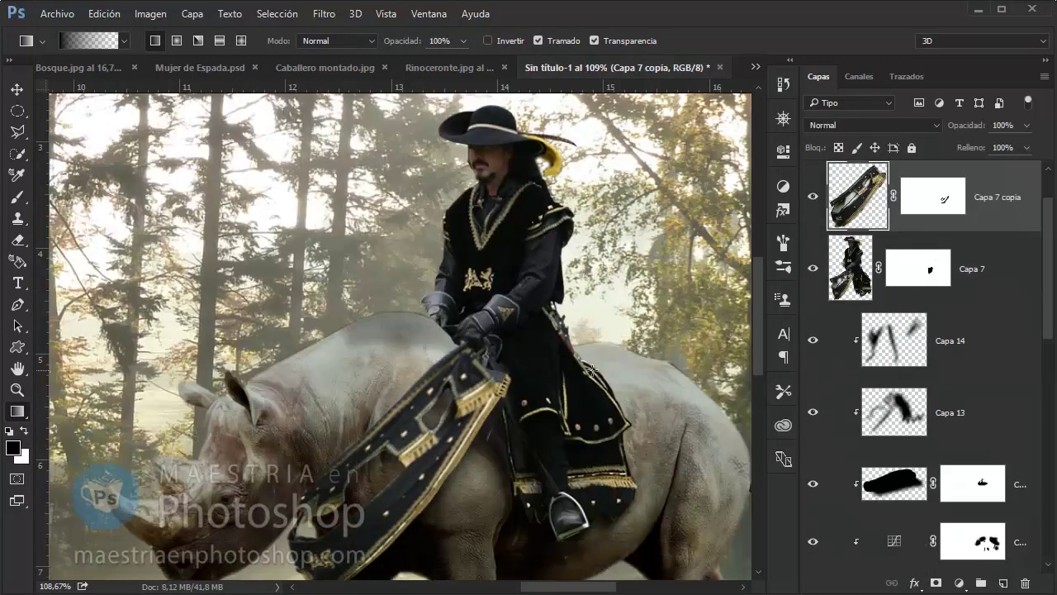
{"action": "left_click", "coordinate": [979, 330], "text": "shift"}
{"action": "key", "text": "ctrl+e"}
{"action": "left_click", "coordinate": [958, 229], "text": "alt"}
{"action": "left_click", "coordinate": [812, 197]}
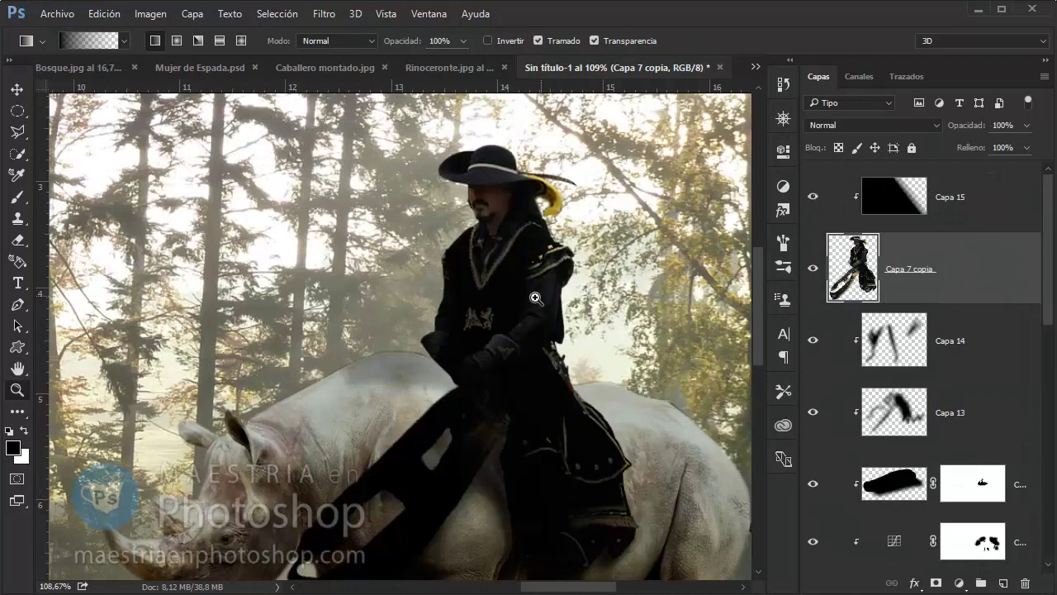
{"action": "key", "text": "z"}
{"action": "left_click_drag", "start_coordinate": [519, 306], "coordinate": [580, 290]}
{"action": "left_click", "coordinate": [958, 197]}
Add a white mask to Capa 15 and set a soft brush to 54% opacity.
{"action": "left_click", "coordinate": [936, 582]}
{"action": "key", "text": "b"}
{"action": "right_click", "coordinate": [600, 314]}
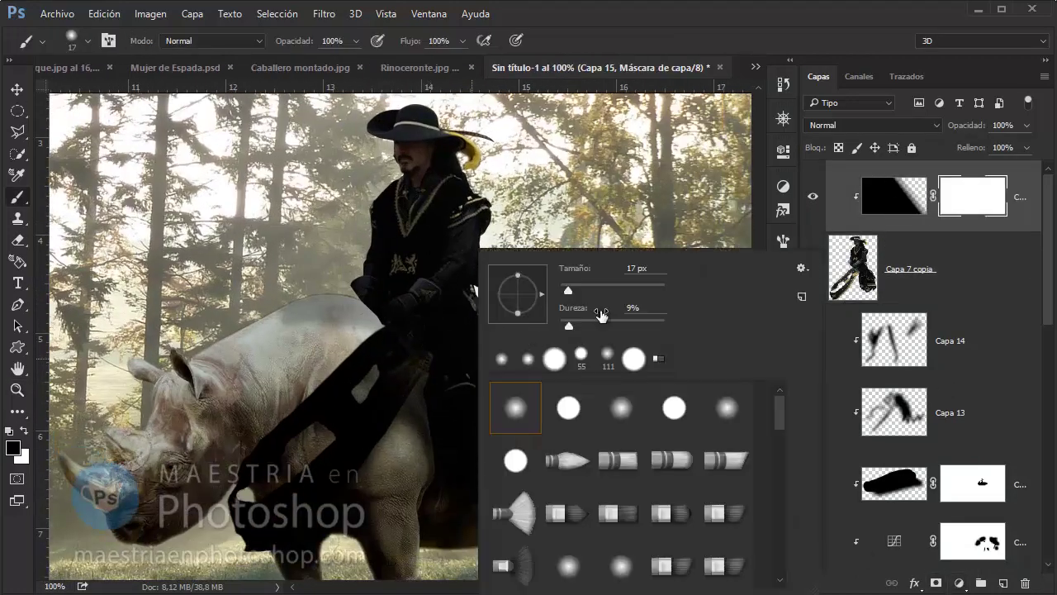
{"action": "type", "text": "80"}
{"action": "key", "text": "Return"}
{"action": "right_click", "coordinate": [520, 198]}
{"action": "key", "text": "Escape"}
{"action": "key", "text": "6"}
{"action": "key", "text": "7"}
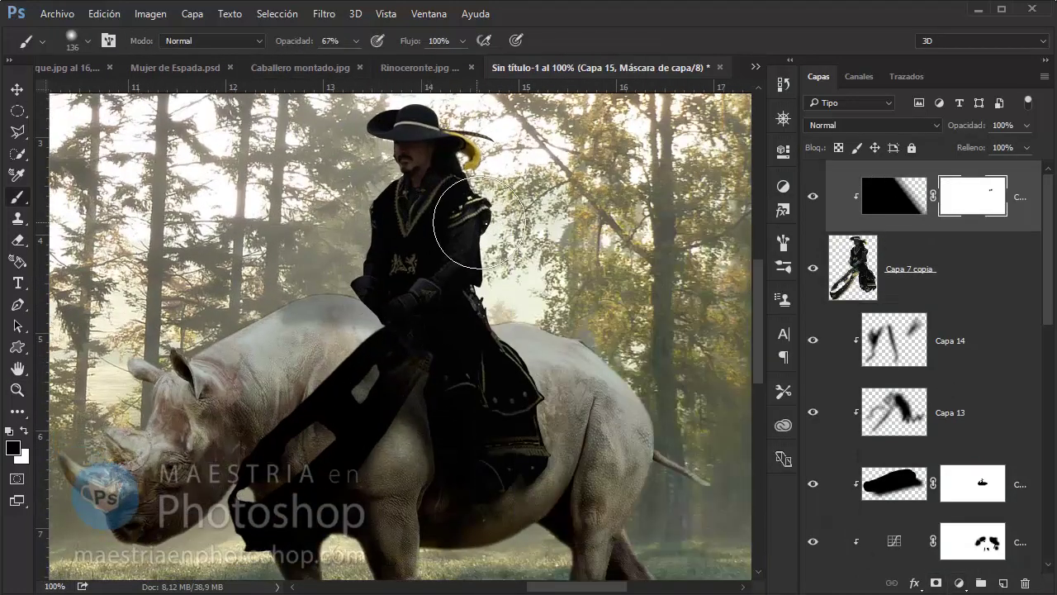
{"action": "right_click", "coordinate": [481, 224]}
{"action": "key", "text": "Escape"}
{"action": "key", "text": "5"}
{"action": "key", "text": "4"}
Paint the mask over the knight's shoulder and saddle strap at 54%, then along the strap at 20%.
{"action": "mouse_move", "coordinate": [448, 283]}
{"action": "left_mouse_down"}
{"action": "mouse_move", "coordinate": [523, 436]}
{"action": "mouse_move", "coordinate": [484, 452]}
{"action": "left_mouse_up"}
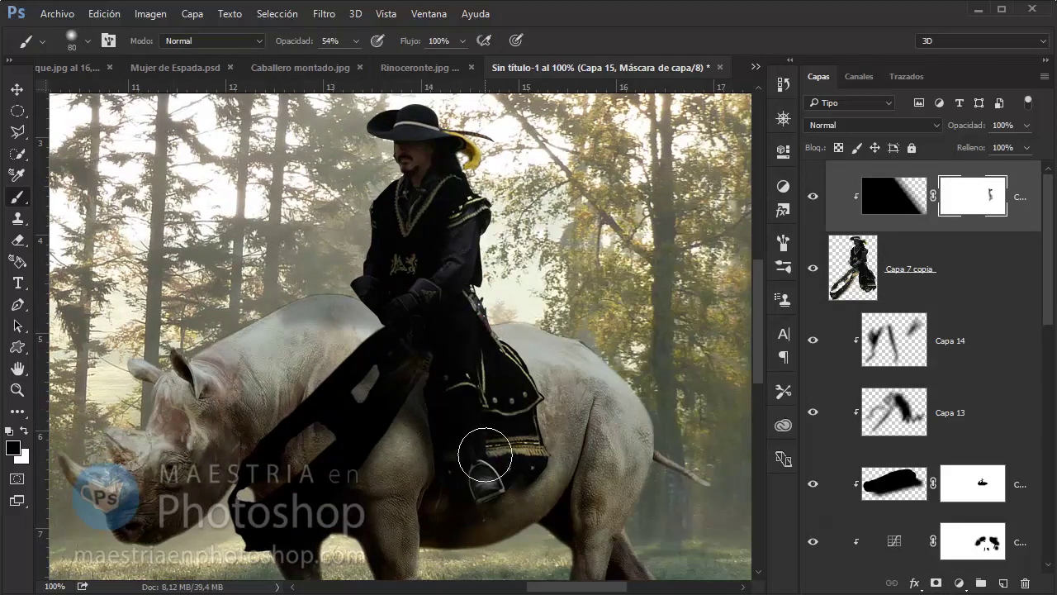
{"action": "left_click_drag", "start_coordinate": [406, 376], "coordinate": [335, 479]}
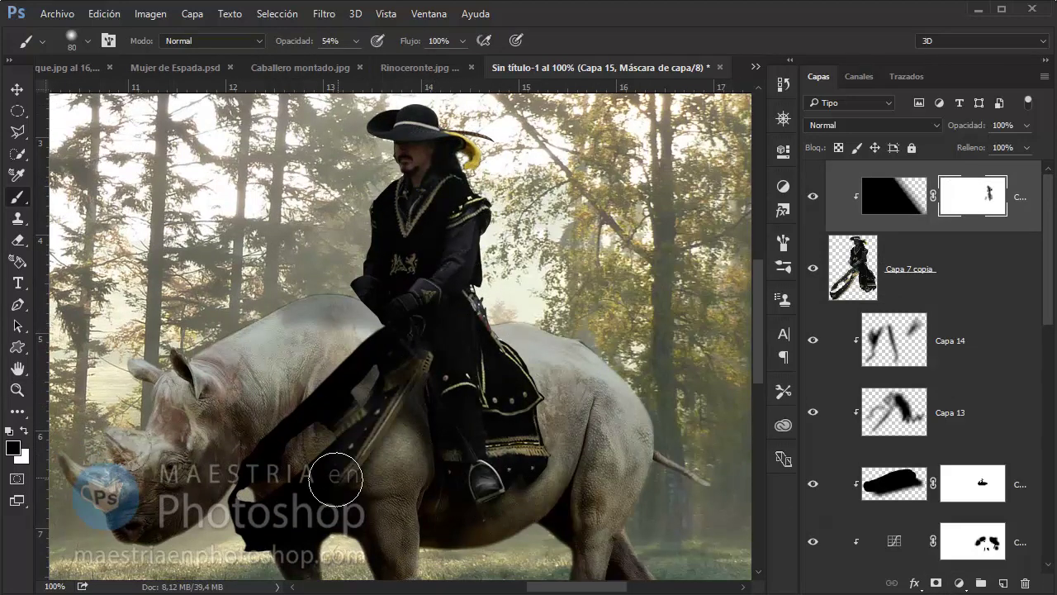
{"action": "key", "text": "2"}
{"action": "mouse_move", "coordinate": [364, 421]}
{"action": "left_mouse_down"}
{"action": "mouse_move", "coordinate": [388, 338]}
{"action": "mouse_move", "coordinate": [268, 476]}
{"action": "left_mouse_up"}
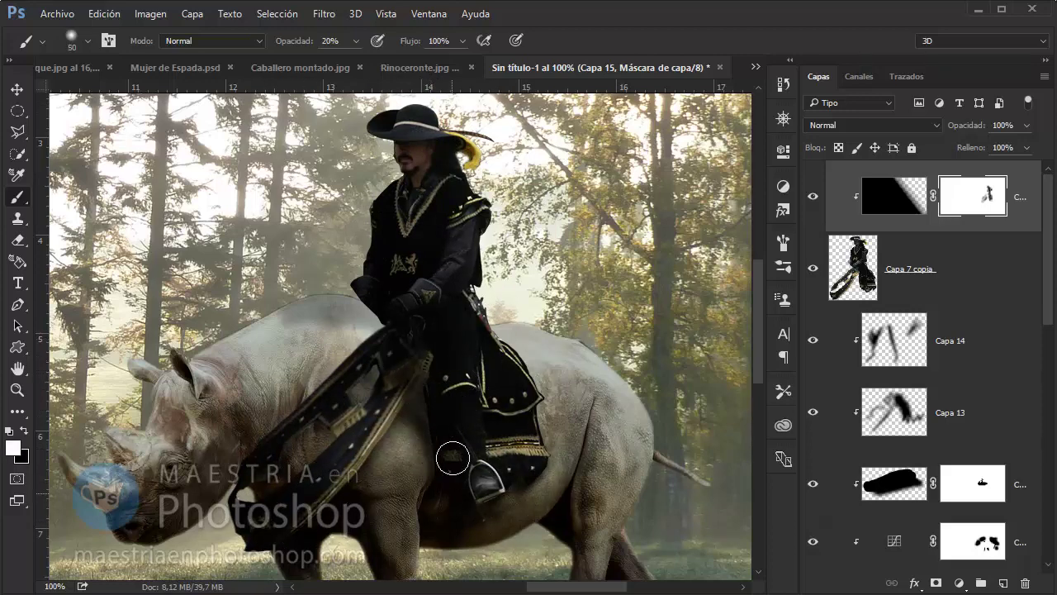
{"action": "key", "text": "bracketleft"}
{"action": "scroll", "coordinate": [457, 354], "scroll_direction": "up", "scroll_amount": 2}
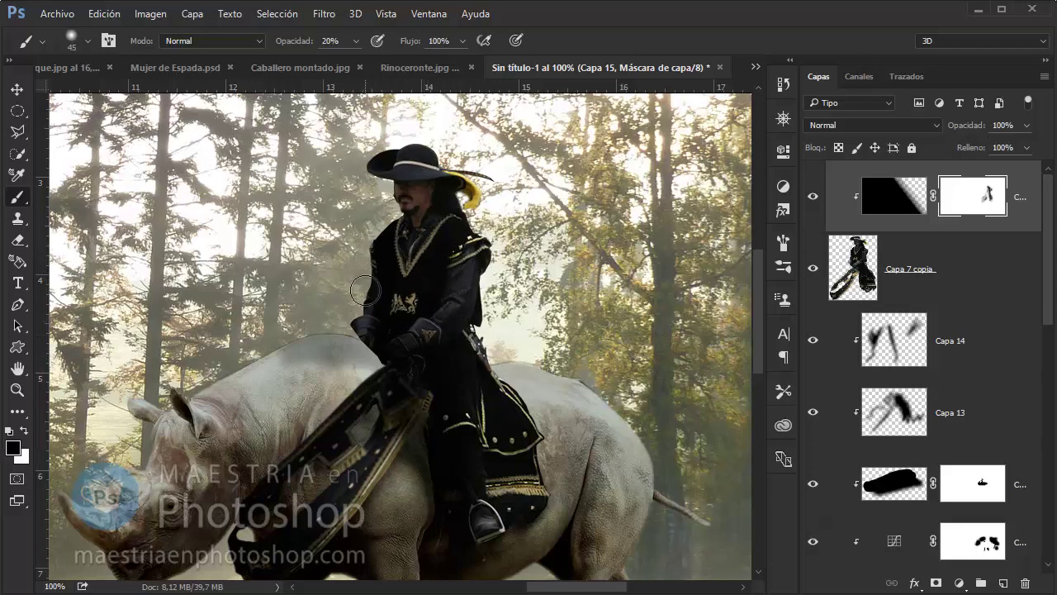
{"action": "scroll", "coordinate": [366, 298], "scroll_direction": "down", "scroll_amount": 2}
{"action": "scroll", "coordinate": [375, 442], "scroll_direction": "down", "scroll_amount": 3}
{"action": "left_click_drag", "start_coordinate": [292, 477], "coordinate": [701, 382]}
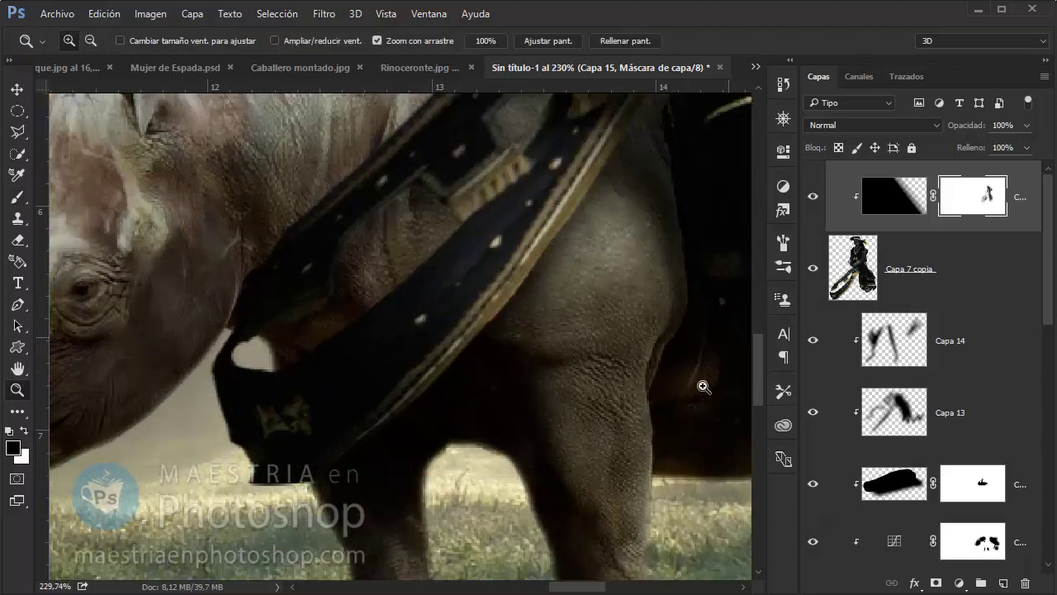
{"action": "left_click", "coordinate": [247, 356], "text": "ctrl"}
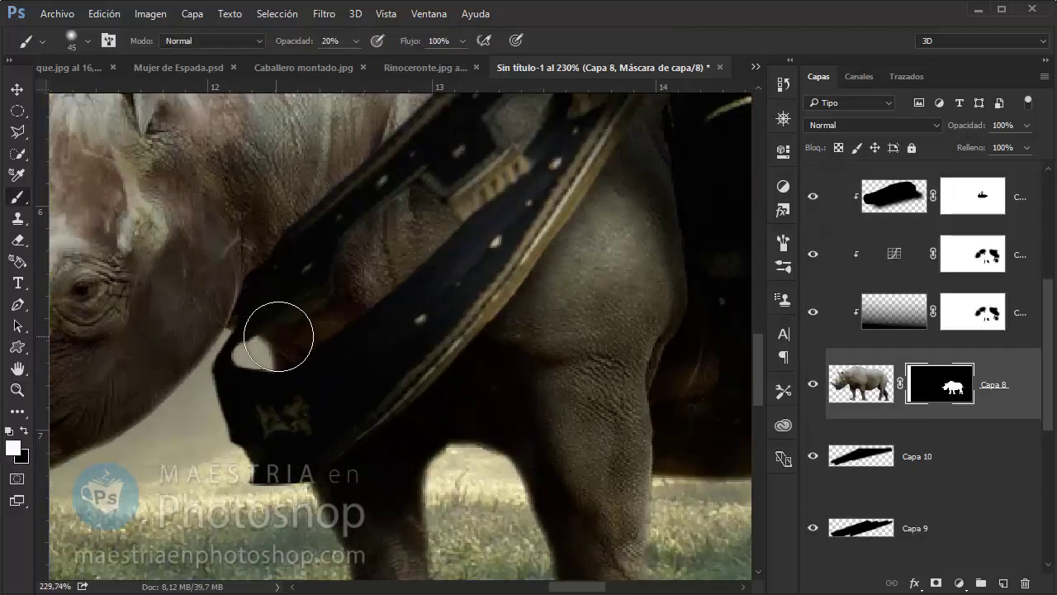
{"action": "scroll", "coordinate": [410, 309], "scroll_direction": "down", "scroll_amount": 3}
{"action": "scroll", "coordinate": [378, 366], "scroll_direction": "right", "scroll_amount": 3}
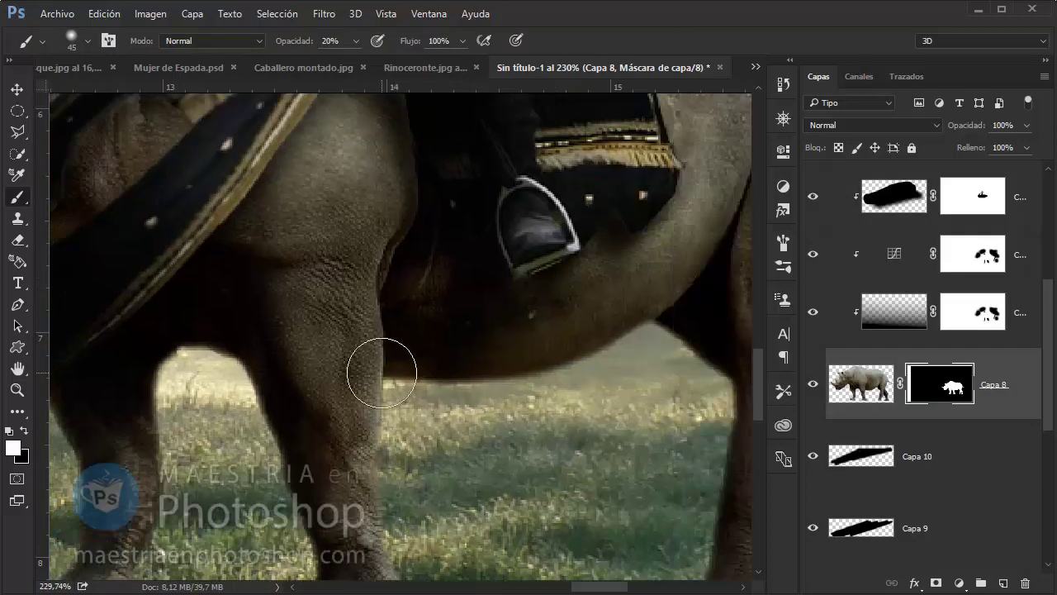
{"action": "key", "text": "z"}
{"action": "left_click_drag", "start_coordinate": [460, 255], "coordinate": [553, 324]}
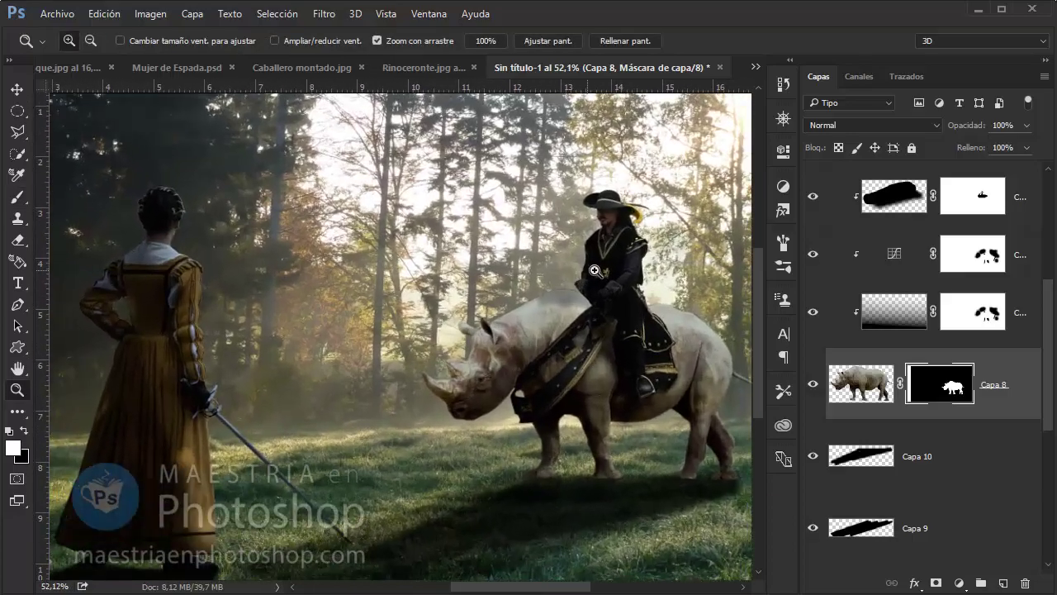
{"action": "left_click_drag", "start_coordinate": [591, 275], "coordinate": [605, 322]}
{"action": "scroll", "coordinate": [605, 322], "scroll_direction": "right", "scroll_amount": 3}
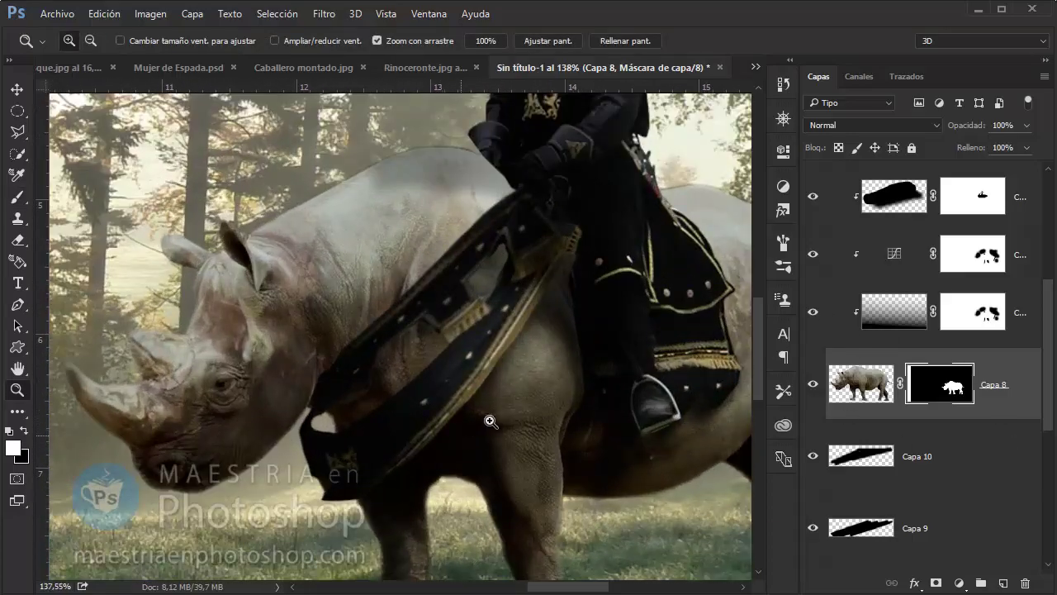
{"action": "left_click_drag", "start_coordinate": [551, 263], "coordinate": [490, 419]}
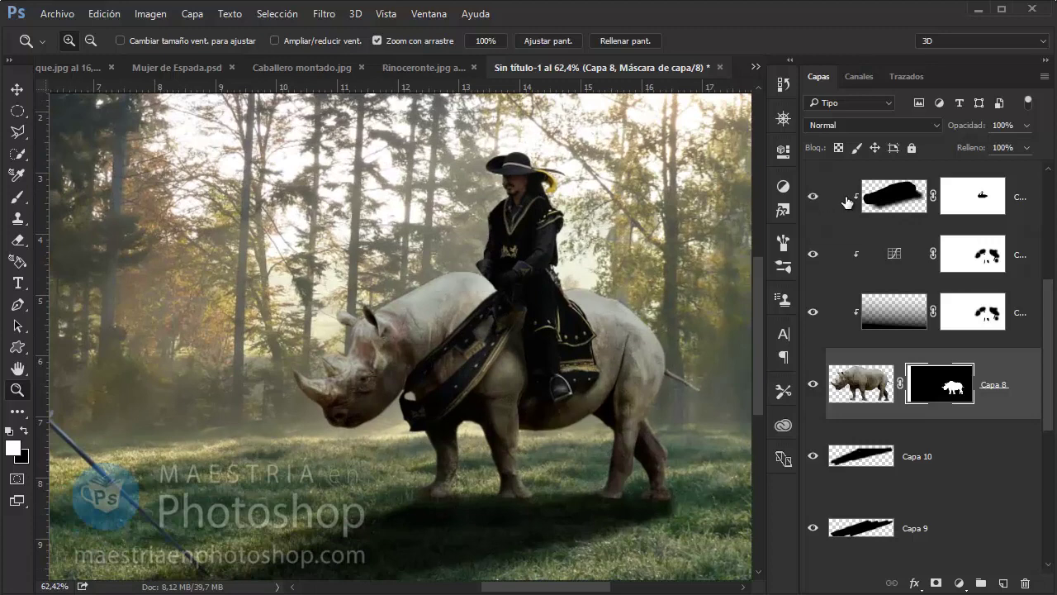
On Capa 12, paint black over the rhino's back and enlarge the brush to 130 px.
{"action": "left_click", "coordinate": [848, 200]}
{"action": "key", "text": "b"}
{"action": "key", "text": "x"}
{"action": "mouse_move", "coordinate": [461, 320]}
{"action": "left_mouse_down"}
{"action": "mouse_move", "coordinate": [496, 299]}
{"action": "mouse_move", "coordinate": [454, 319]}
{"action": "left_mouse_up"}
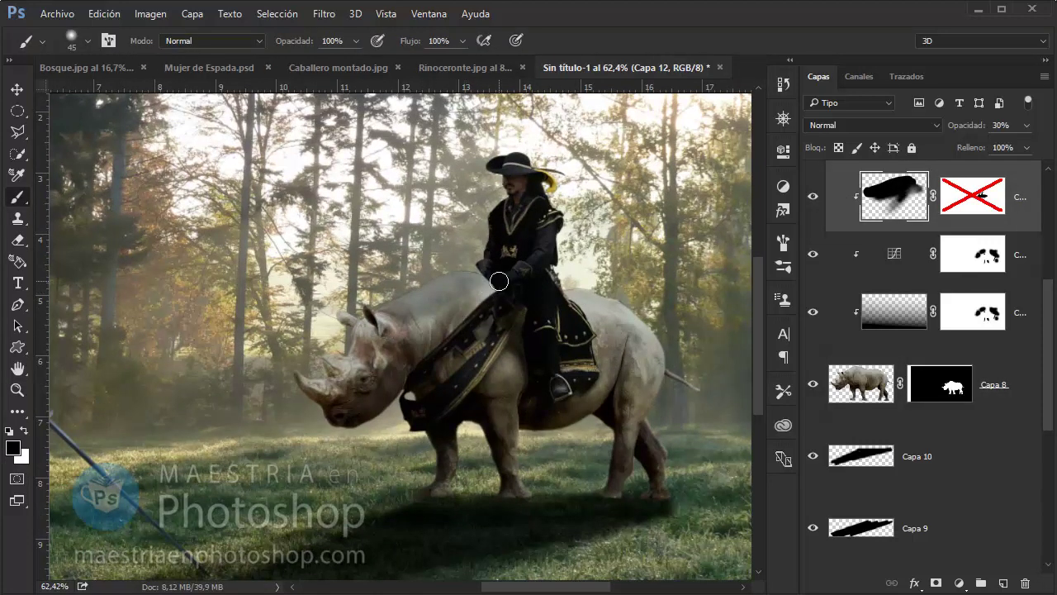
{"action": "right_click", "coordinate": [420, 337]}
{"action": "left_click_drag", "start_coordinate": [504, 292], "coordinate": [527, 292]}
{"action": "key", "text": "Return"}
Paint white and black to lighten the neck patch and belly and darken the rear belly.
{"action": "key", "text": "x"}
{"action": "mouse_move", "coordinate": [364, 243]}
{"action": "left_mouse_down"}
{"action": "mouse_move", "coordinate": [426, 343]}
{"action": "mouse_move", "coordinate": [389, 319]}
{"action": "mouse_move", "coordinate": [443, 327]}
{"action": "mouse_move", "coordinate": [413, 273]}
{"action": "mouse_move", "coordinate": [388, 322]}
{"action": "left_mouse_up"}
{"action": "key", "text": "x"}
{"action": "key", "text": "x"}
{"action": "key", "text": "x"}
{"action": "left_click_drag", "start_coordinate": [653, 330], "coordinate": [587, 409]}
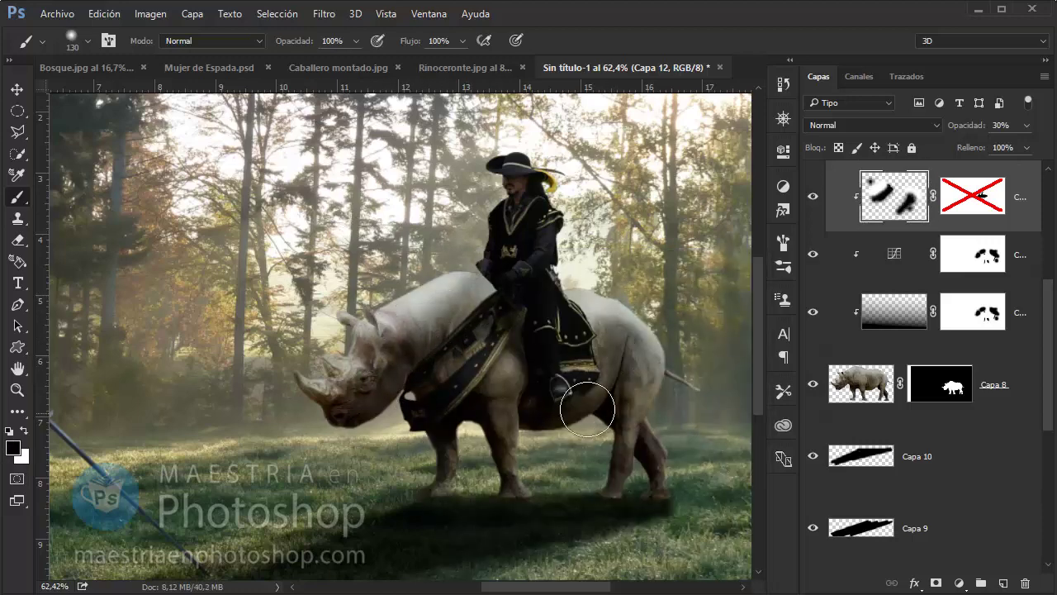
{"action": "key", "text": "x"}
{"action": "left_click_drag", "start_coordinate": [507, 378], "coordinate": [515, 388]}
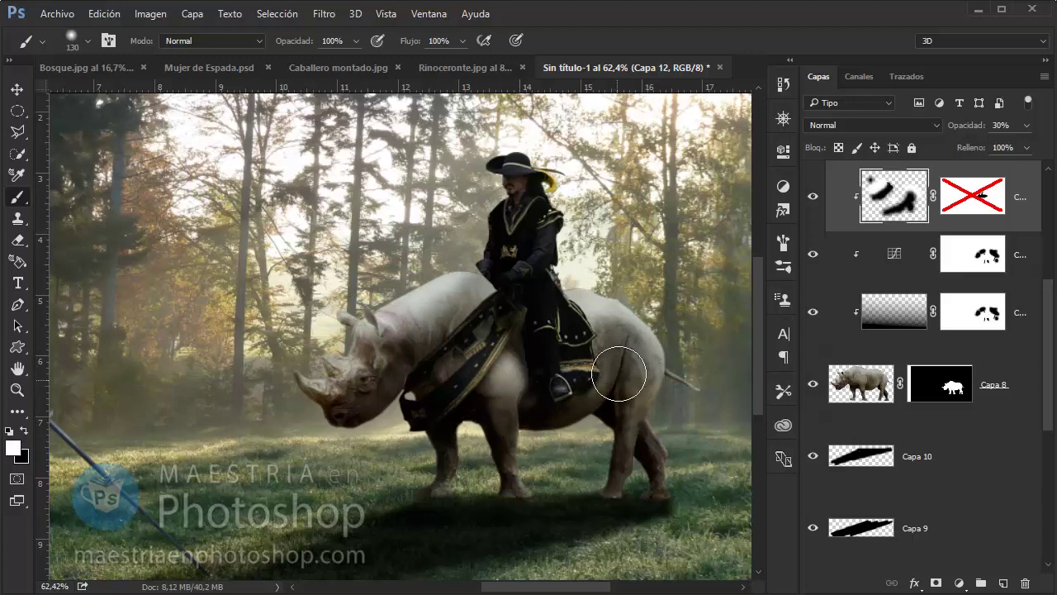
Select the merged knight layer and undo an extra empty clipped layer.
{"action": "scroll", "coordinate": [1028, 306], "scroll_direction": "up", "scroll_amount": 5}
{"action": "left_click", "coordinate": [950, 264]}
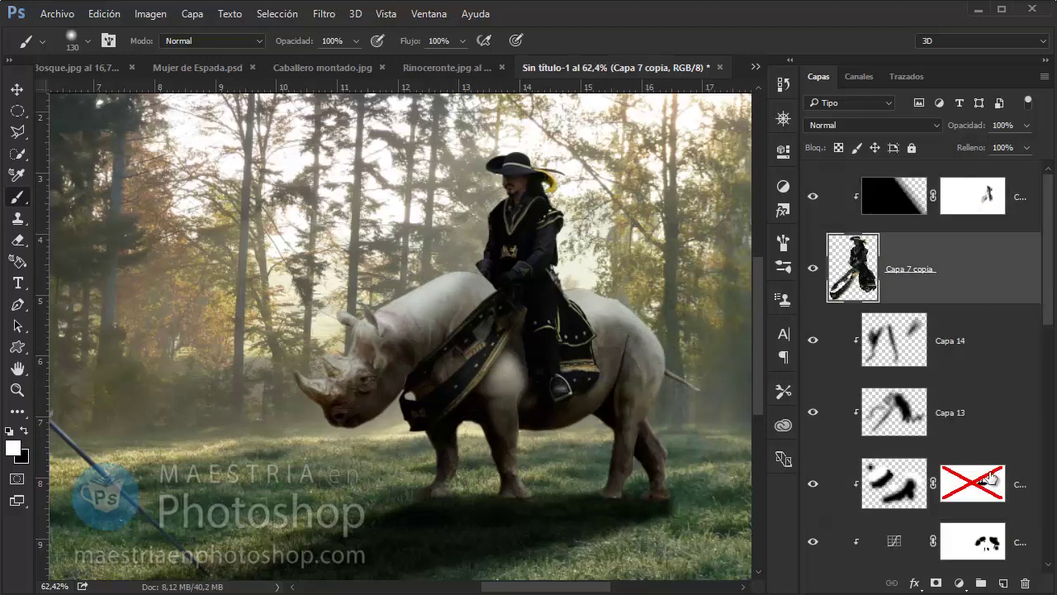
{"action": "key", "text": "ctrl+shift+alt+n"}
{"action": "key", "text": "ctrl+z"}
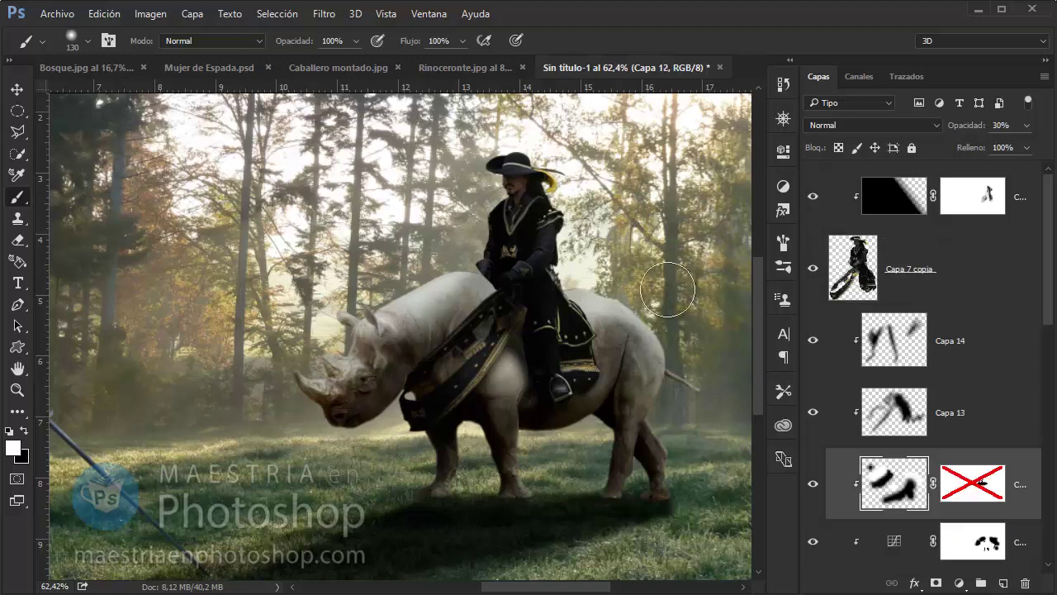
Zoom in on the rider and pick the Dodge/Burn tool.
{"action": "key", "text": "z"}
{"action": "key", "text": "ctrl+plus"}
{"action": "left_click", "coordinate": [18, 410]}
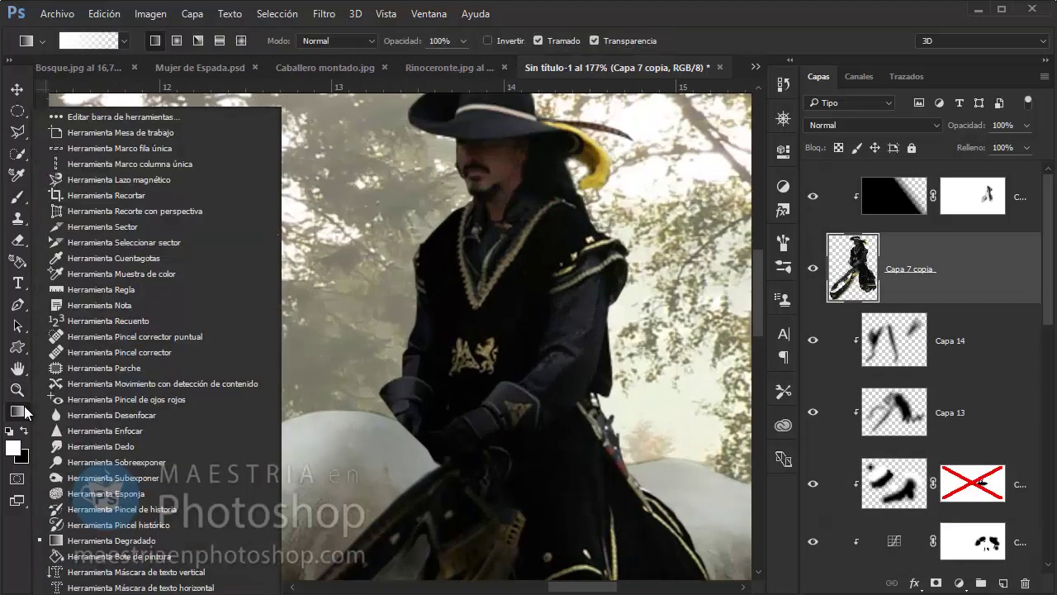
{"action": "left_click", "coordinate": [124, 479]}
{"action": "scroll", "coordinate": [547, 331], "scroll_direction": "up", "scroll_amount": 1}
{"action": "scroll", "coordinate": [547, 331], "scroll_direction": "up", "scroll_amount": 2}
{"action": "scroll", "coordinate": [496, 260], "scroll_direction": "down", "scroll_amount": 3}
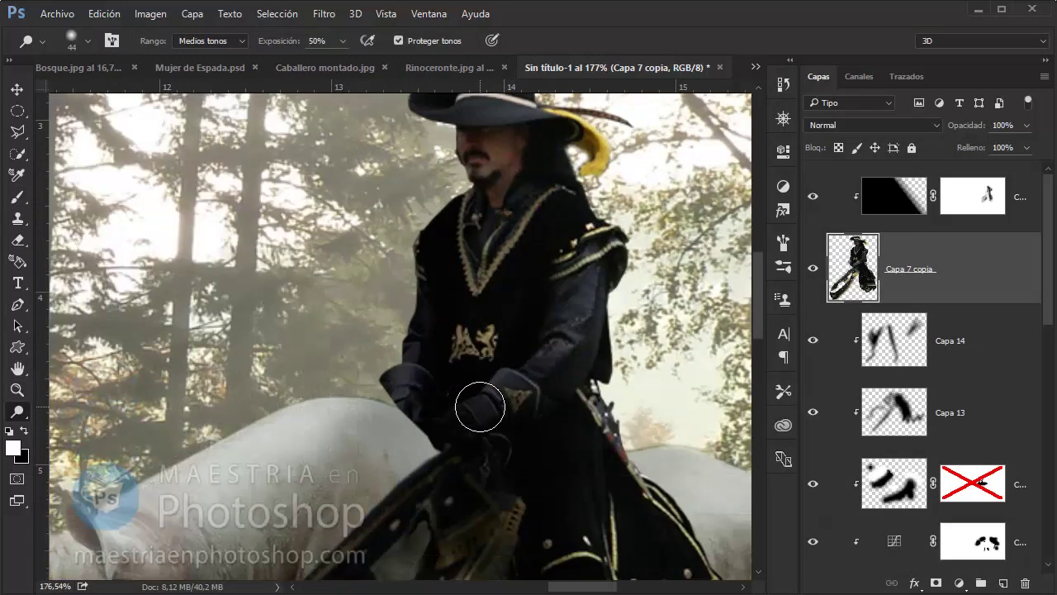
{"action": "scroll", "coordinate": [479, 401], "scroll_direction": "down", "scroll_amount": 2}
{"action": "scroll", "coordinate": [543, 460], "scroll_direction": "down", "scroll_amount": 7}
{"action": "scroll", "coordinate": [503, 238], "scroll_direction": "up", "scroll_amount": 4}
{"action": "scroll", "coordinate": [502, 238], "scroll_direction": "left", "scroll_amount": 5}
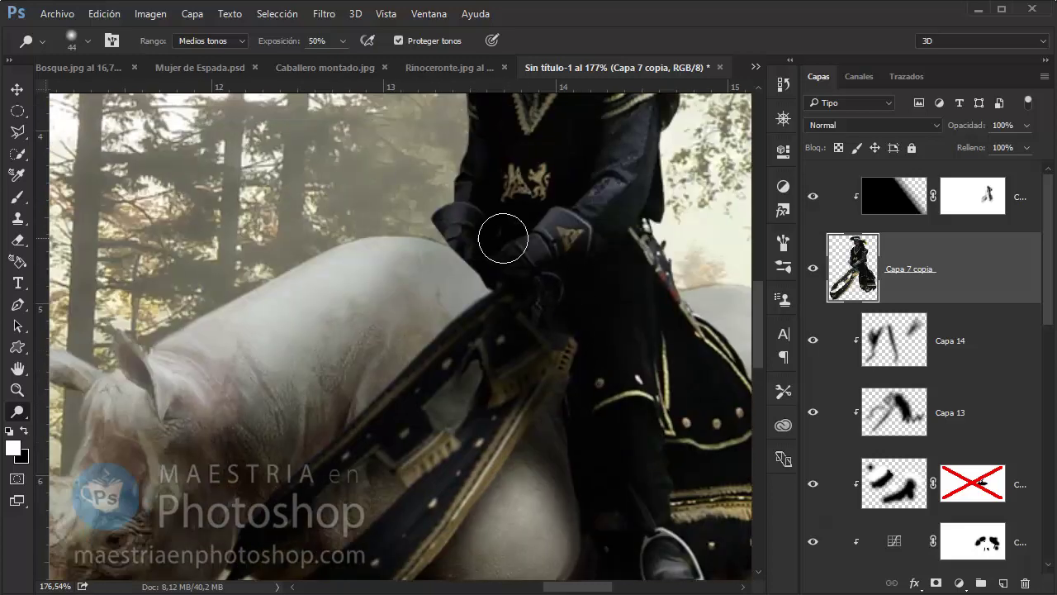
Zoom out to see the rider and rhino and nudge the rider layer into place.
{"action": "key", "text": "z"}
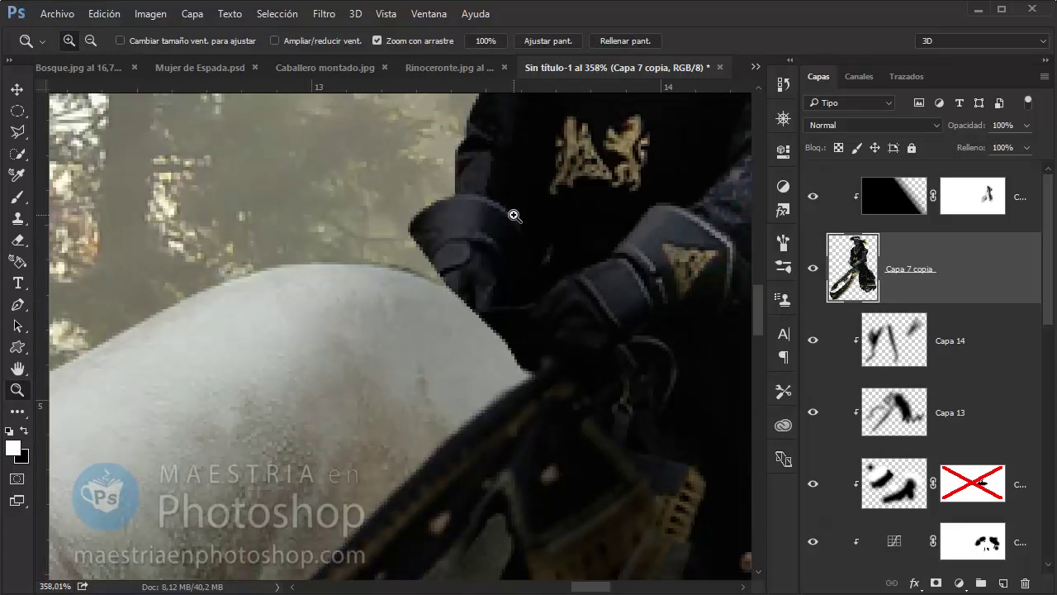
{"action": "mouse_move", "coordinate": [514, 215]}
{"action": "left_mouse_down"}
{"action": "mouse_move", "coordinate": [467, 293]}
{"action": "mouse_move", "coordinate": [467, 236]}
{"action": "left_mouse_up"}
{"action": "key", "text": "v"}
{"action": "key", "text": "z"}
{"action": "mouse_move", "coordinate": [438, 364]}
{"action": "left_mouse_down"}
{"action": "mouse_move", "coordinate": [382, 364]}
{"action": "mouse_move", "coordinate": [353, 392]}
{"action": "left_mouse_up"}
Nudge the rider layer slightly and zoom in on the gloves and rhino's back.
{"action": "key", "text": "v"}
{"action": "key", "text": "z"}
{"action": "key", "text": "v"}
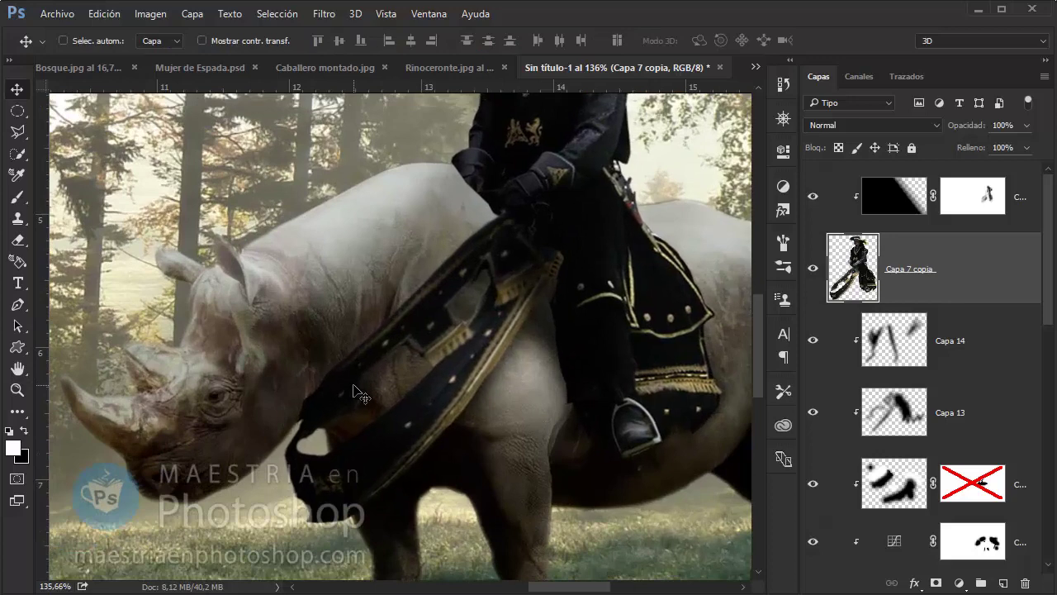
{"action": "key", "text": "z"}
{"action": "left_click_drag", "start_coordinate": [425, 283], "coordinate": [538, 217]}
{"action": "left_click_drag", "start_coordinate": [974, 125], "coordinate": [958, 129]}
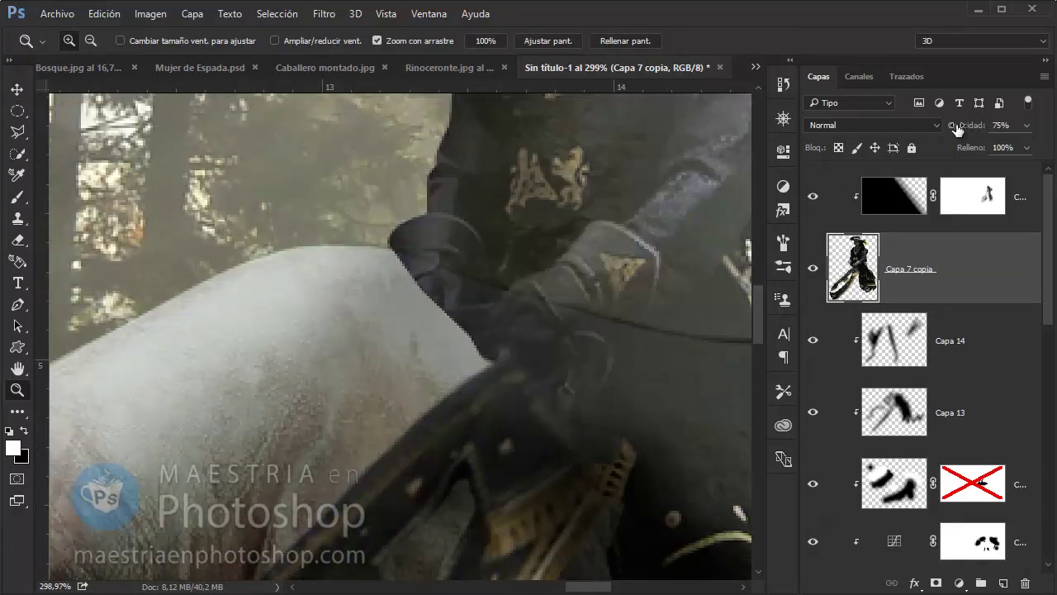
Mask Capa 7 copia and hide the glove-rhino sliver using a Pen-traced selection.
{"action": "left_click", "coordinate": [935, 583]}
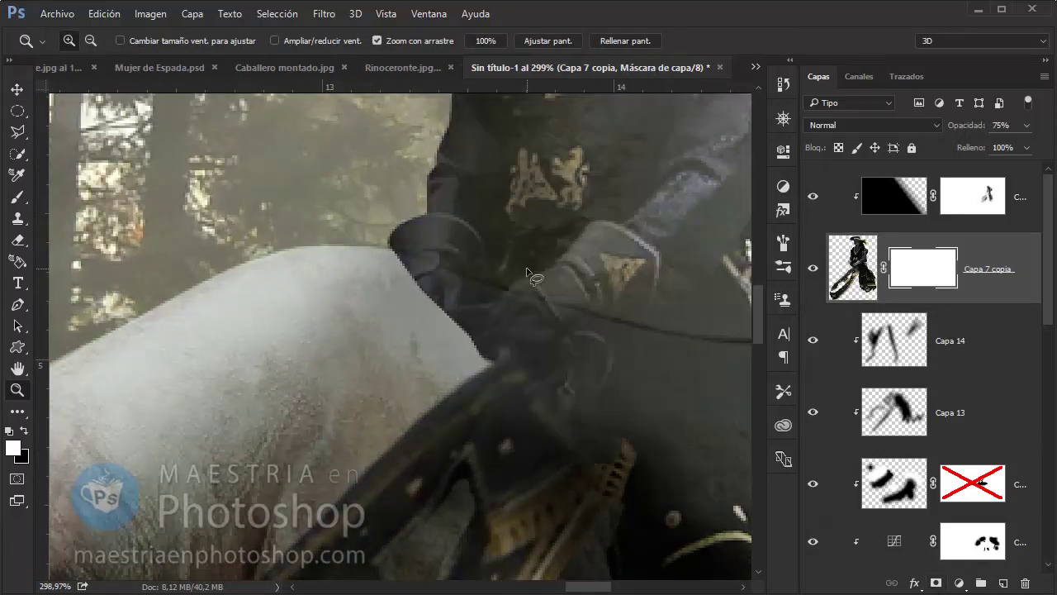
{"action": "key", "text": "l"}
{"action": "key", "text": "0"}
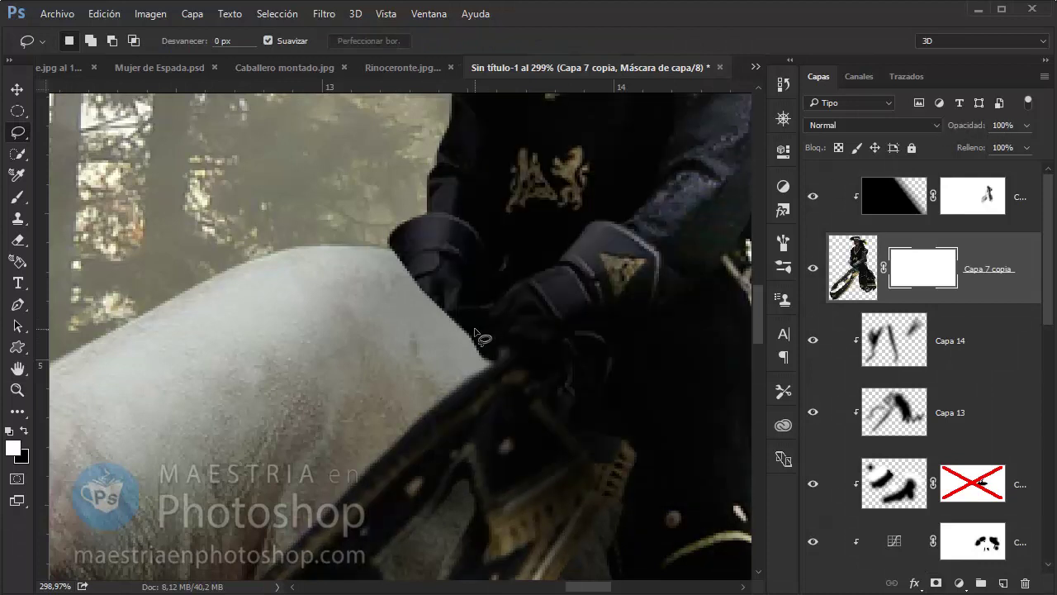
{"action": "key", "text": "p"}
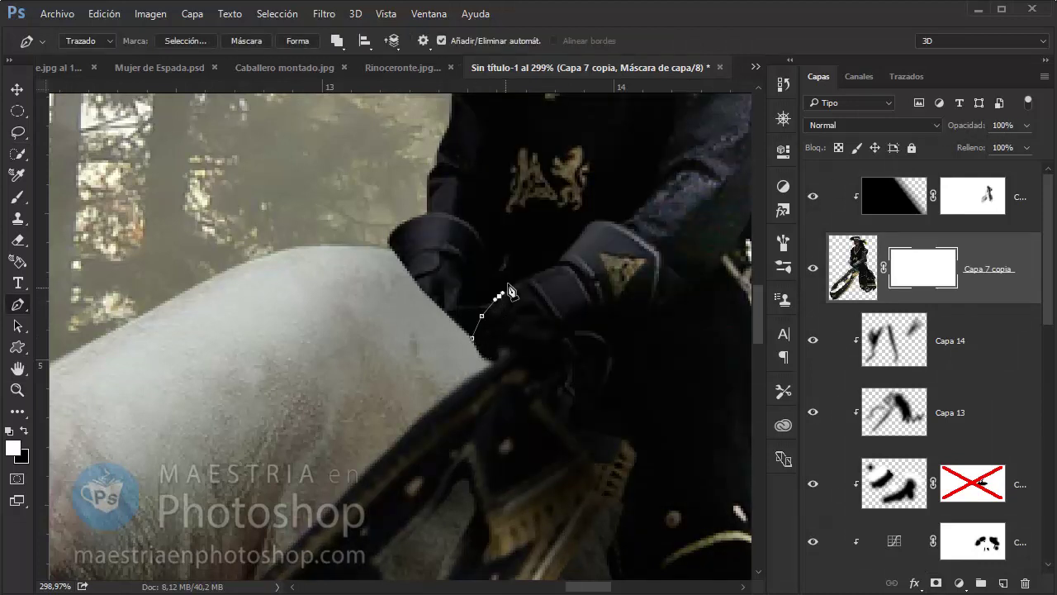
{"action": "key", "text": "6"}
{"action": "key", "text": "6"}
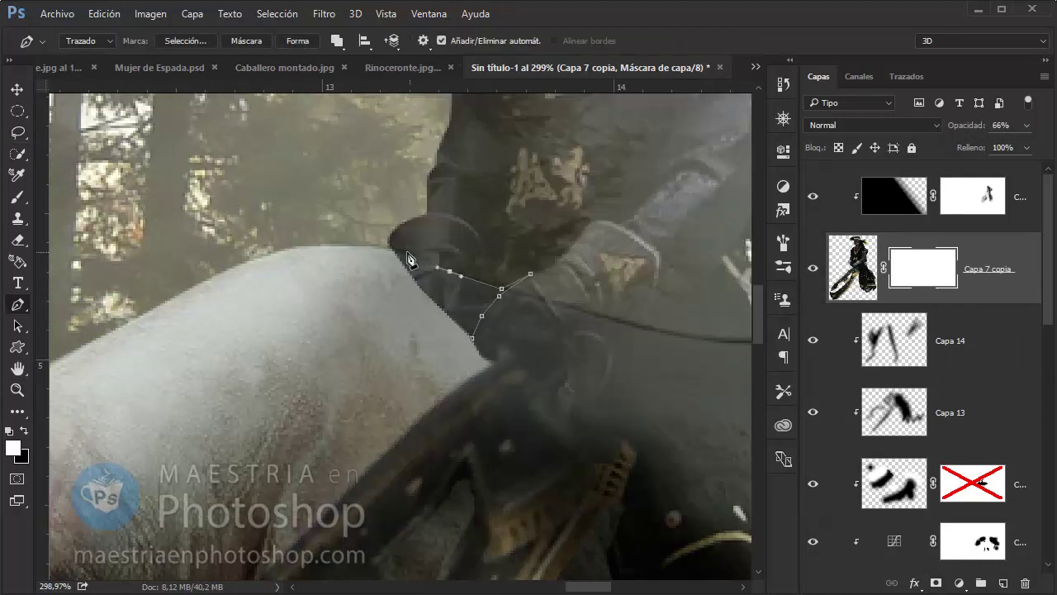
{"action": "right_click", "coordinate": [464, 357]}
{"action": "left_click", "coordinate": [606, 255]}
{"action": "left_click", "coordinate": [658, 171]}
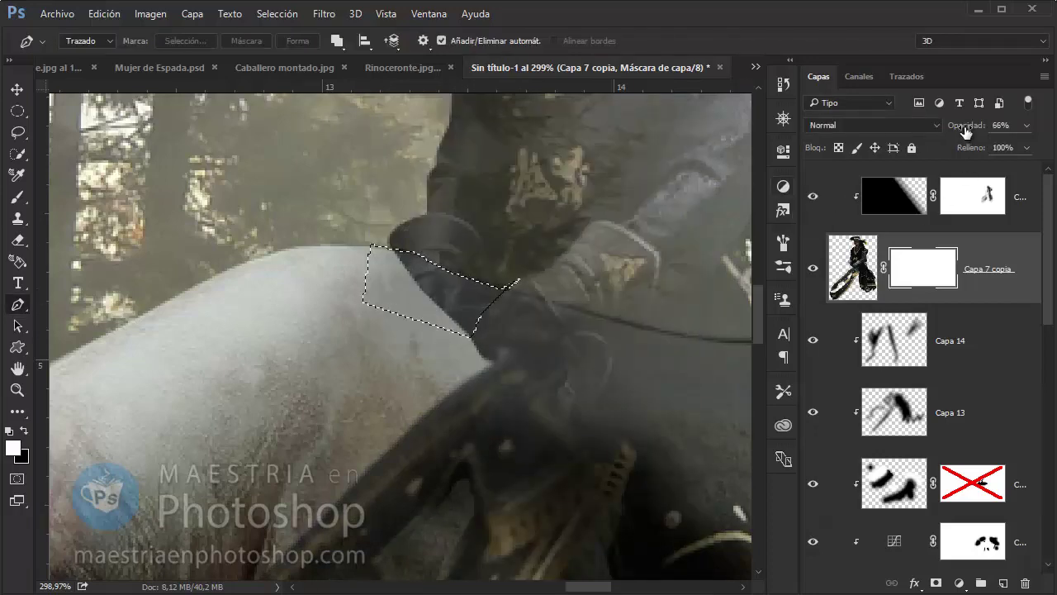
{"action": "key", "text": "0"}
{"action": "key", "text": "Delete"}
Set the brush size to 9 and add a new empty layer, Capa 16.
{"action": "key", "text": "b"}
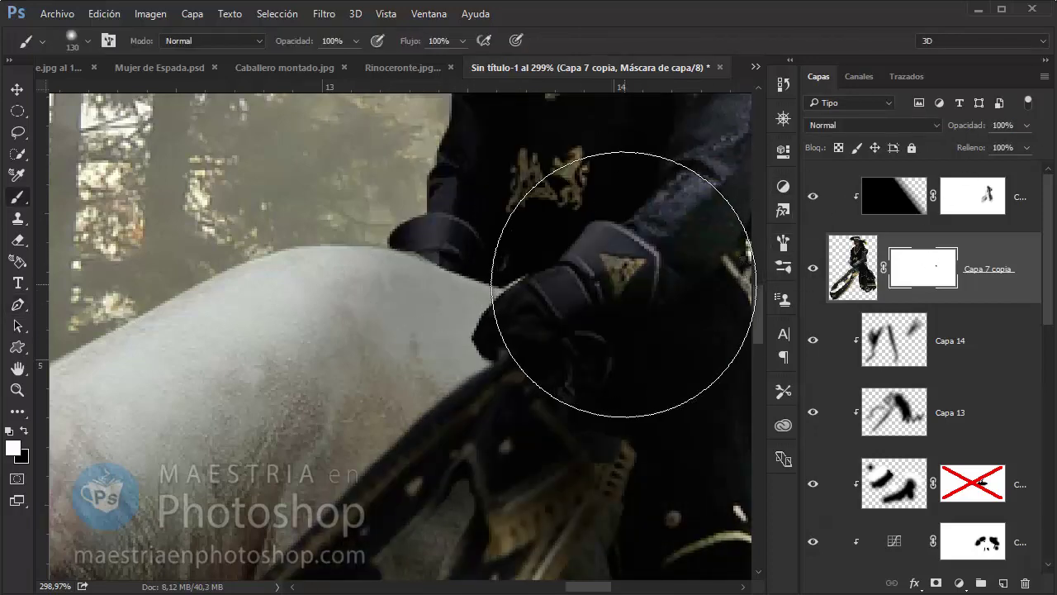
{"action": "right_click", "coordinate": [629, 256]}
{"action": "type", "text": "9"}
{"action": "key", "text": "Return"}
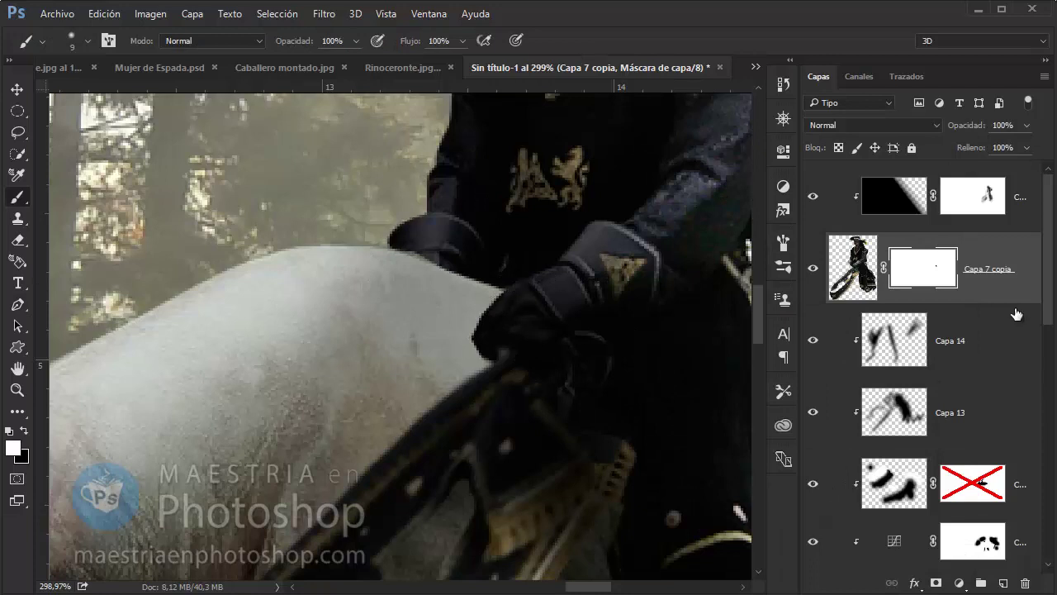
{"action": "left_click", "coordinate": [1002, 583]}
Move Capa 16 below the rider and paint black shadow on the rhino's back with a 23 px brush.
{"action": "key", "text": "x"}
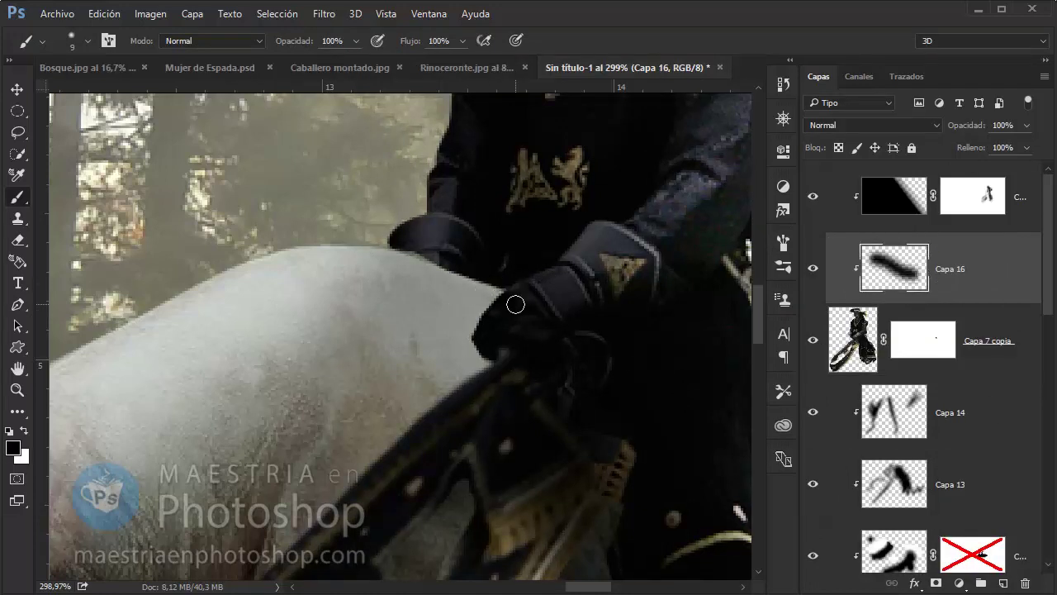
{"action": "left_click_drag", "start_coordinate": [970, 281], "coordinate": [985, 368]}
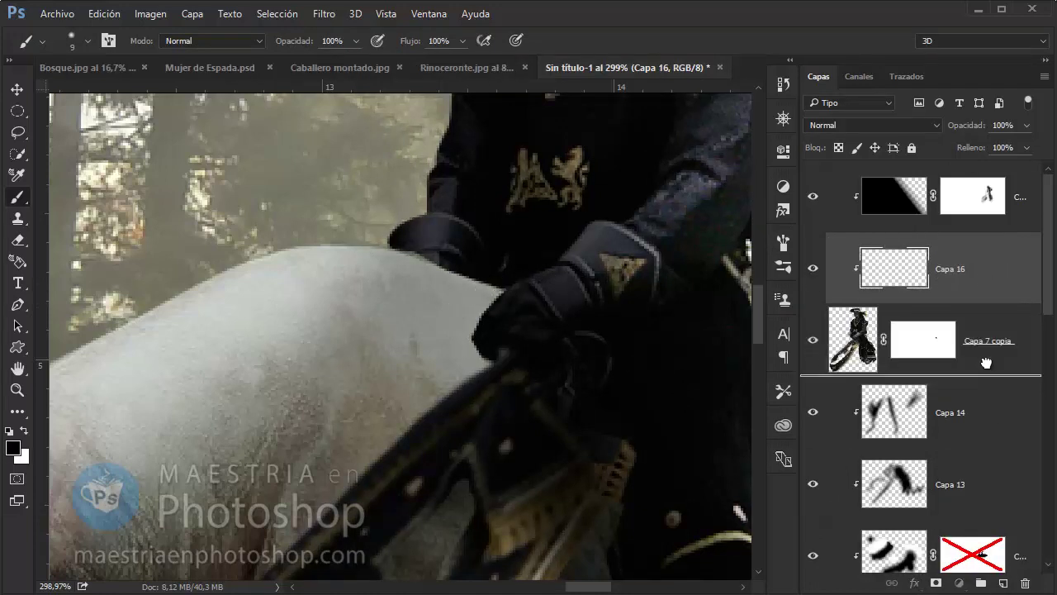
{"action": "right_click", "coordinate": [500, 280]}
{"action": "left_click_drag", "start_coordinate": [558, 290], "coordinate": [561, 291]}
{"action": "key", "text": "Return"}
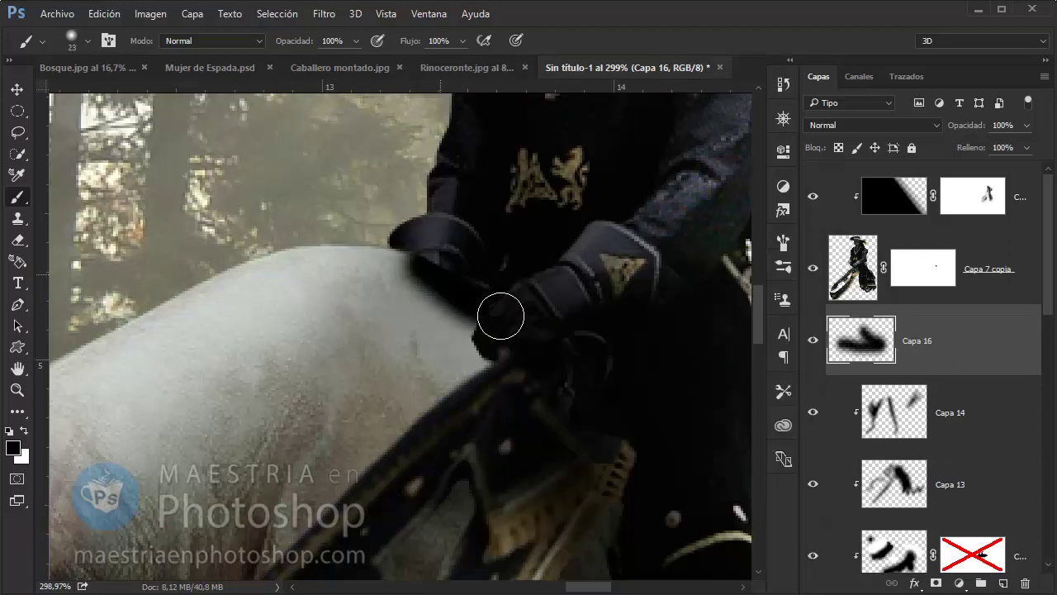
{"action": "mouse_move", "coordinate": [500, 314]}
{"action": "left_mouse_down"}
{"action": "mouse_move", "coordinate": [435, 292]}
{"action": "mouse_move", "coordinate": [468, 457]}
{"action": "left_mouse_up"}
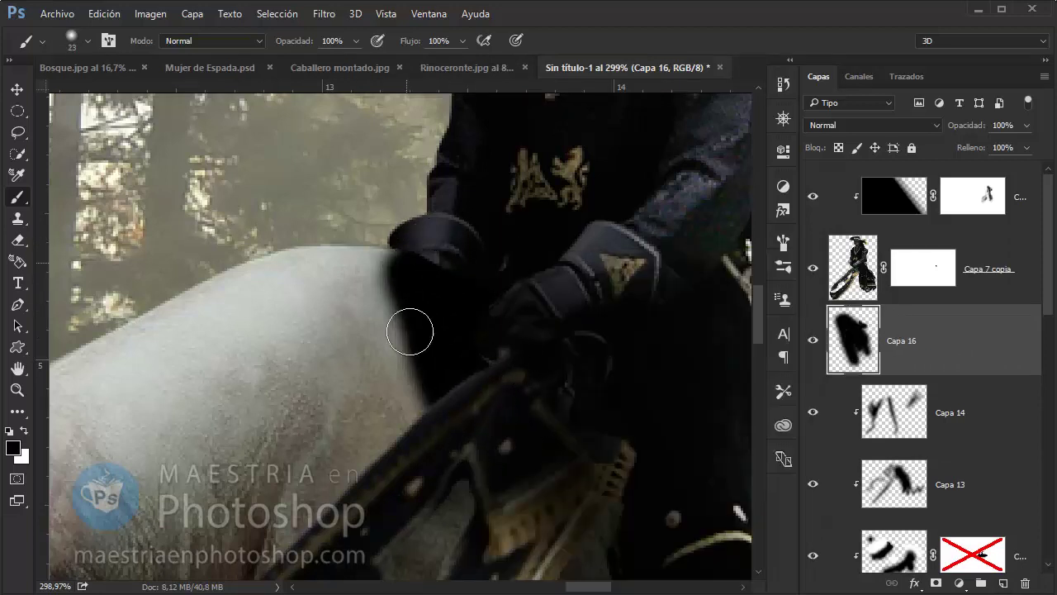
{"action": "left_click_drag", "start_coordinate": [410, 325], "coordinate": [422, 318]}
Set the Capa 16 shadow to 80% opacity and zoom out to compare it.
{"action": "key", "text": "v"}
{"action": "key", "text": "6"}
{"action": "key", "text": "7"}
{"action": "key", "text": "8"}
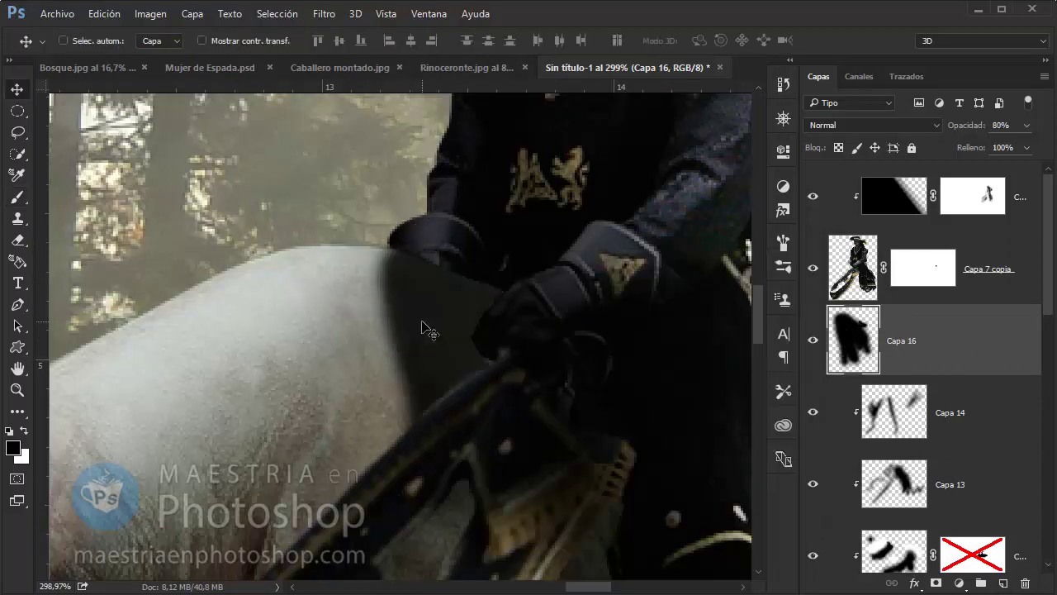
{"action": "key", "text": "b"}
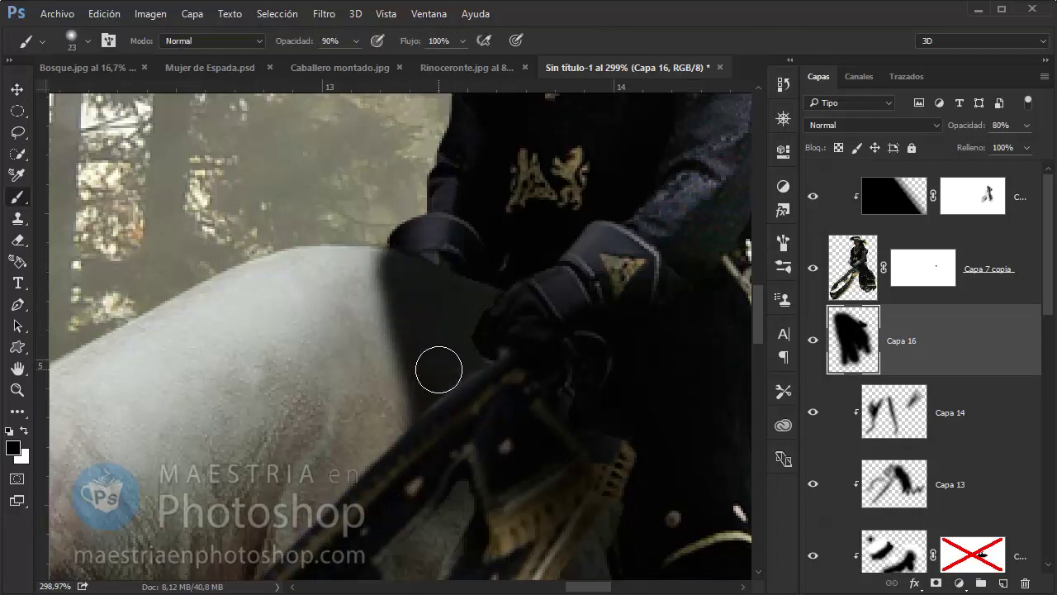
{"action": "key", "text": "z"}
{"action": "left_click_drag", "start_coordinate": [540, 338], "coordinate": [465, 336]}
{"action": "key", "text": "v"}
{"action": "key", "text": "6"}
{"action": "key", "text": "7"}
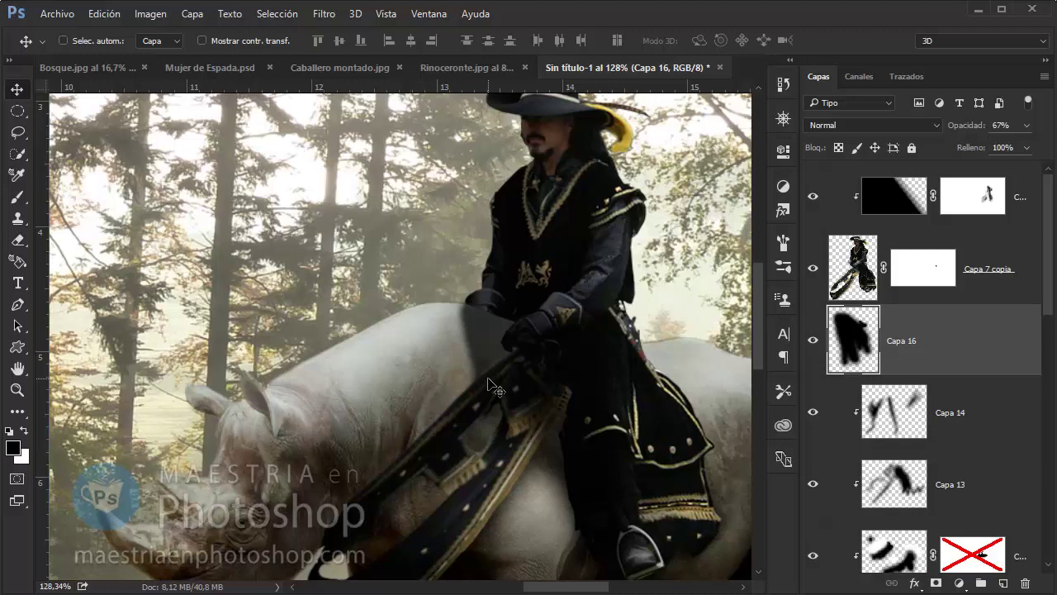
Step down through Capa 14, Capa 13 and Capa 12 to check their shadows.
{"action": "key", "text": "alt+bracketleft"}
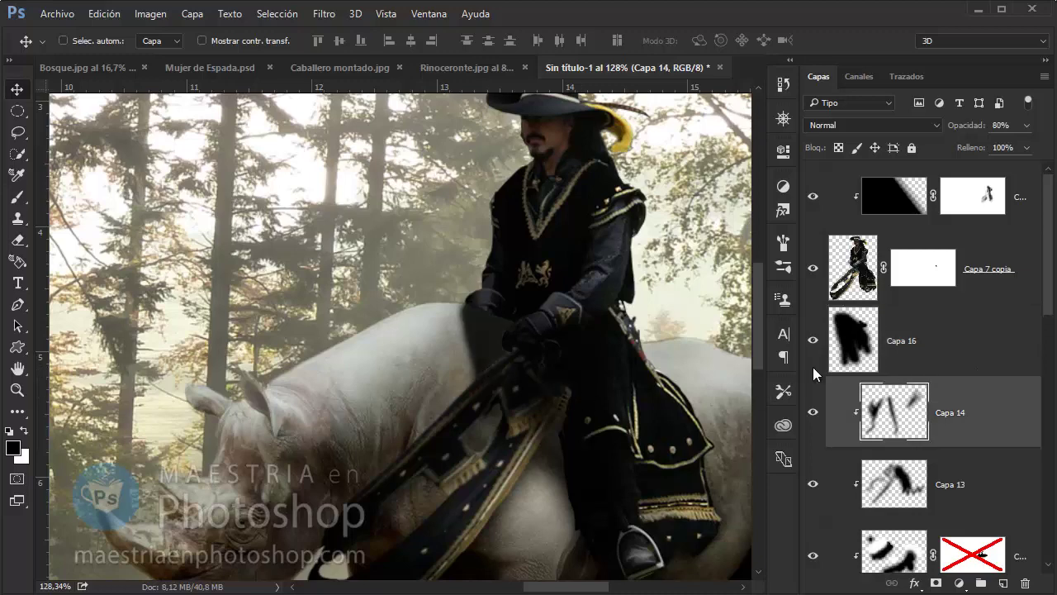
{"action": "key", "text": "alt+bracketleft"}
{"action": "scroll", "coordinate": [750, 421], "scroll_direction": "down", "scroll_amount": 2}
{"action": "key", "text": "alt+bracketleft"}
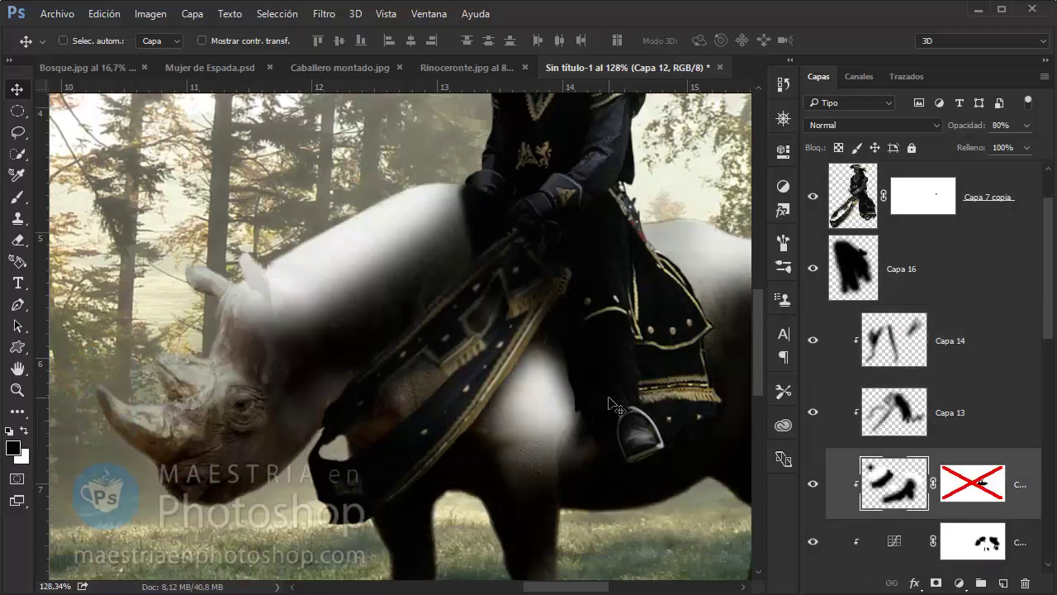
{"action": "key", "text": "3"}
{"action": "scroll", "coordinate": [657, 251], "scroll_direction": "up", "scroll_amount": 1}
Erase excess shadow from Capa 16 on the rhino's back, then start saving as 'Vuelta a Casa'.
{"action": "left_click", "coordinate": [825, 272]}
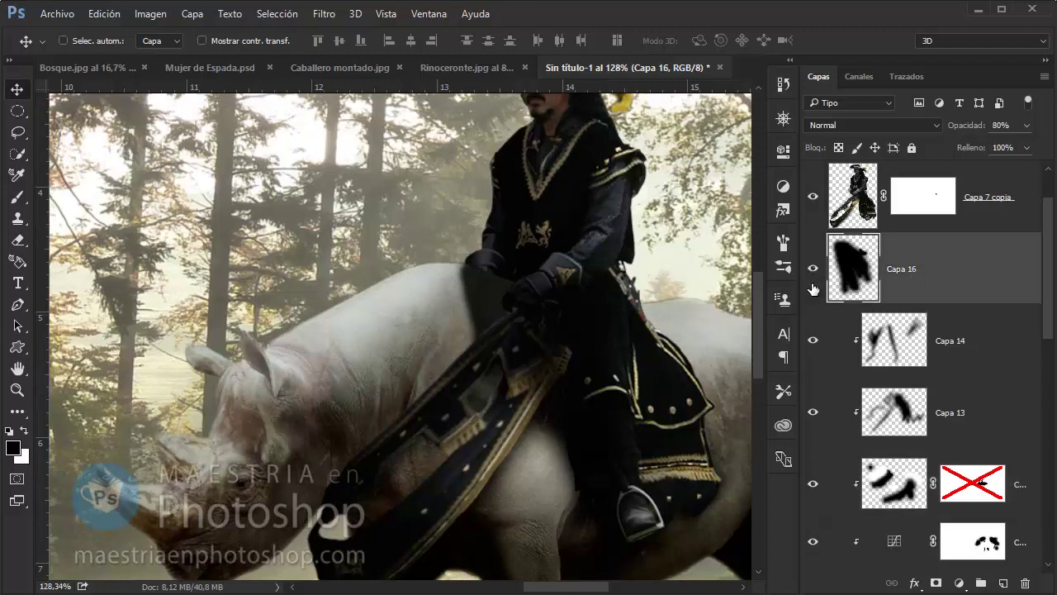
{"action": "key", "text": "e"}
{"action": "right_click", "coordinate": [472, 295]}
{"action": "key", "text": "Return"}
{"action": "left_click_drag", "start_coordinate": [469, 331], "coordinate": [466, 346]}
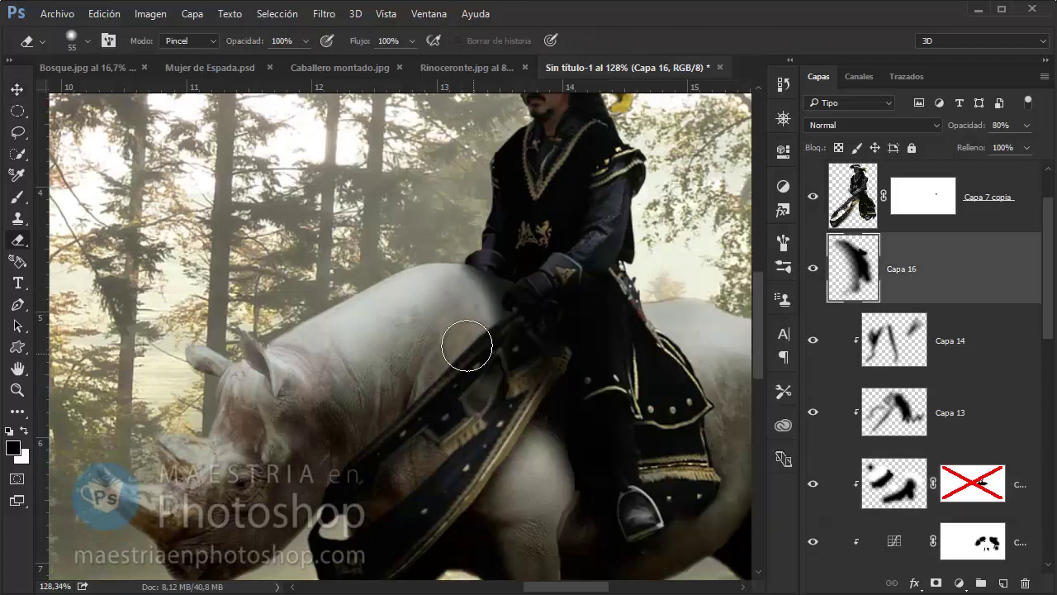
{"action": "key", "text": "ctrl+0"}
{"action": "key", "text": "ctrl+shift+s"}
{"action": "type", "text": "Vuelta a Casa"}
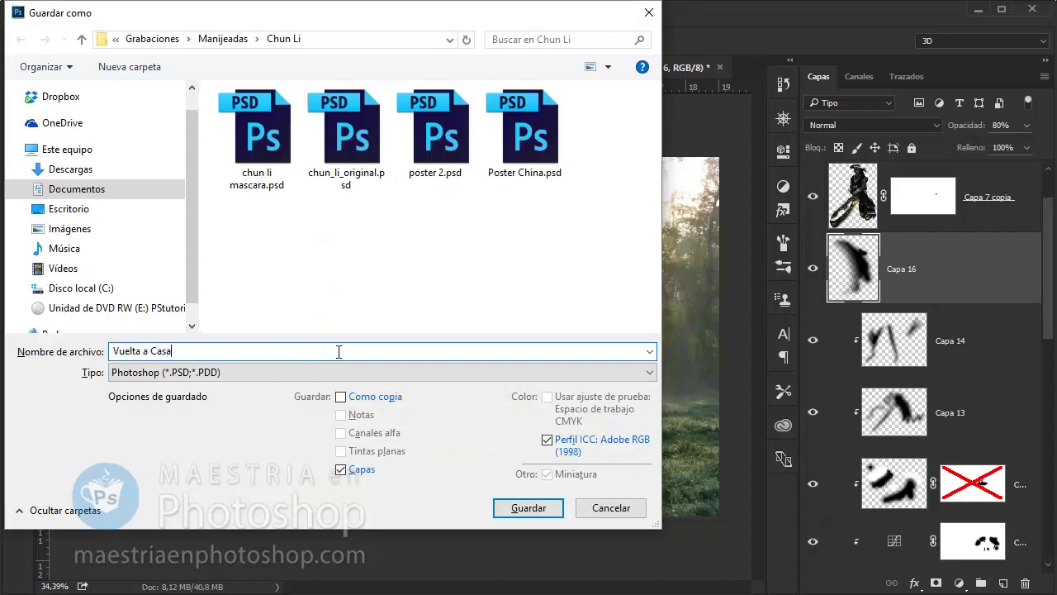
Save as Vuelta a Casa and add a black-to-white gradient fill layer above Capa 15.
{"action": "left_click", "coordinate": [529, 507]}
{"action": "key", "text": "alt+bracketright"}
{"action": "key", "text": "alt+bracketright"}
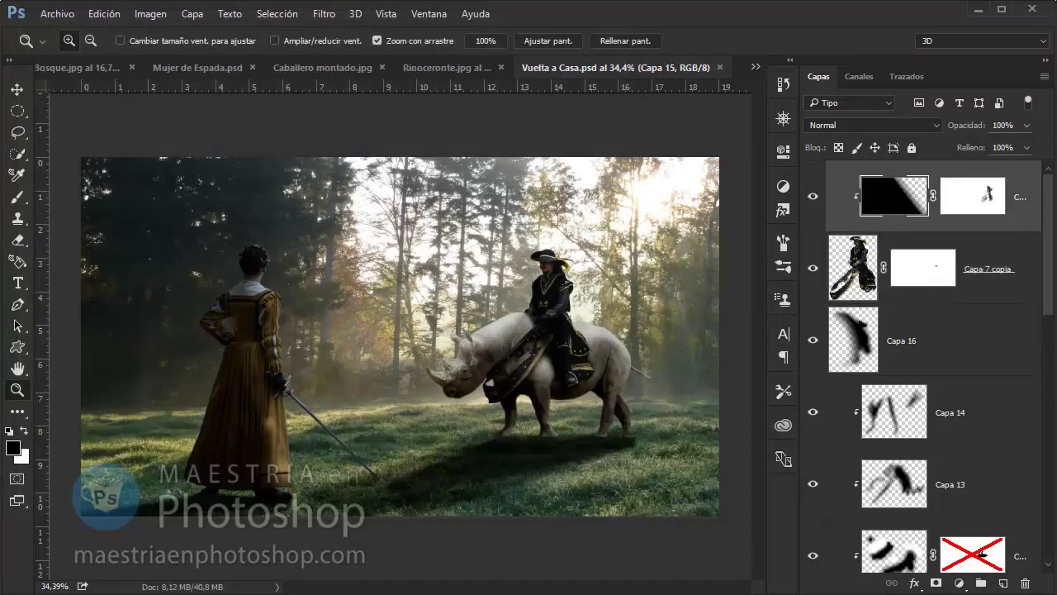
{"action": "left_click", "coordinate": [959, 583]}
{"action": "left_click", "coordinate": [950, 249]}
{"action": "left_click", "coordinate": [720, 163]}
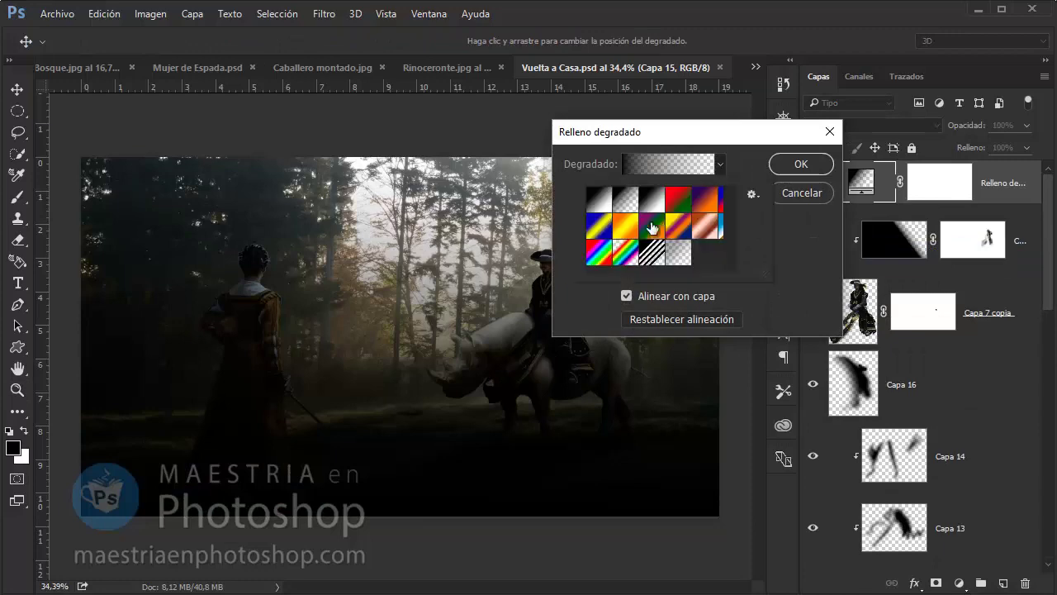
{"action": "left_click", "coordinate": [599, 199]}
Recolour the gradient to run from green on the left to orange on the right.
{"action": "left_click", "coordinate": [659, 169]}
{"action": "left_click", "coordinate": [697, 348]}
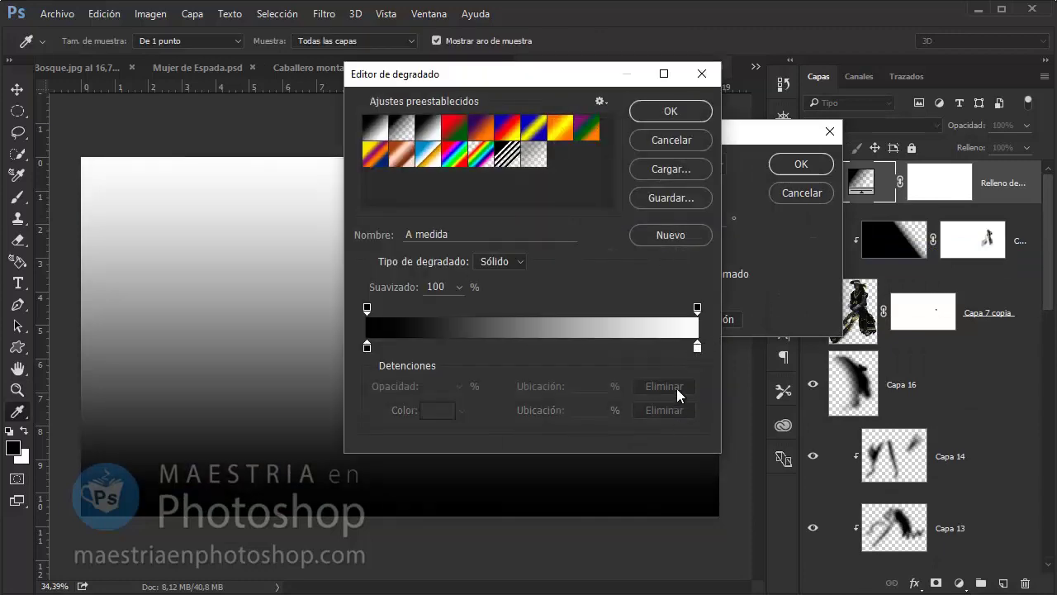
{"action": "left_click", "coordinate": [438, 411]}
{"action": "left_click", "coordinate": [830, 146]}
{"action": "left_click", "coordinate": [1014, 130]}
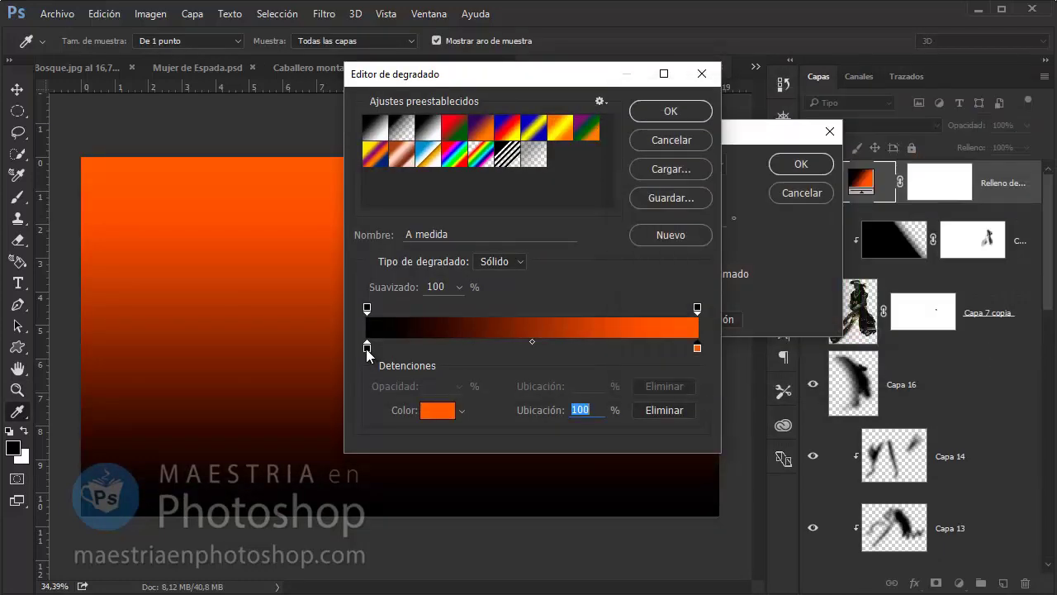
{"action": "left_click", "coordinate": [366, 348]}
{"action": "left_click", "coordinate": [438, 410]}
{"action": "left_click", "coordinate": [853, 275]}
{"action": "left_click", "coordinate": [823, 253]}
{"action": "left_click", "coordinate": [1012, 127]}
{"action": "left_click", "coordinate": [667, 111]}
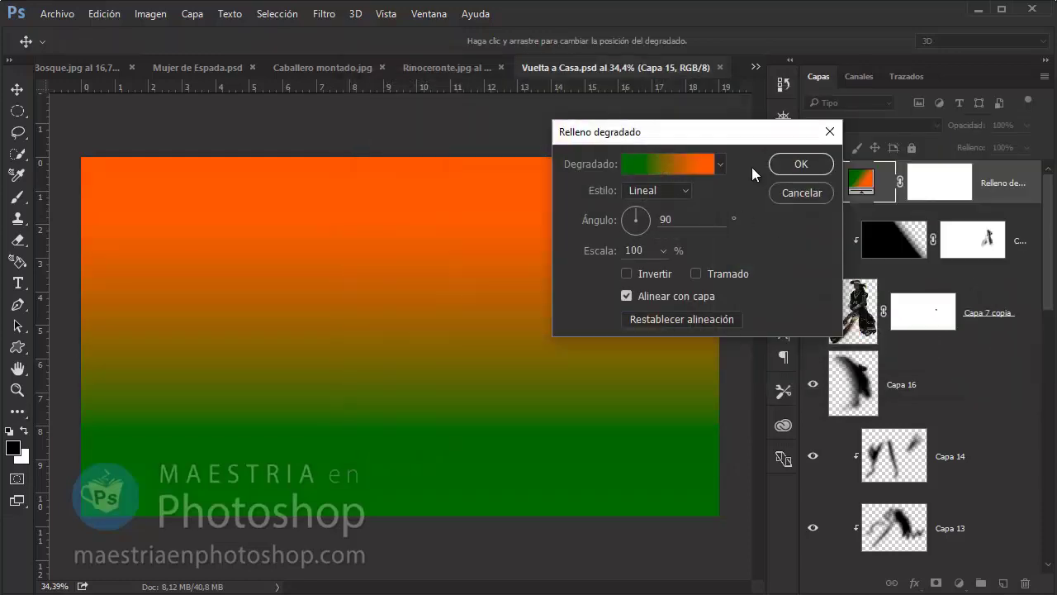
Angle the gradient diagonally and set the Relleno degradado 1 layer to Color blend mode.
{"action": "left_click_drag", "start_coordinate": [635, 220], "coordinate": [645, 213]}
{"action": "left_click", "coordinate": [801, 163]}
{"action": "key", "text": "z"}
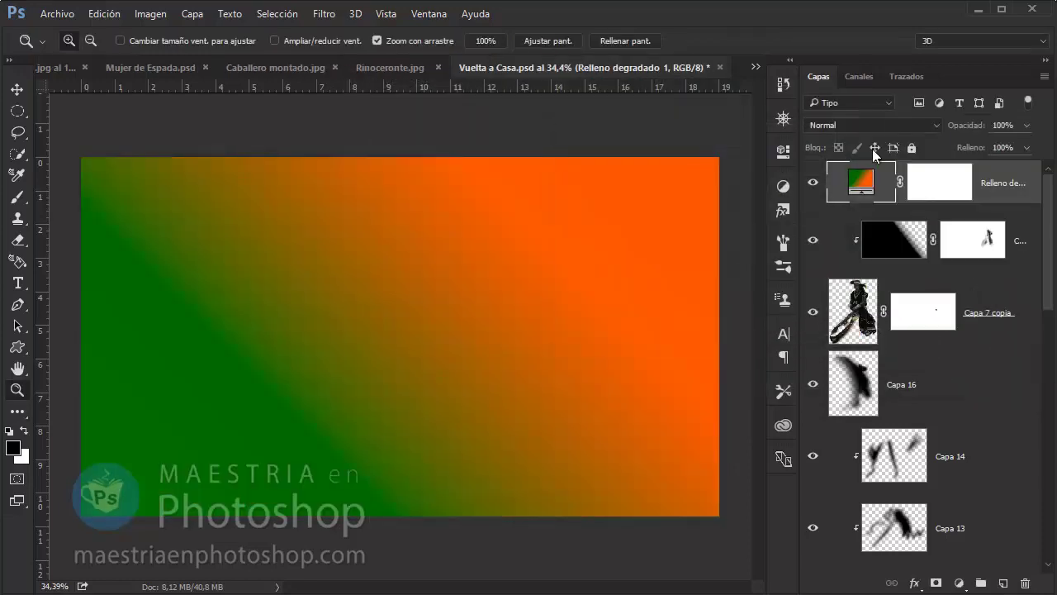
{"action": "left_click", "coordinate": [871, 125]}
{"action": "left_click", "coordinate": [828, 436]}
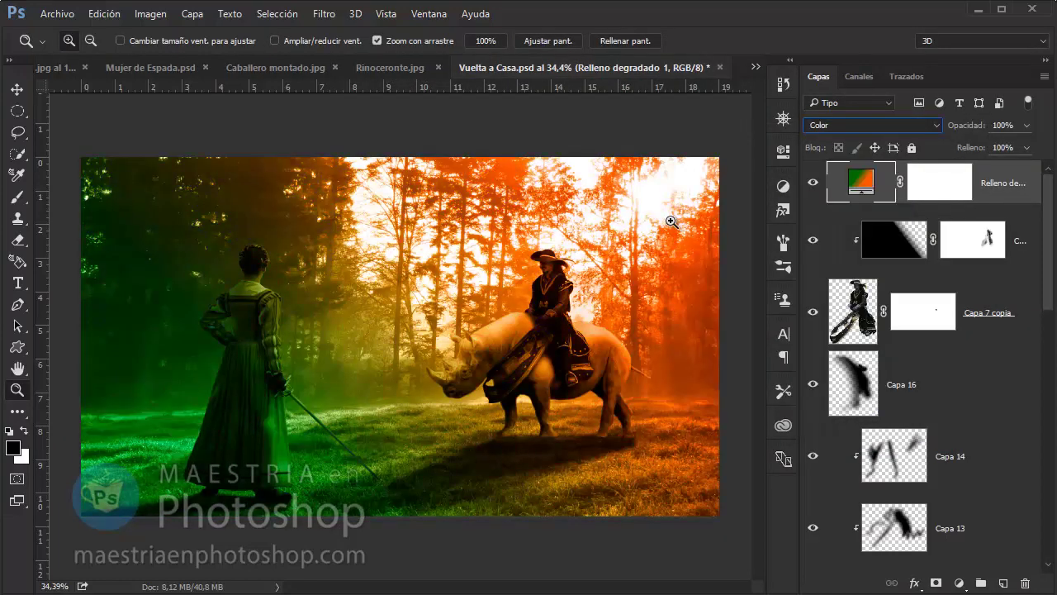
{"action": "type", "text": "61"}
Select the gradient layer's mask and ready a white-to-black Gradient tool with default colours.
{"action": "left_click", "coordinate": [942, 178]}
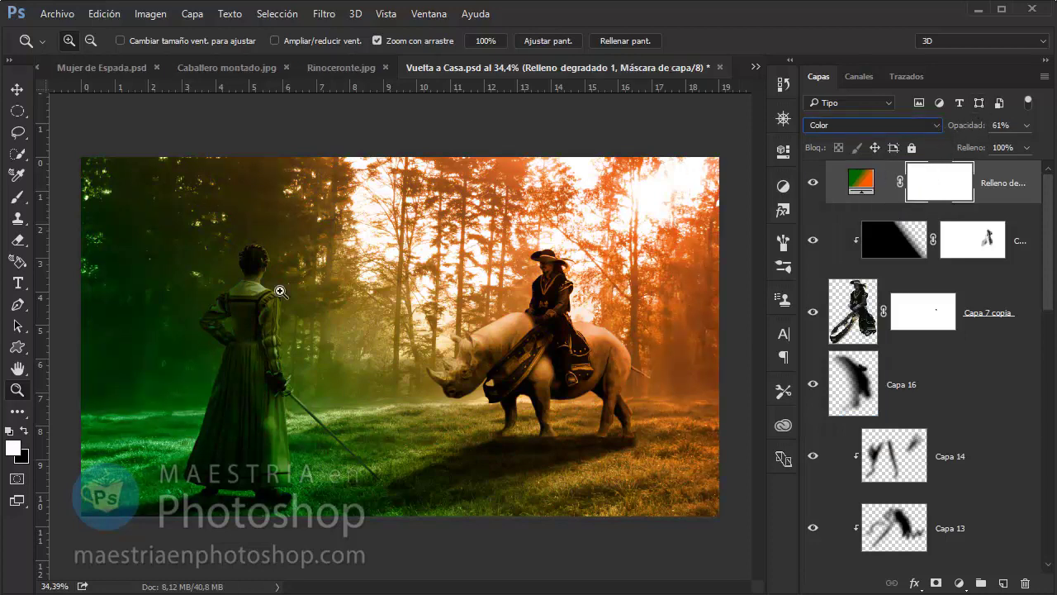
{"action": "left_click", "coordinate": [28, 420]}
{"action": "left_click", "coordinate": [92, 532]}
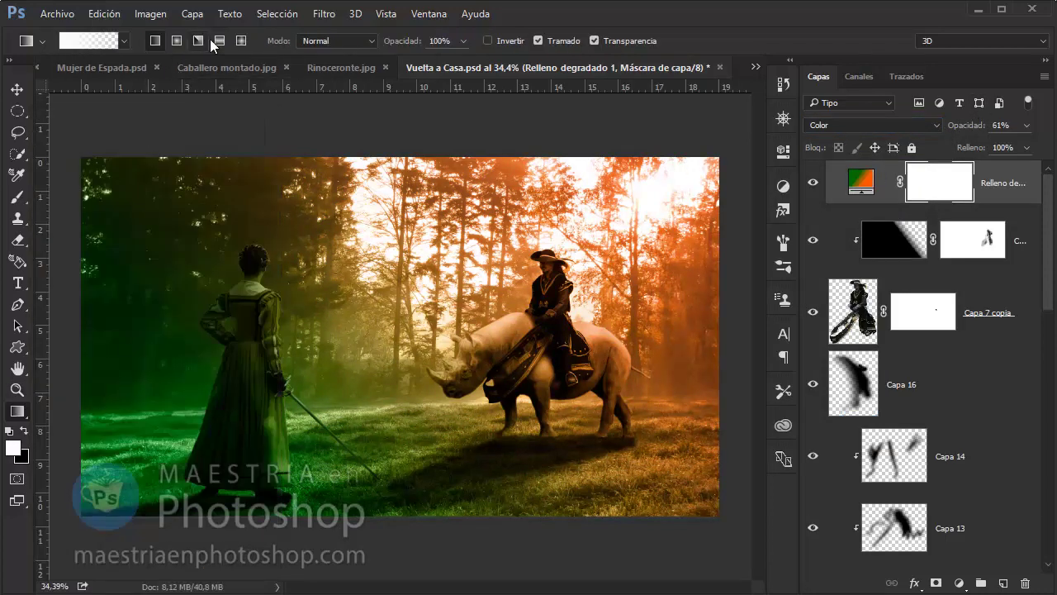
{"action": "left_click", "coordinate": [124, 40]}
{"action": "left_click", "coordinate": [43, 79]}
{"action": "key", "text": "Return"}
Draw mask gradients until the tint fades in a vertical band through the centre.
{"action": "mouse_move", "coordinate": [207, 429]}
{"action": "left_mouse_down"}
{"action": "mouse_move", "coordinate": [361, 273]}
{"action": "mouse_move", "coordinate": [702, 502]}
{"action": "left_mouse_up"}
{"action": "mouse_move", "coordinate": [662, 444]}
{"action": "left_mouse_down"}
{"action": "mouse_move", "coordinate": [466, 326]}
{"action": "mouse_move", "coordinate": [303, 485]}
{"action": "left_mouse_up"}
{"action": "key", "text": "x"}
{"action": "left_click_drag", "start_coordinate": [545, 443], "coordinate": [171, 398]}
{"action": "left_click_drag", "start_coordinate": [499, 429], "coordinate": [625, 559]}
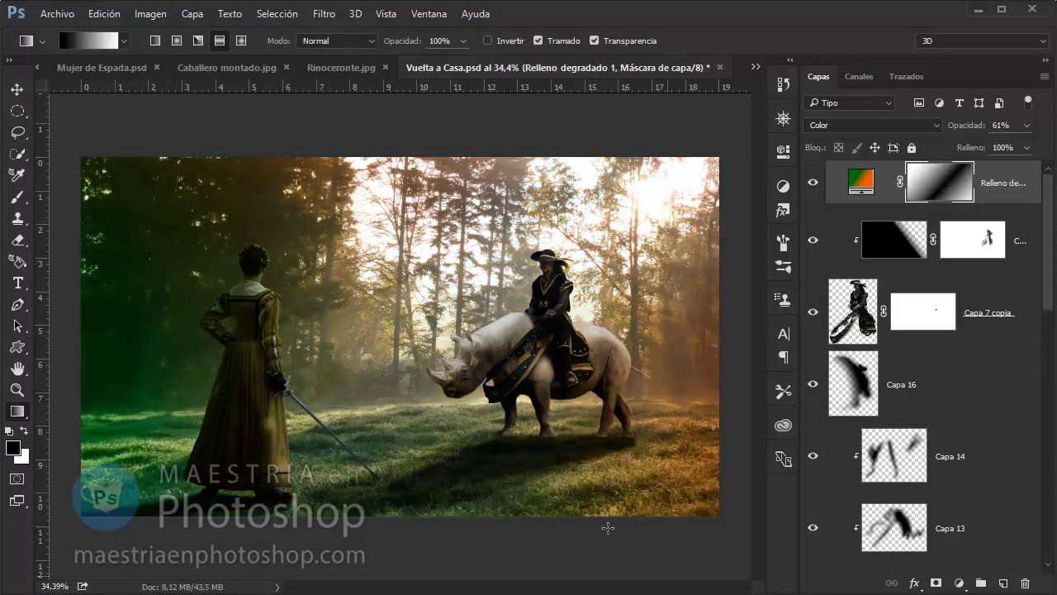
{"action": "left_click_drag", "start_coordinate": [608, 523], "coordinate": [484, 498]}
{"action": "left_click_drag", "start_coordinate": [385, 416], "coordinate": [518, 329]}
{"action": "left_click_drag", "start_coordinate": [413, 357], "coordinate": [492, 363]}
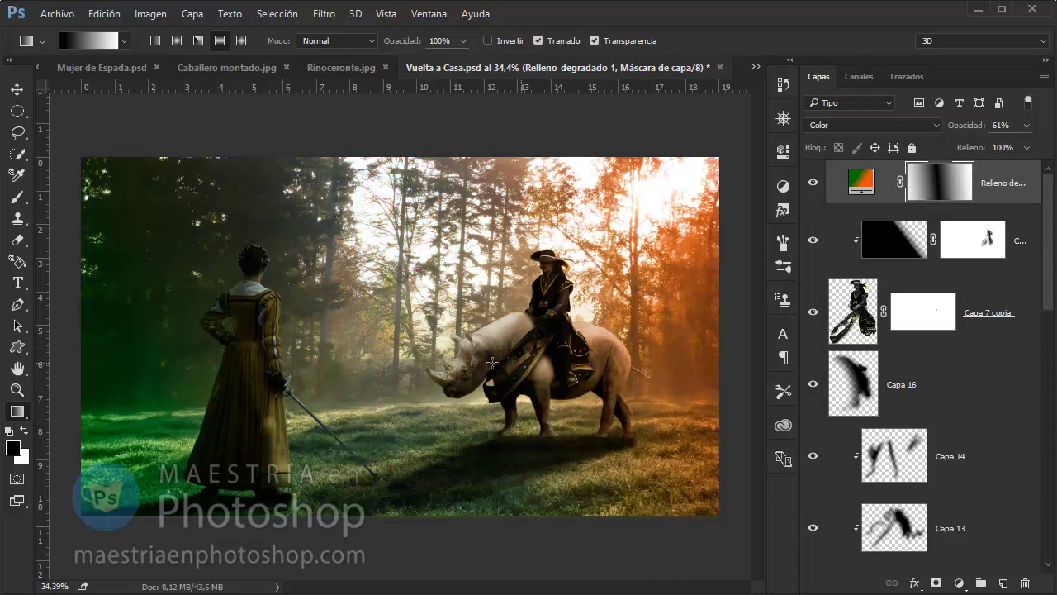
Drop the tint to 50% opacity and change its right gradient stop to bright orange.
{"action": "key", "text": "v"}
{"action": "key", "text": "5"}
{"action": "double_click", "coordinate": [861, 180]}
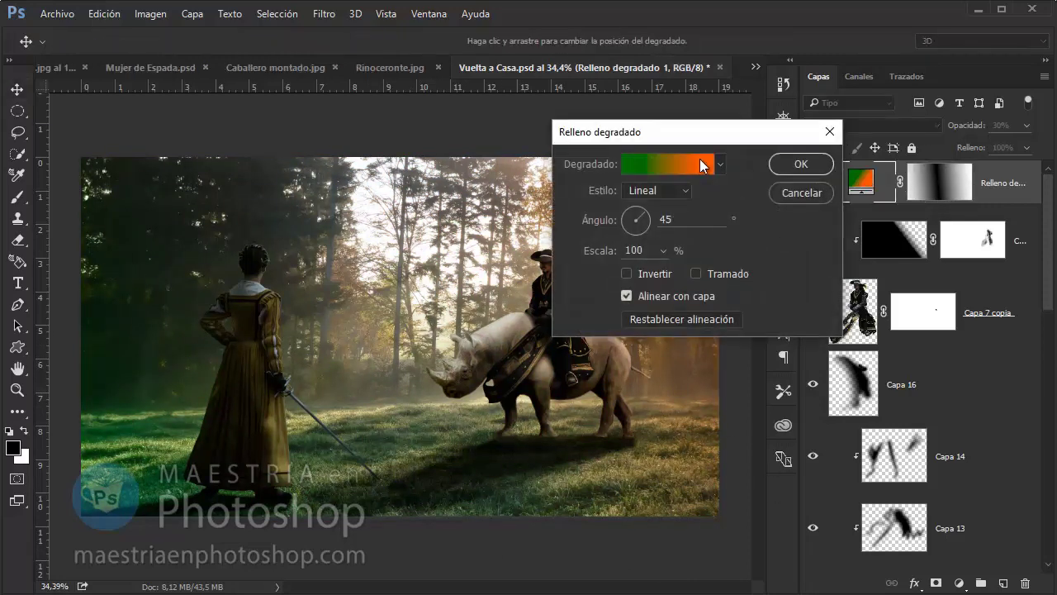
{"action": "left_click", "coordinate": [632, 160]}
{"action": "left_click", "coordinate": [438, 410]}
{"action": "mouse_move", "coordinate": [702, 94]}
{"action": "left_mouse_down"}
{"action": "mouse_move", "coordinate": [180, 130]}
{"action": "mouse_move", "coordinate": [651, 233]}
{"action": "left_mouse_up"}
{"action": "left_click", "coordinate": [773, 288]}
{"action": "left_click", "coordinate": [802, 464]}
{"action": "left_click", "coordinate": [908, 263]}
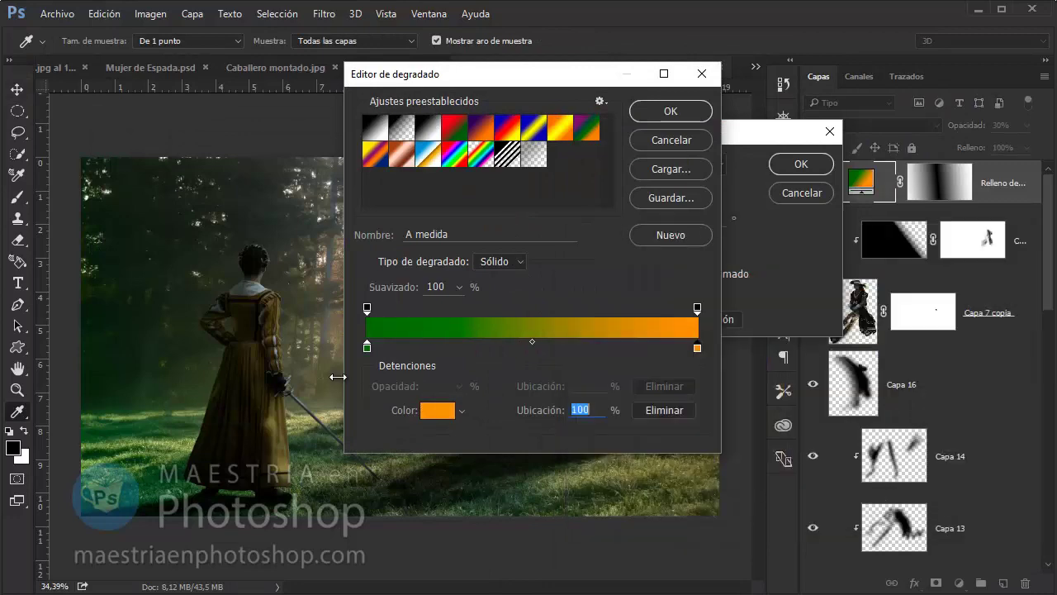
{"action": "left_click_drag", "start_coordinate": [528, 73], "coordinate": [836, 63]}
Set the left gradient stop to a brighter green sampled from the forest and apply.
{"action": "left_click", "coordinate": [674, 345]}
{"action": "left_click", "coordinate": [731, 397]}
{"action": "left_click_drag", "start_coordinate": [702, 234], "coordinate": [852, 153]}
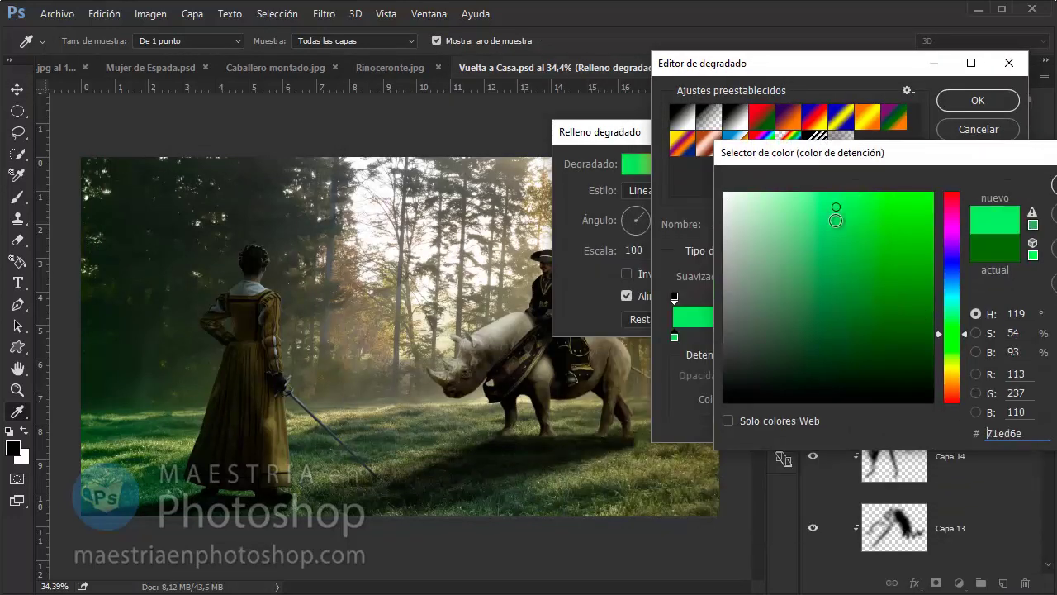
{"action": "left_click", "coordinate": [398, 361]}
{"action": "left_click", "coordinate": [941, 357]}
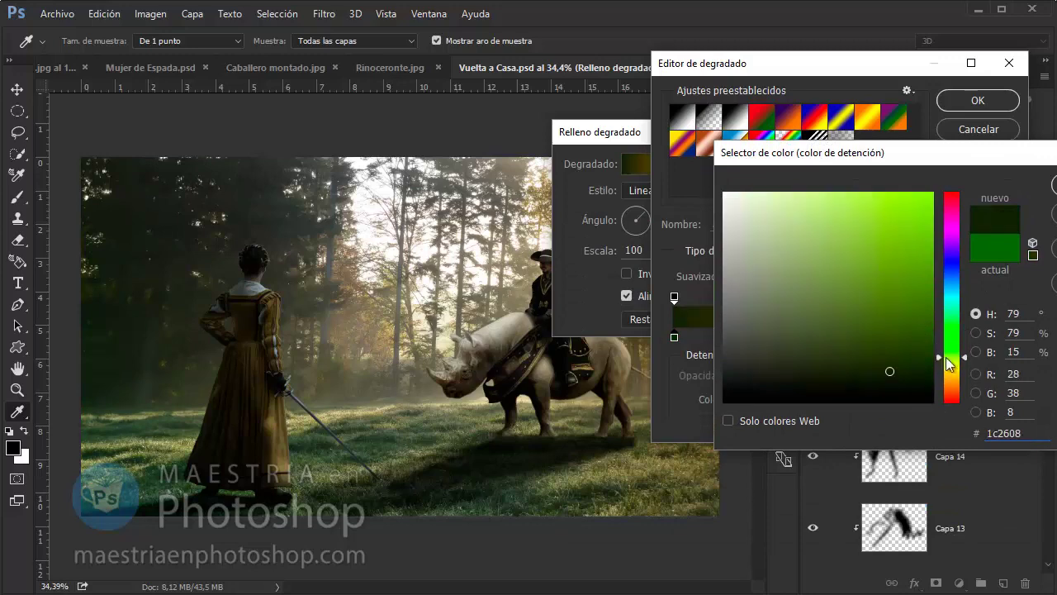
{"action": "left_click", "coordinate": [924, 282]}
{"action": "key", "text": "Return"}
{"action": "left_click", "coordinate": [959, 105]}
{"action": "key", "text": "Return"}
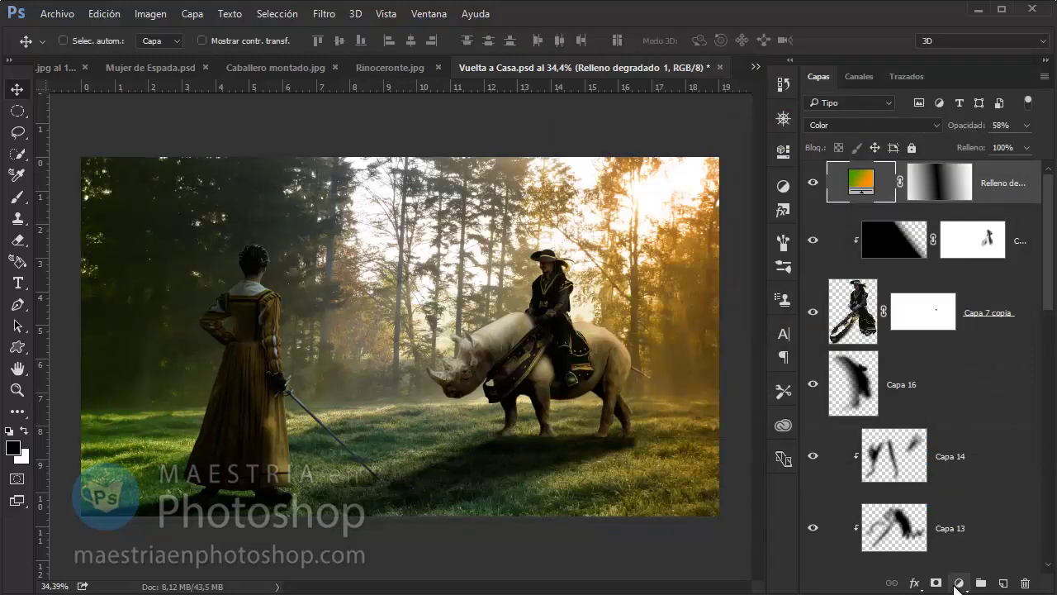
Add a golden yellow Solid Color fill layer blended in Superponer mode.
{"action": "left_click", "coordinate": [958, 582]}
{"action": "left_click", "coordinate": [892, 228]}
{"action": "left_click", "coordinate": [544, 331]}
{"action": "left_click", "coordinate": [520, 109]}
{"action": "left_click", "coordinate": [691, 132]}
{"action": "key", "text": "alt+shift+d"}
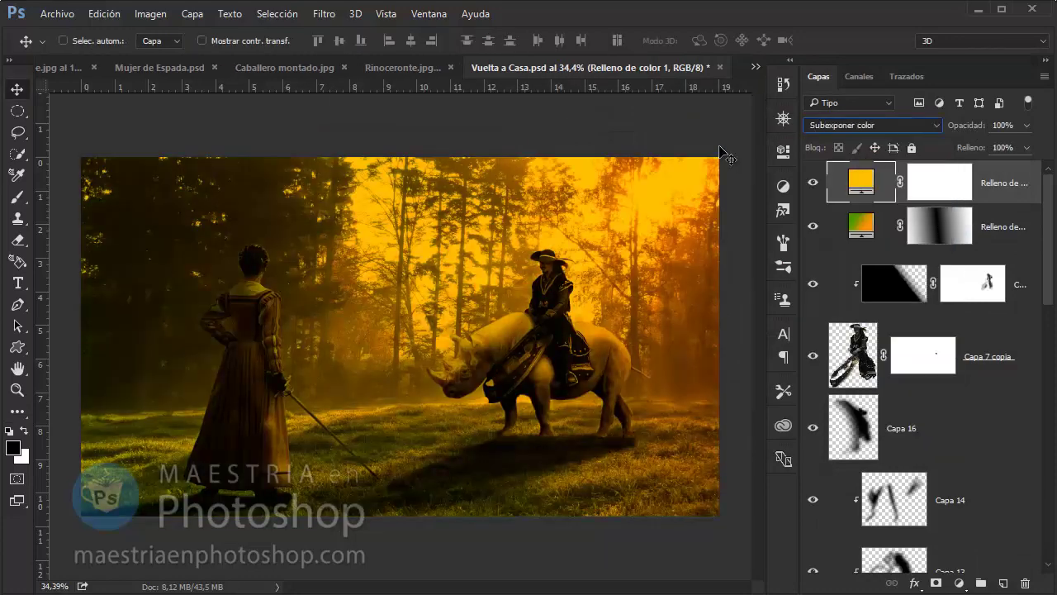
{"action": "key", "text": "Down"}
{"action": "key", "text": "Down"}
{"action": "key", "text": "Down"}
{"action": "key", "text": "Down"}
{"action": "key", "text": "Down"}
{"action": "key", "text": "Down"}
{"action": "key", "text": "Down"}
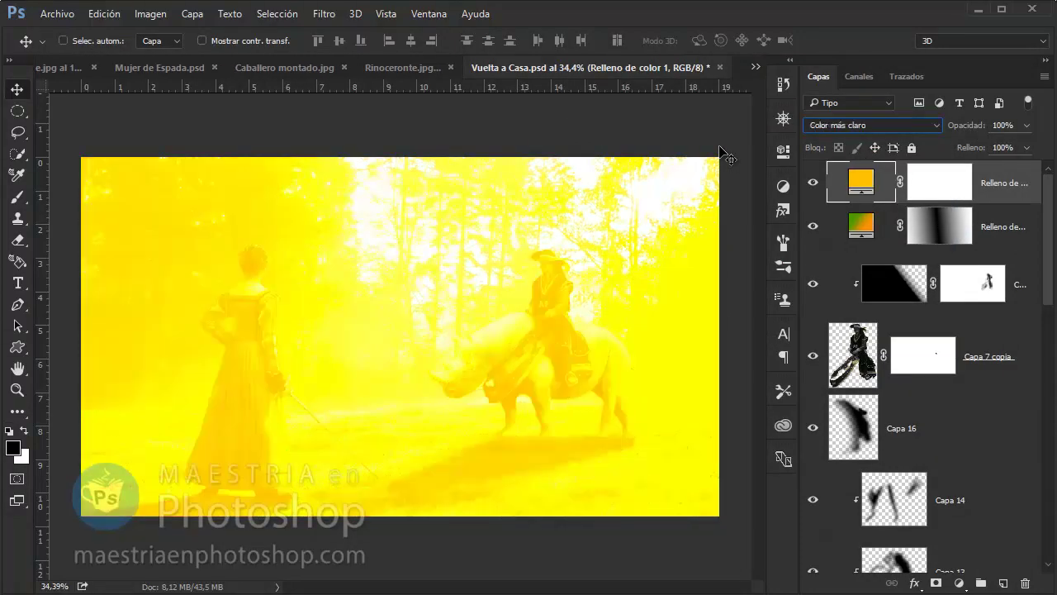
{"action": "key", "text": "Down"}
Set the yellow fill to 24% opacity and the green-orange gradient tint to 16%.
{"action": "key", "text": "Tab"}
{"action": "type", "text": "38"}
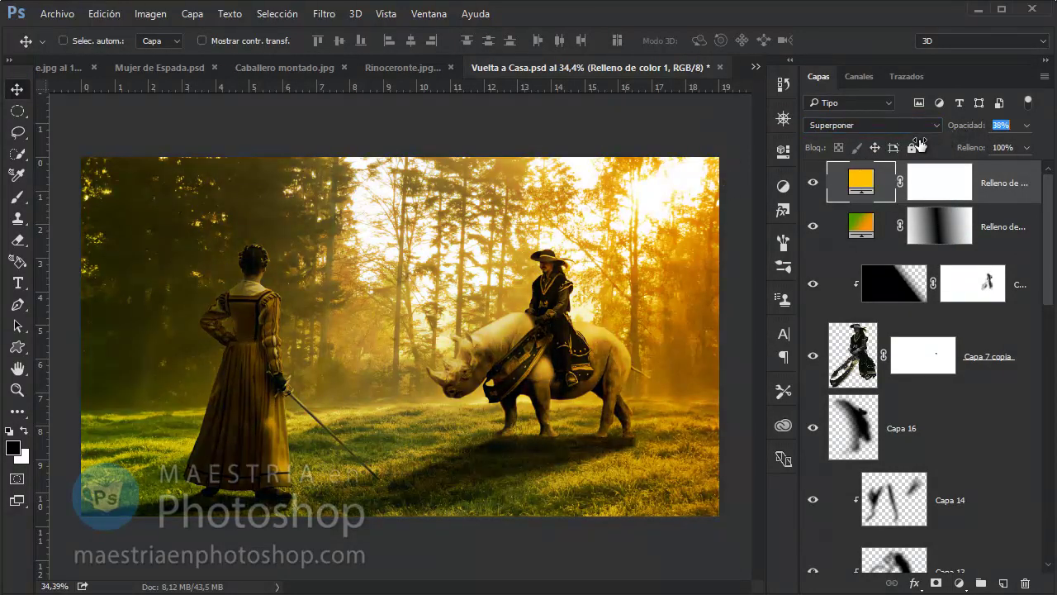
{"action": "type", "text": "25"}
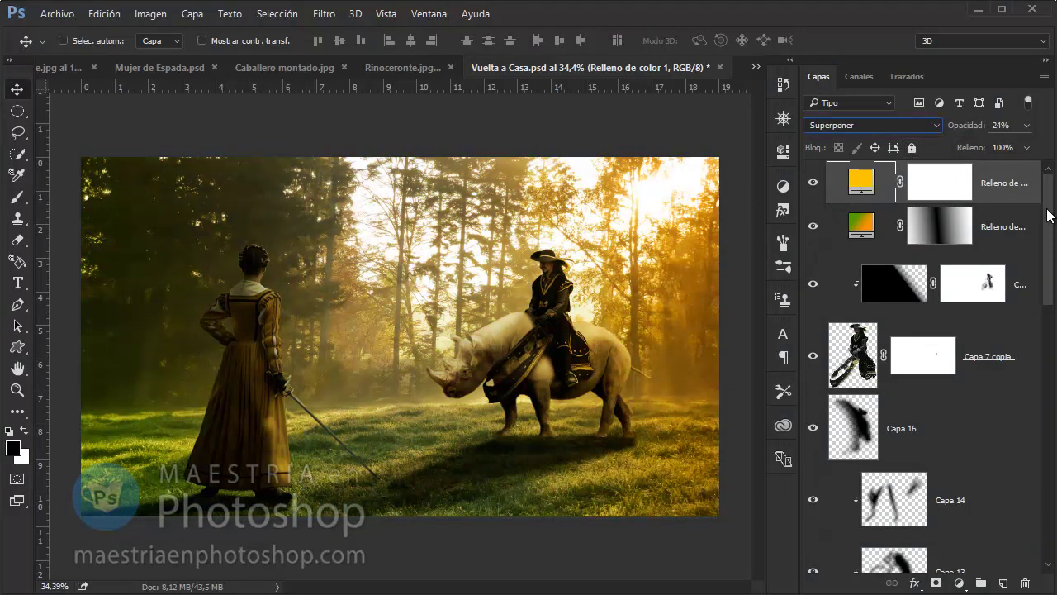
{"action": "left_click", "coordinate": [1037, 217]}
{"action": "left_click", "coordinate": [966, 126]}
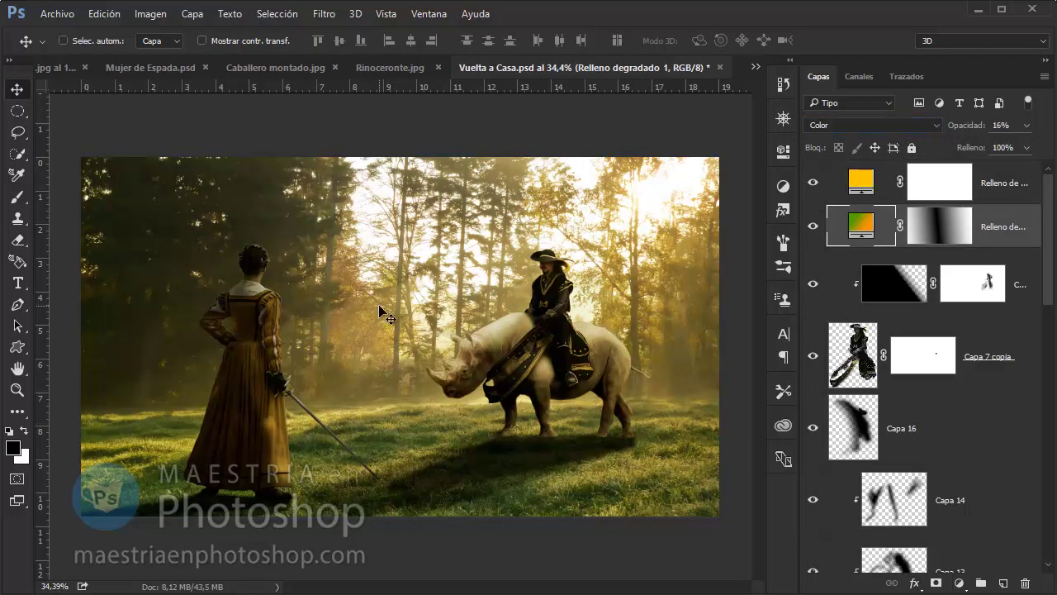
Zoom in on the rhino's legs and rotate the brush tip to 105 degrees.
{"action": "scroll", "coordinate": [460, 450], "scroll_direction": "up", "scroll_amount": 3}
{"action": "scroll", "coordinate": [602, 484], "scroll_direction": "up", "scroll_amount": 3}
{"action": "scroll", "coordinate": [933, 372], "scroll_direction": "down", "scroll_amount": 3}
{"action": "scroll", "coordinate": [933, 372], "scroll_direction": "down", "scroll_amount": 2}
{"action": "left_click", "coordinate": [939, 261]}
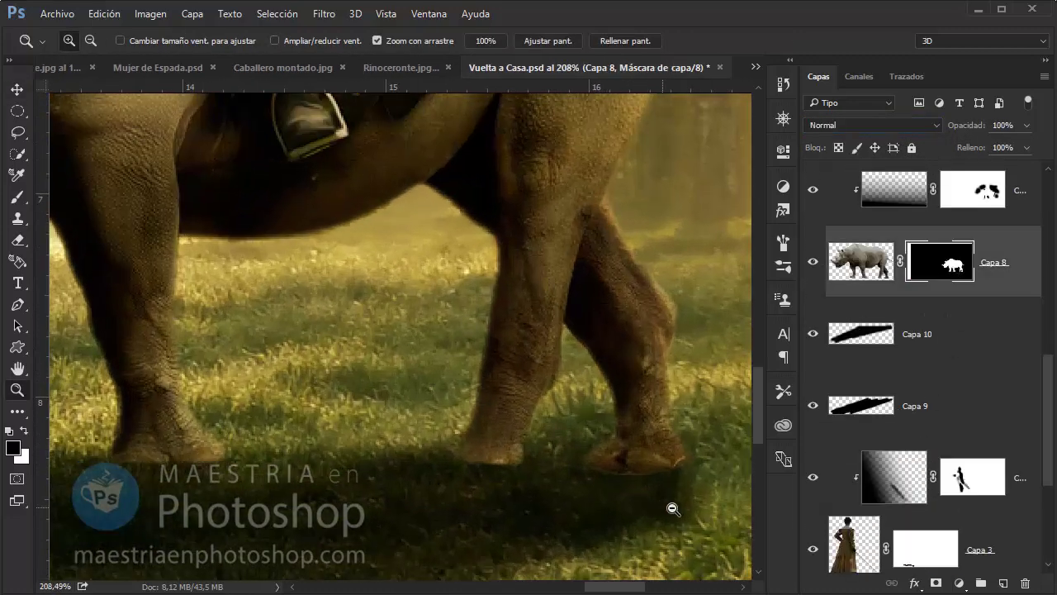
{"action": "key", "text": "b"}
{"action": "right_click", "coordinate": [699, 471]}
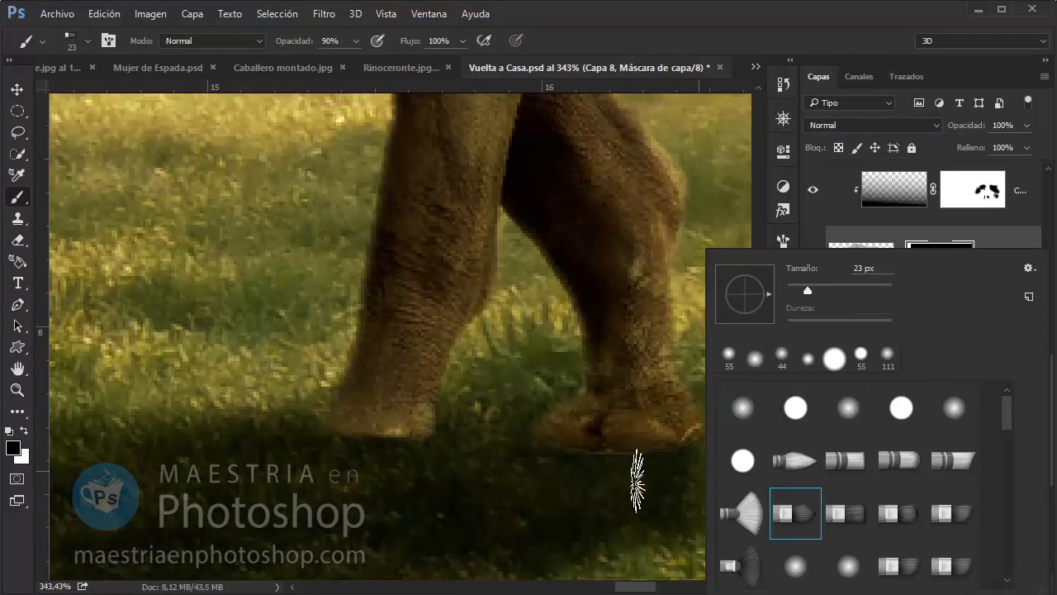
{"action": "left_click", "coordinate": [783, 241]}
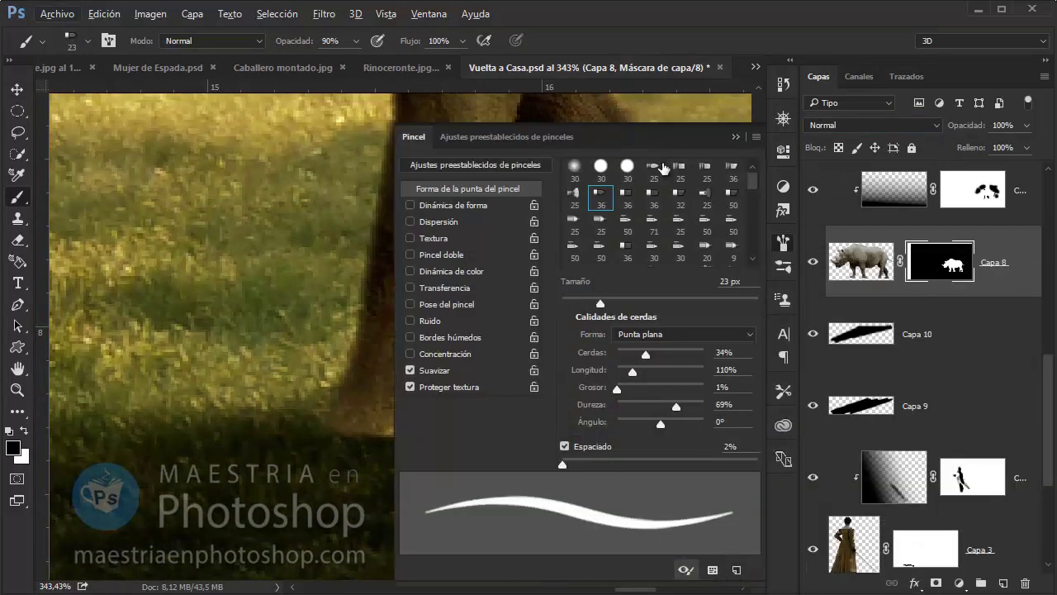
{"action": "left_click_drag", "start_coordinate": [659, 423], "coordinate": [685, 423]}
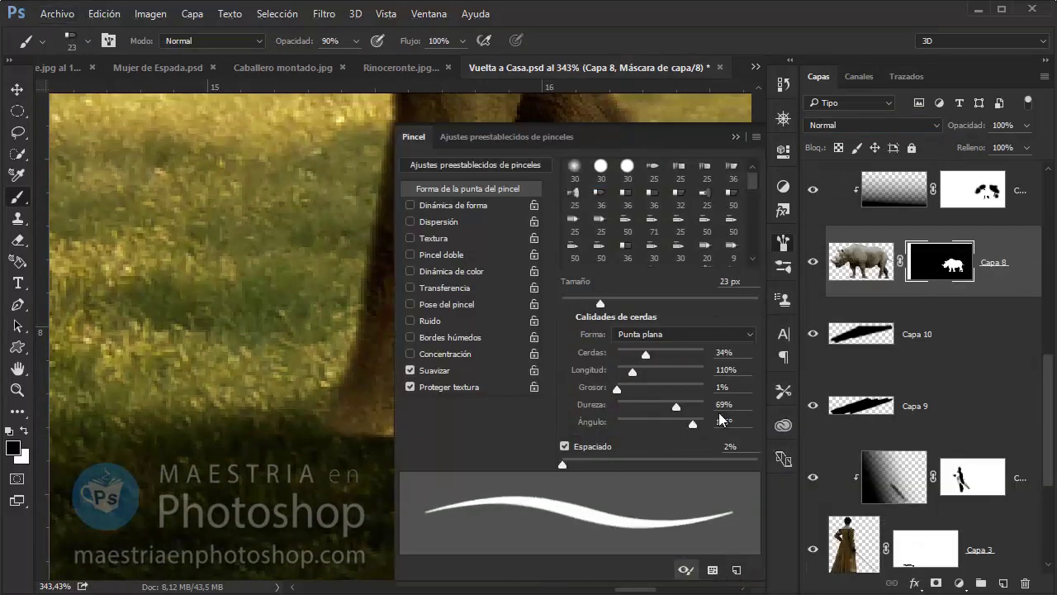
{"action": "key", "text": "F5"}
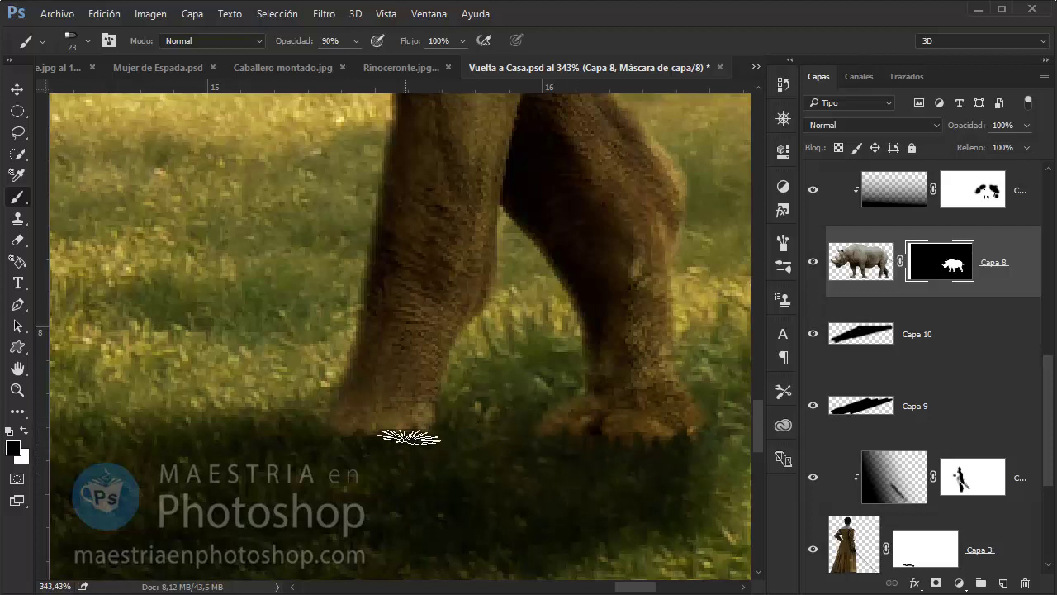
Add a new empty layer Capa 17 for shadows and pick a soft brush tip.
{"action": "mouse_move", "coordinate": [306, 427]}
{"action": "left_mouse_down"}
{"action": "mouse_move", "coordinate": [493, 378]}
{"action": "mouse_move", "coordinate": [378, 414]}
{"action": "left_mouse_up"}
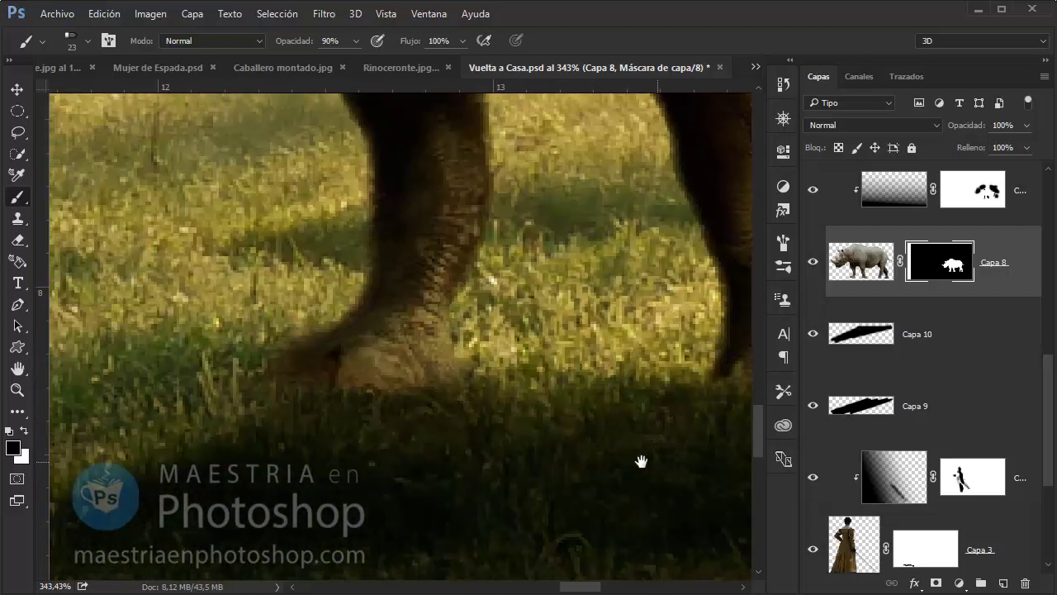
{"action": "left_click_drag", "start_coordinate": [554, 450], "coordinate": [666, 462]}
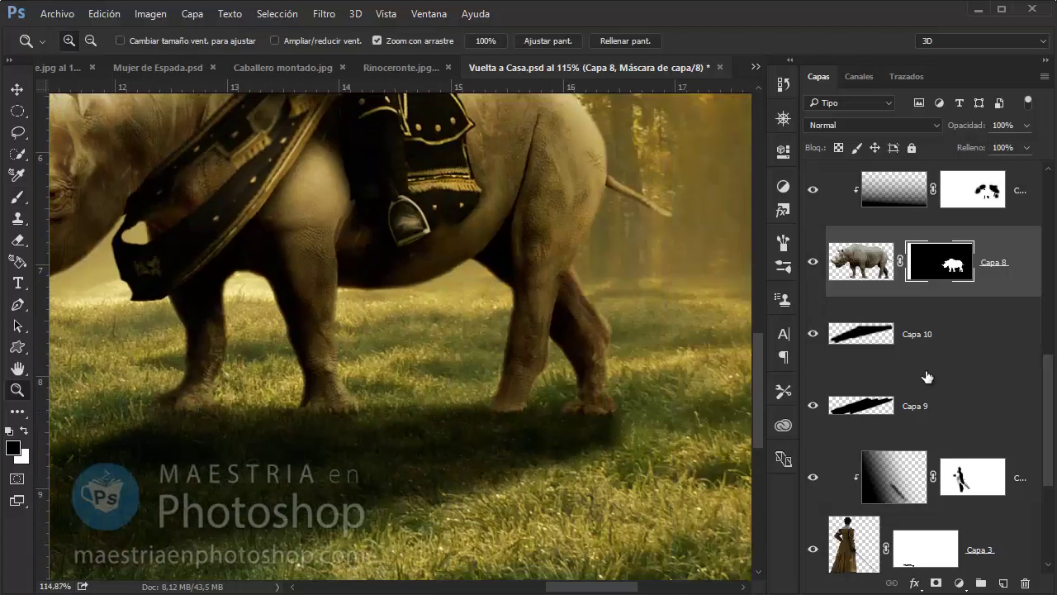
{"action": "left_click", "coordinate": [925, 363]}
{"action": "left_click", "coordinate": [1002, 583]}
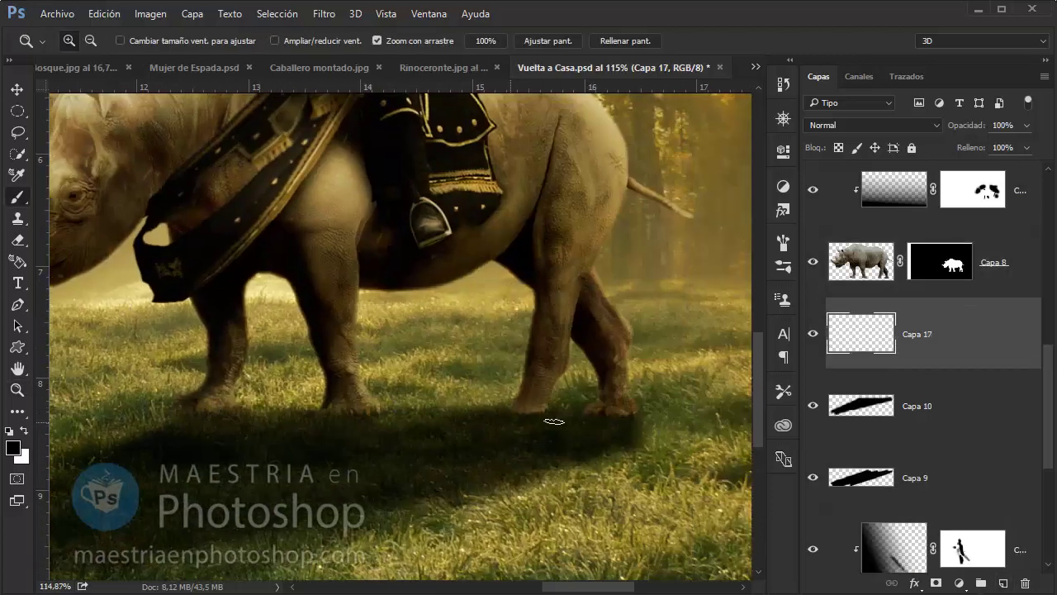
{"action": "key", "text": "b"}
{"action": "right_click", "coordinate": [545, 417]}
{"action": "key", "text": "Escape"}
Paint black shadows under the rhino's feet plus diagonal cast shadows from front and rear feet.
{"action": "left_click_drag", "start_coordinate": [528, 413], "coordinate": [505, 414]}
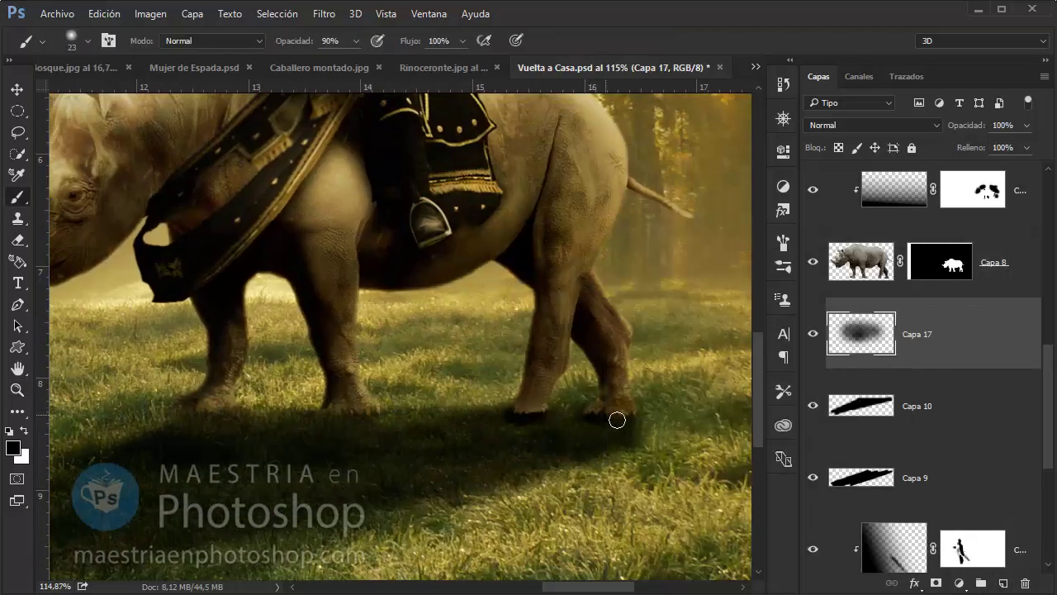
{"action": "left_click_drag", "start_coordinate": [616, 421], "coordinate": [639, 419]}
{"action": "left_click_drag", "start_coordinate": [320, 413], "coordinate": [329, 414]}
{"action": "mouse_move", "coordinate": [190, 405]}
{"action": "left_mouse_down"}
{"action": "mouse_move", "coordinate": [217, 405]}
{"action": "mouse_move", "coordinate": [222, 416]}
{"action": "left_mouse_up"}
{"action": "left_click_drag", "start_coordinate": [405, 477], "coordinate": [505, 421]}
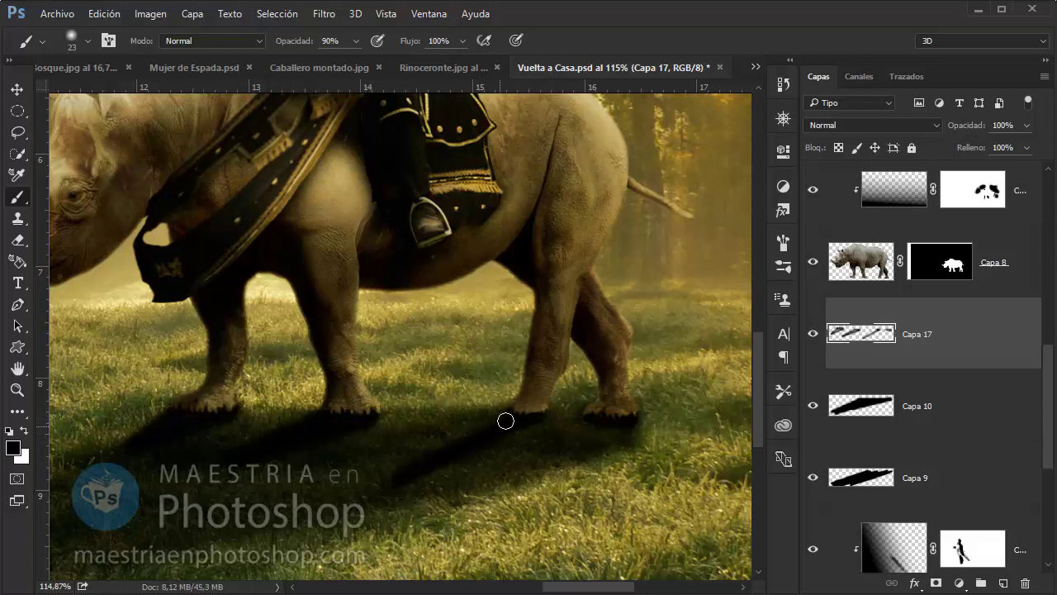
{"action": "left_click_drag", "start_coordinate": [453, 494], "coordinate": [604, 423]}
Set the shadow layer's opacity to 30%.
{"action": "key", "text": "v"}
{"action": "key", "text": "3"}
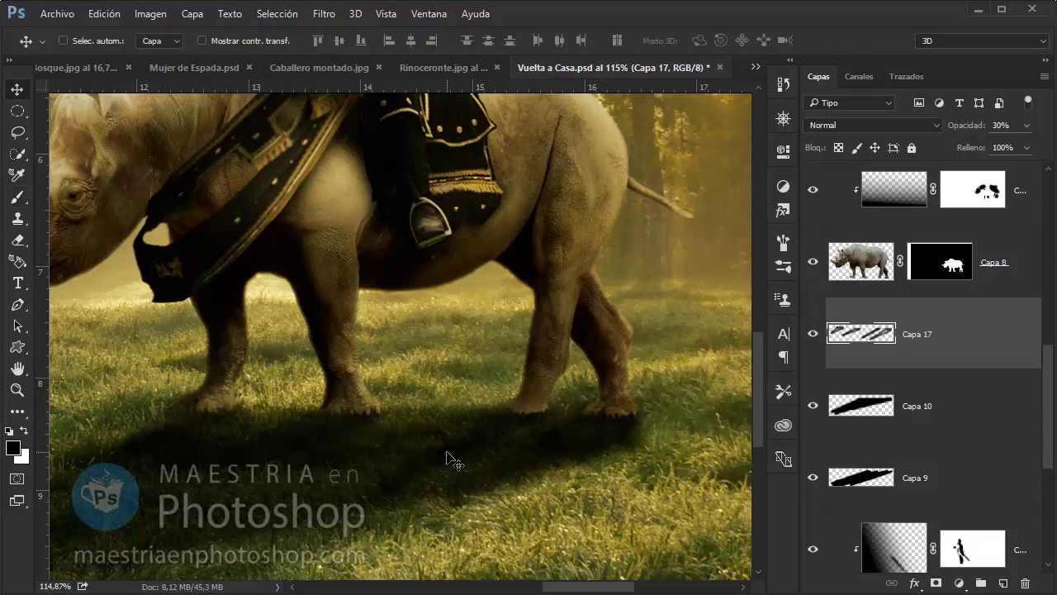
{"action": "key", "text": "b"}
{"action": "right_click", "coordinate": [447, 452]}
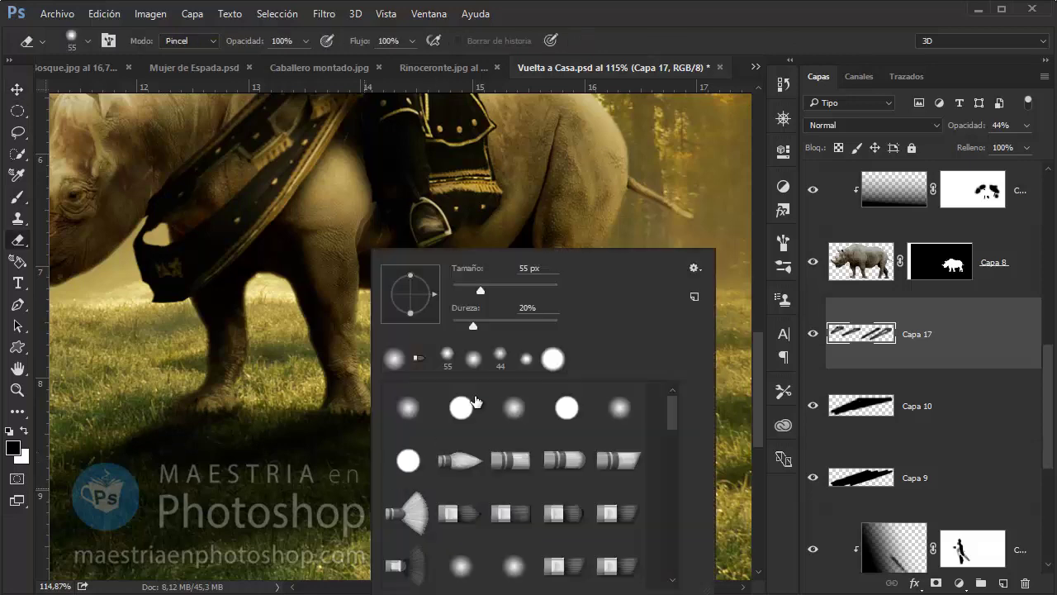
{"action": "key", "text": "Escape"}
{"action": "key", "text": "v"}
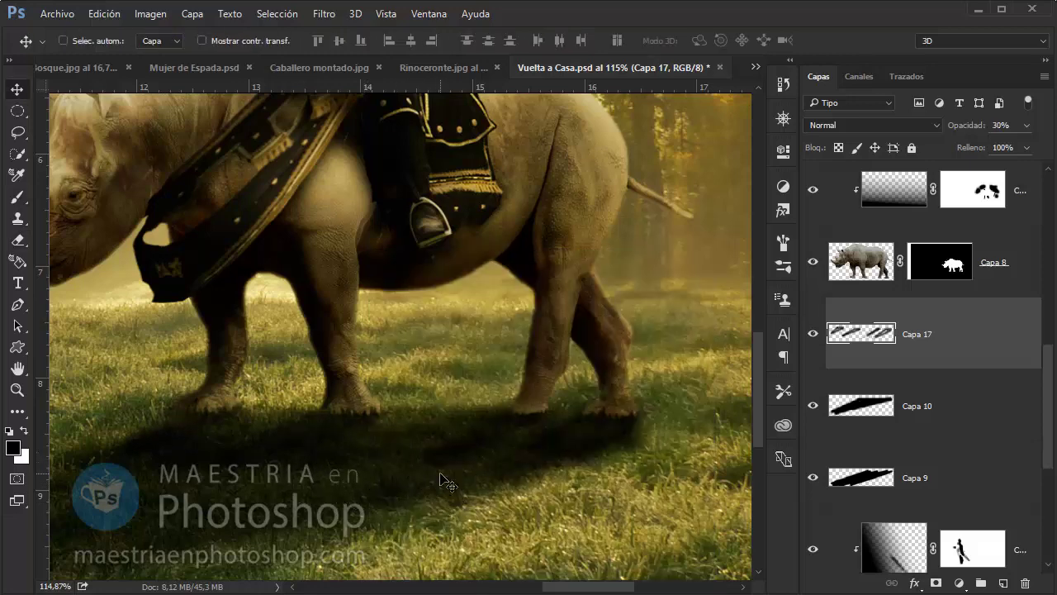
{"action": "mouse_move", "coordinate": [447, 483]}
{"action": "left_mouse_down"}
{"action": "mouse_move", "coordinate": [371, 378]}
{"action": "mouse_move", "coordinate": [493, 373]}
{"action": "left_mouse_up"}
Add a new layer Capa 18 clipped to the woman's layer below it.
{"action": "key", "text": "alt+period"}
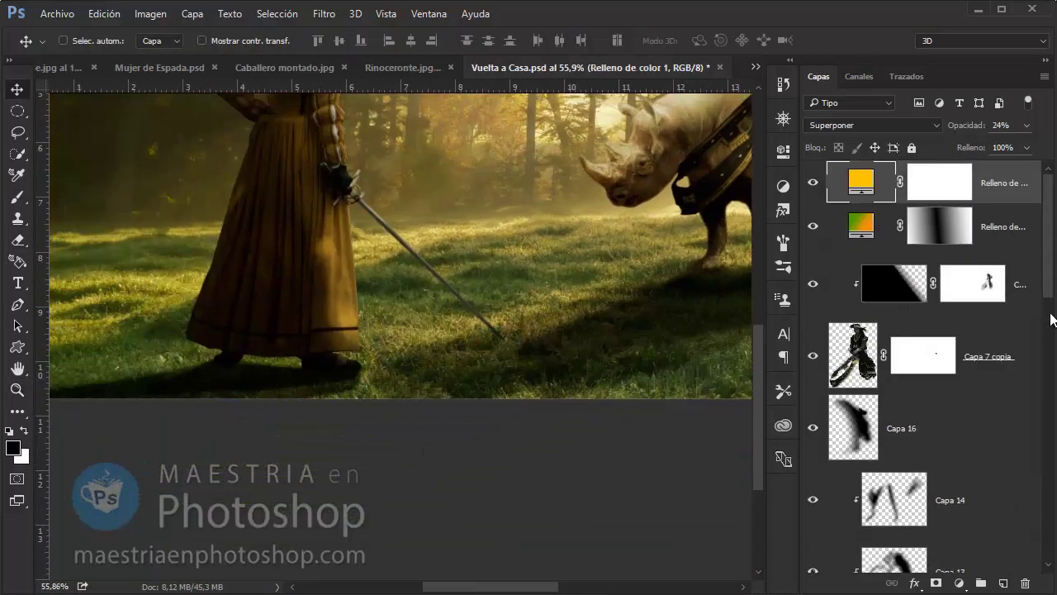
{"action": "scroll", "coordinate": [909, 355], "scroll_direction": "down", "scroll_amount": 10}
{"action": "left_click", "coordinate": [897, 400]}
{"action": "scroll", "coordinate": [283, 350], "scroll_direction": "up", "scroll_amount": 3}
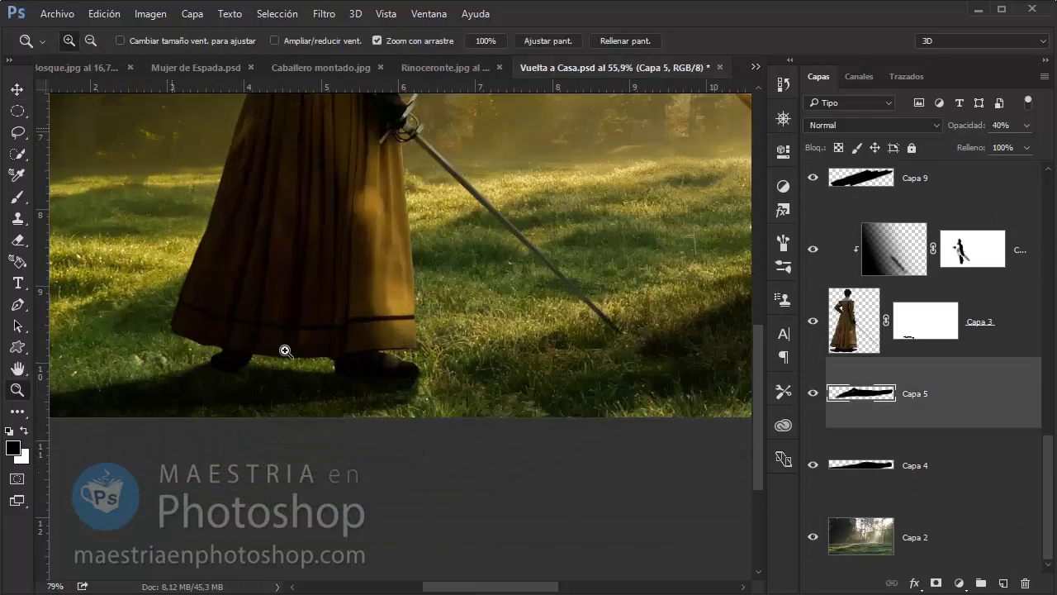
{"action": "key", "text": "ctrl+shift+alt+n"}
{"action": "scroll", "coordinate": [545, 295], "scroll_direction": "down", "scroll_amount": 1}
{"action": "key", "text": "ctrl+alt+g"}
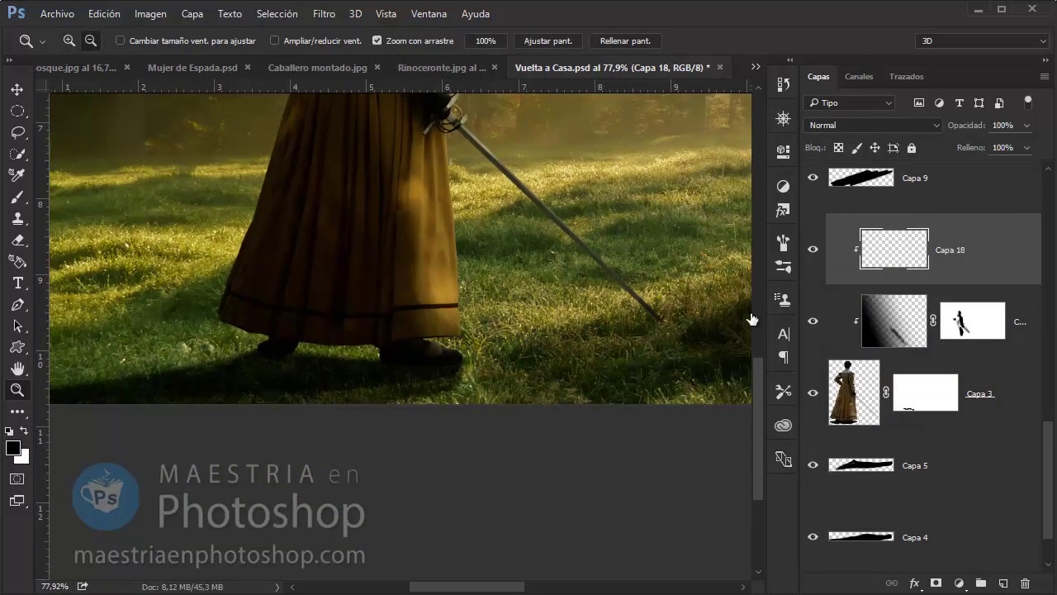
Paint dark shading near the woman's skirt hem with the Brush.
{"action": "key", "text": "b"}
{"action": "right_click", "coordinate": [338, 248]}
{"action": "key", "text": "Escape"}
{"action": "scroll", "coordinate": [406, 179], "scroll_direction": "down", "scroll_amount": 2}
{"action": "scroll", "coordinate": [358, 454], "scroll_direction": "up", "scroll_amount": 2}
{"action": "scroll", "coordinate": [359, 454], "scroll_direction": "up", "scroll_amount": 1}
{"action": "key", "text": "b"}
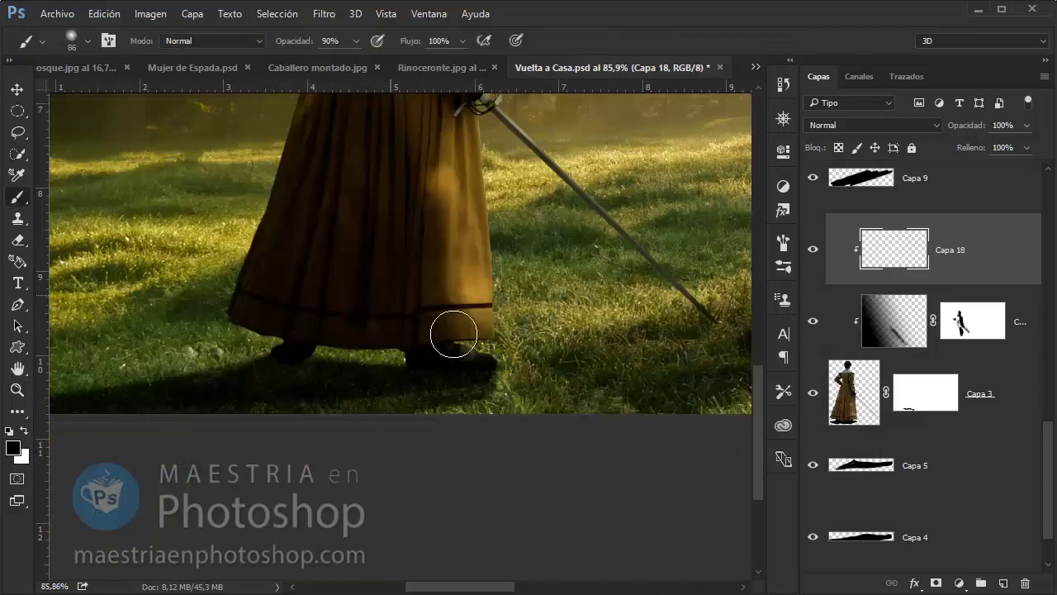
{"action": "left_click_drag", "start_coordinate": [448, 319], "coordinate": [441, 377]}
Enlarge the brush slightly and set its painting opacity to 14%.
{"action": "scroll", "coordinate": [408, 305], "scroll_direction": "up", "scroll_amount": 2}
{"action": "right_click", "coordinate": [408, 305]}
{"action": "left_click_drag", "start_coordinate": [549, 295], "coordinate": [550, 295]}
{"action": "key", "text": "Return"}
{"action": "key", "text": "5"}
{"action": "key", "text": "7"}
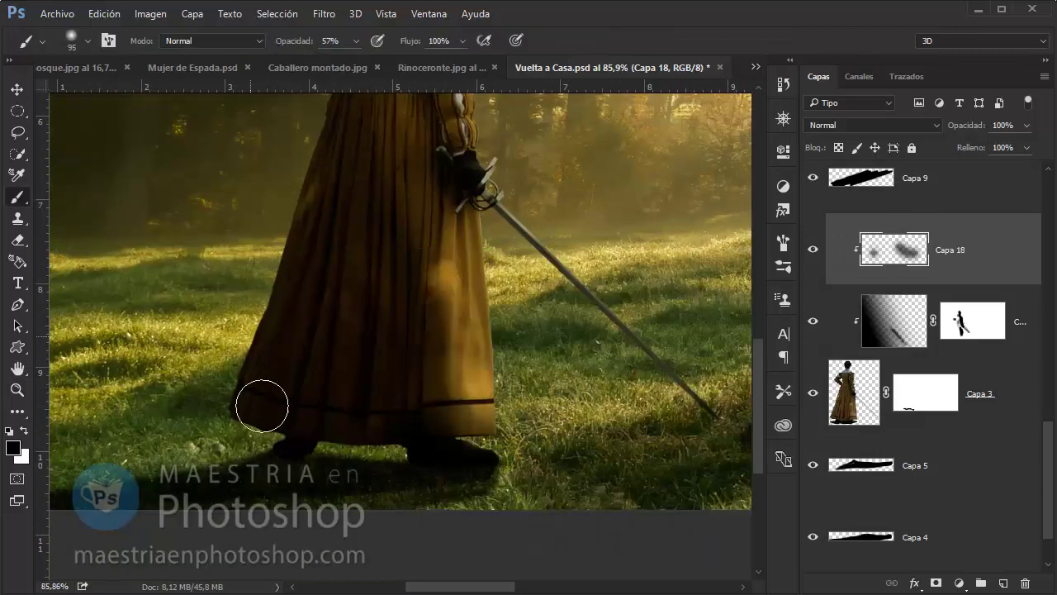
{"action": "key", "text": "1"}
{"action": "key", "text": "4"}
Paint faint dark shading over the dress and sleeve, then zoom out to the whole scene.
{"action": "left_click_drag", "start_coordinate": [316, 130], "coordinate": [305, 187]}
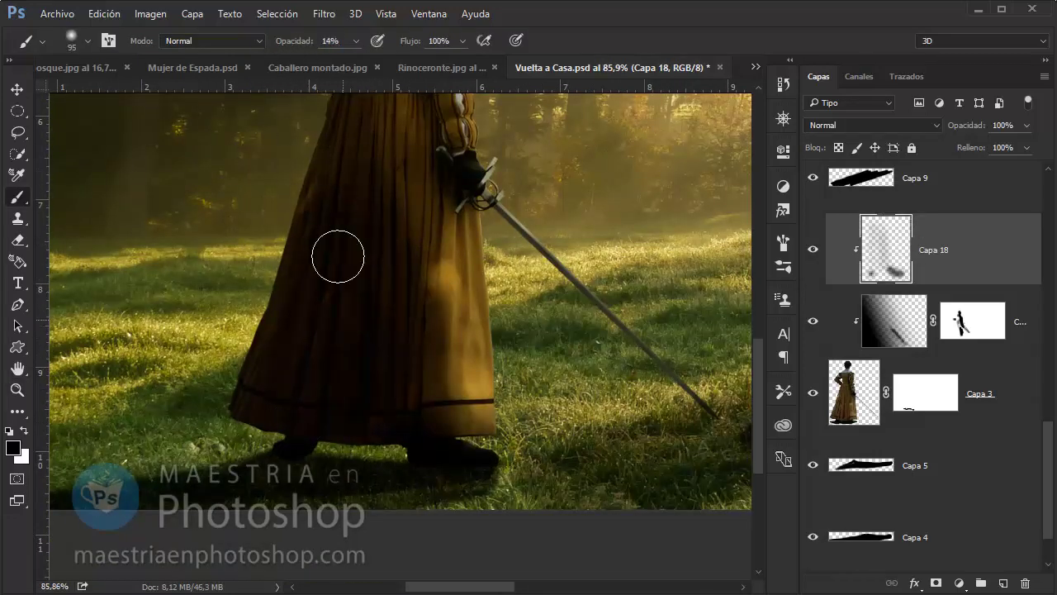
{"action": "scroll", "coordinate": [334, 264], "scroll_direction": "up", "scroll_amount": 2}
{"action": "scroll", "coordinate": [388, 276], "scroll_direction": "up", "scroll_amount": 2}
{"action": "mouse_move", "coordinate": [438, 276]}
{"action": "left_mouse_down"}
{"action": "mouse_move", "coordinate": [408, 220]}
{"action": "mouse_move", "coordinate": [307, 168]}
{"action": "mouse_move", "coordinate": [248, 224]}
{"action": "mouse_move", "coordinate": [203, 239]}
{"action": "left_mouse_up"}
{"action": "scroll", "coordinate": [371, 181], "scroll_direction": "up", "scroll_amount": 3}
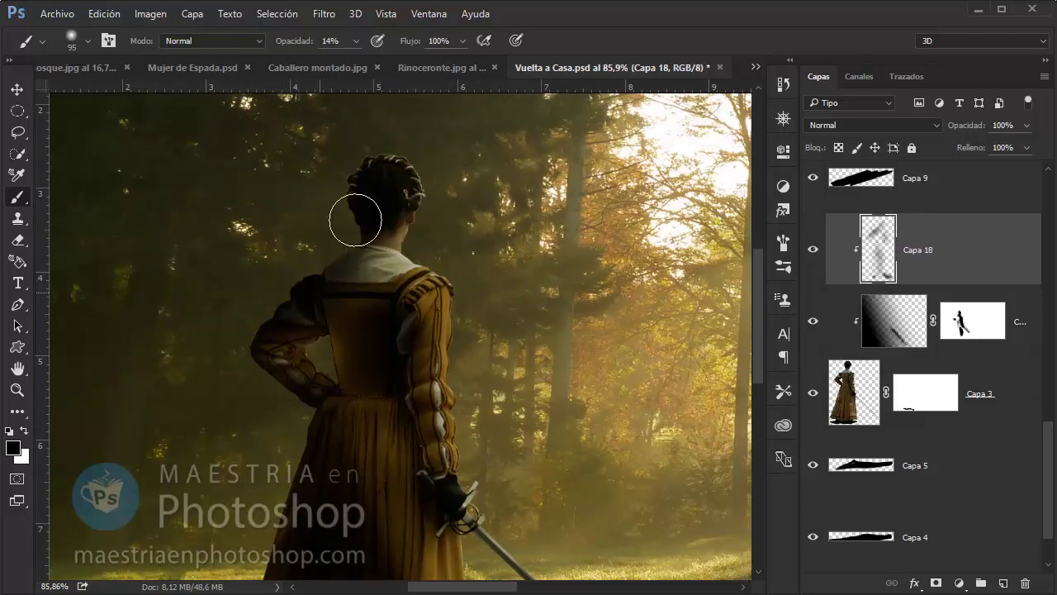
{"action": "scroll", "coordinate": [246, 289], "scroll_direction": "down", "scroll_amount": 2}
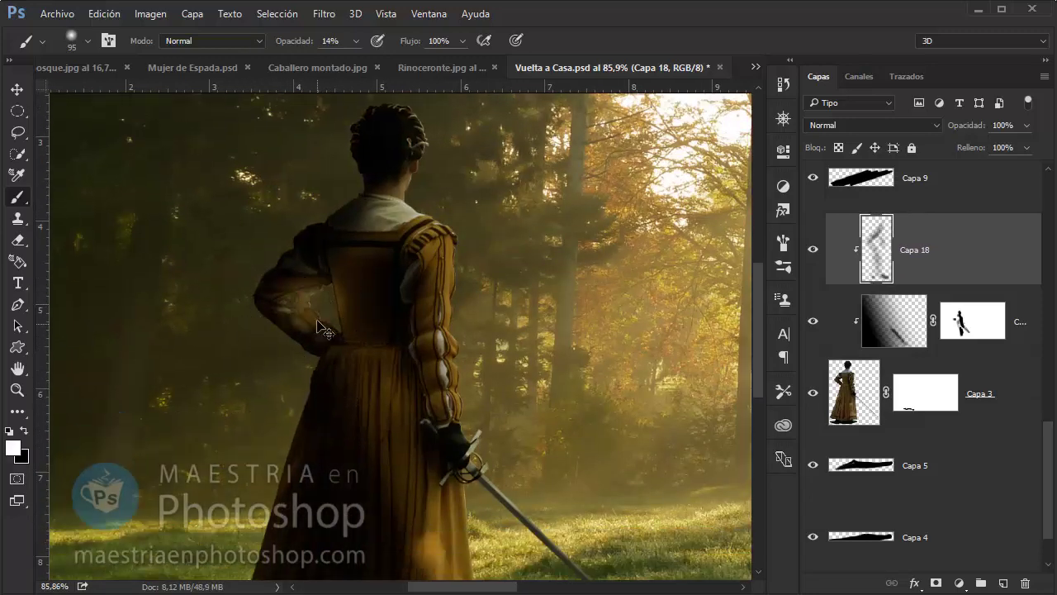
{"action": "scroll", "coordinate": [331, 312], "scroll_direction": "down", "scroll_amount": 3}
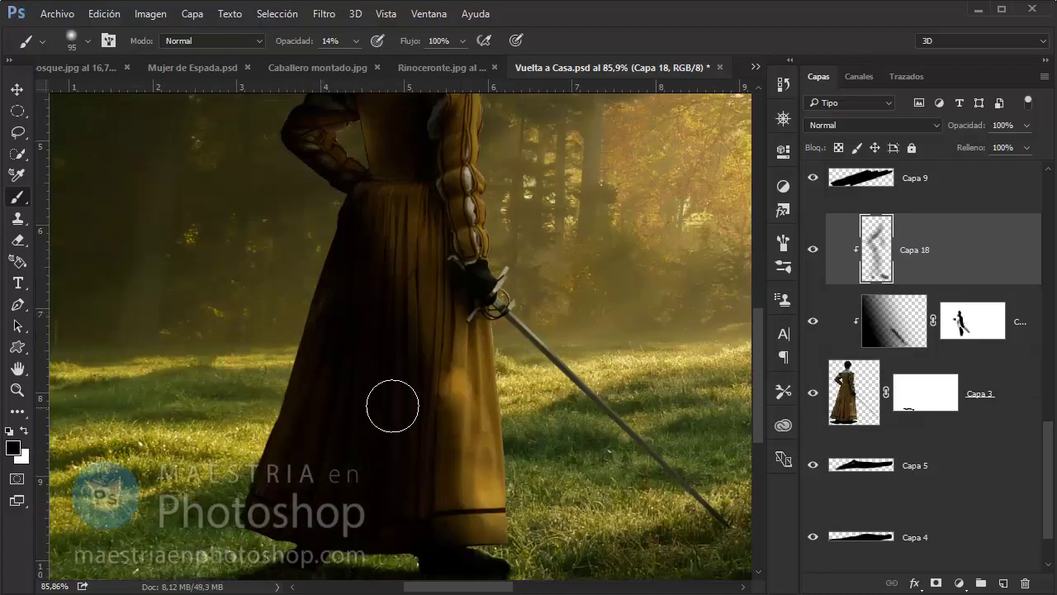
{"action": "key", "text": "z"}
{"action": "left_click_drag", "start_coordinate": [393, 406], "coordinate": [330, 406]}
Add a new empty layer at the top of the stack and ready a soft white brush.
{"action": "scroll", "coordinate": [1028, 221], "scroll_direction": "up", "scroll_amount": 5}
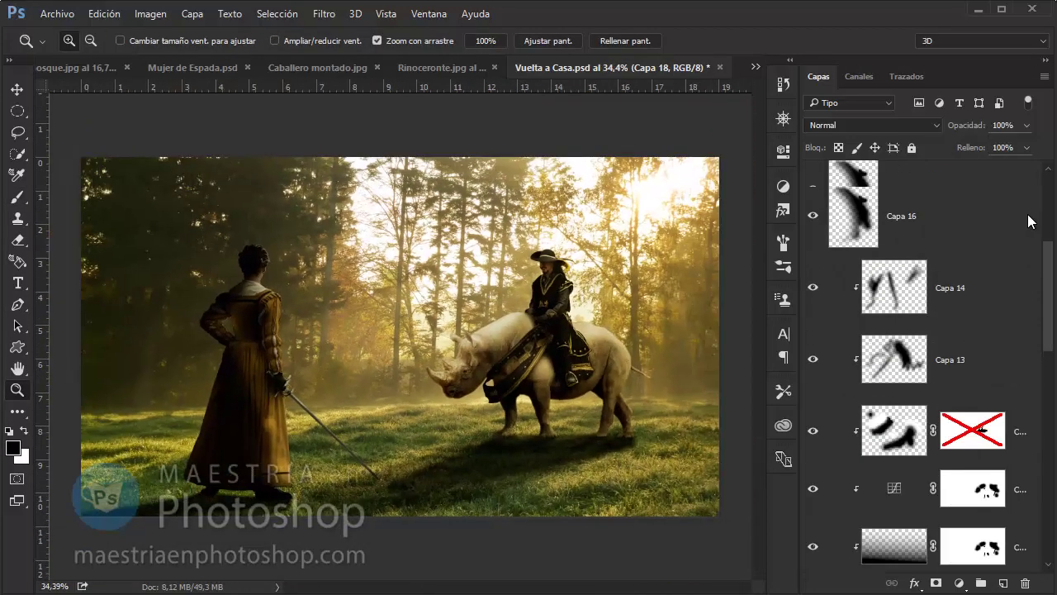
{"action": "scroll", "coordinate": [1028, 221], "scroll_direction": "up", "scroll_amount": 5}
{"action": "left_click", "coordinate": [949, 183]}
{"action": "left_click", "coordinate": [1003, 583]}
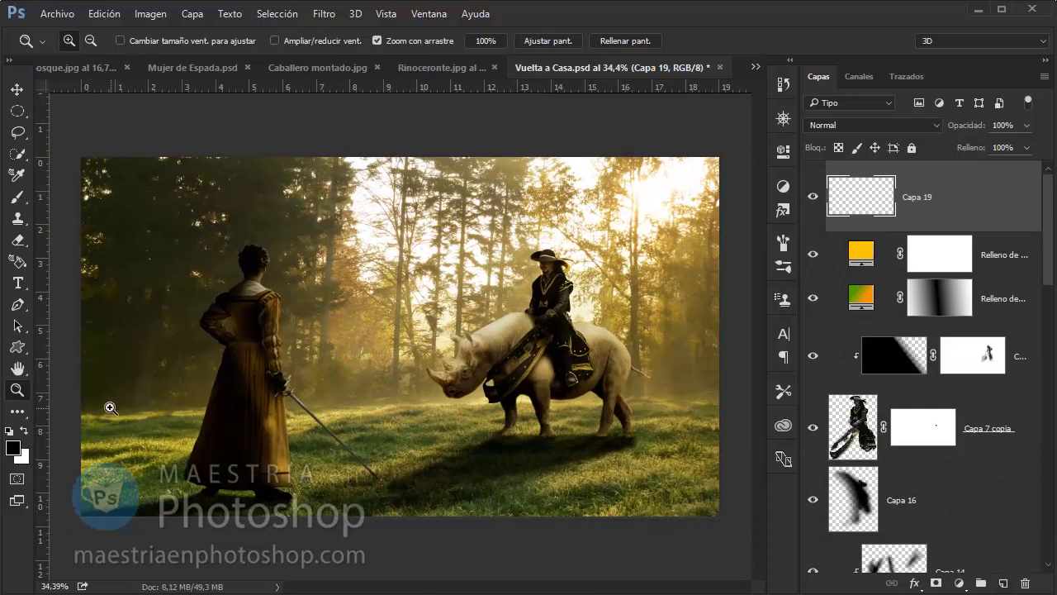
{"action": "key", "text": "b"}
{"action": "right_click", "coordinate": [685, 170]}
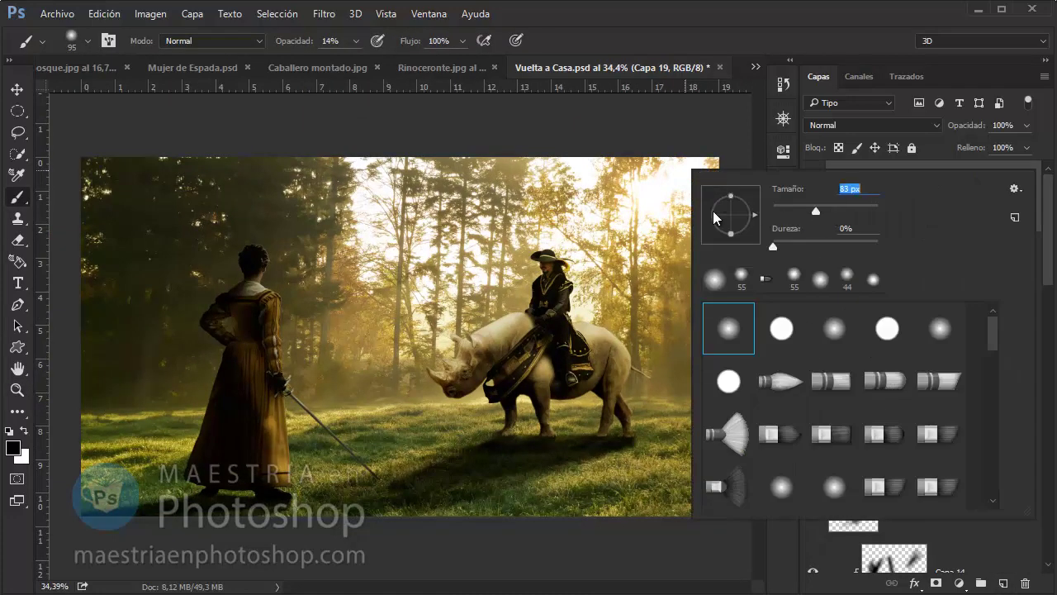
{"action": "key", "text": "Return"}
{"action": "key", "text": "x"}
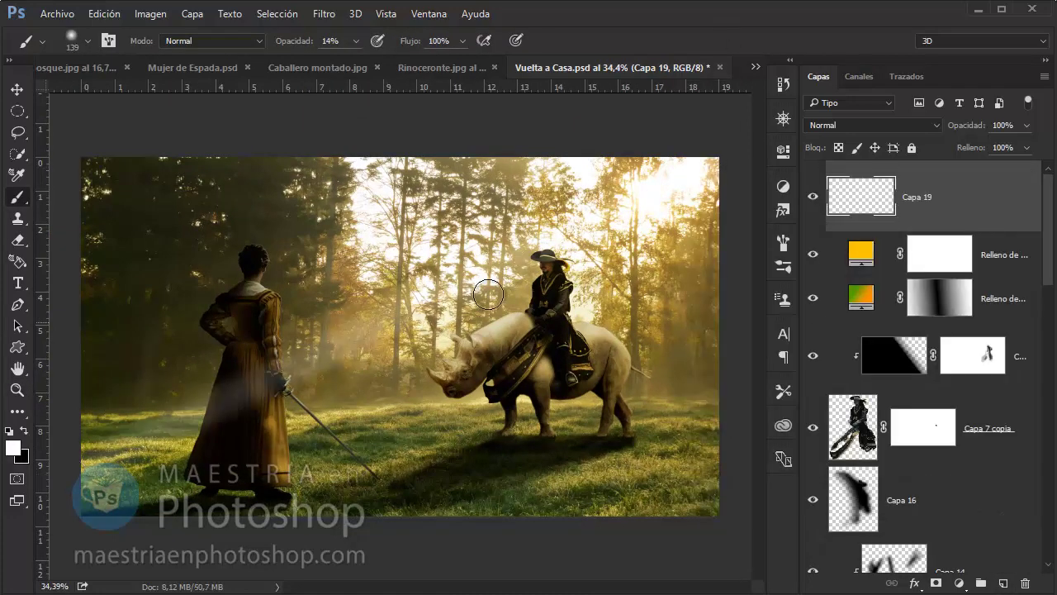
Paint soft white diagonal light rays from lower left to upper right across the woman.
{"action": "left_click_drag", "start_coordinate": [488, 290], "coordinate": [195, 428]}
{"action": "left_click_drag", "start_coordinate": [119, 427], "coordinate": [437, 305]}
{"action": "left_click_drag", "start_coordinate": [105, 531], "coordinate": [610, 225]}
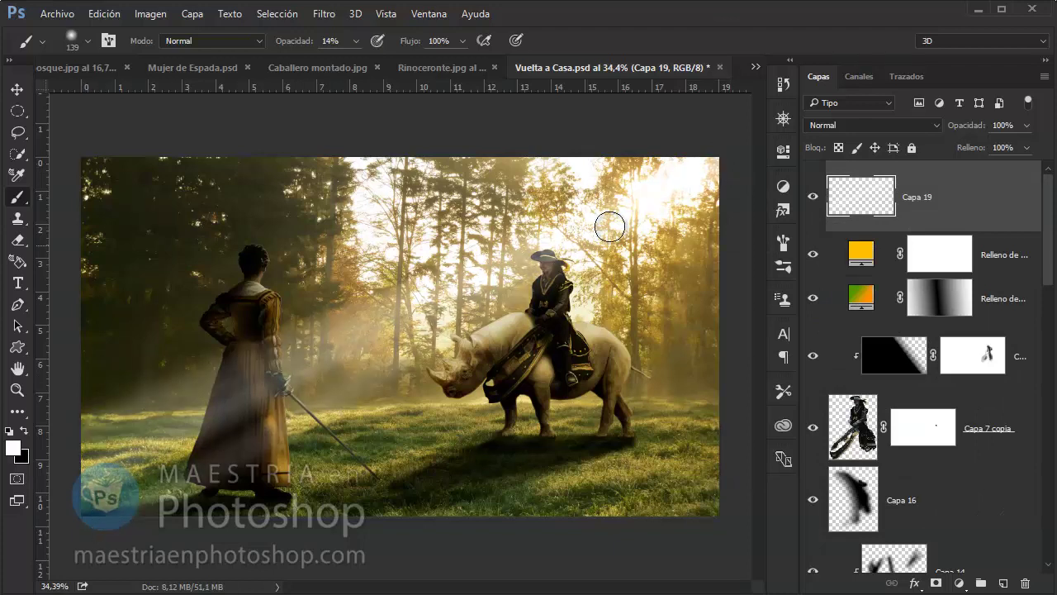
{"action": "key", "text": "bracketleft"}
{"action": "left_click_drag", "start_coordinate": [50, 387], "coordinate": [667, 201]}
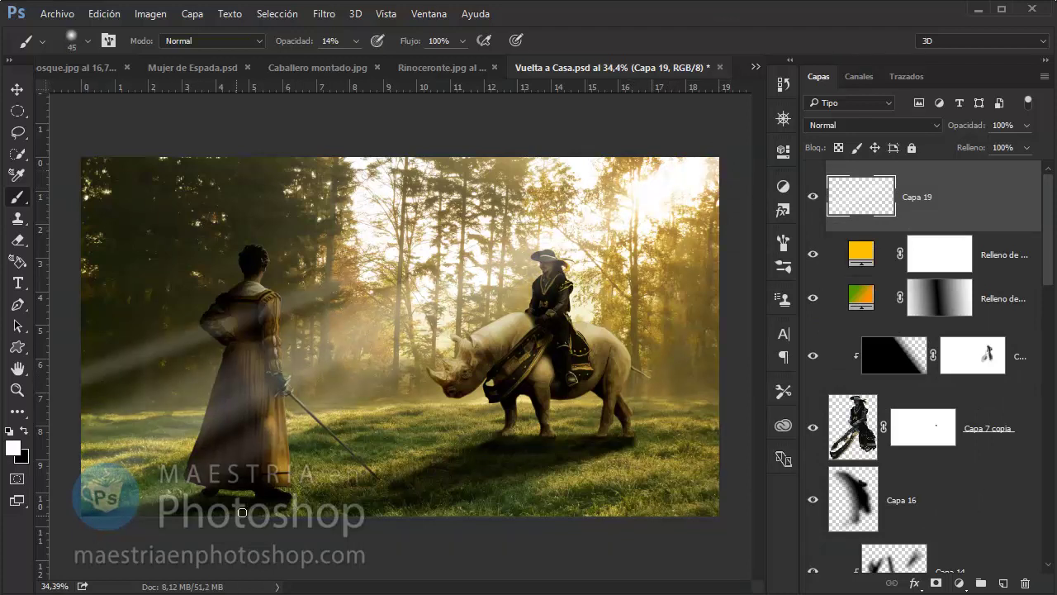
{"action": "left_click_drag", "start_coordinate": [242, 512], "coordinate": [679, 206]}
{"action": "left_click_drag", "start_coordinate": [67, 364], "coordinate": [566, 203]}
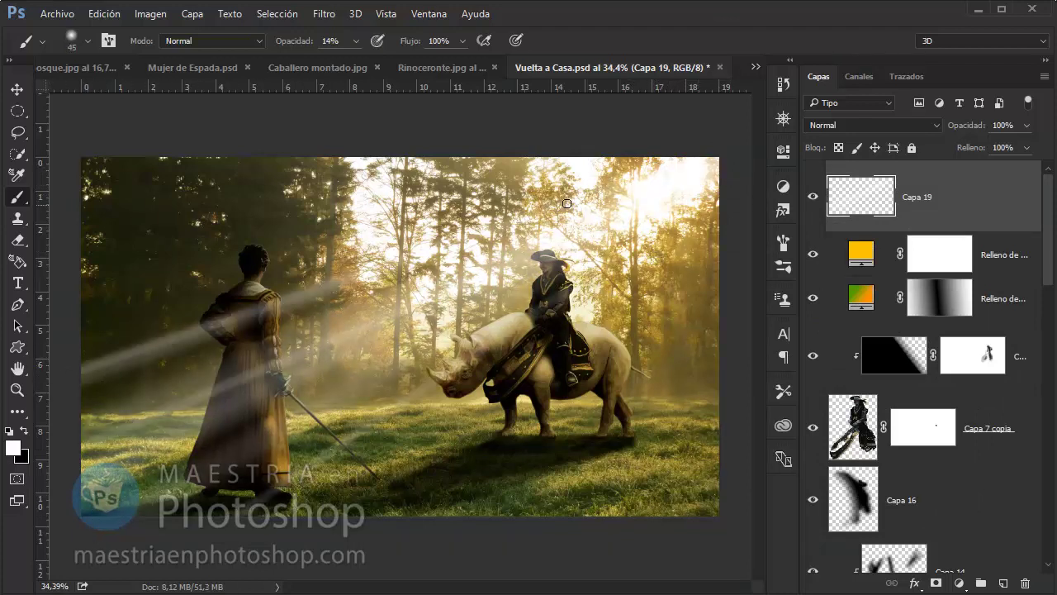
{"action": "left_click_drag", "start_coordinate": [370, 285], "coordinate": [80, 384]}
{"action": "key", "text": "ctrl+z"}
{"action": "key", "text": "ctrl+z"}
{"action": "left_click", "coordinate": [38, 468], "text": "shift"}
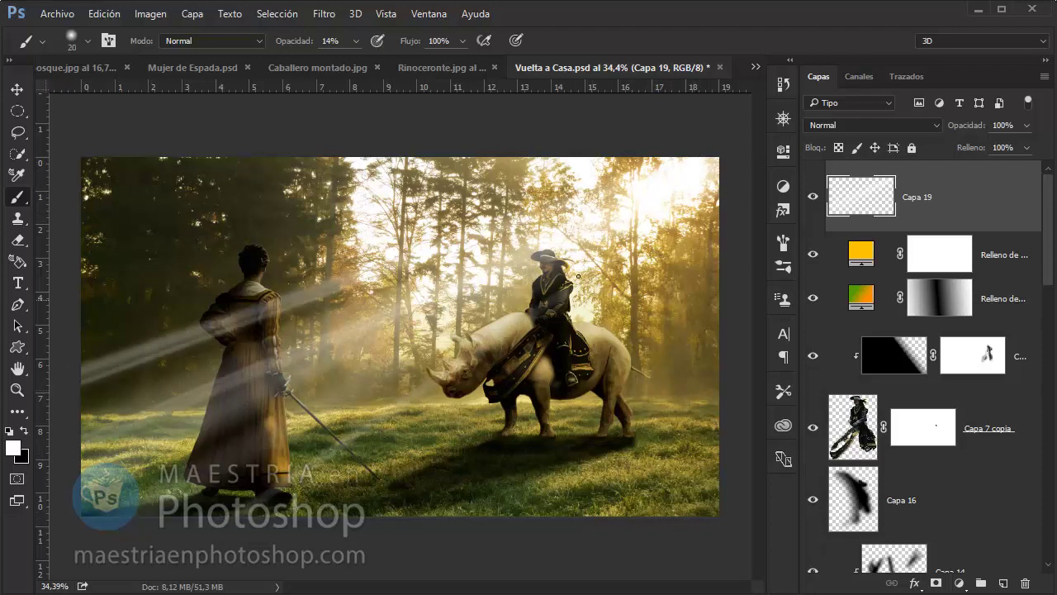
Tone down the rays, then add a black-filled layer Capa 20 blended as Aclarar.
{"action": "key", "text": "v"}
{"action": "key", "text": "5"}
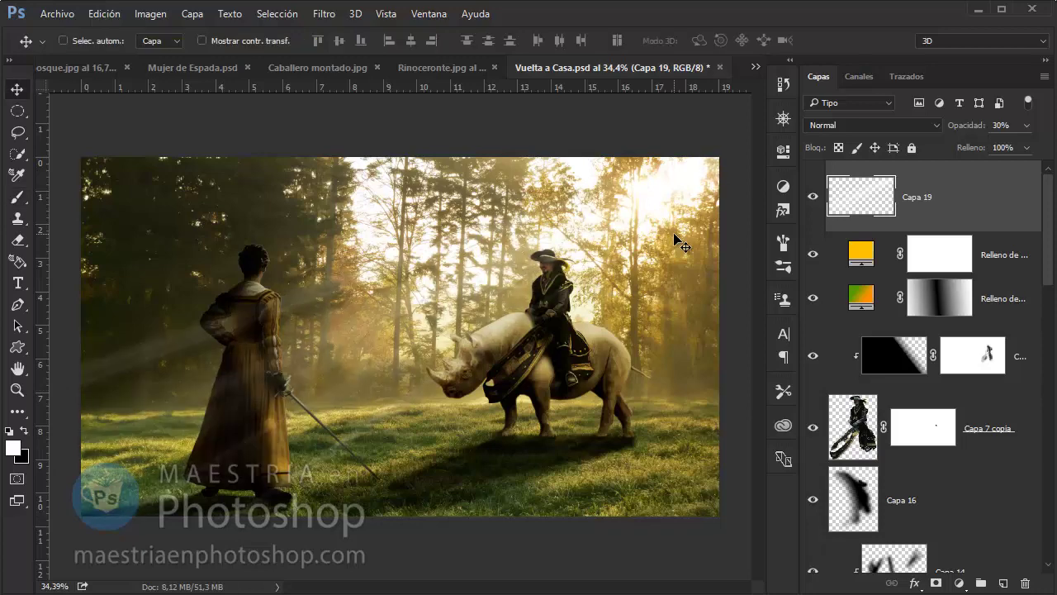
{"action": "key", "text": "ctrl+shift+alt+n"}
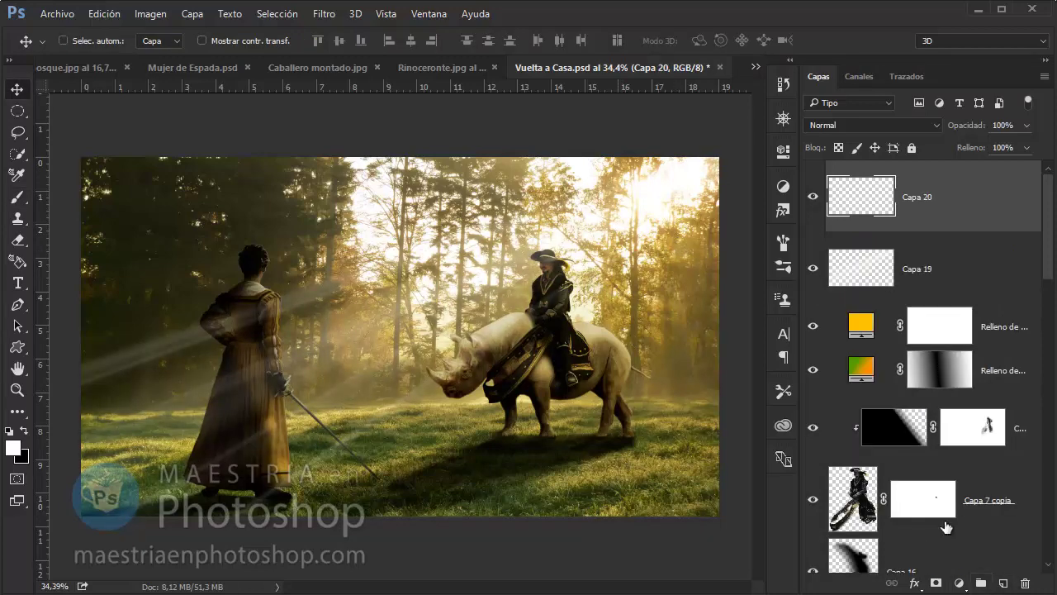
{"action": "key", "text": "x"}
{"action": "key", "text": "alt+BackSpace"}
{"action": "left_click", "coordinate": [872, 124]}
{"action": "left_click", "coordinate": [873, 186]}
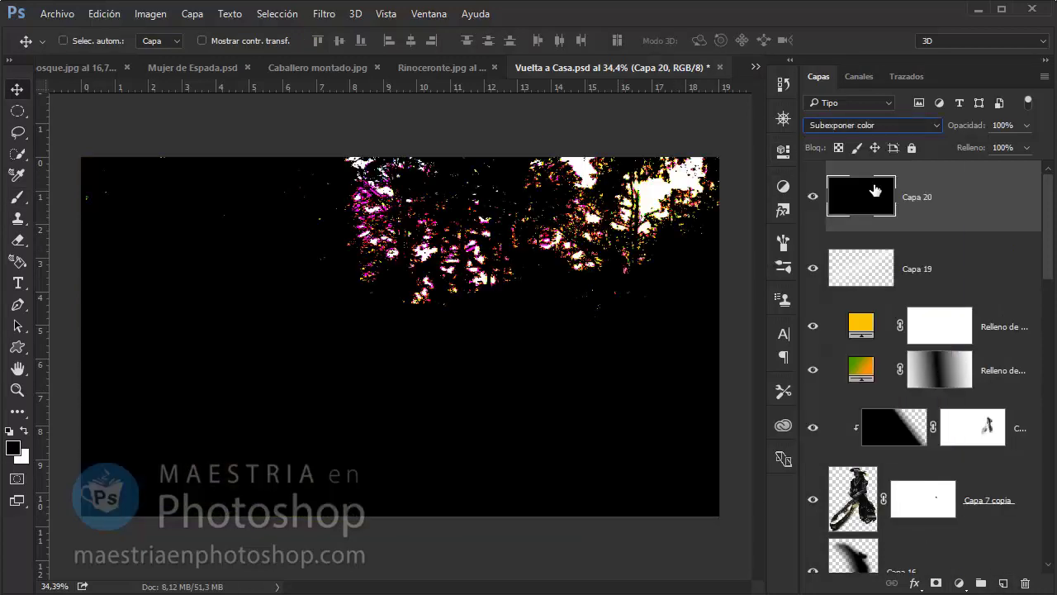
{"action": "key", "text": "Down"}
Render a Prime 105 mm lens flare on Capa 20, centred at the upper right.
{"action": "left_click", "coordinate": [323, 13]}
{"action": "mouse_move", "coordinate": [347, 274]}
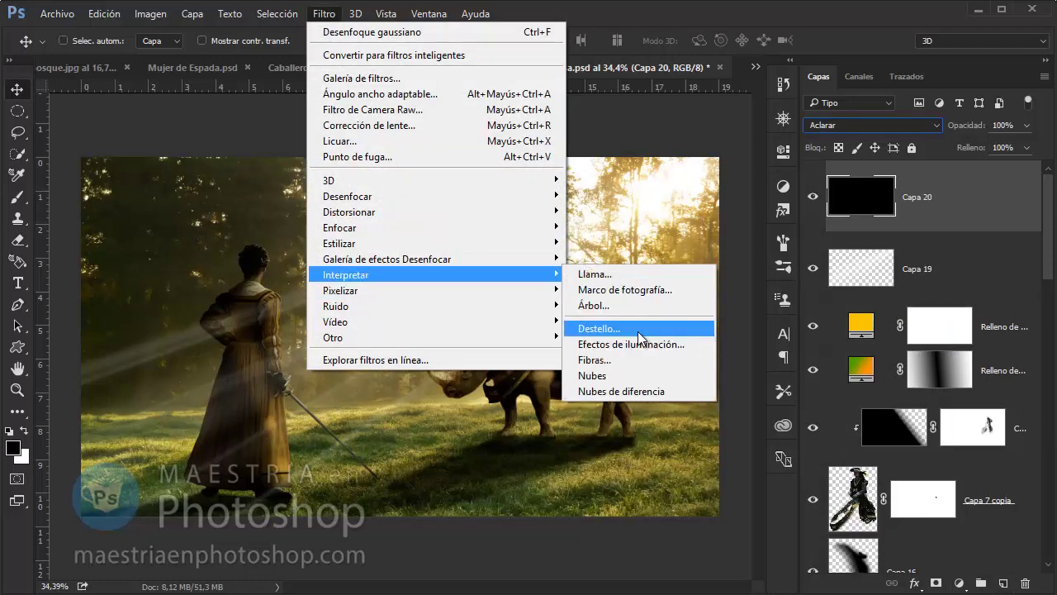
{"action": "left_click", "coordinate": [638, 329]}
{"action": "left_click", "coordinate": [774, 211]}
{"action": "left_click", "coordinate": [626, 438]}
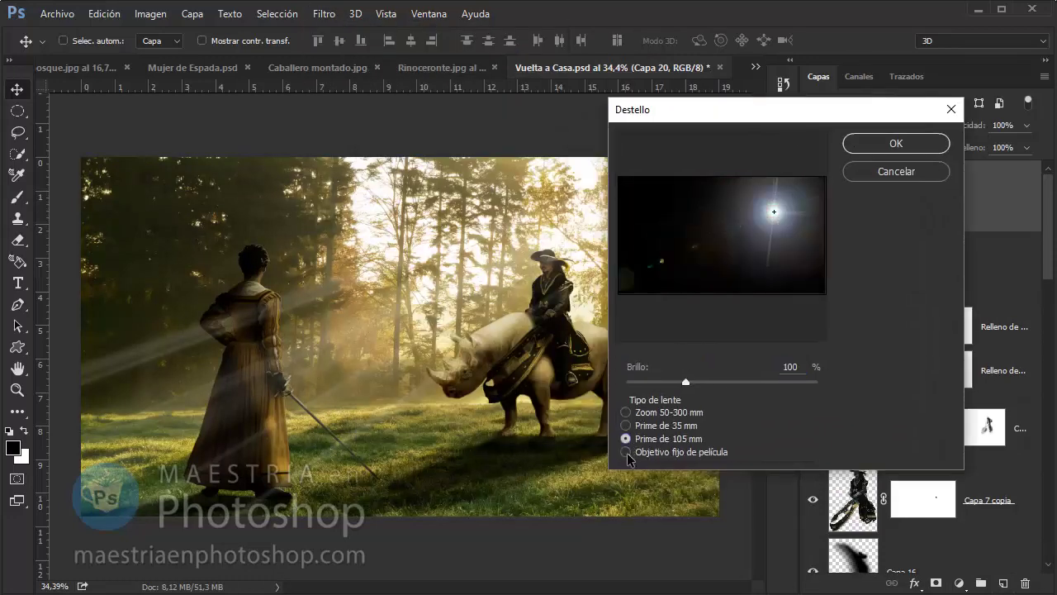
{"action": "key", "text": "Return"}
{"action": "left_click_drag", "start_coordinate": [565, 295], "coordinate": [682, 200]}
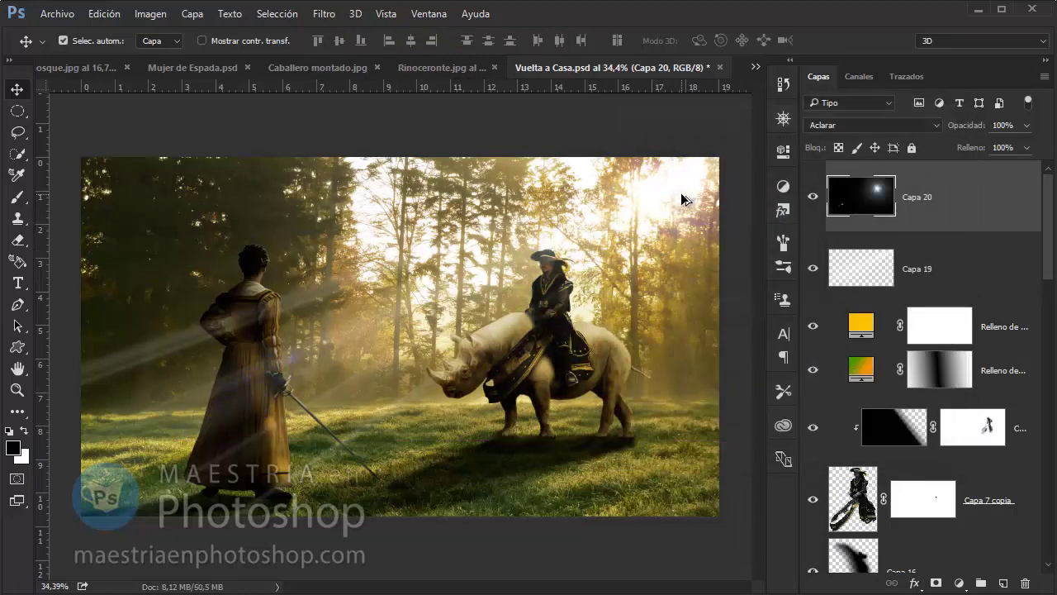
{"action": "left_click", "coordinate": [323, 14]}
{"action": "left_click", "coordinate": [640, 329]}
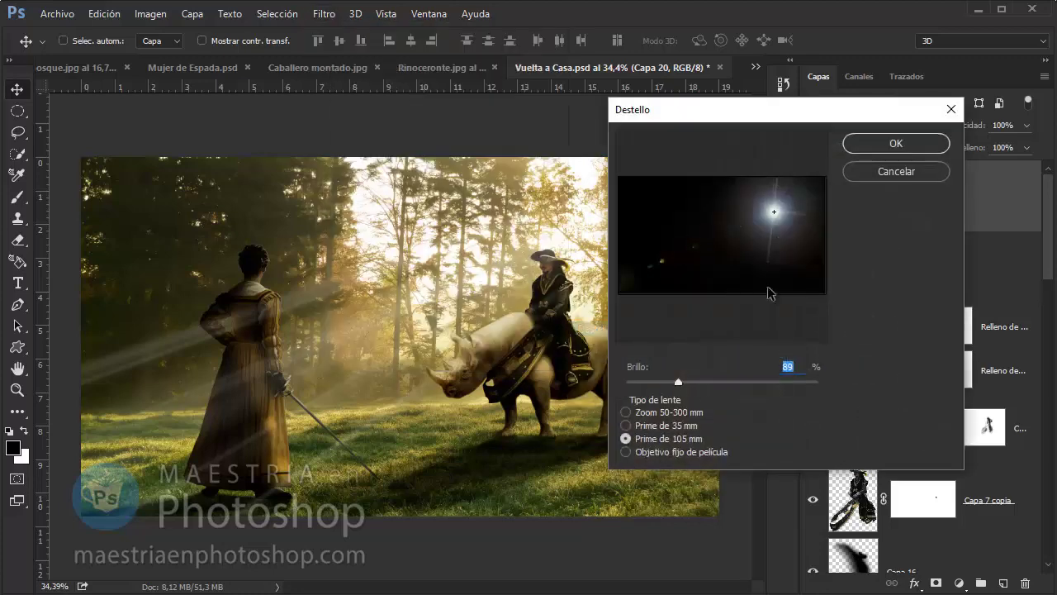
{"action": "left_click", "coordinate": [625, 451]}
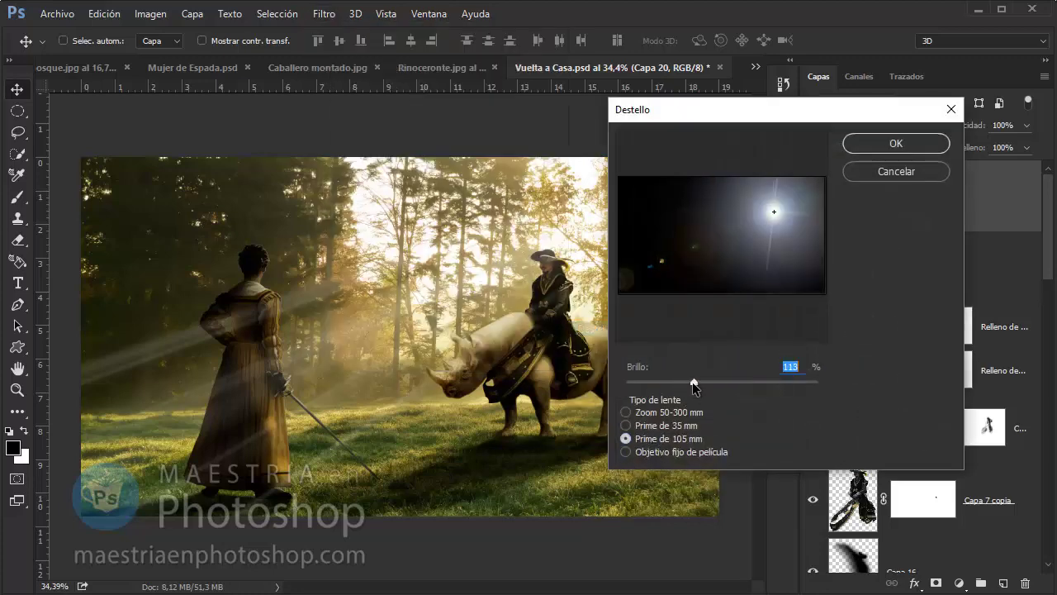
{"action": "left_click", "coordinate": [896, 142]}
{"action": "left_click_drag", "start_coordinate": [527, 283], "coordinate": [636, 213]}
Rotate the flare to about -18°, enlarge it over the scene, and set 50% opacity.
{"action": "key", "text": "ctrl+t"}
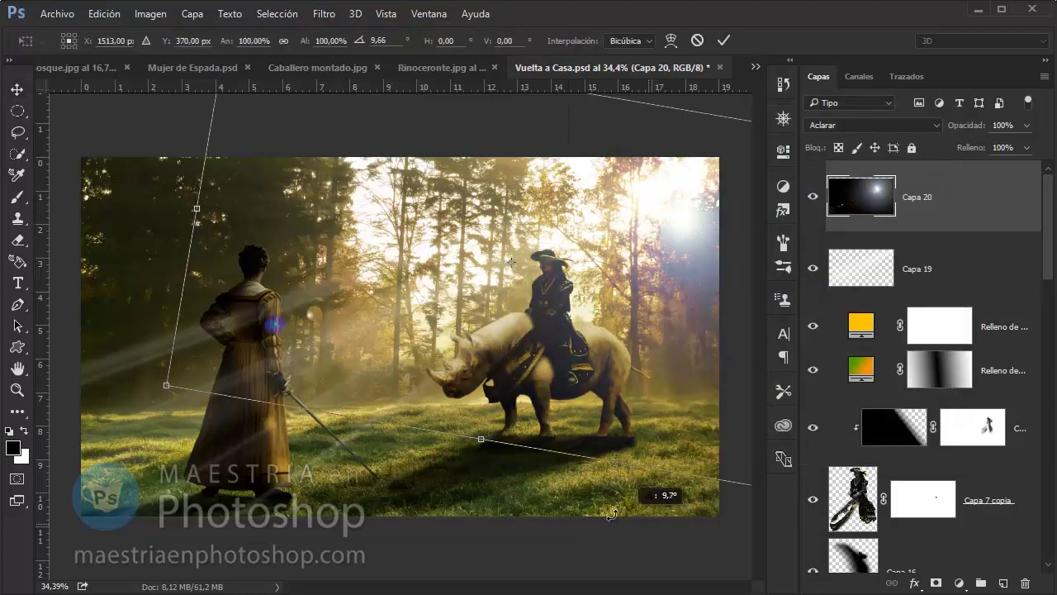
{"action": "mouse_move", "coordinate": [642, 263]}
{"action": "left_mouse_down"}
{"action": "mouse_move", "coordinate": [646, 321]}
{"action": "mouse_move", "coordinate": [408, 307]}
{"action": "mouse_move", "coordinate": [672, 281]}
{"action": "left_mouse_up"}
{"action": "left_click_drag", "start_coordinate": [200, 457], "coordinate": [204, 326]}
{"action": "left_click_drag", "start_coordinate": [248, 281], "coordinate": [437, 342]}
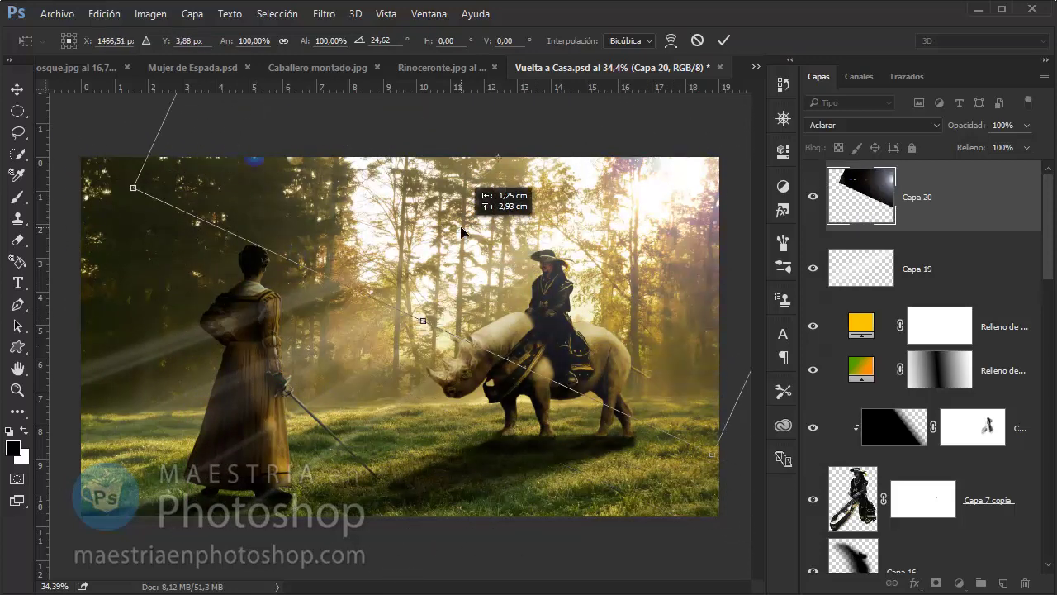
{"action": "left_click_drag", "start_coordinate": [543, 479], "coordinate": [254, 544]}
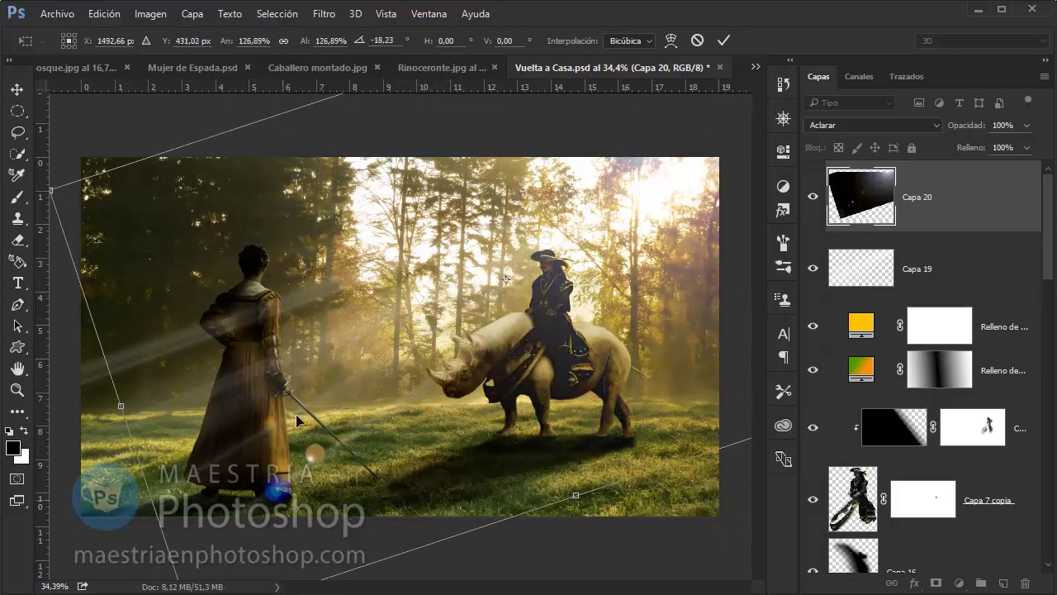
{"action": "scroll", "coordinate": [255, 543], "scroll_direction": "down", "scroll_amount": 5}
{"action": "left_click_drag", "start_coordinate": [479, 312], "coordinate": [640, 122]}
{"action": "key", "text": "Return"}
{"action": "key", "text": "ctrl+0"}
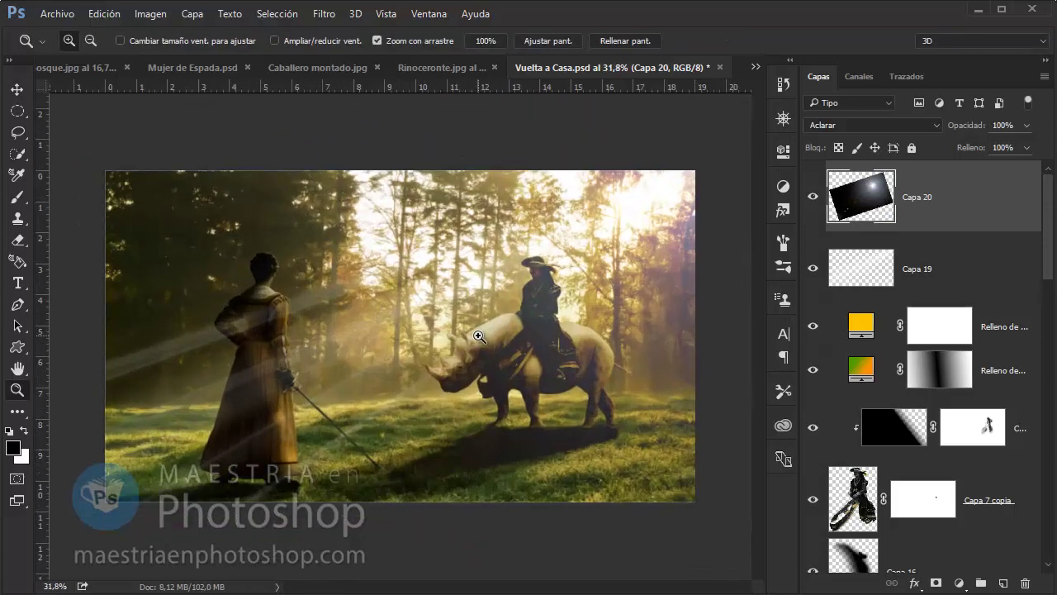
{"action": "key", "text": "5"}
{"action": "left_click", "coordinate": [814, 208]}
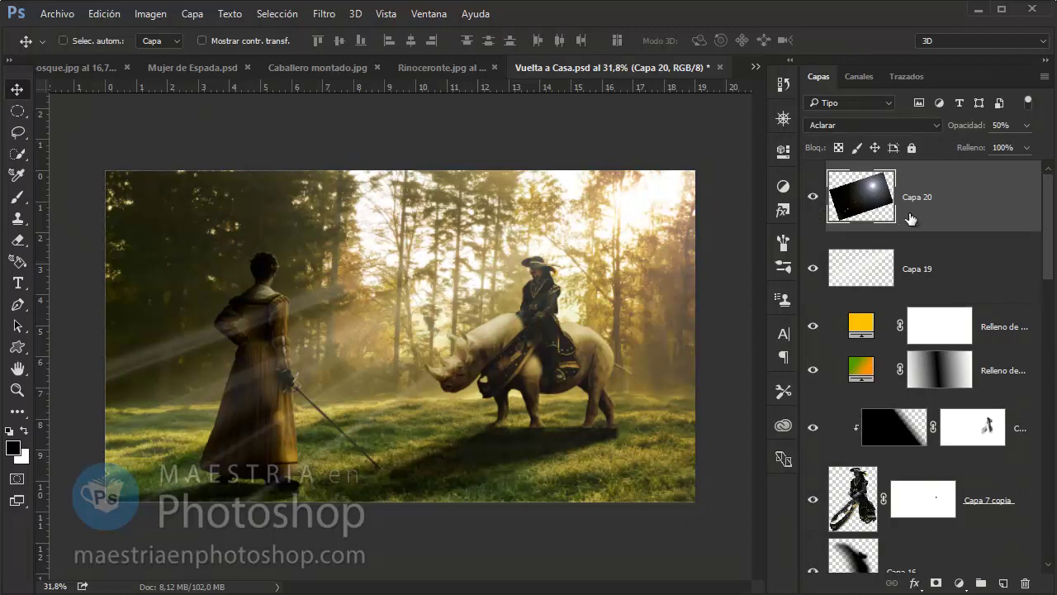
Check the Capa 19 and Capa 20 layers and zoom in on the woman's head.
{"action": "left_click", "coordinate": [867, 268]}
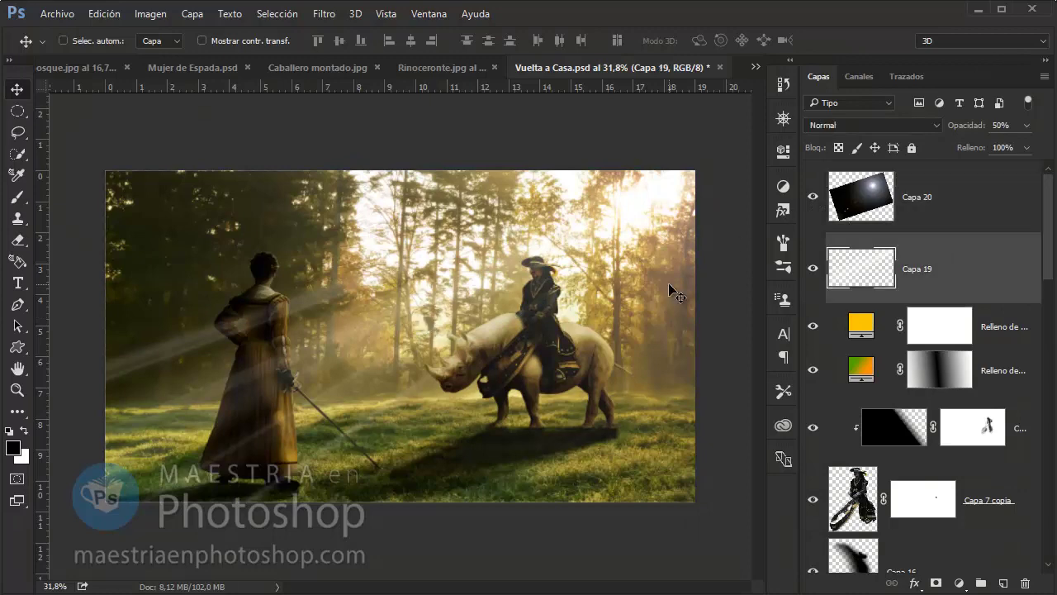
{"action": "left_click", "coordinate": [826, 209]}
{"action": "key", "text": "z"}
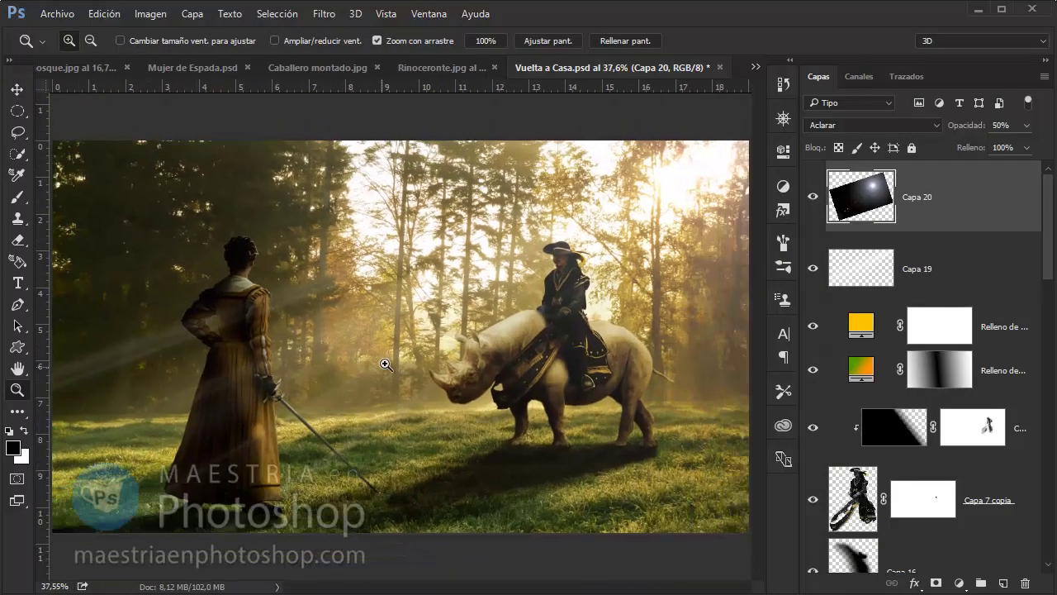
{"action": "left_click_drag", "start_coordinate": [272, 248], "coordinate": [312, 248]}
{"action": "left_click_drag", "start_coordinate": [367, 226], "coordinate": [303, 229]}
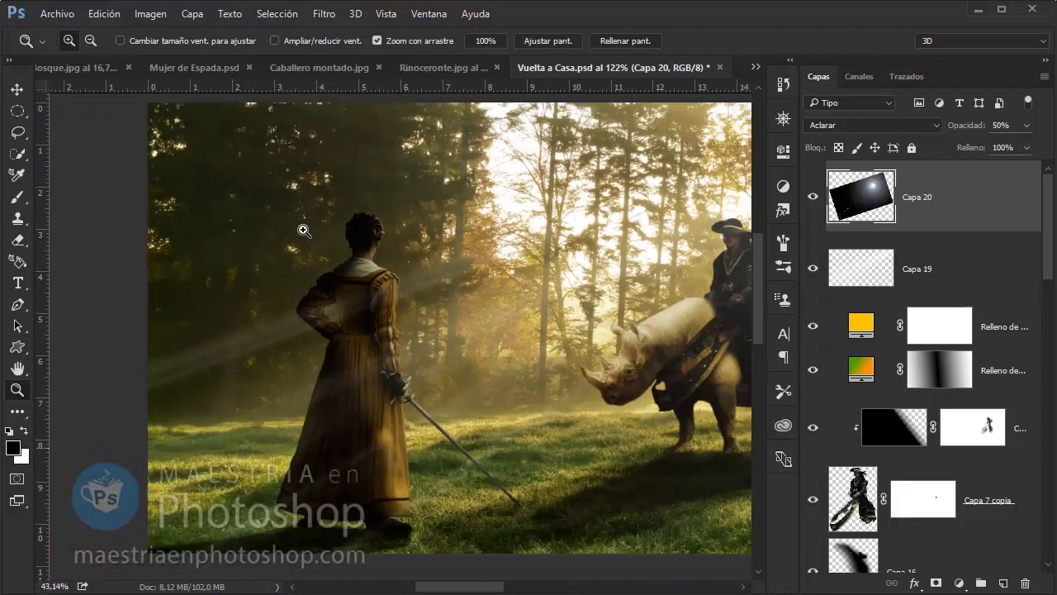
{"action": "scroll", "coordinate": [950, 371], "scroll_direction": "down", "scroll_amount": 5}
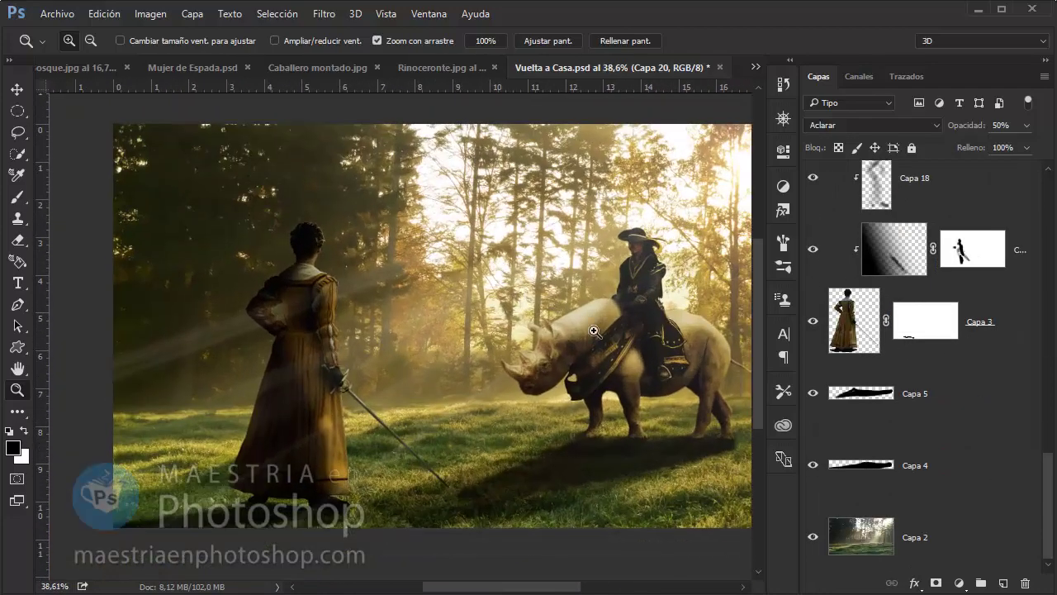
Hide the interface panels to view the composite full screen, then save Vuelta a Casa.psd.
{"action": "key", "text": "Tab"}
{"action": "left_click_drag", "start_coordinate": [469, 367], "coordinate": [580, 342]}
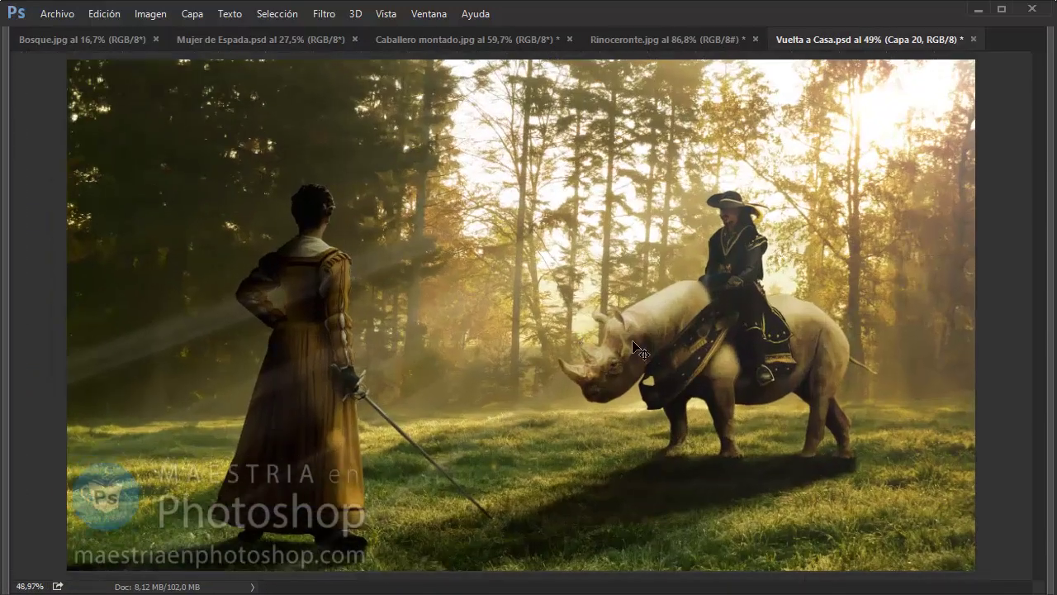
{"action": "key", "text": "ctrl+s"}
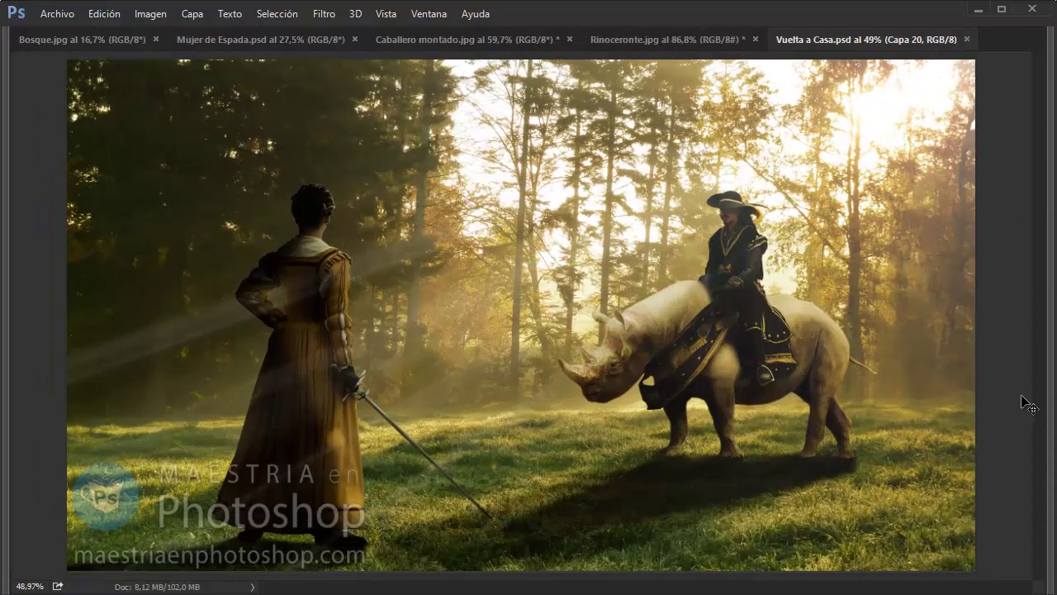